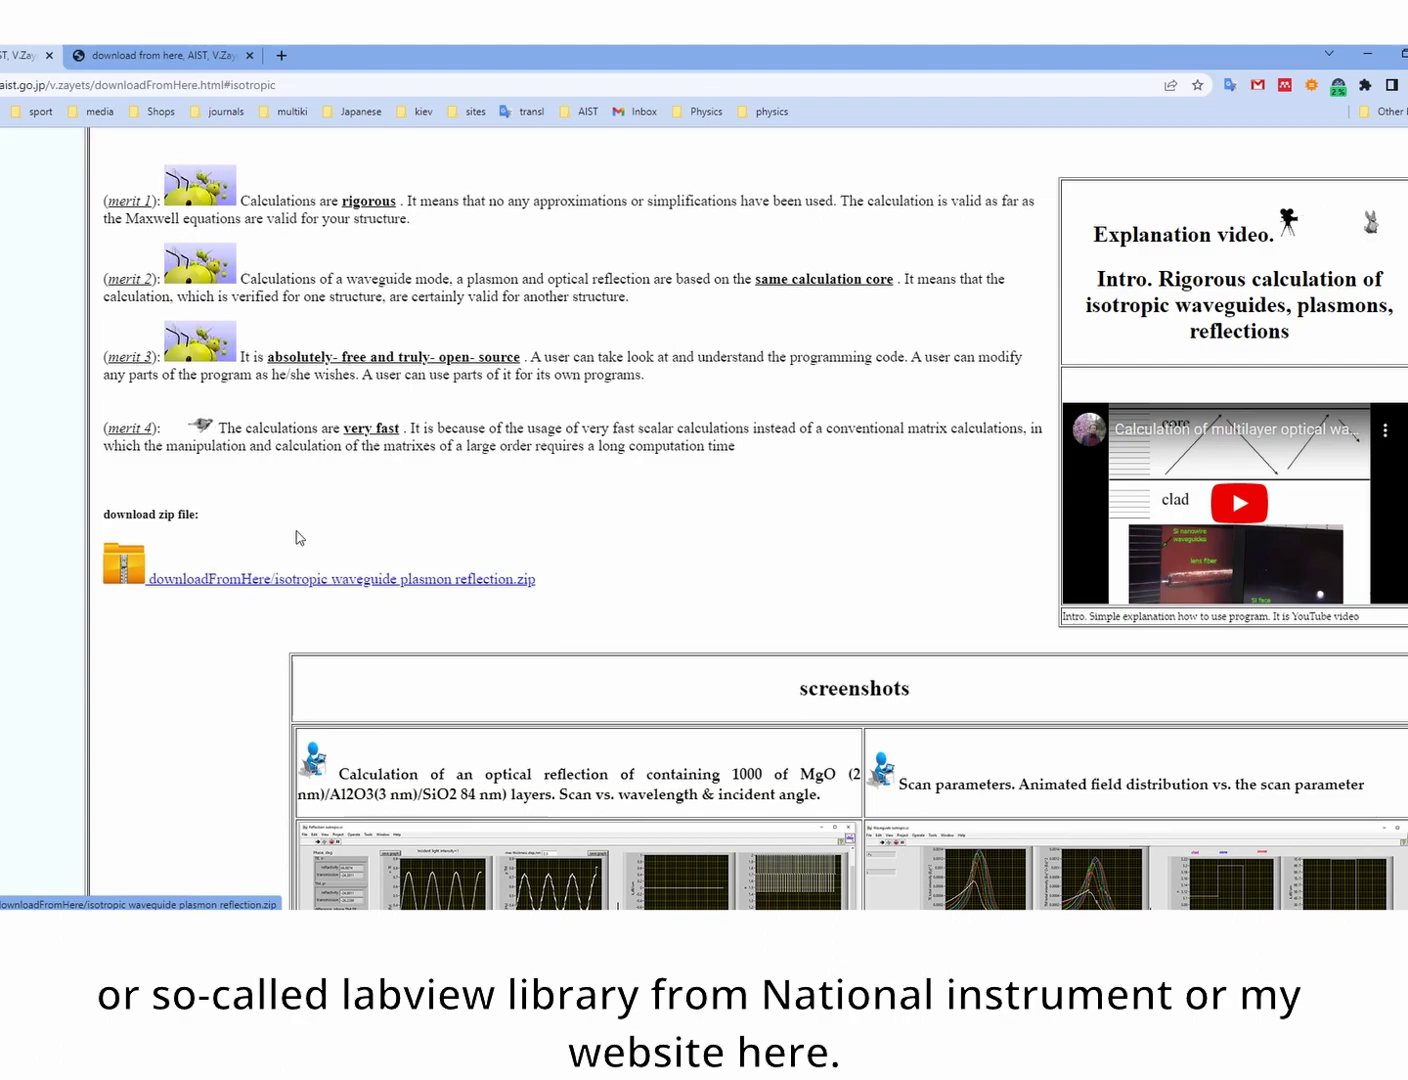
- Open Reflection isotropic.vi from the delete me Labview folder and run it
{"action": "scroll", "coordinate": [300, 537], "scroll_direction": "up", "scroll_amount": 20}
{"action": "scroll", "coordinate": [302, 537], "scroll_direction": "up", "scroll_amount": 10}
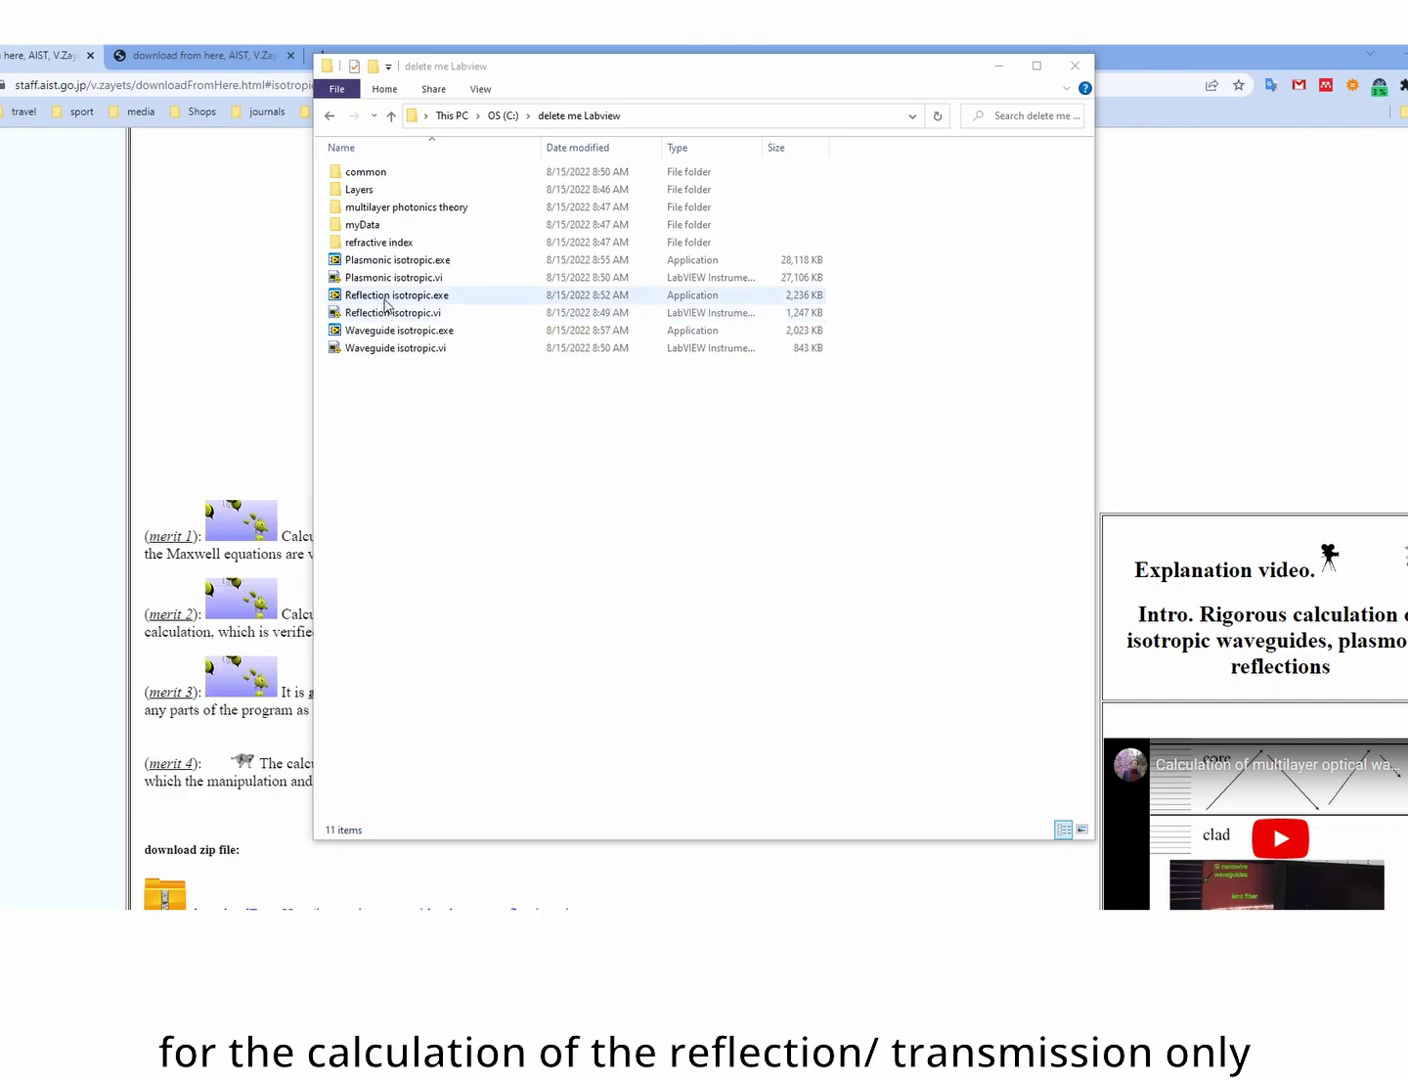
{"action": "double_click", "coordinate": [387, 313]}
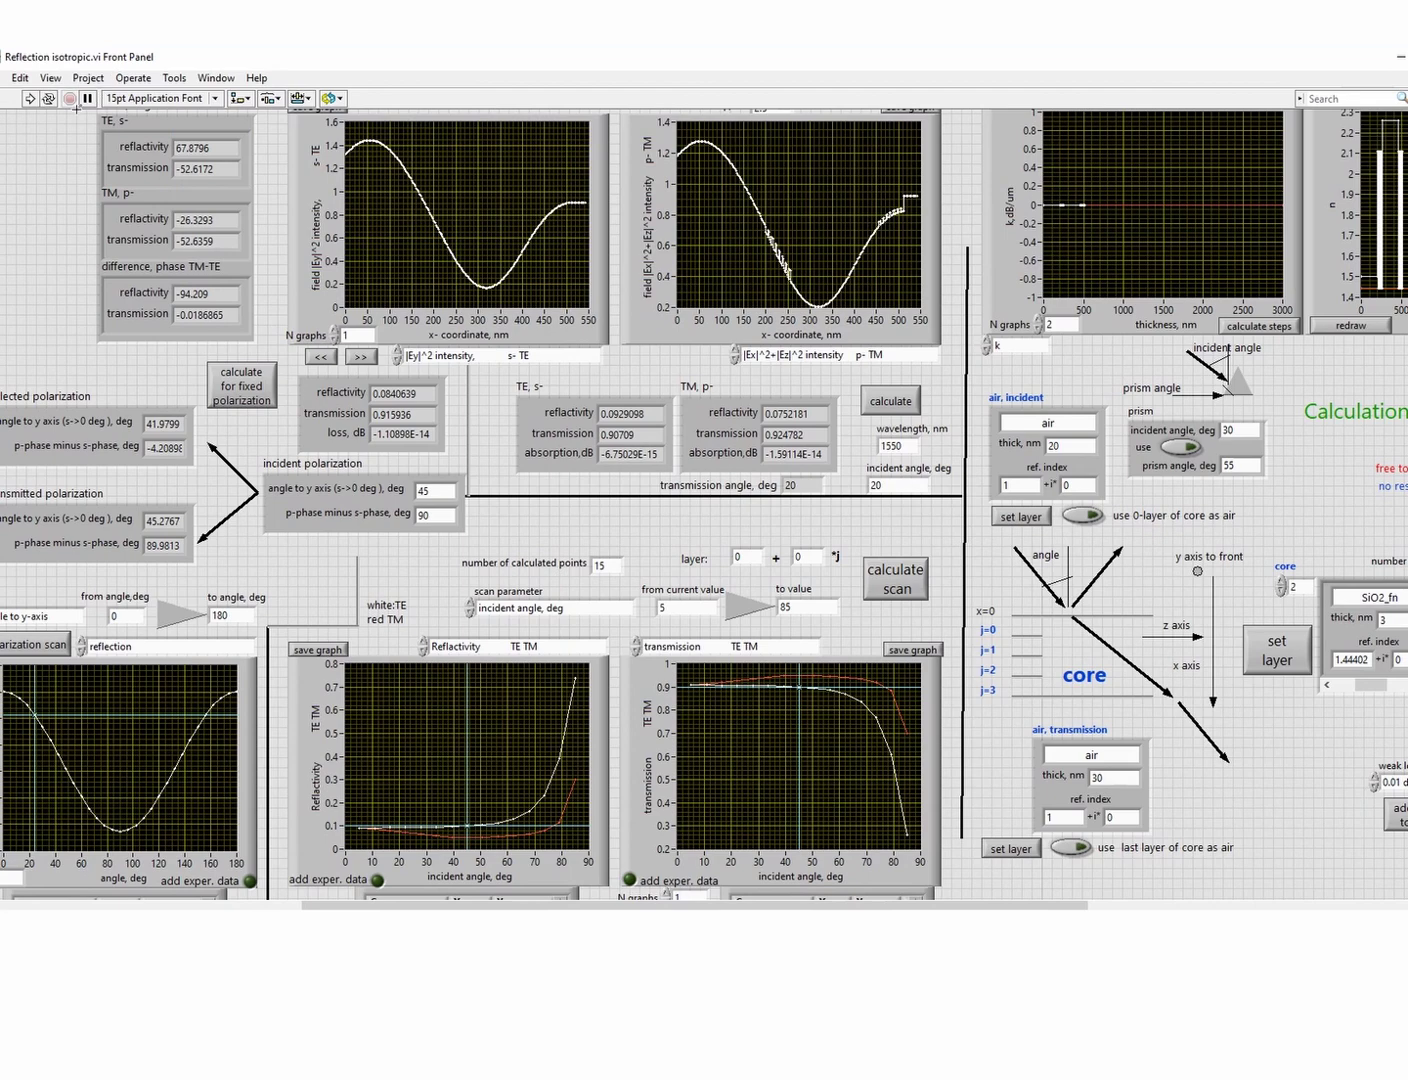
{"action": "left_click", "coordinate": [29, 98]}
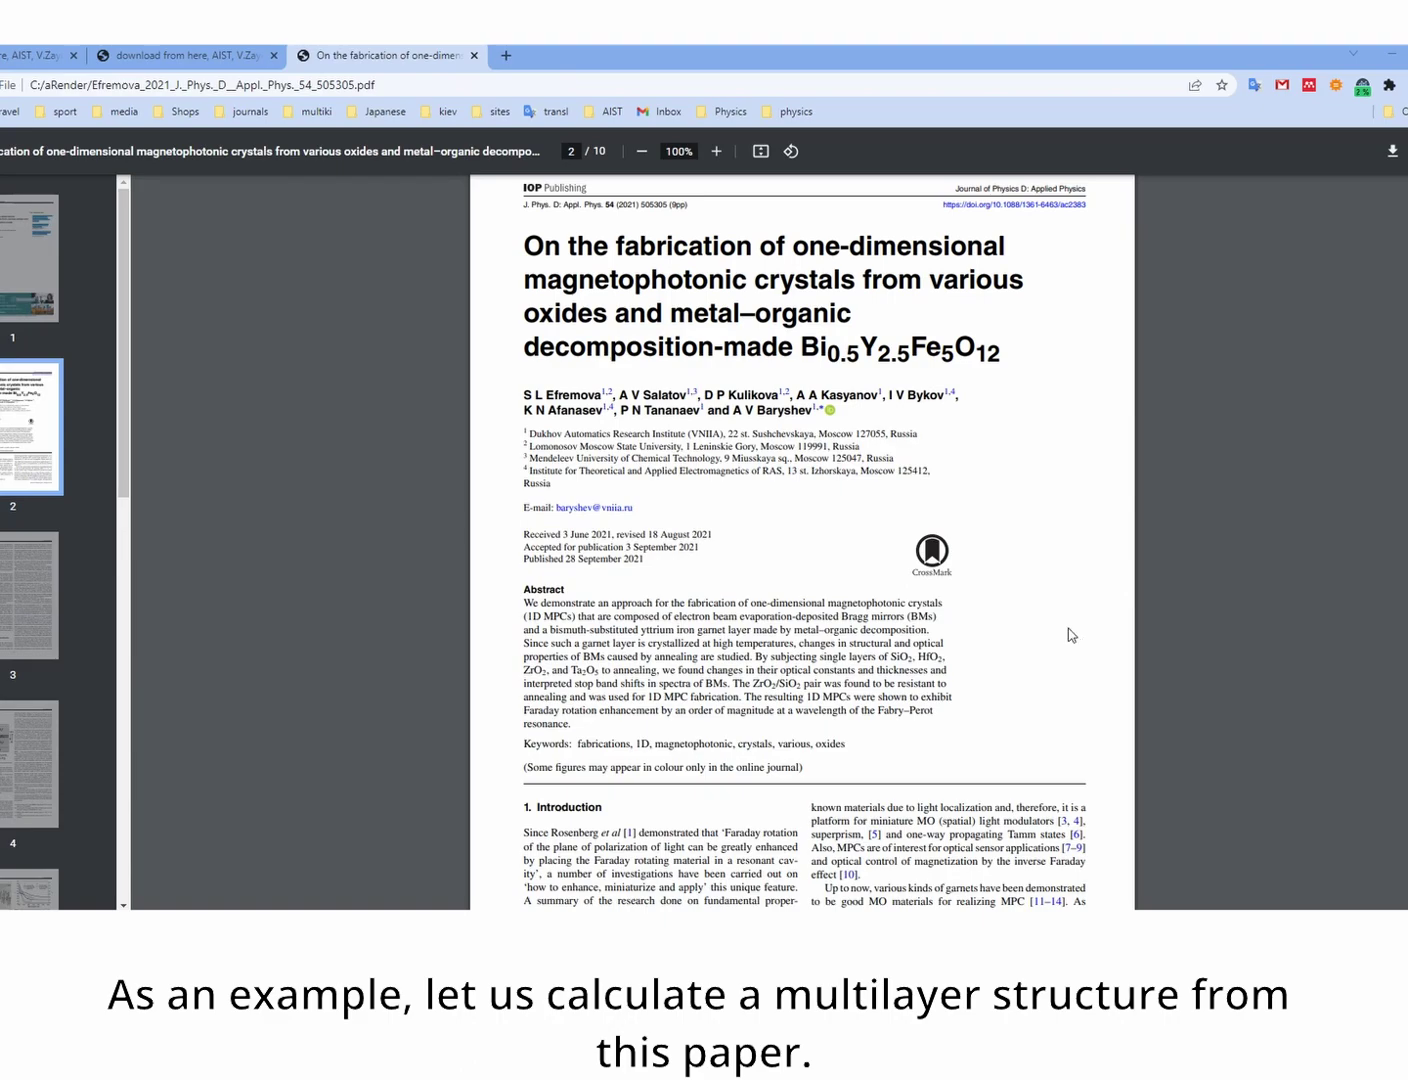
- Look through the opening pages of the paper on one-dimensional magnetophotonic crystals
{"action": "scroll", "coordinate": [851, 369], "scroll_direction": "down", "scroll_amount": 15}
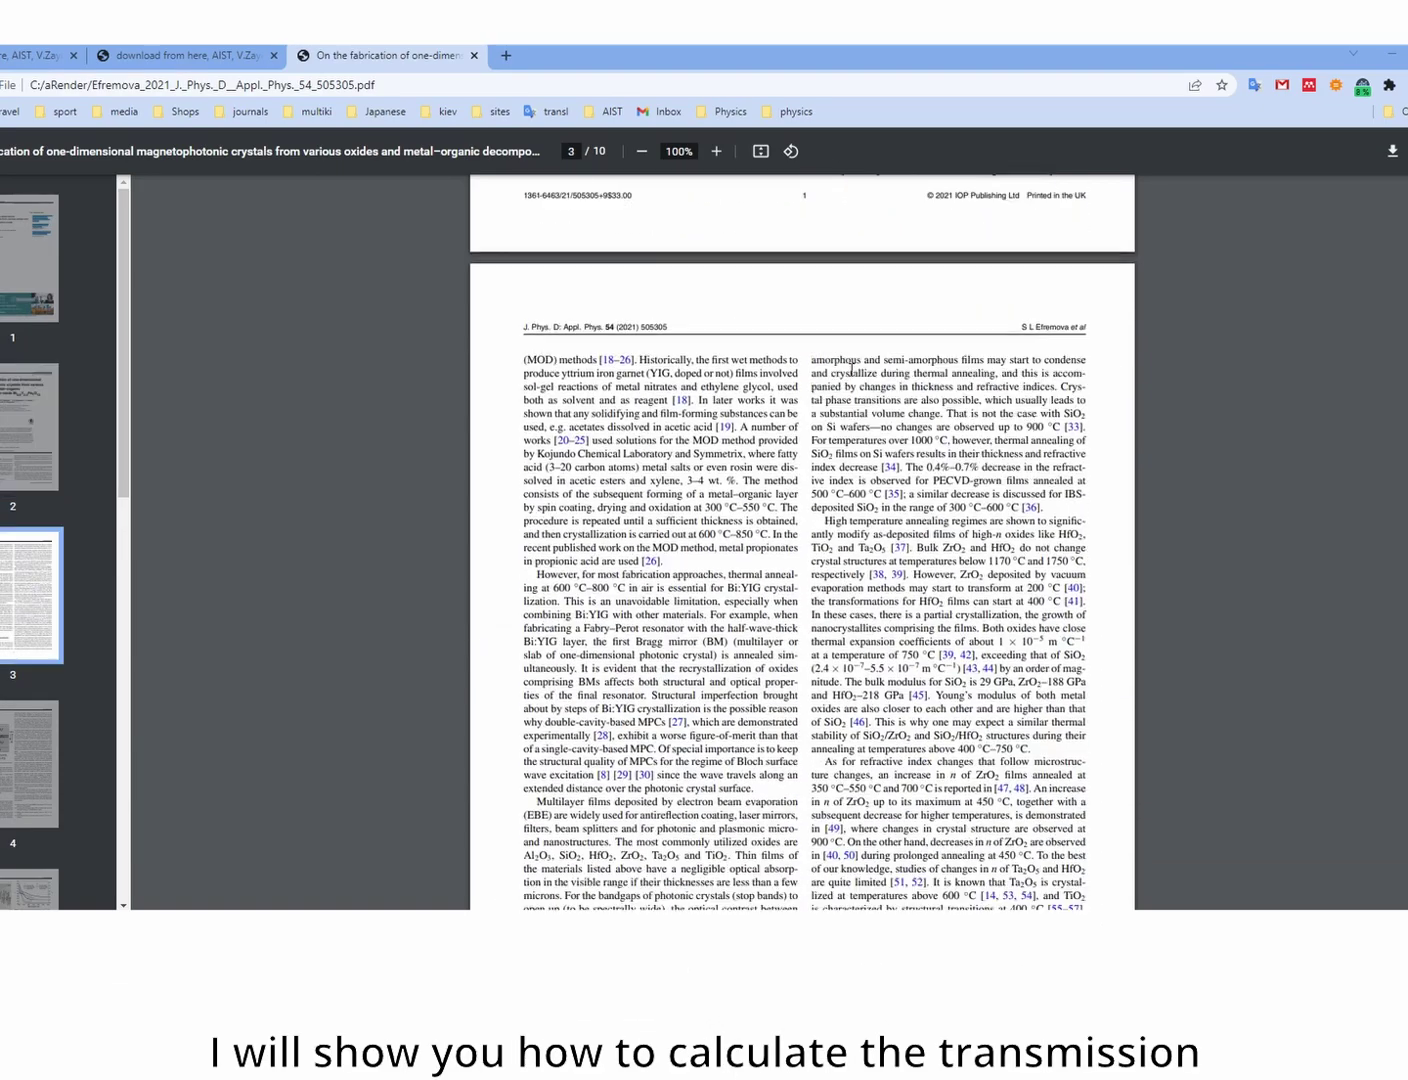
{"action": "scroll", "coordinate": [852, 369], "scroll_direction": "down", "scroll_amount": 10}
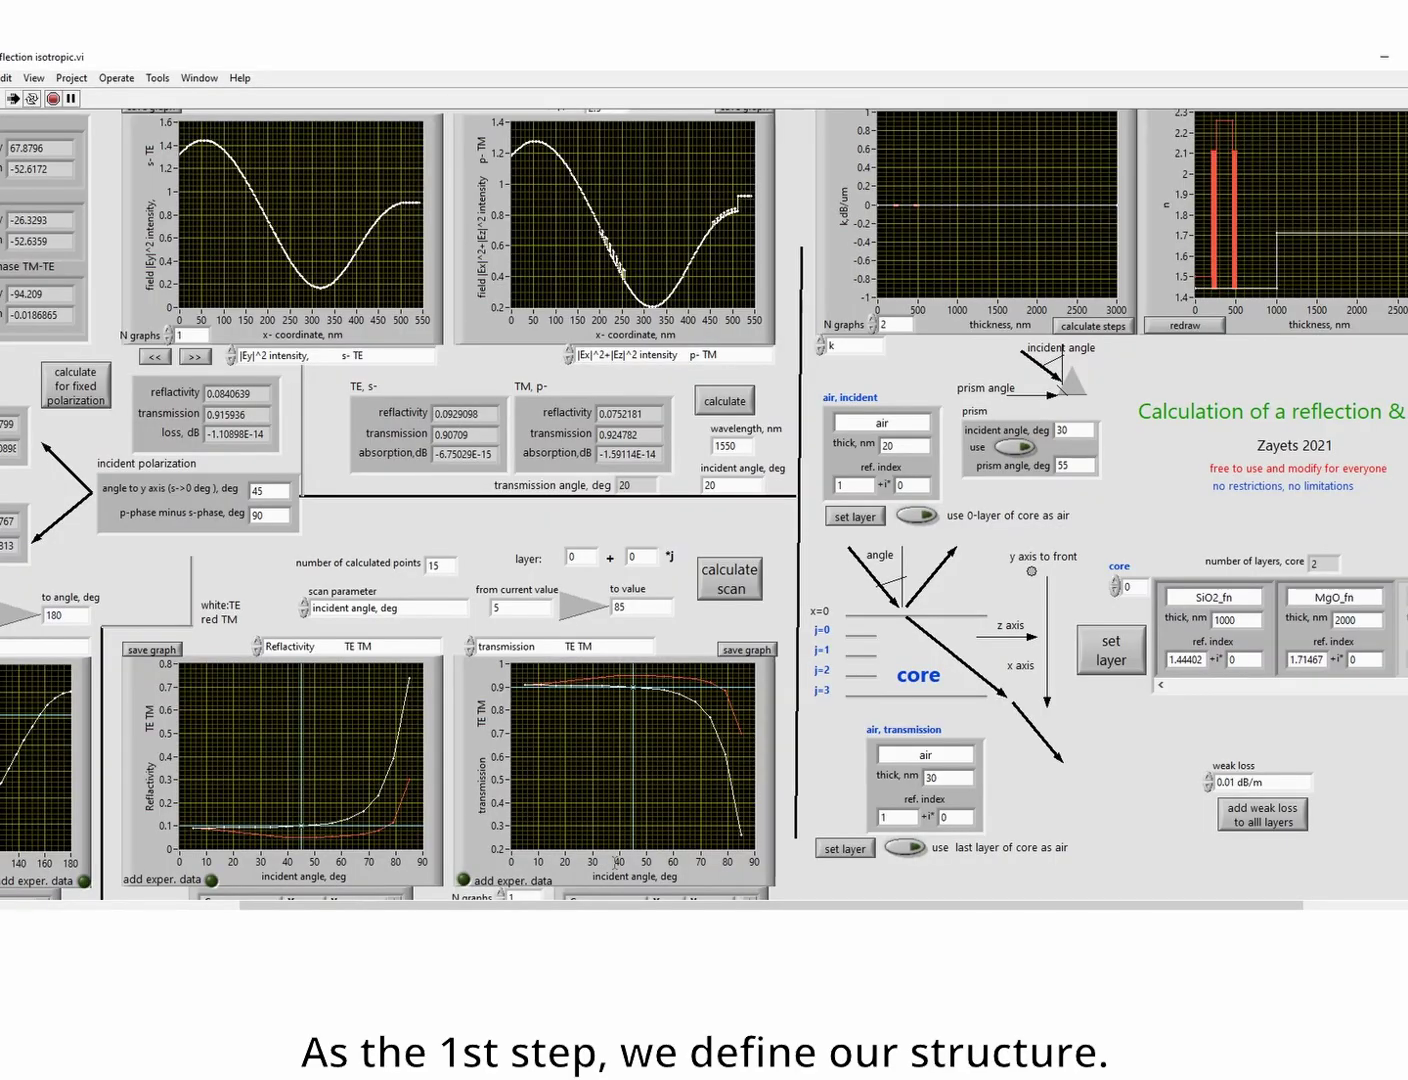
- Set the SiO2_fn core layer to 500 nm thickness and refractive index 1.6, and the MgO_fn layer to 300 nm thickness
{"action": "left_click_drag", "start_coordinate": [607, 906], "coordinate": [753, 907]}
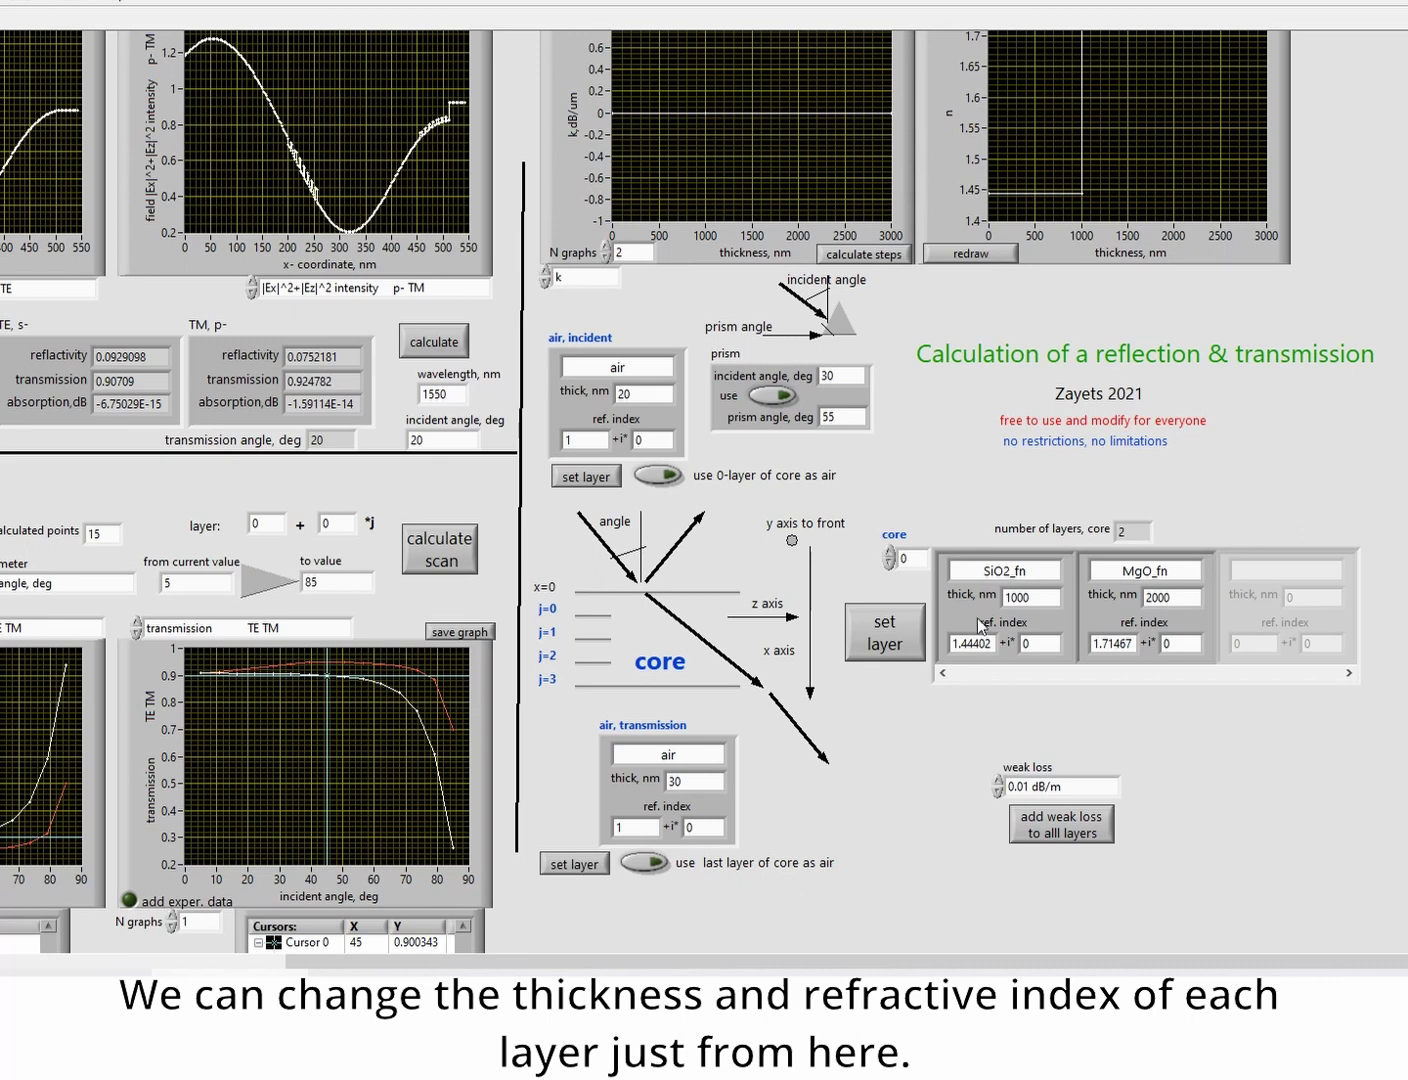
{"action": "left_click_drag", "start_coordinate": [1038, 599], "coordinate": [999, 603]}
{"action": "type", "text": "500"}
{"action": "left_click_drag", "start_coordinate": [1195, 600], "coordinate": [1095, 599]}
{"action": "type", "text": "300"}
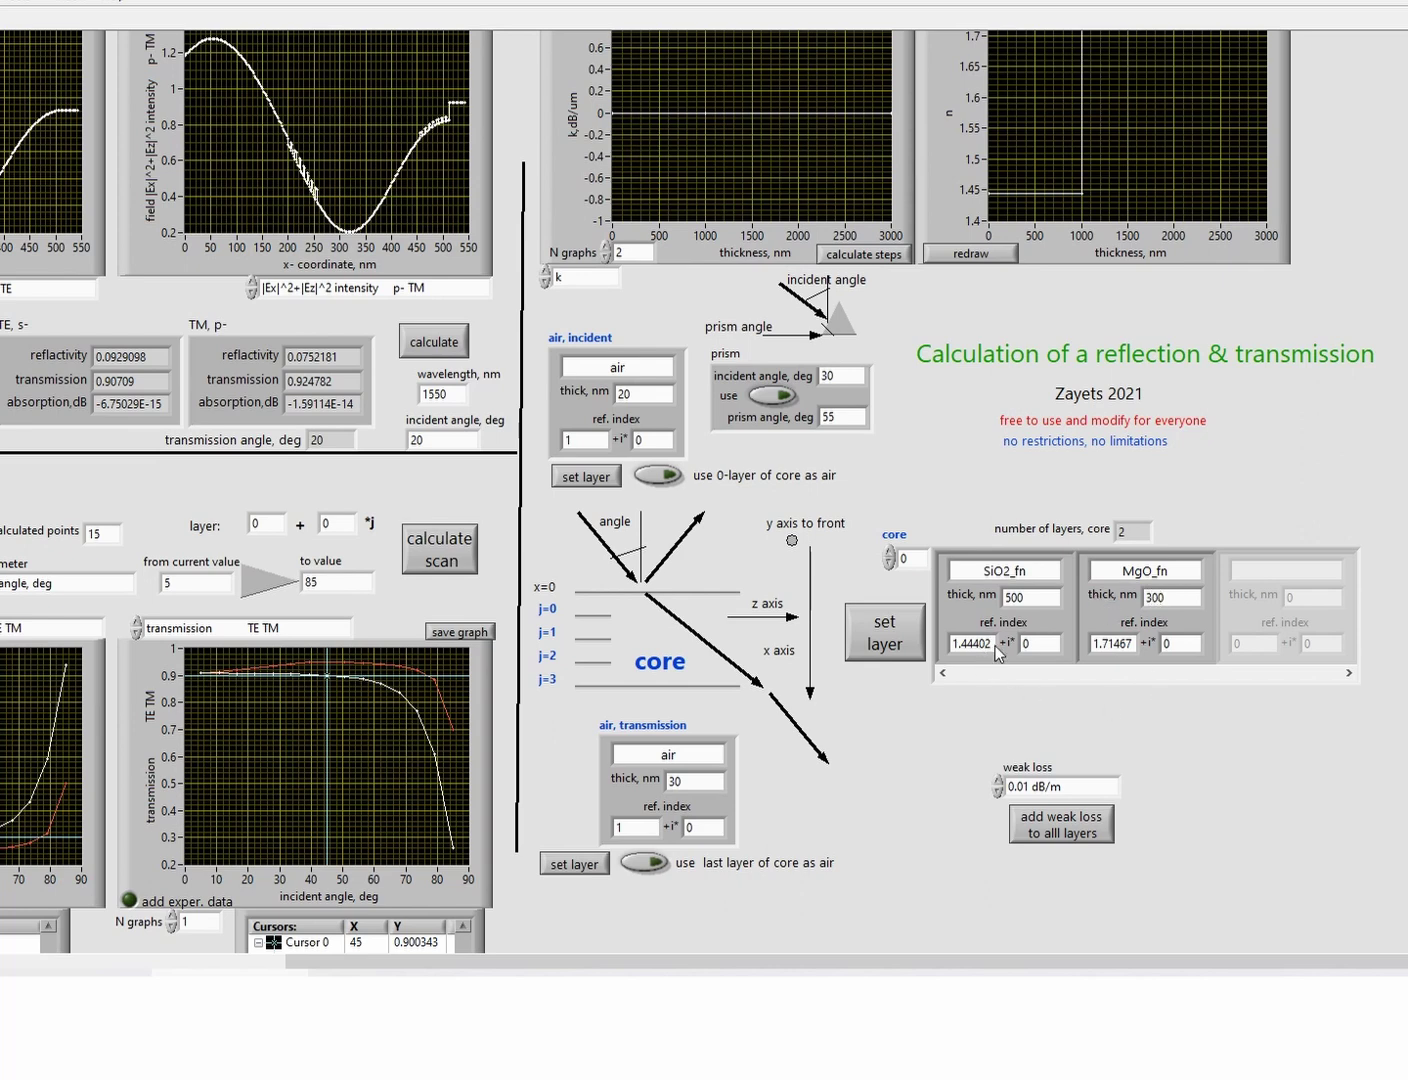
{"action": "left_click_drag", "start_coordinate": [990, 644], "coordinate": [934, 645]}
{"action": "type", "text": "1.6"}
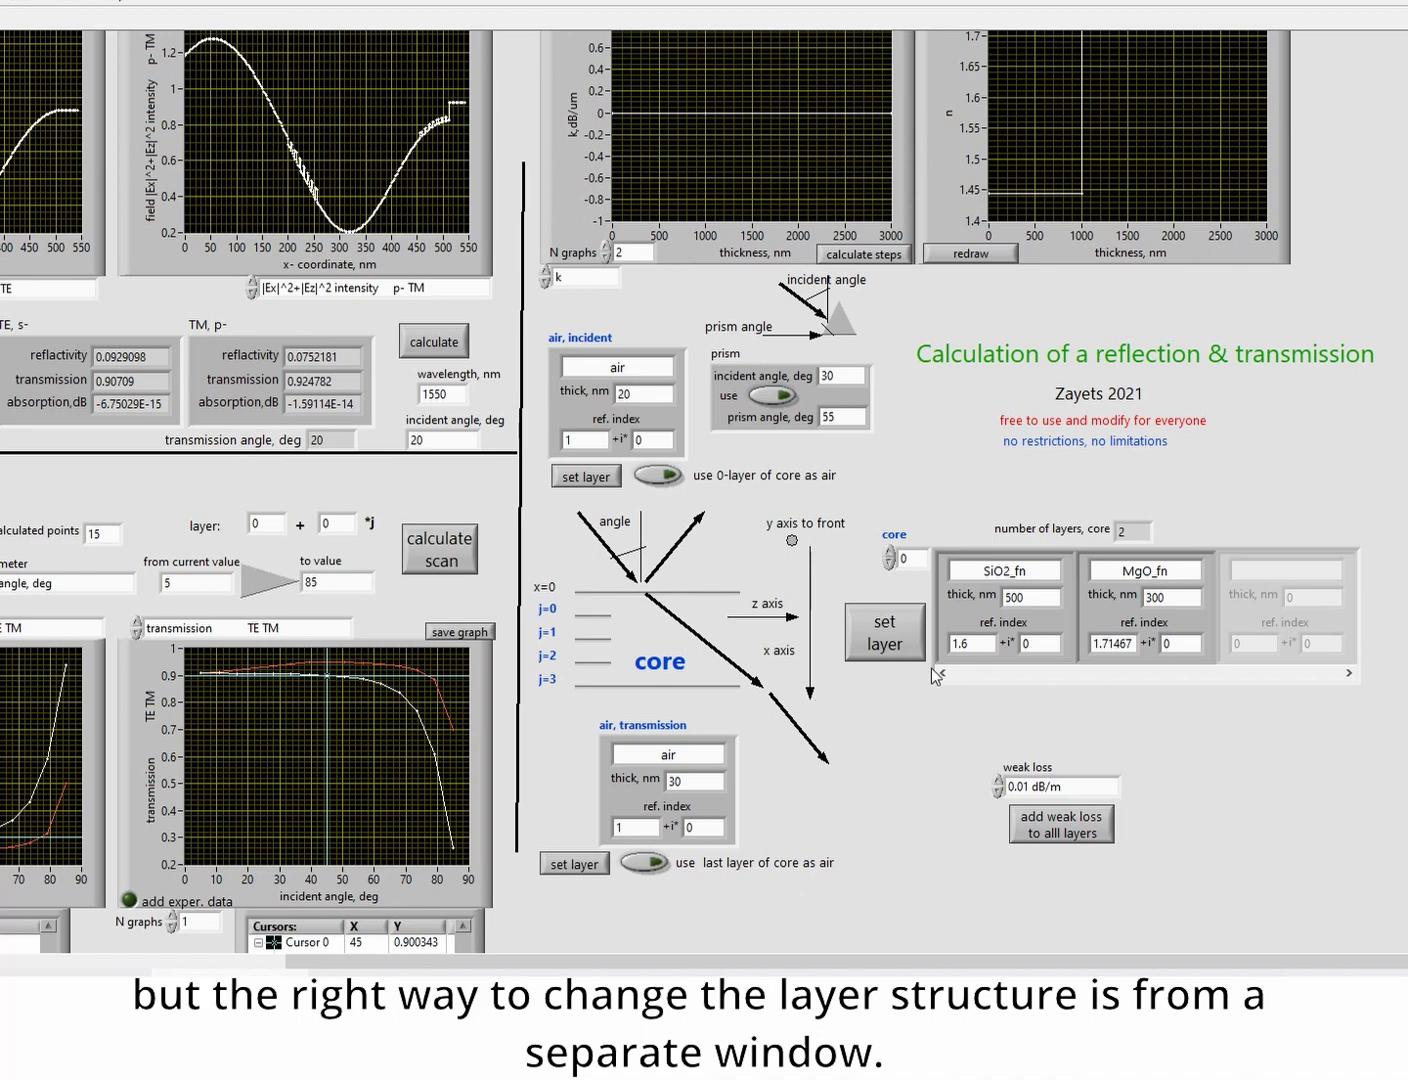
- Open the separate layer definition window for the core and reduce the number of core layers to 1
{"action": "left_click", "coordinate": [878, 634]}
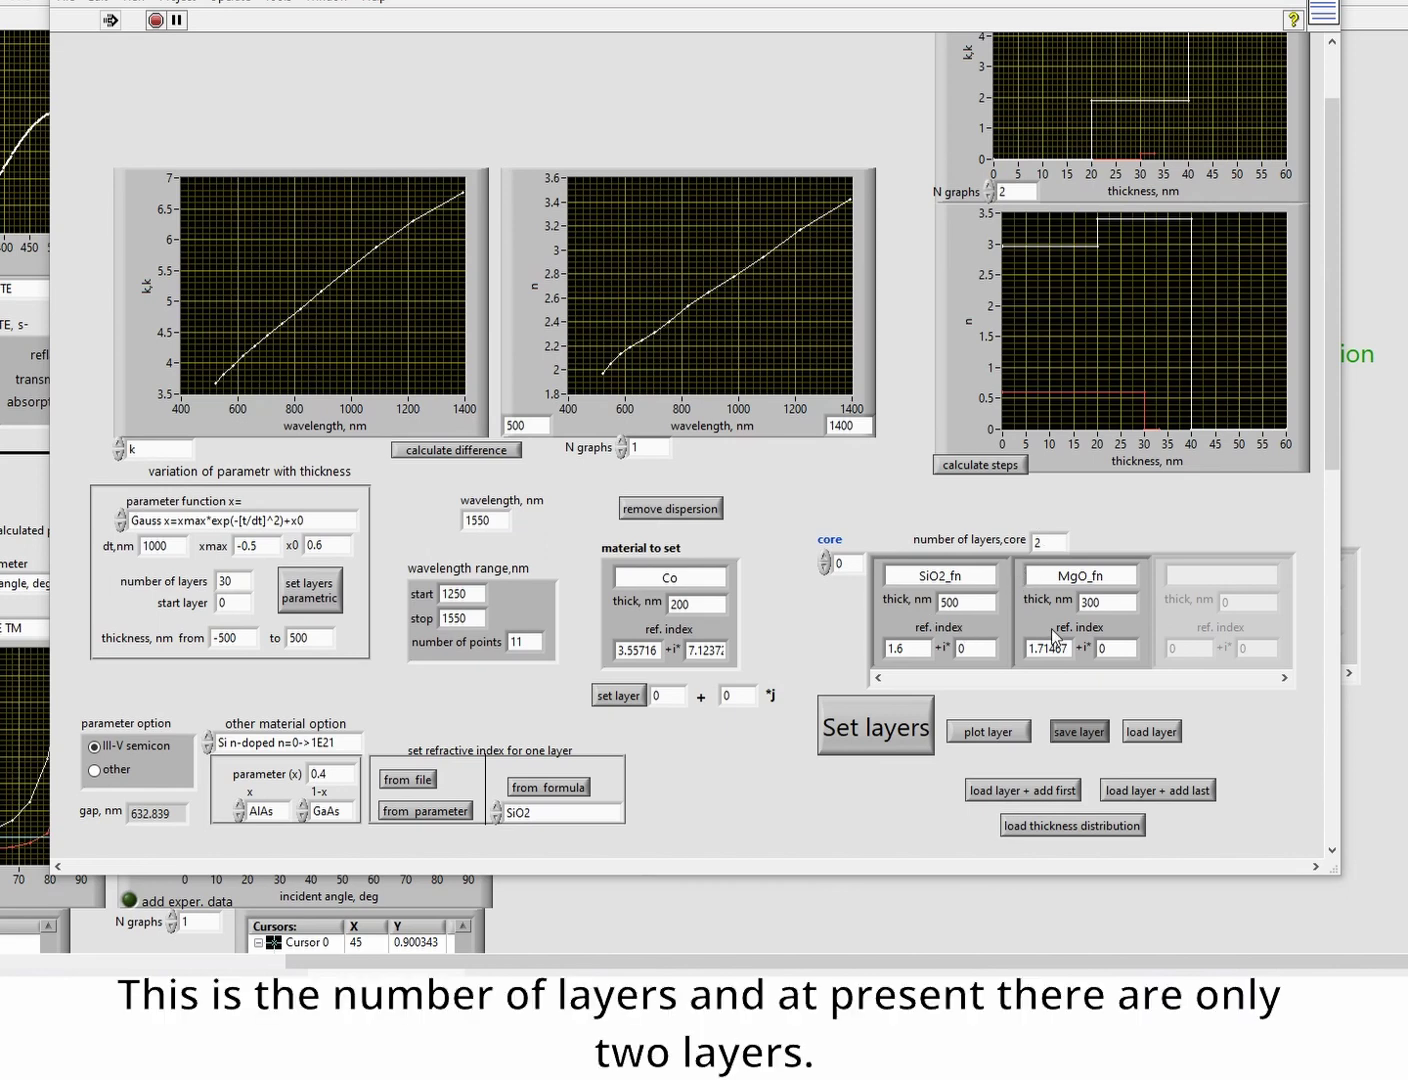
{"action": "double_click", "coordinate": [1038, 542]}
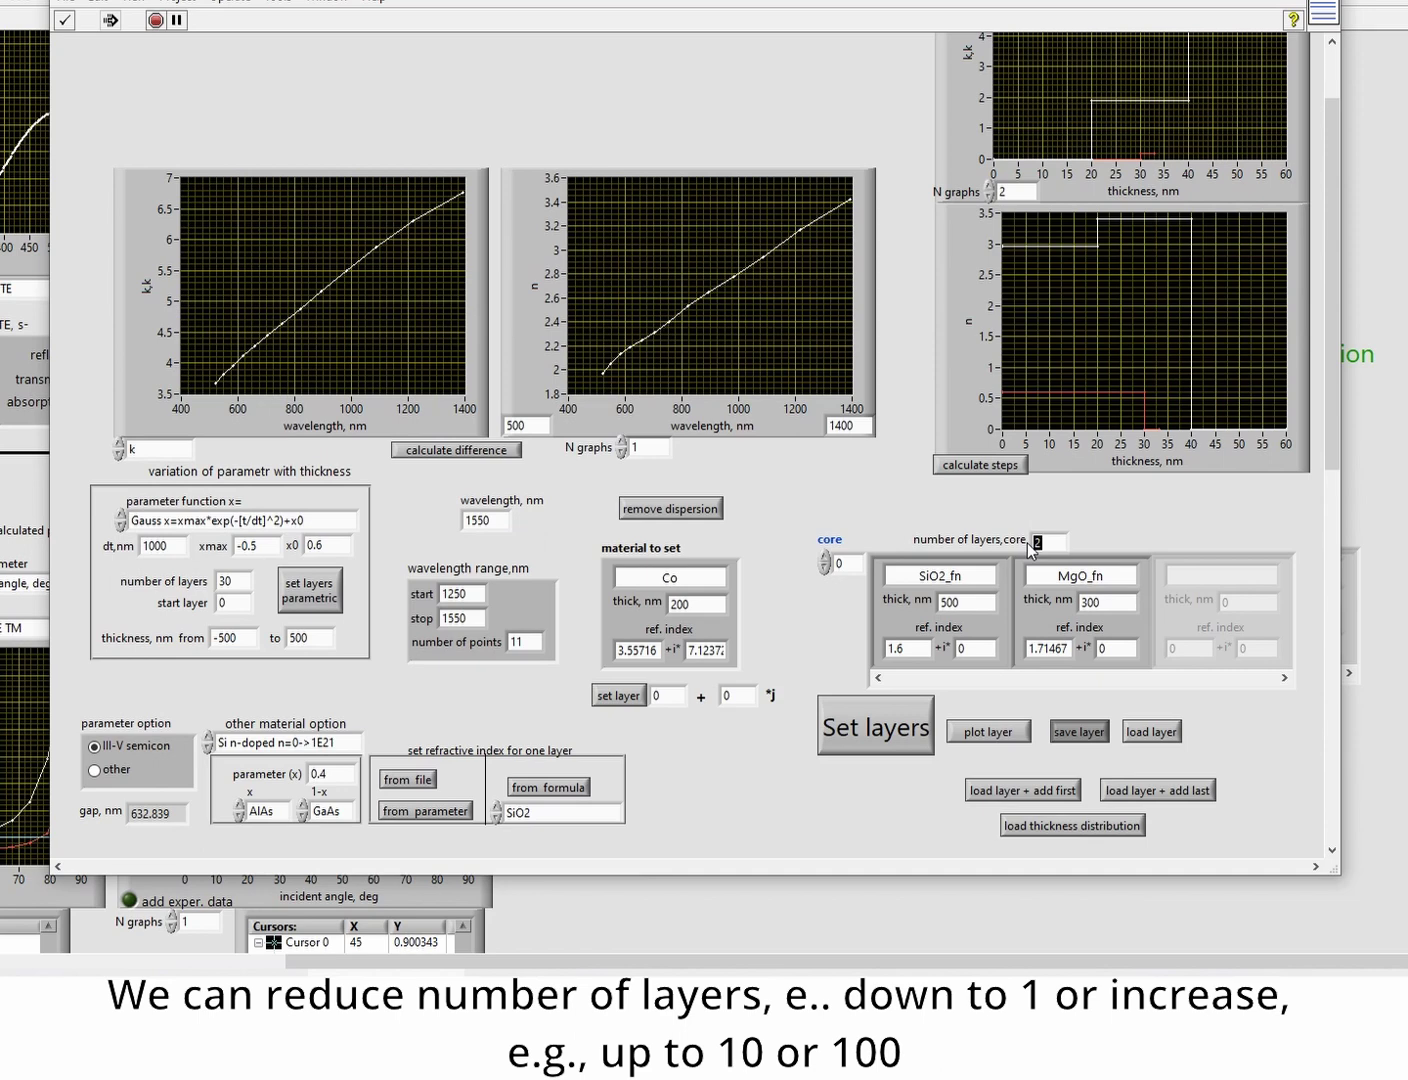
{"action": "key", "text": "Return"}
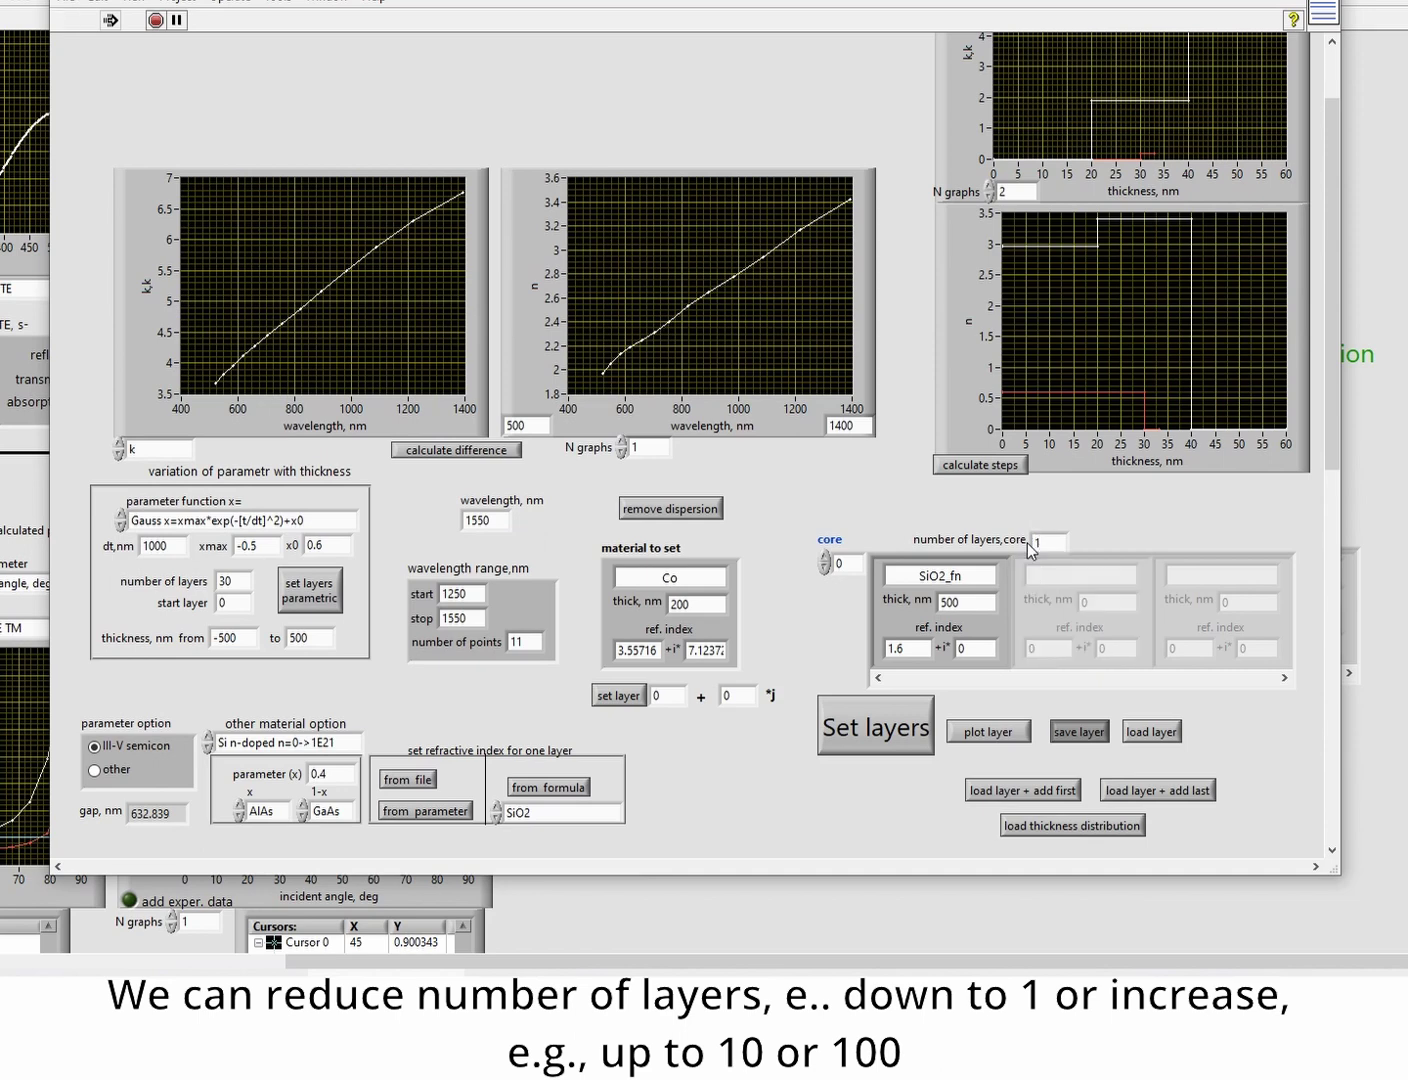
- Increase the number of core layers to 10 and bring the last layers into view
{"action": "left_click", "coordinate": [1040, 543]}
{"action": "type", "text": "0"}
{"action": "key", "text": "Return"}
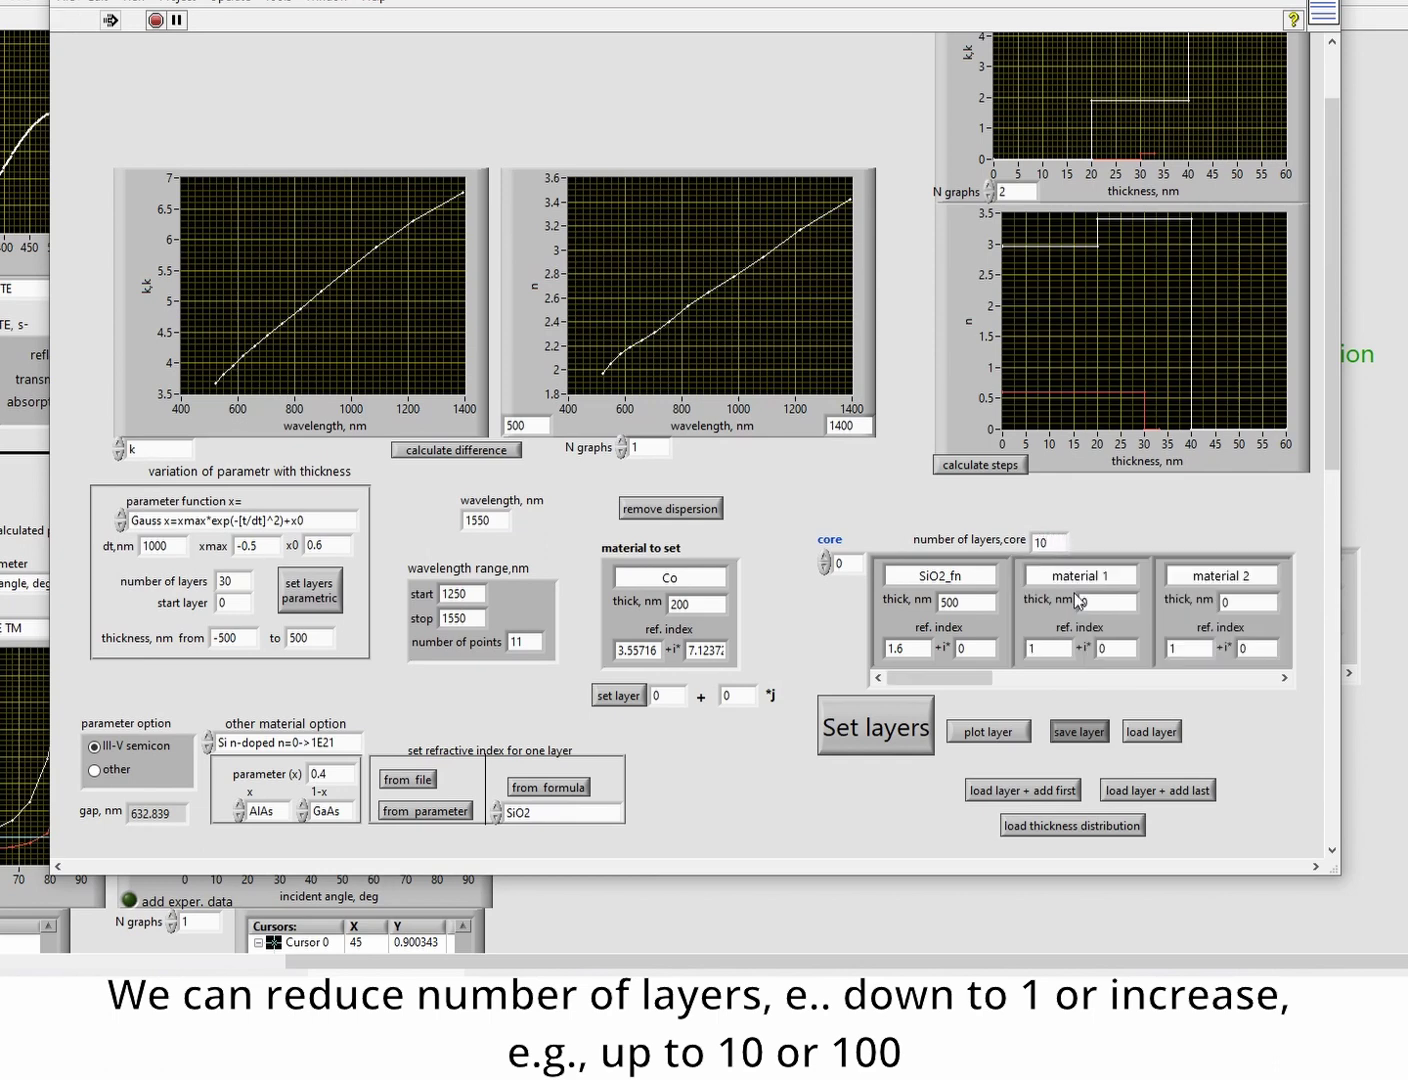
{"action": "left_click_drag", "start_coordinate": [904, 677], "coordinate": [1152, 677]}
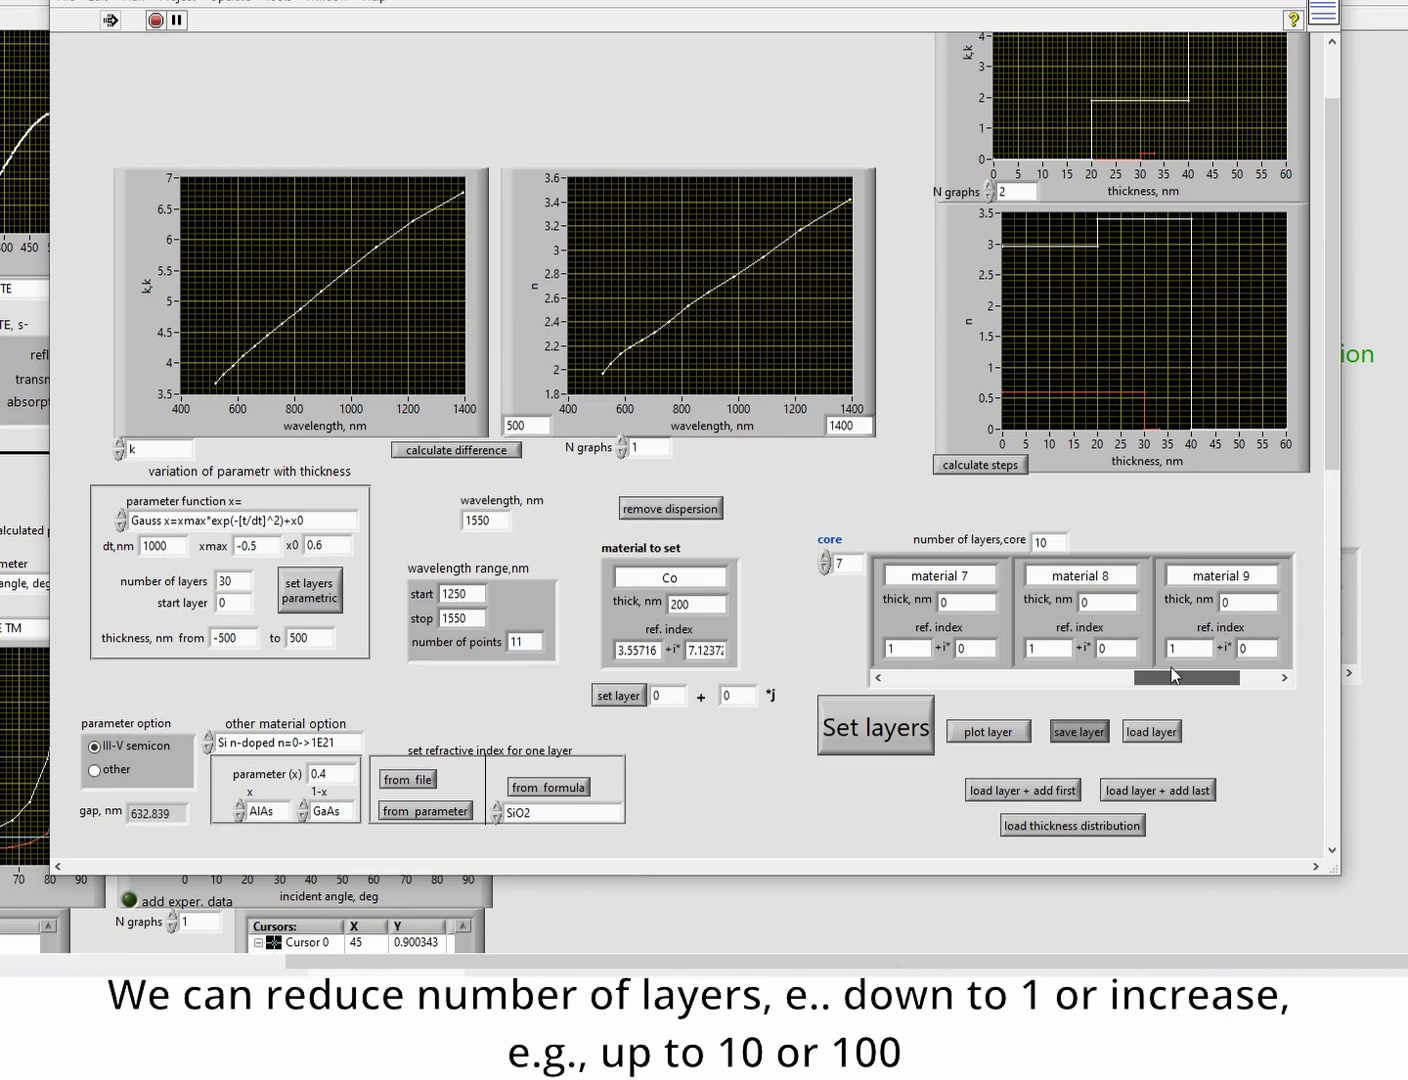
- Increase the number of core layers to 100 and jump to core layer 85 by its index
{"action": "left_click", "coordinate": [1059, 542]}
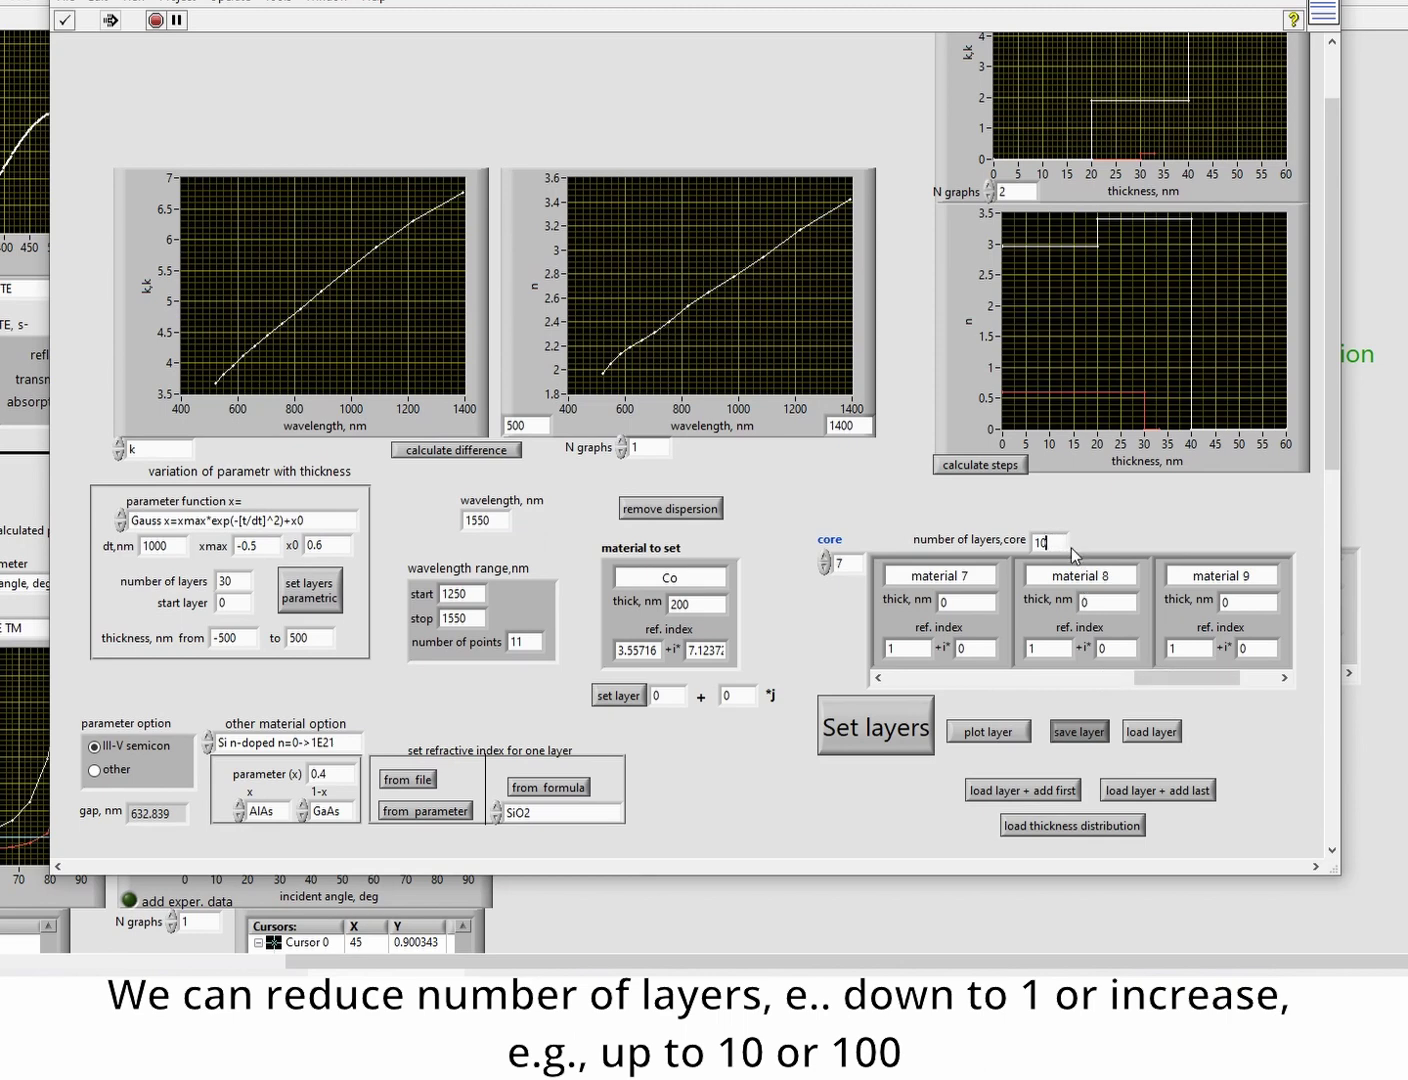
{"action": "type", "text": "0"}
{"action": "key", "text": "Return"}
{"action": "left_click_drag", "start_coordinate": [926, 678], "coordinate": [883, 682]}
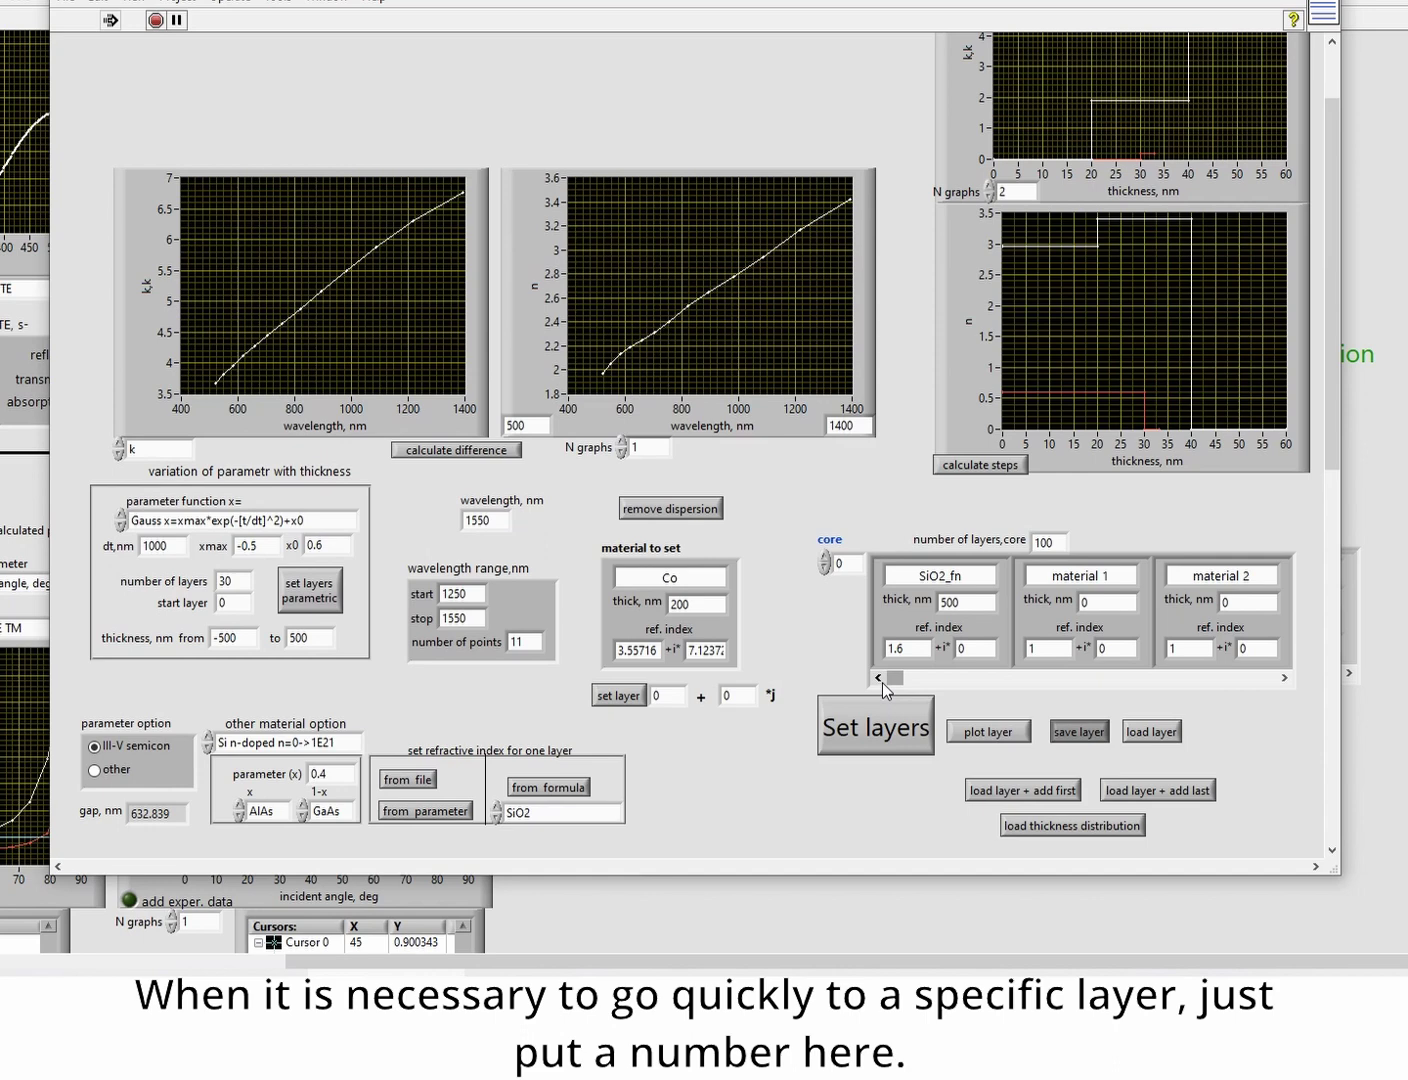
{"action": "left_click", "coordinate": [842, 563]}
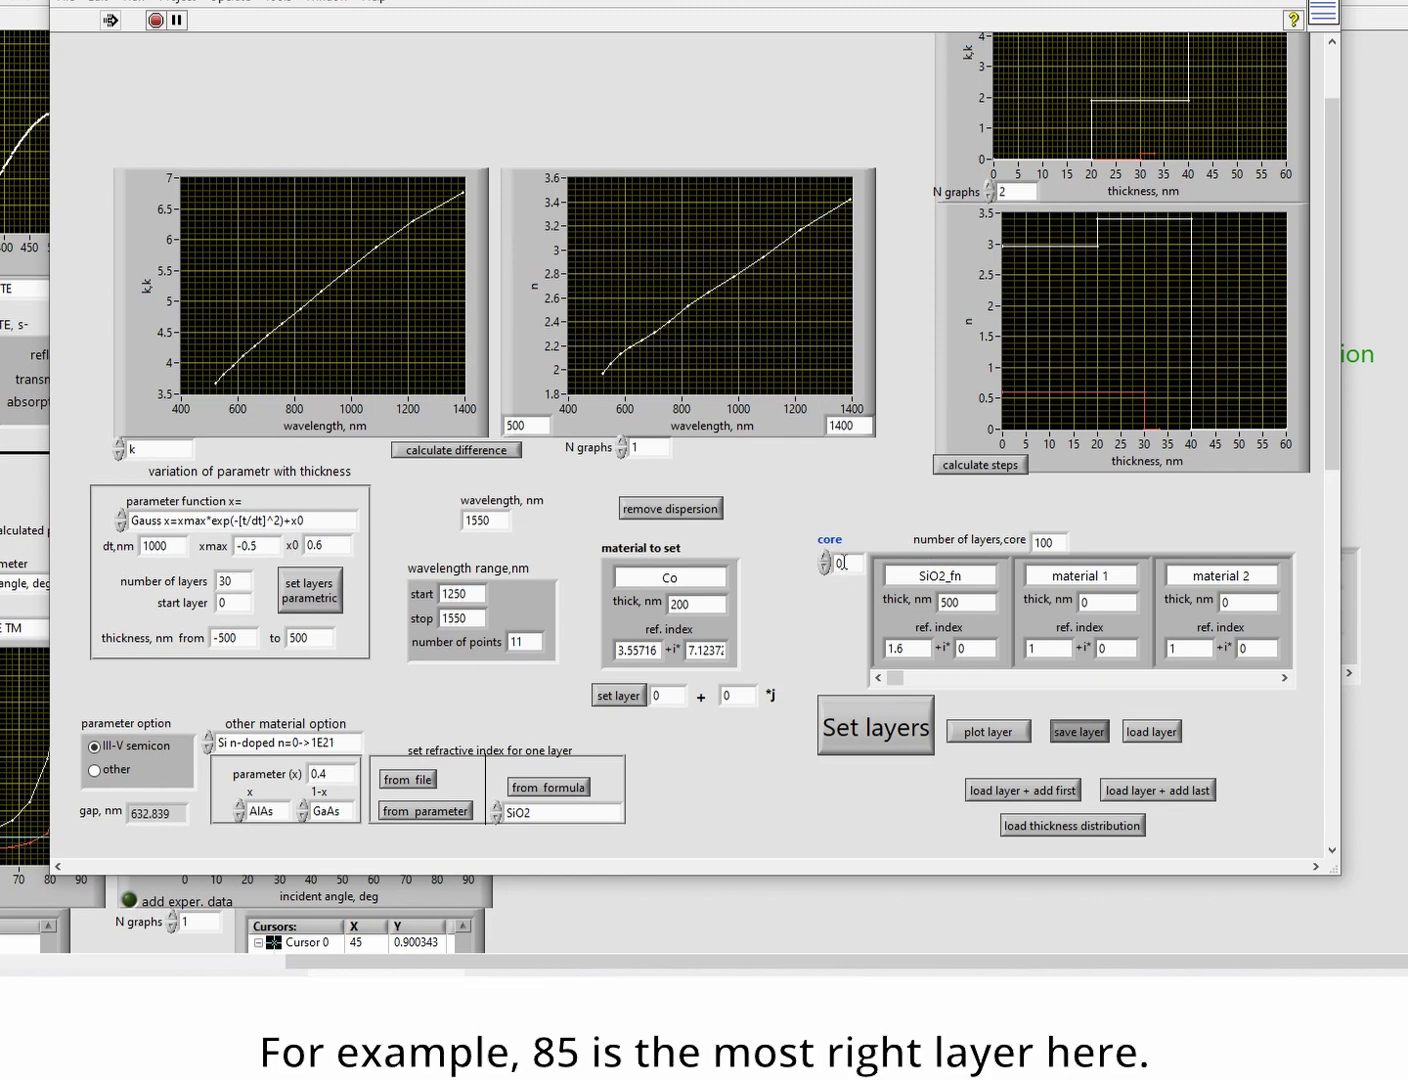
{"action": "double_click", "coordinate": [841, 563]}
{"action": "key", "text": "Return"}
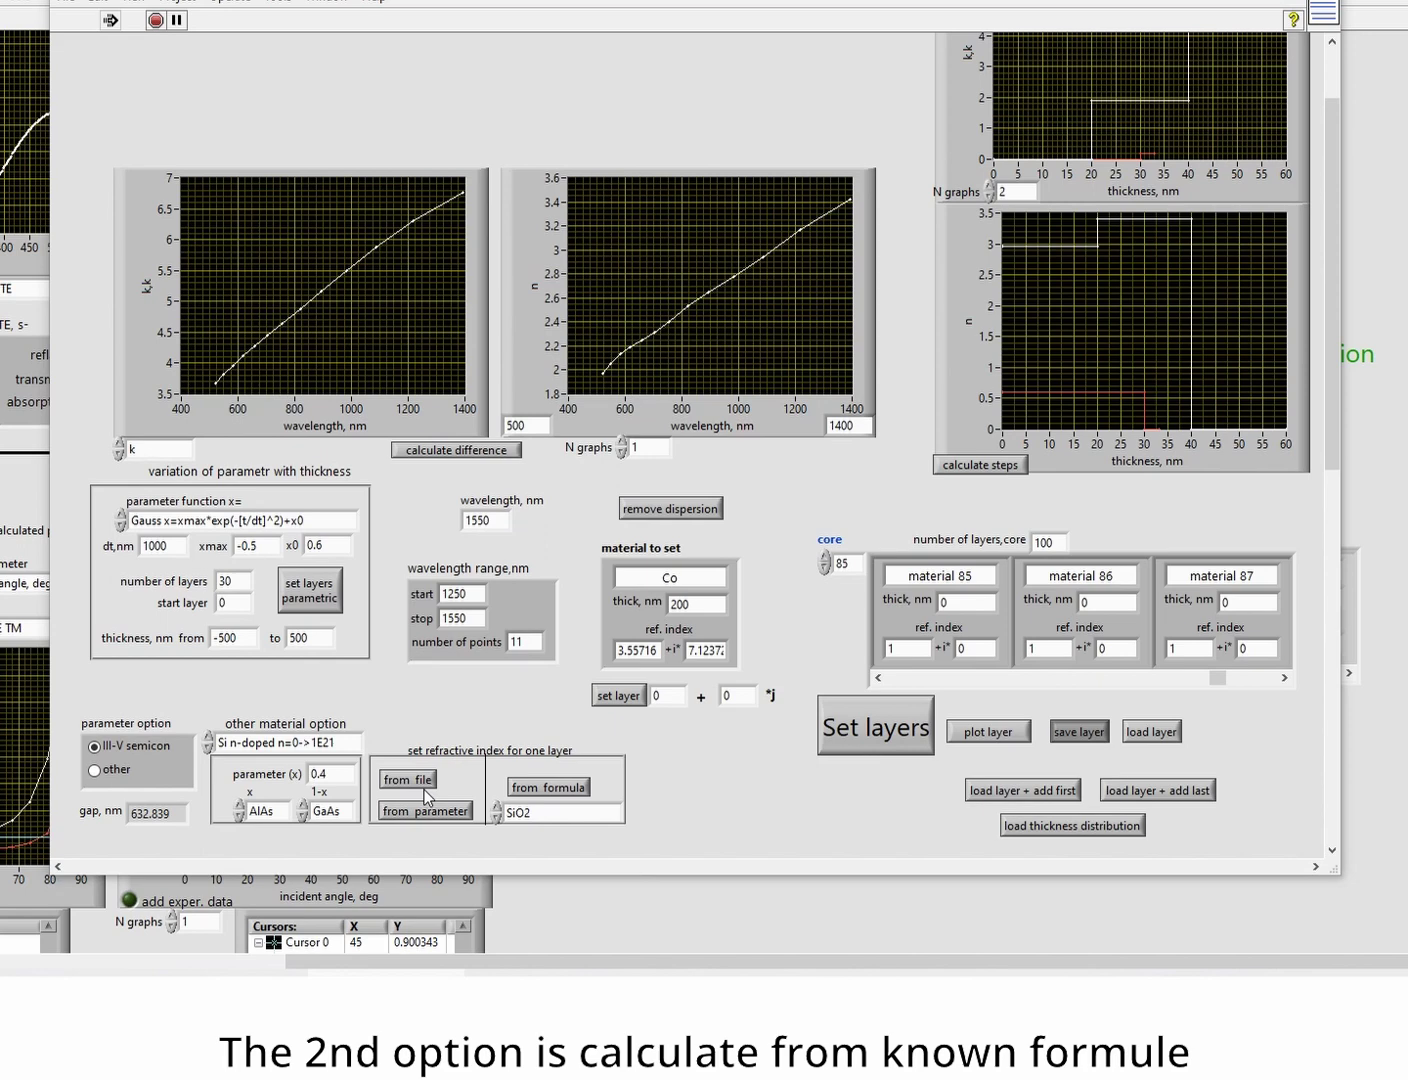
- Check the materials available by formula, and load gold's refractive index from Au_nk.dat as the material to set
{"action": "left_click", "coordinate": [560, 819]}
{"action": "left_click", "coordinate": [673, 797]}
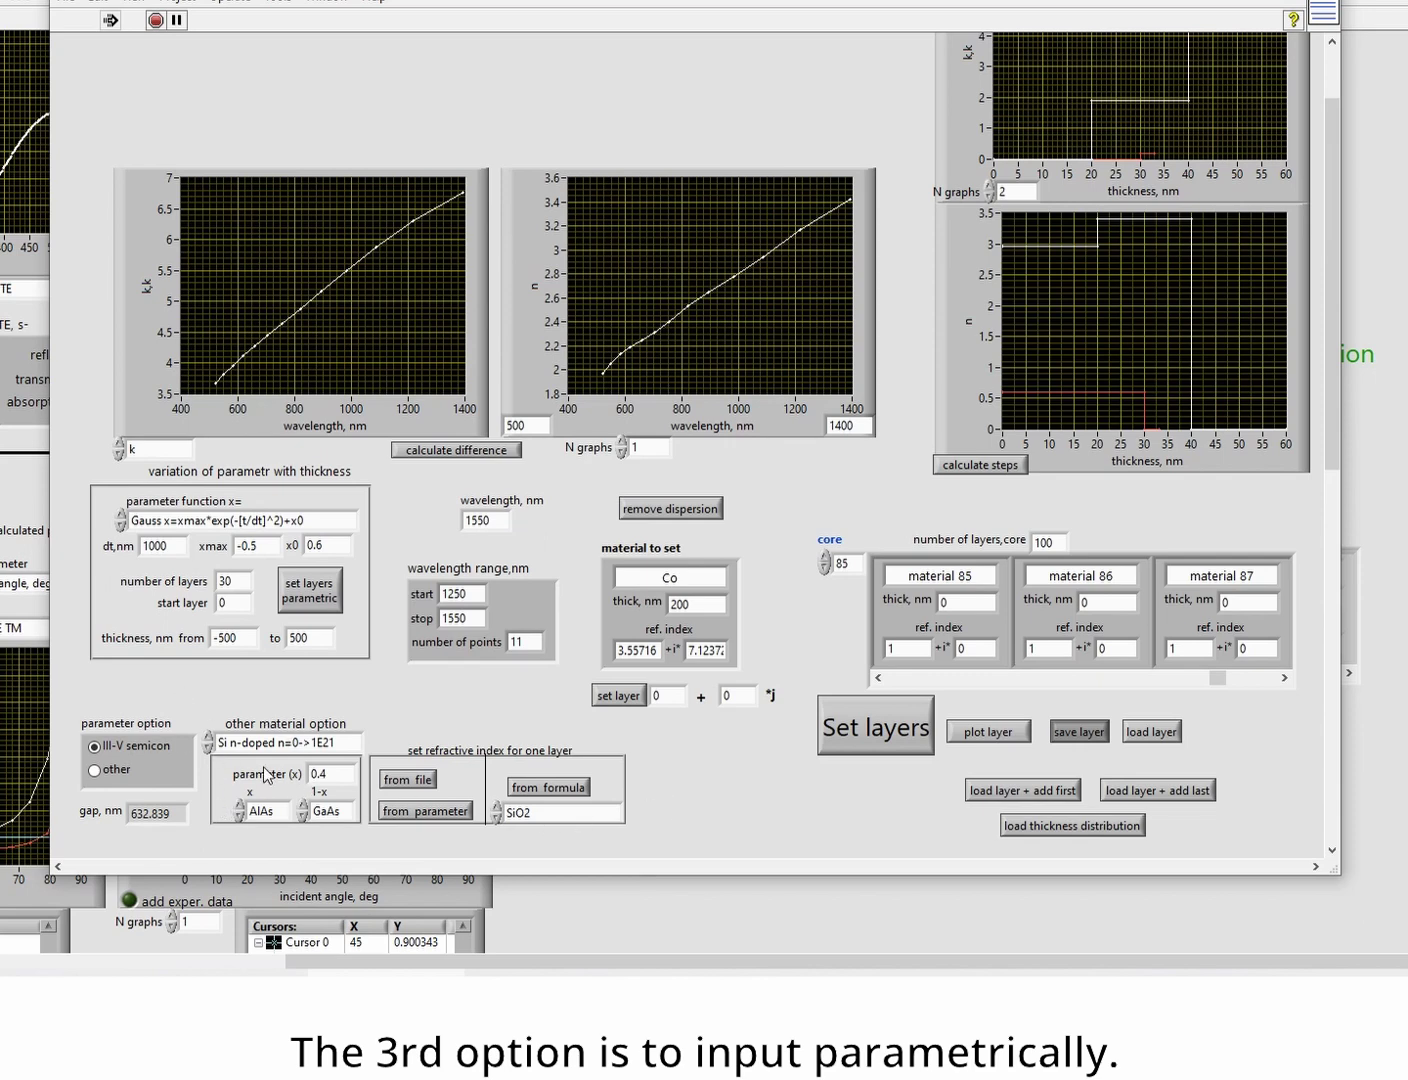
{"action": "left_click", "coordinate": [401, 778]}
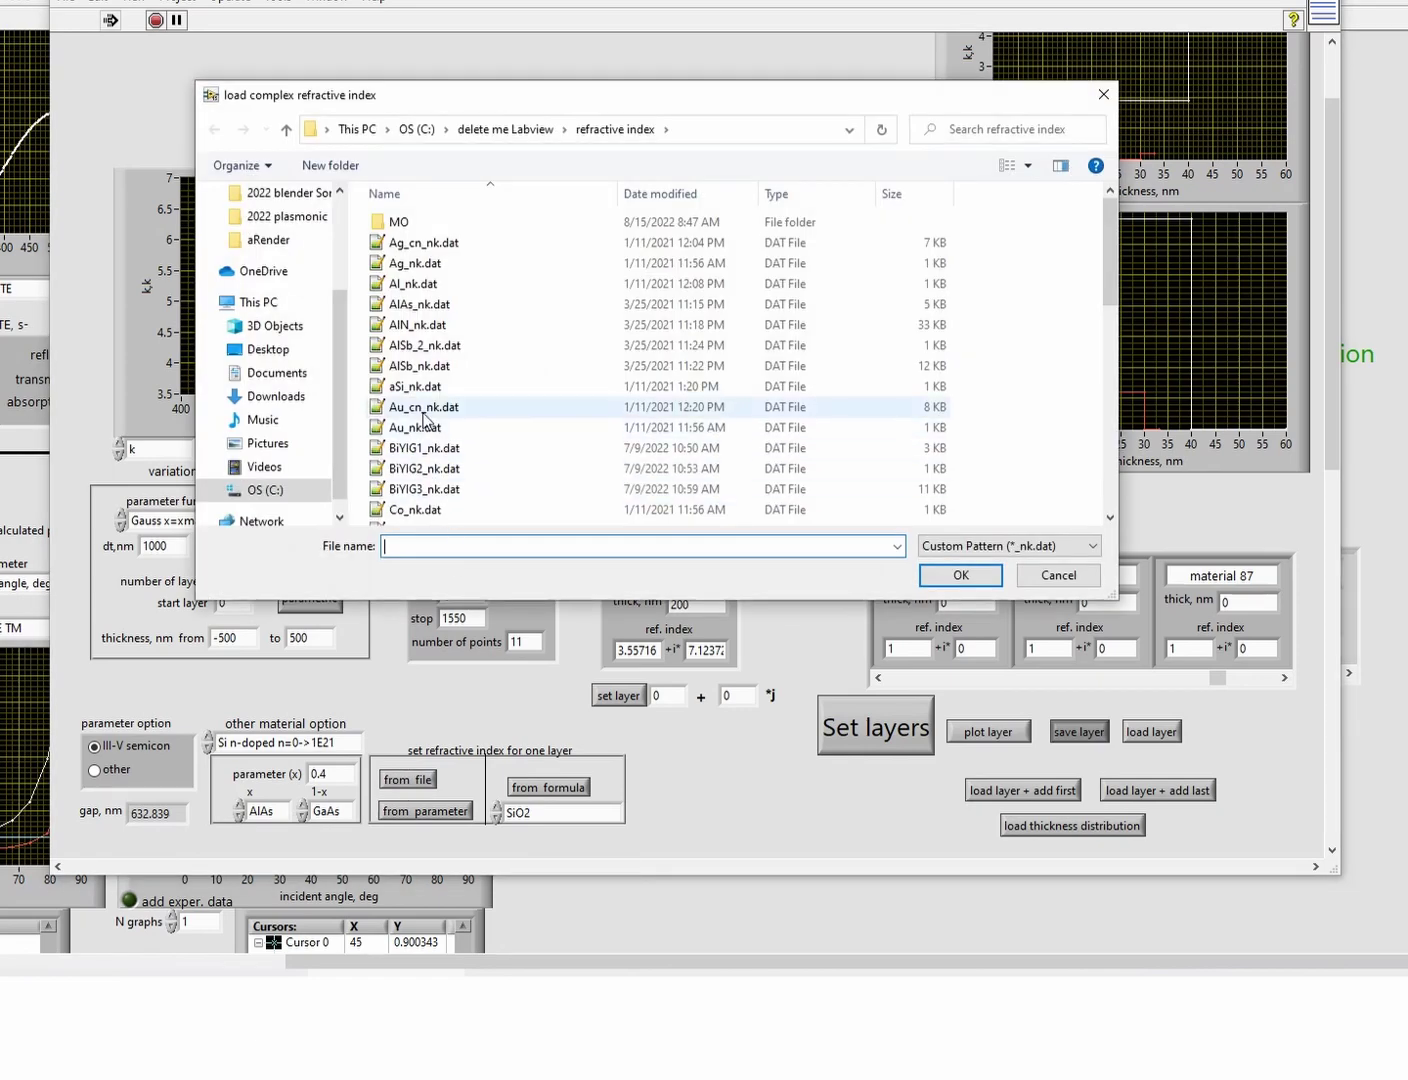
{"action": "double_click", "coordinate": [419, 426]}
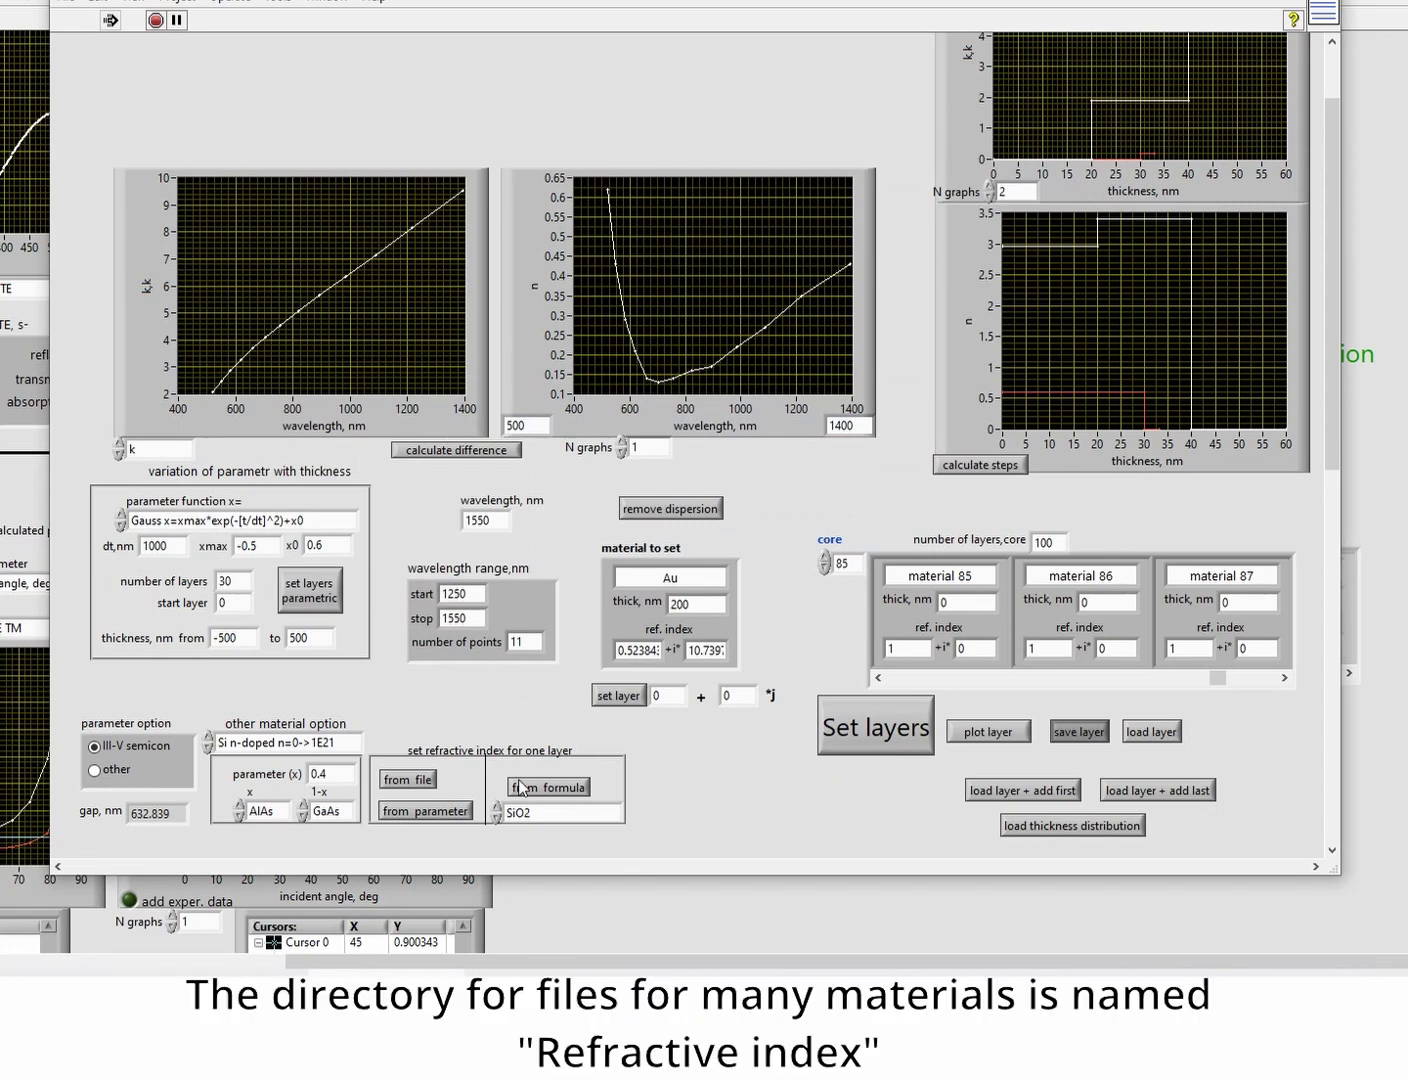
- Switch to File Explorer and open ZnO_nk.dat from the refractive index folder to view its text data
{"action": "key", "text": "alt+Tab"}
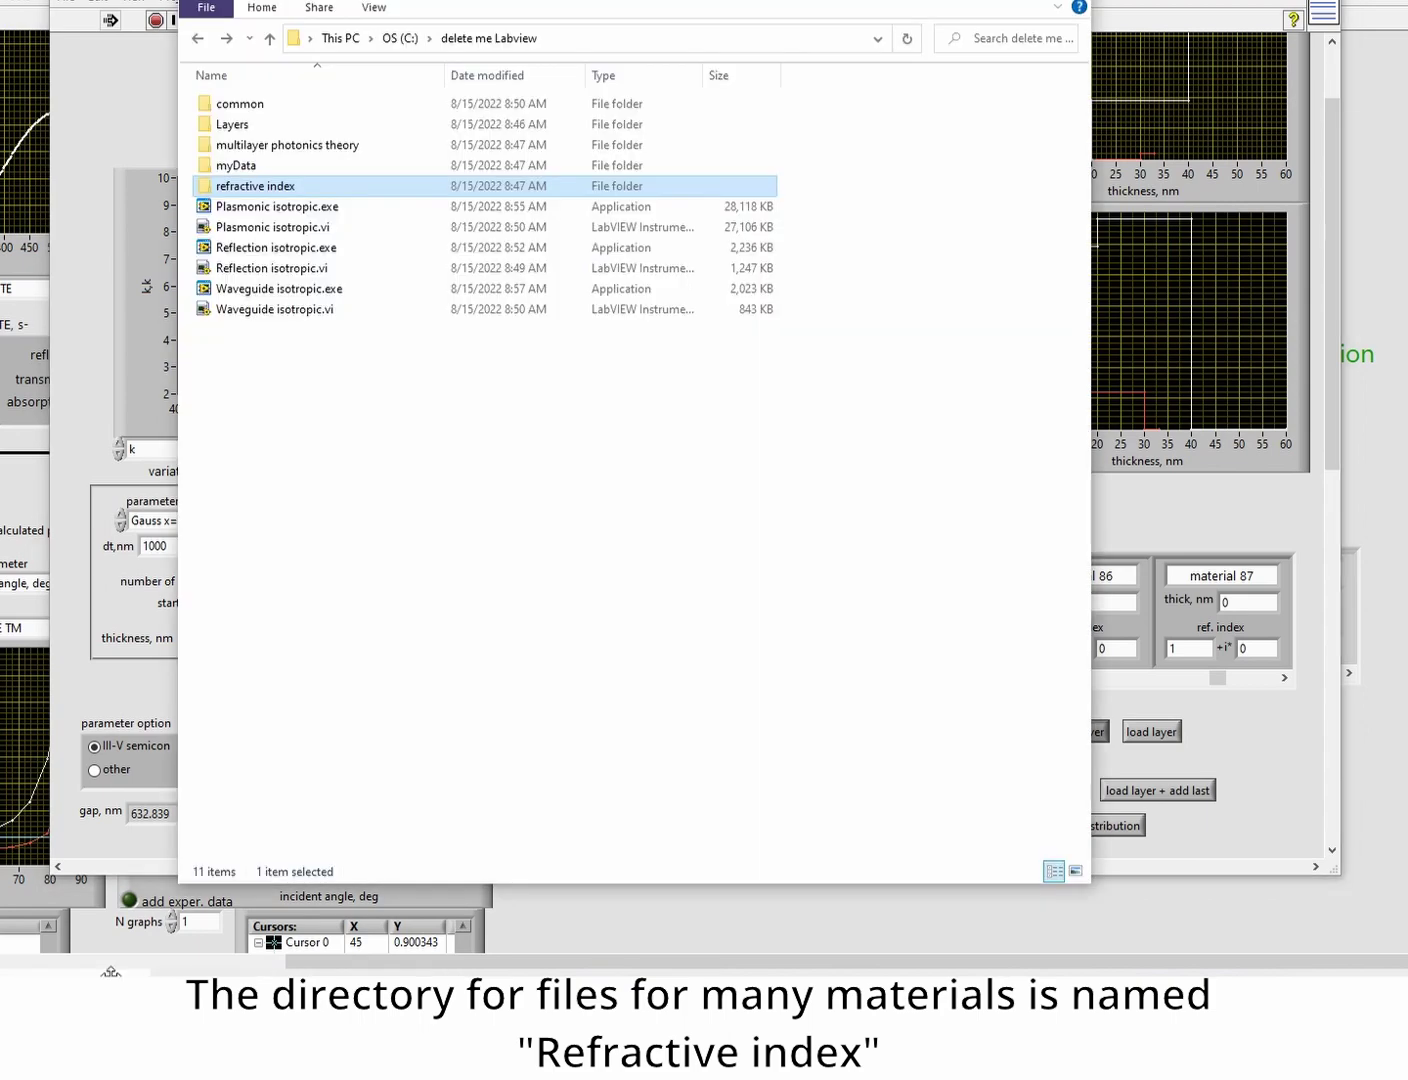
{"action": "mouse_move", "coordinate": [268, 190]}
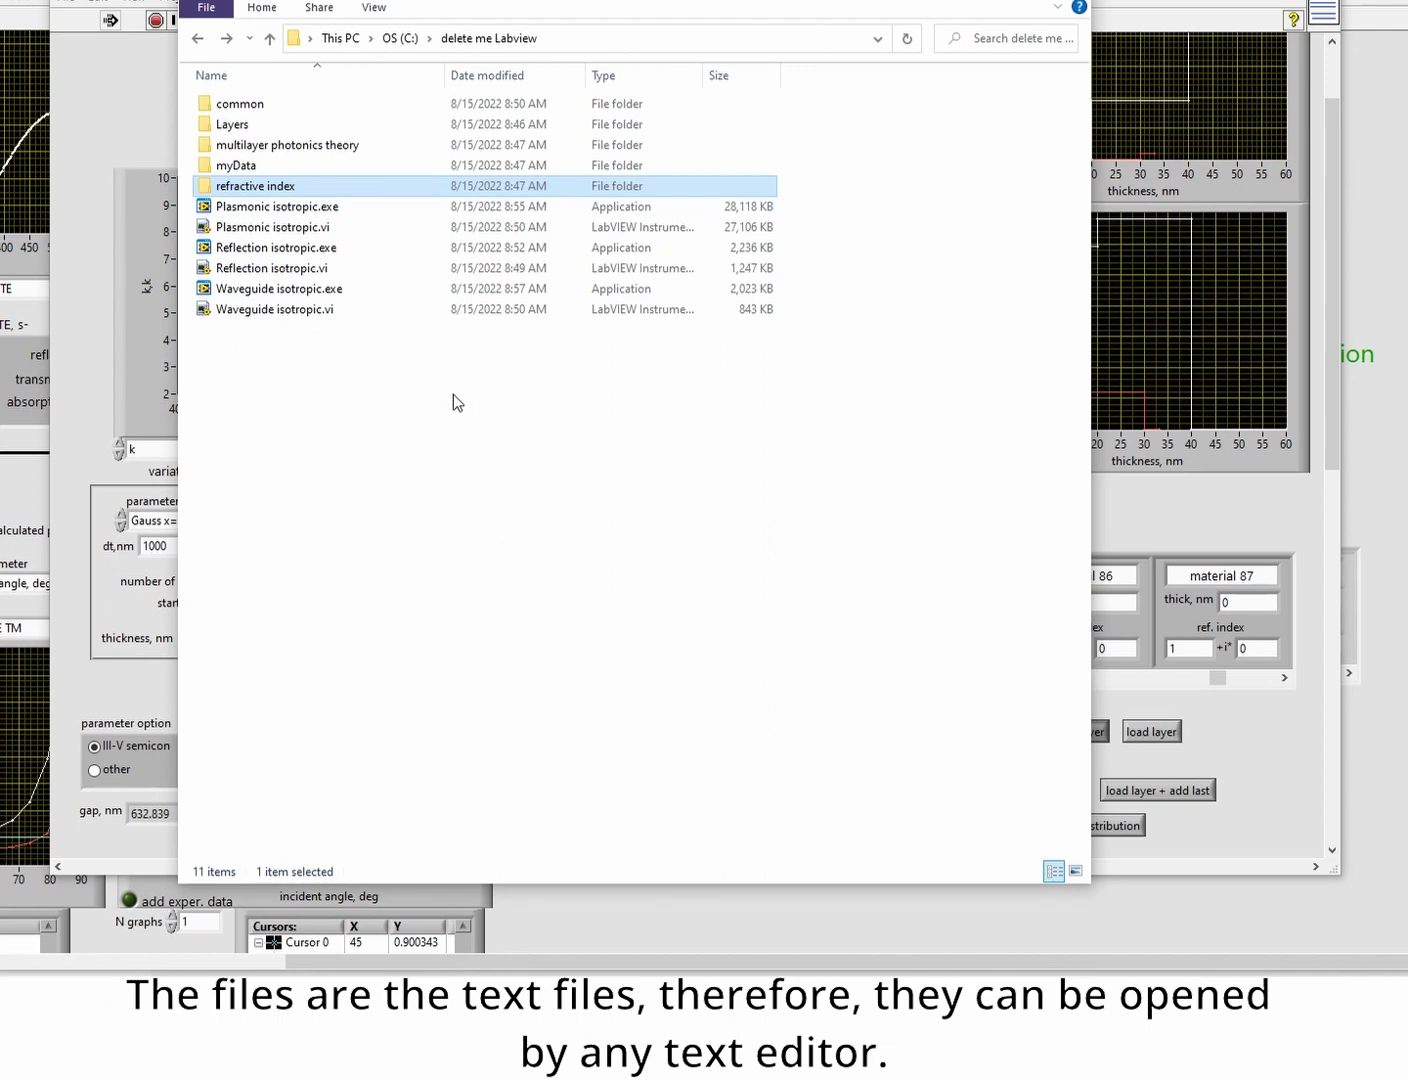
{"action": "double_click", "coordinate": [281, 184]}
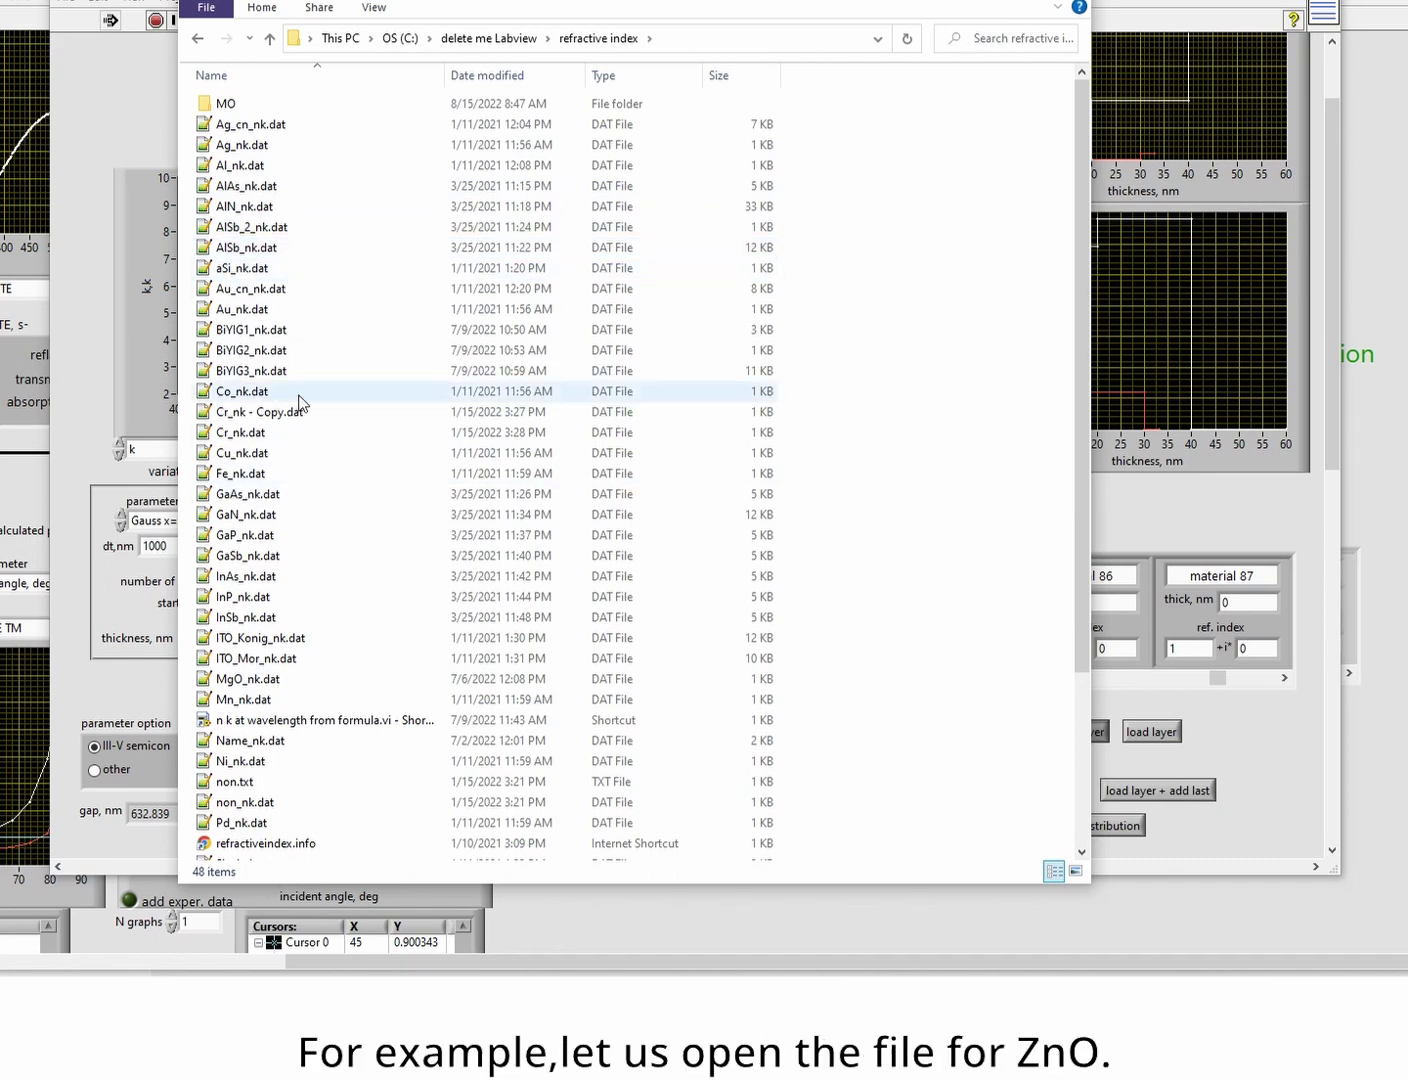
{"action": "scroll", "coordinate": [305, 392], "scroll_direction": "down", "scroll_amount": 4}
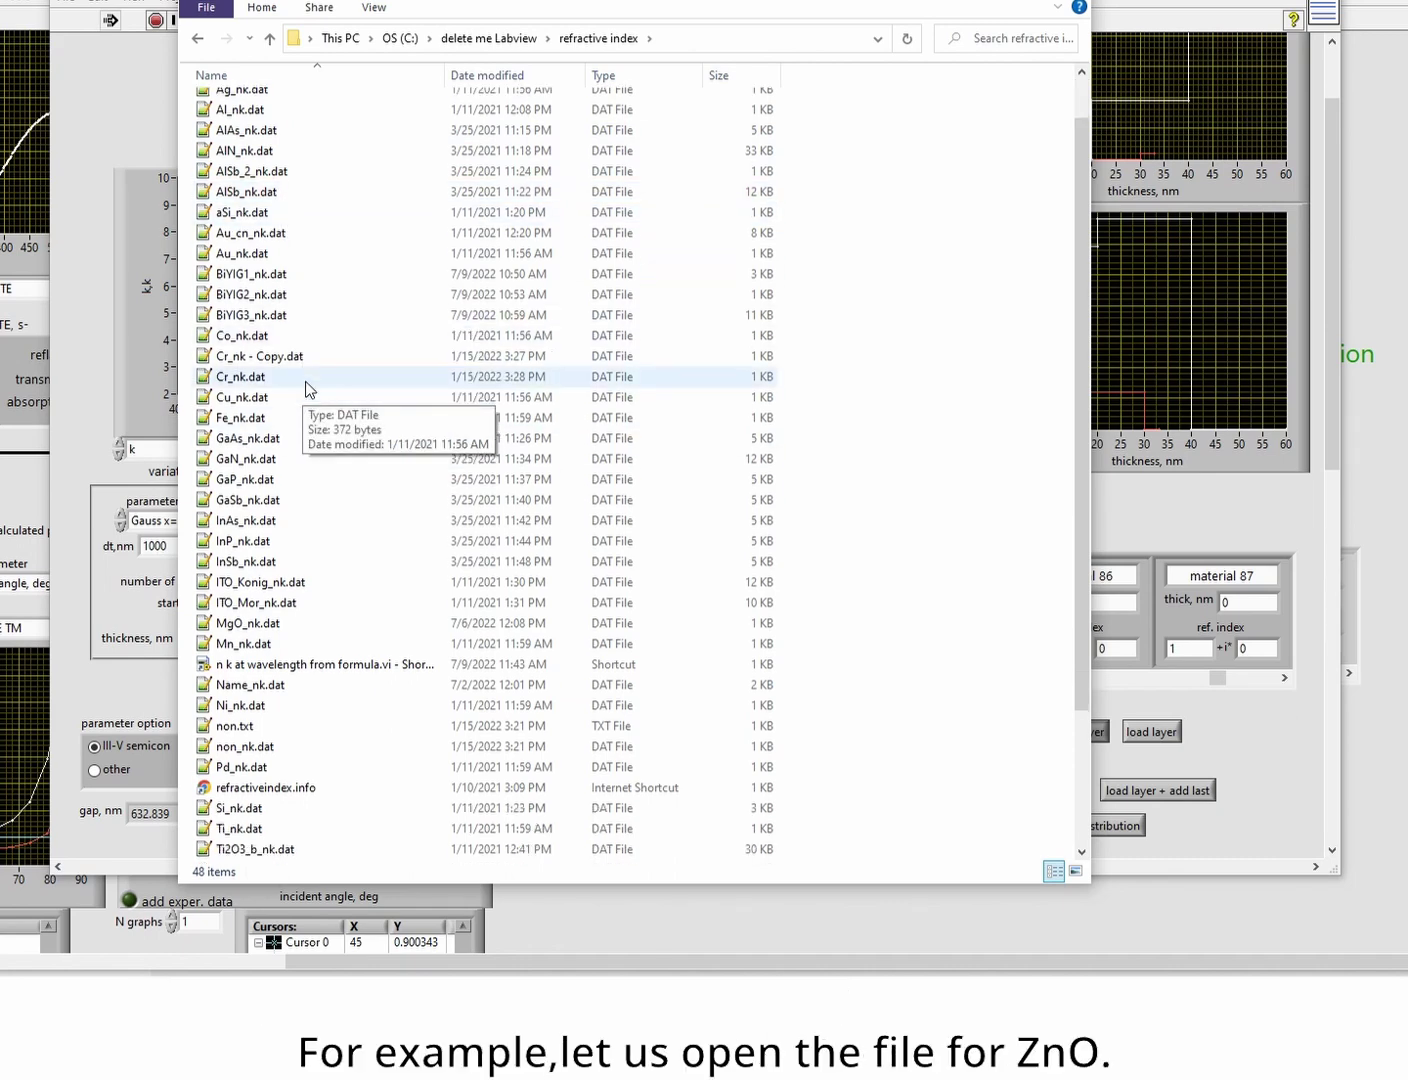
{"action": "double_click", "coordinate": [245, 849]}
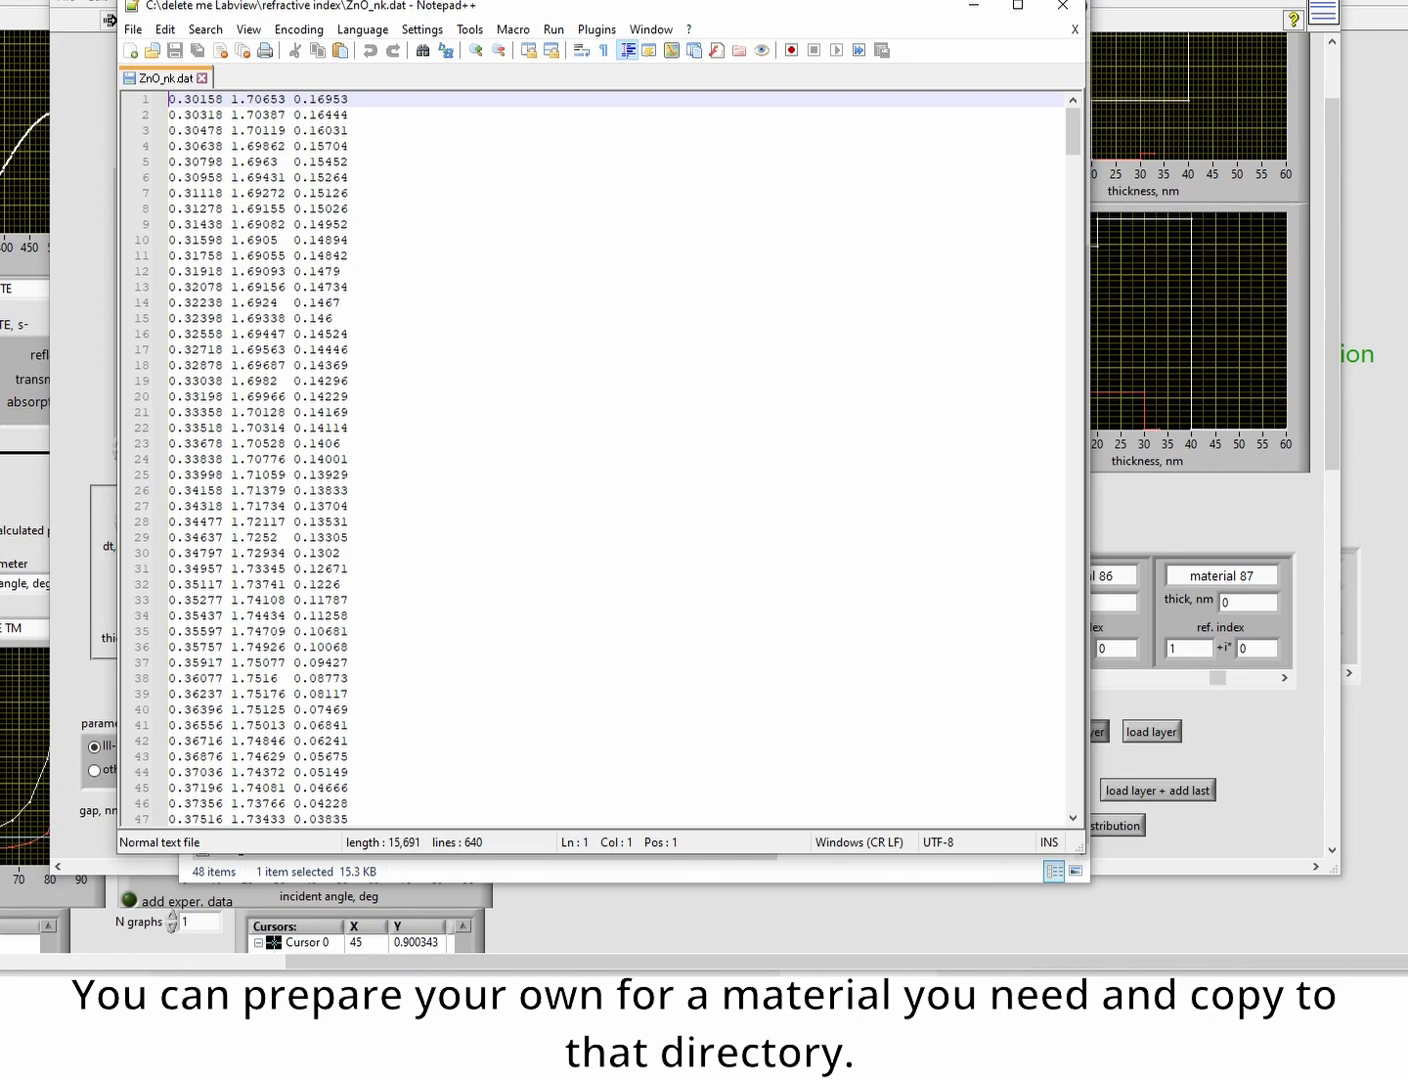
- Switch to the browser to view the ZnO page and site address of RefractiveIndex.INFO, and return to LabVIEW
{"action": "left_click", "coordinate": [850, 1019]}
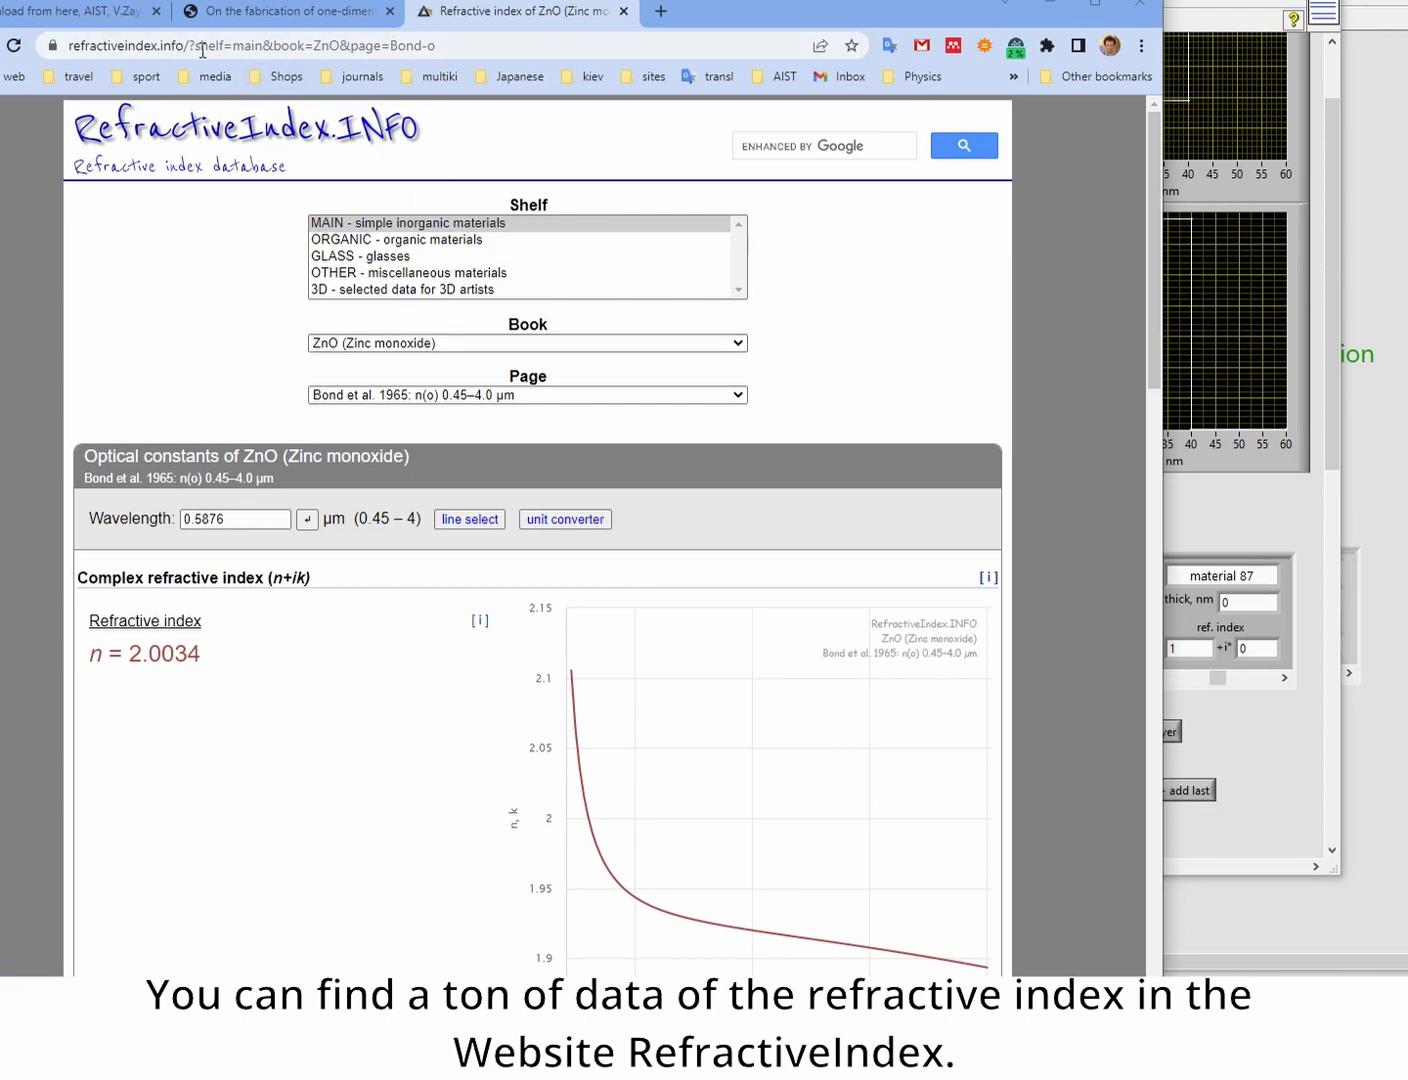
{"action": "left_click_drag", "start_coordinate": [188, 46], "coordinate": [64, 46]}
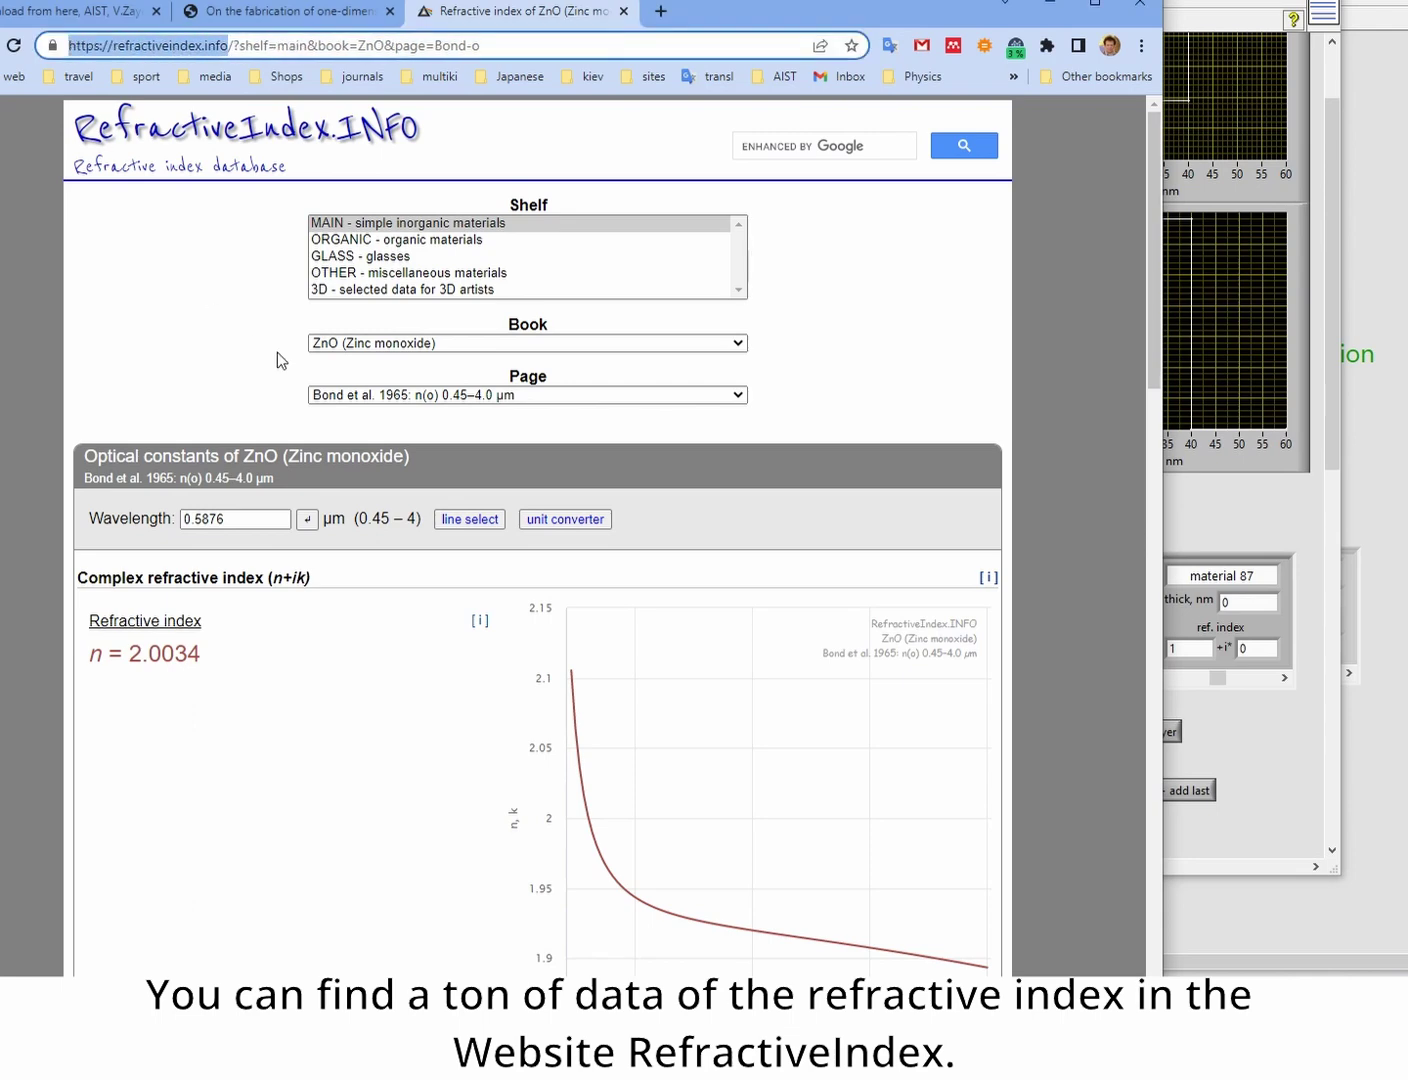
{"action": "key", "text": "alt+Tab"}
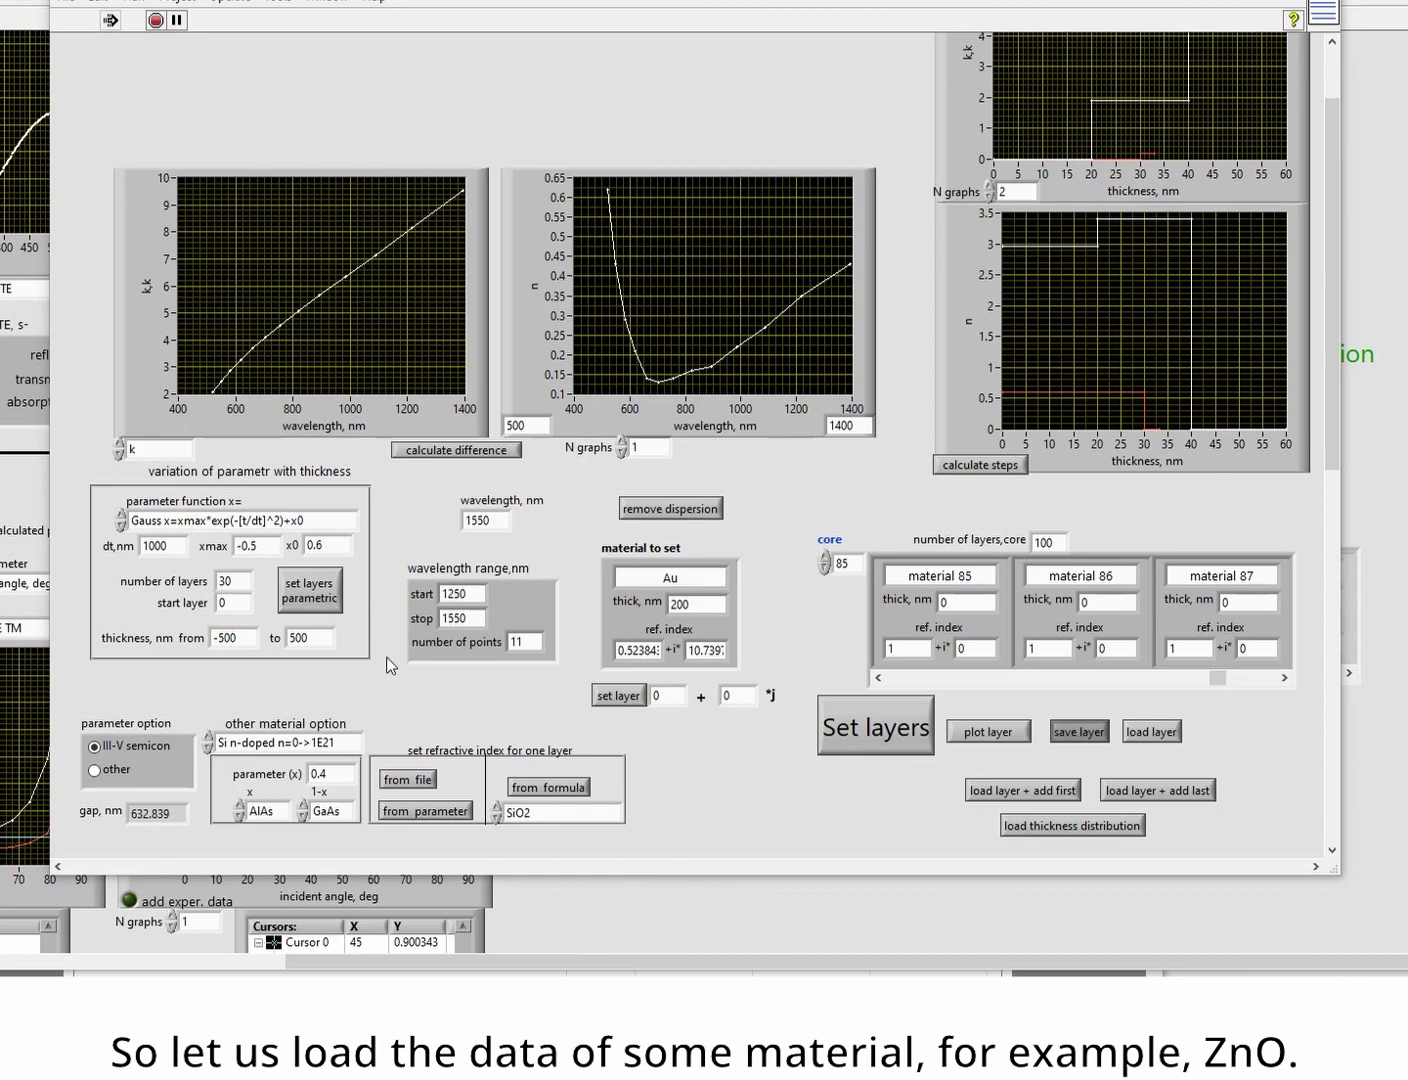
- Load the ZnO refractive index from the file ZnO_nk.dat as the material to set
{"action": "left_click", "coordinate": [420, 781]}
{"action": "scroll", "coordinate": [495, 445], "scroll_direction": "down", "scroll_amount": 10}
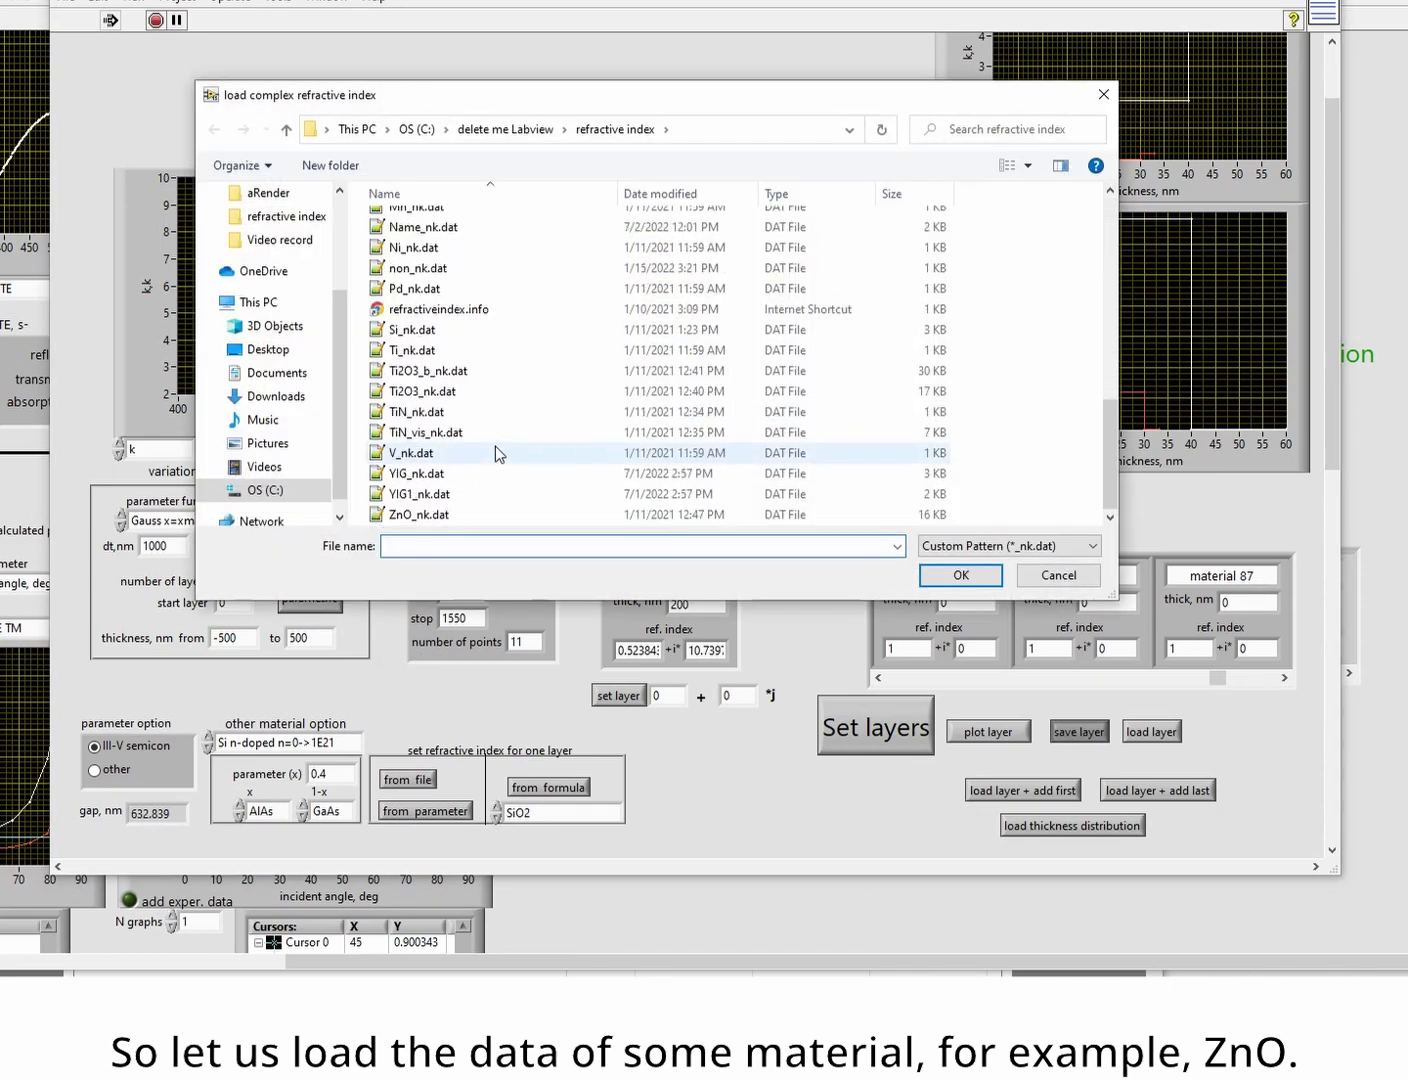
{"action": "double_click", "coordinate": [443, 516]}
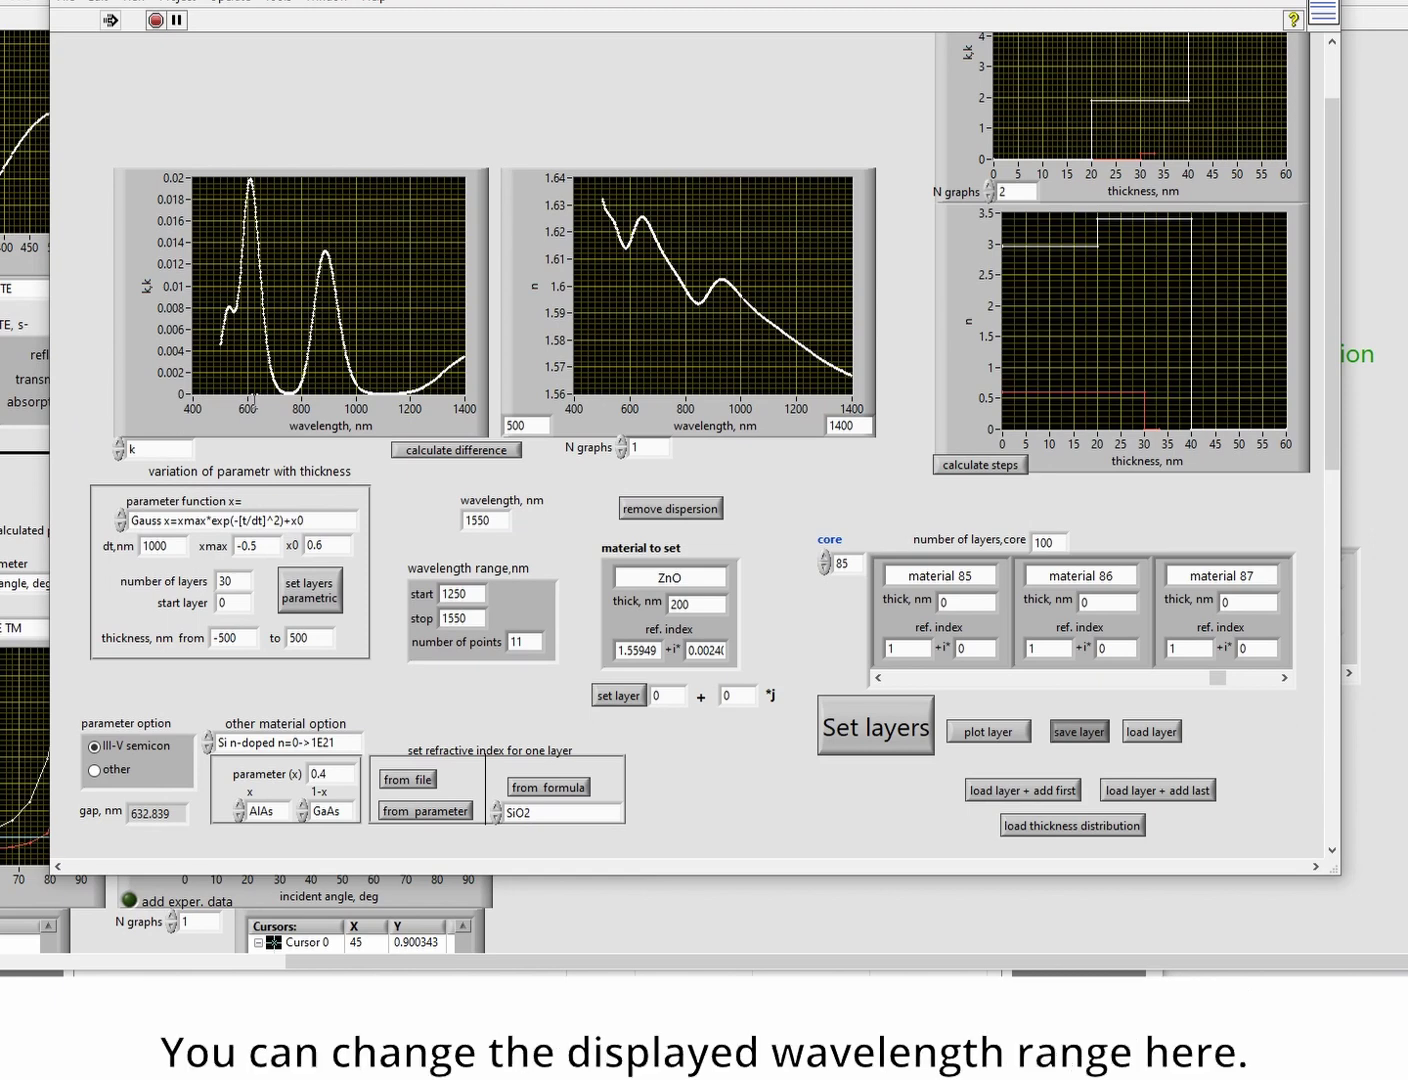
- Set the displayed wavelength range of the refractive index graphs to 700–1000 nm
{"action": "double_click", "coordinate": [527, 424]}
{"action": "type", "text": "700"}
{"action": "double_click", "coordinate": [844, 423]}
{"action": "type", "text": "1"}
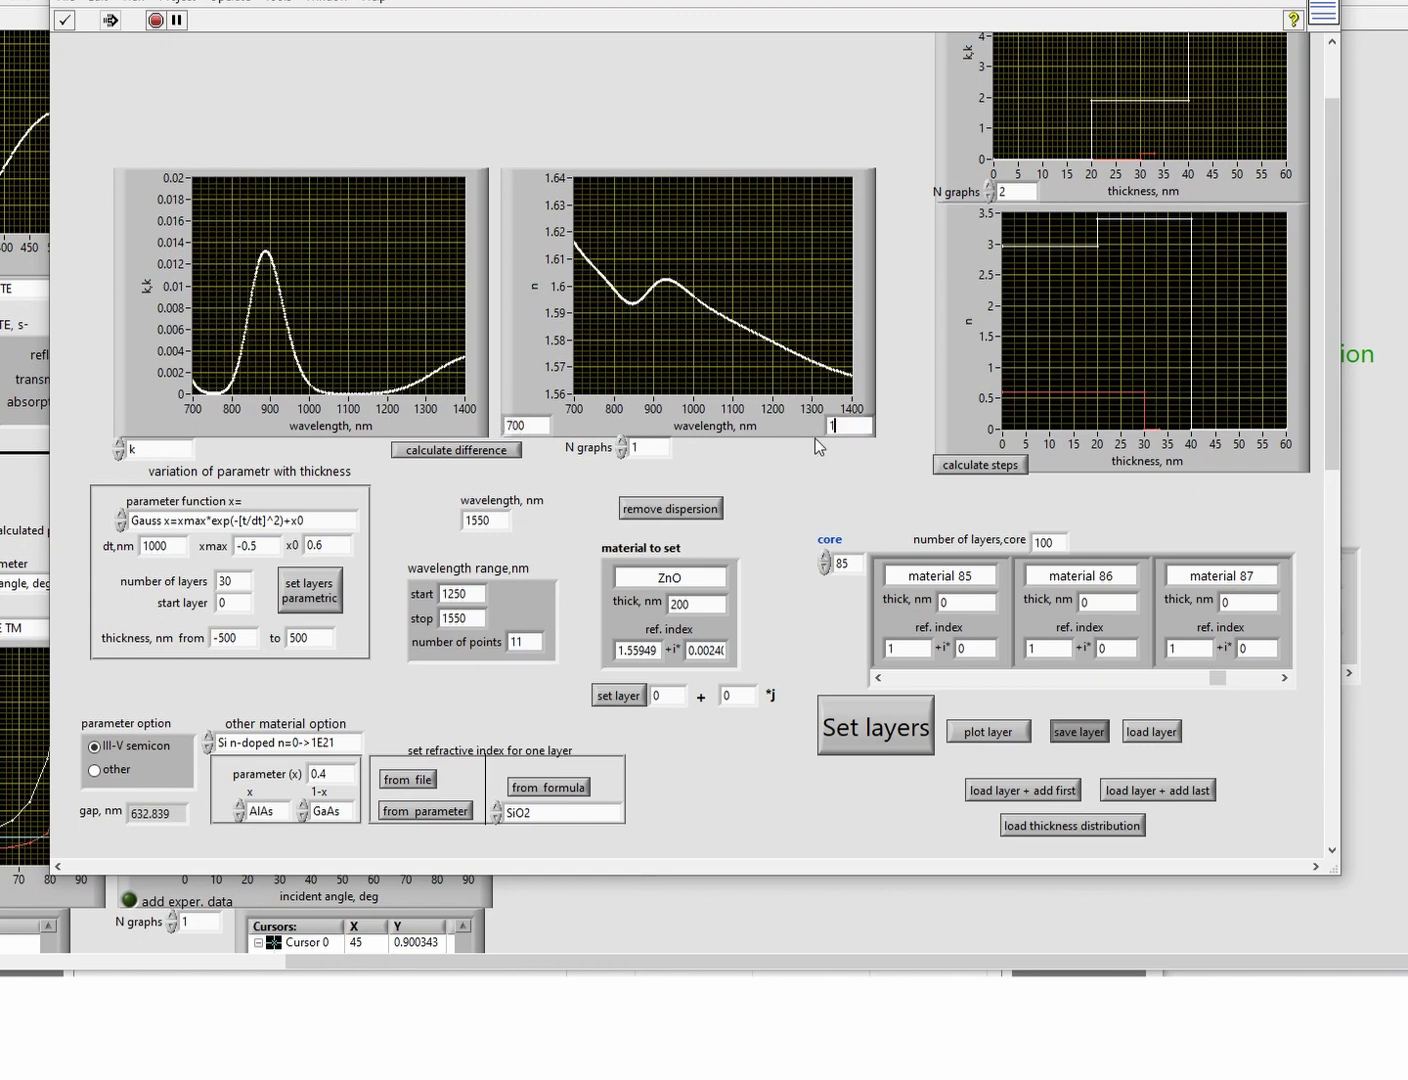
{"action": "type", "text": "000"}
{"action": "key", "text": "Return"}
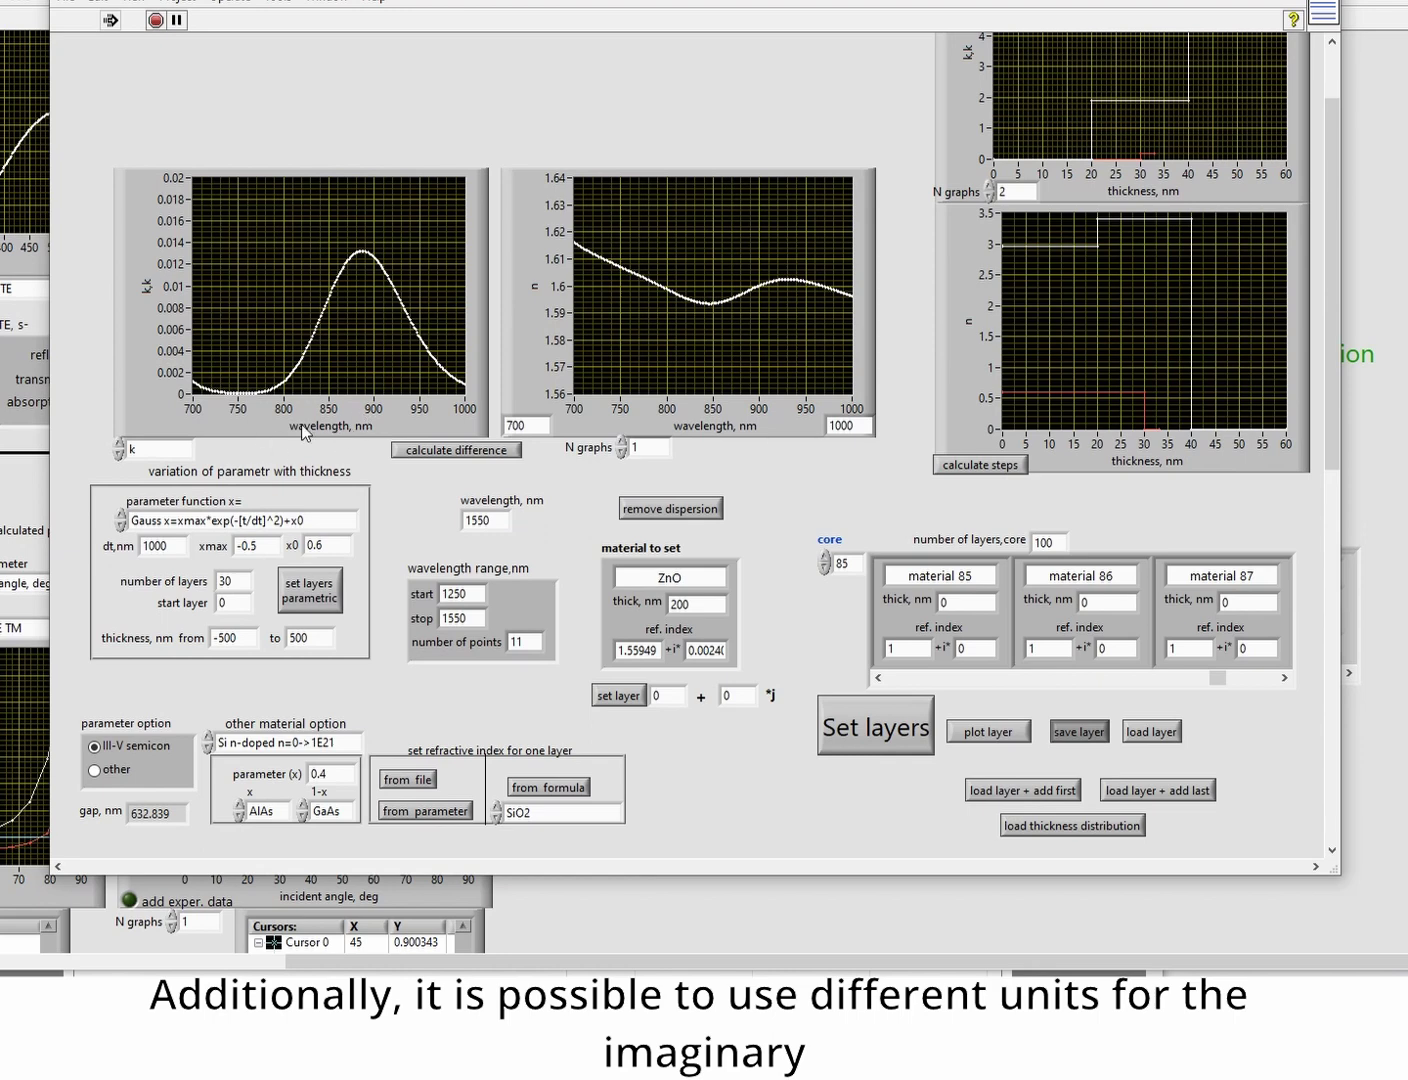
- Switch the unit of the imaginary refractive index graph to 1/cm, and then to dB/um
{"action": "left_click", "coordinate": [165, 450]}
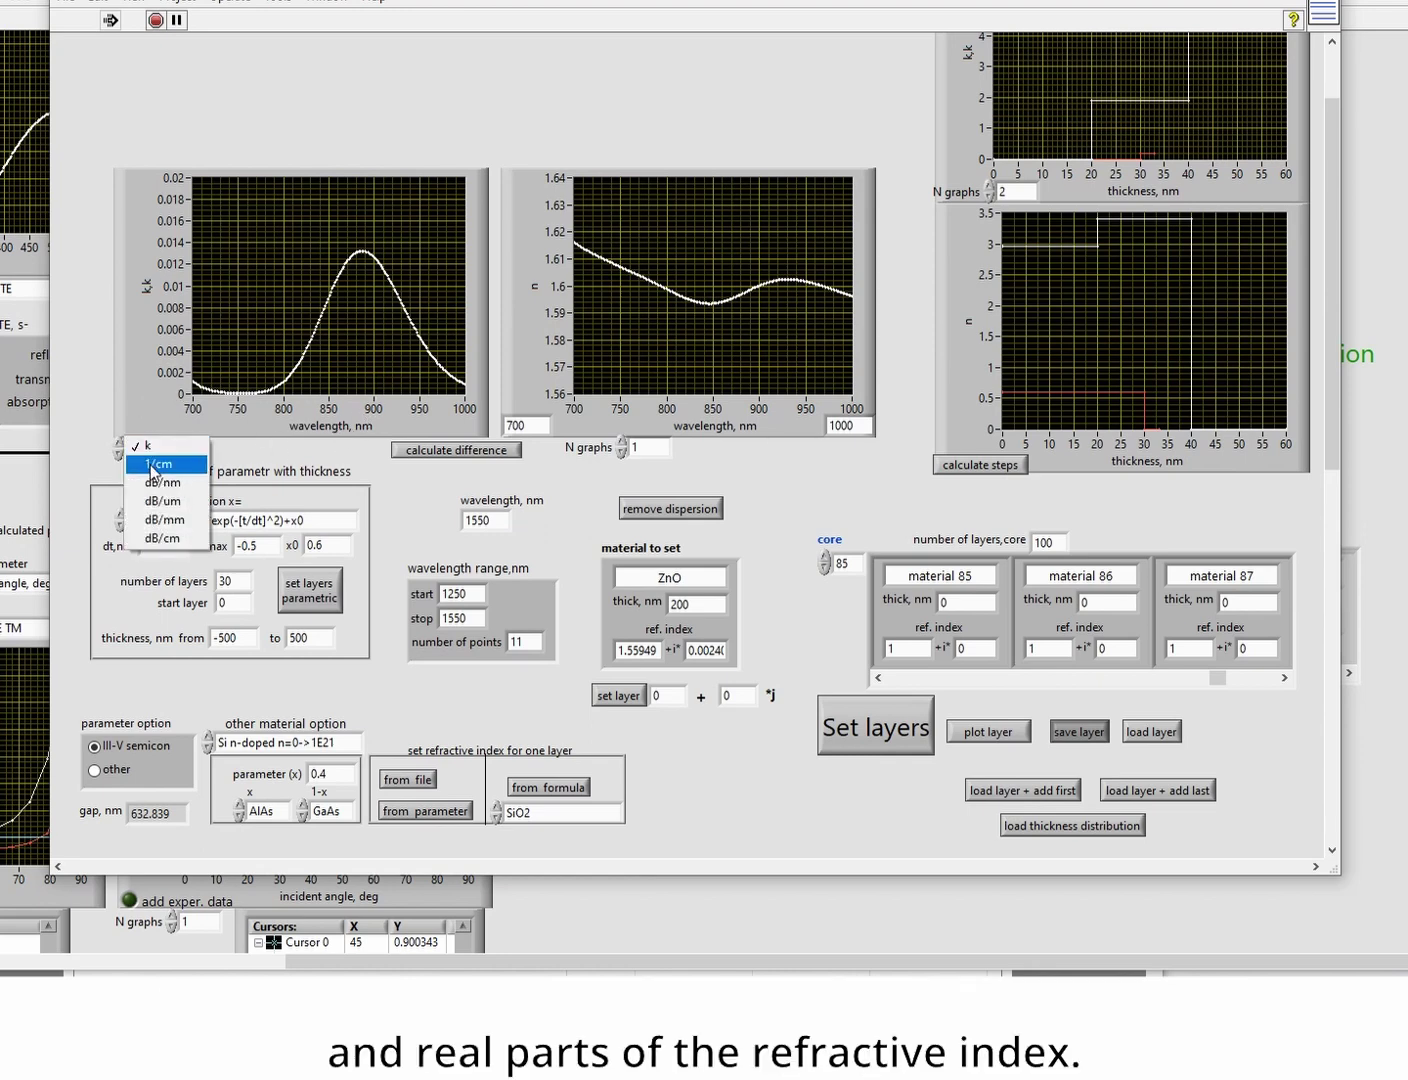
{"action": "left_click", "coordinate": [153, 467]}
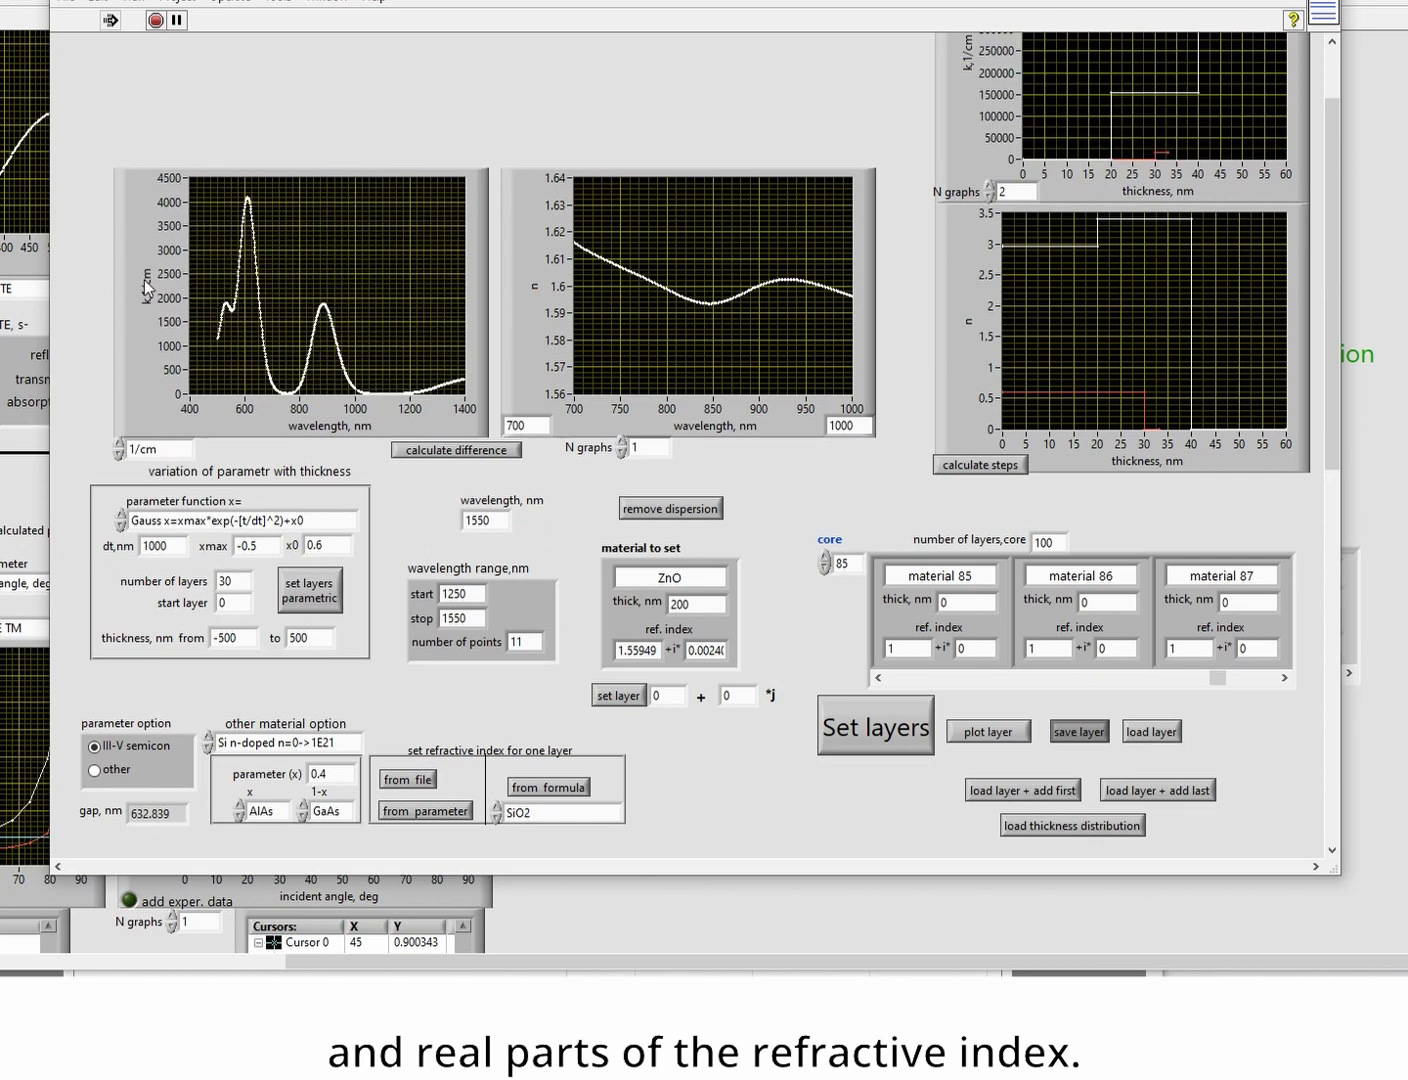
{"action": "left_click", "coordinate": [157, 449]}
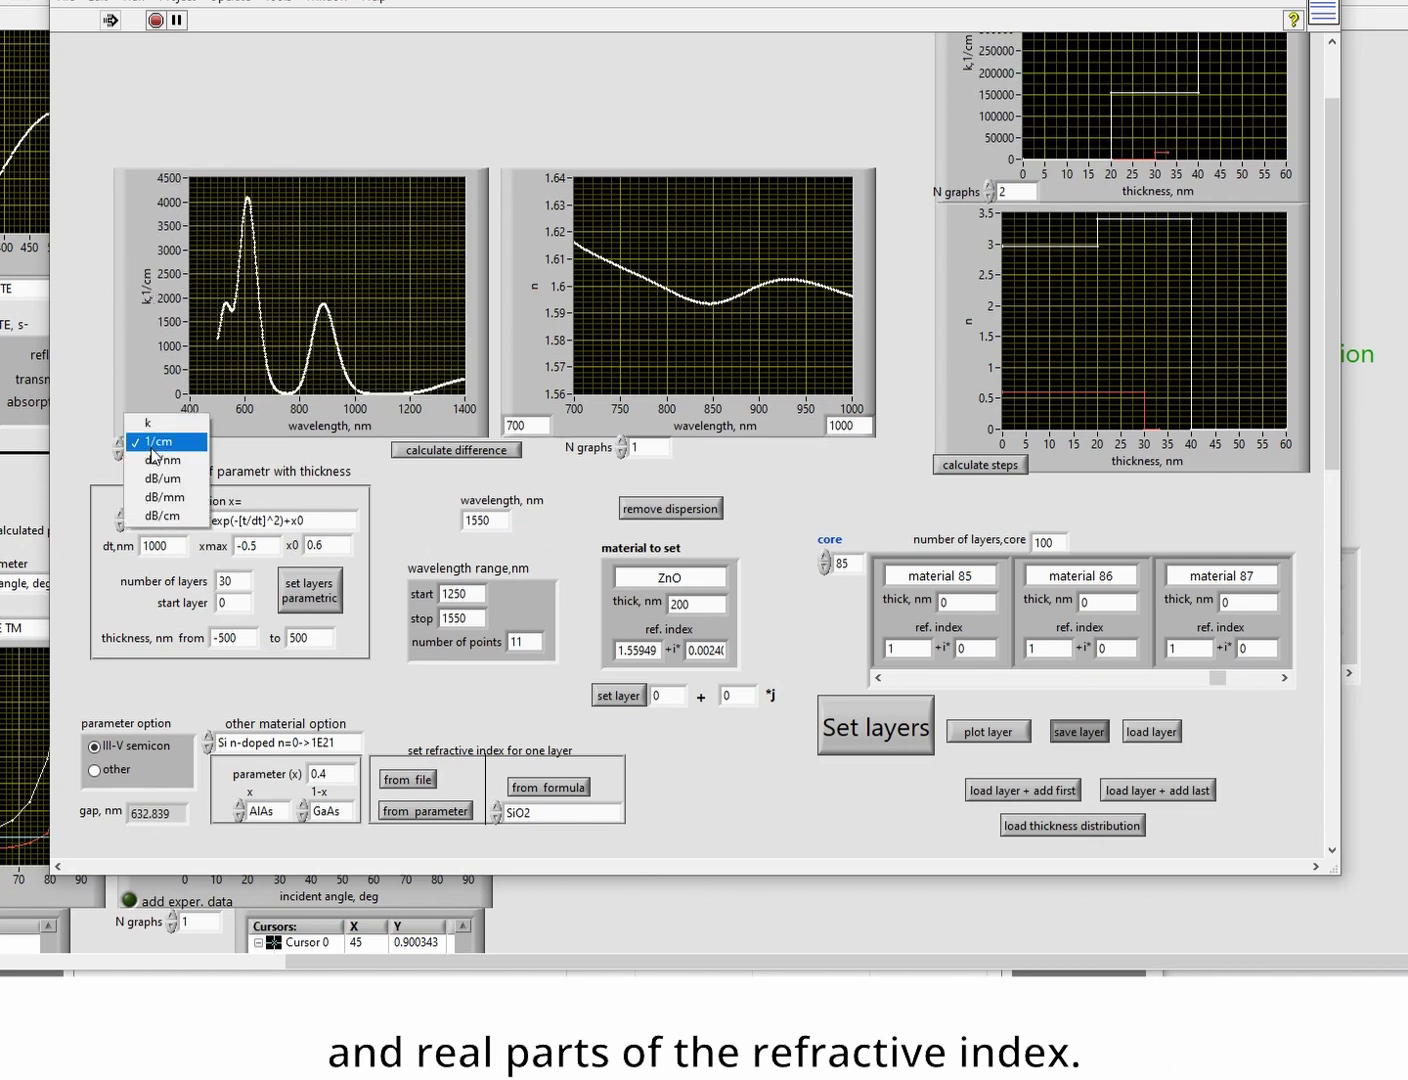
{"action": "left_click", "coordinate": [155, 480]}
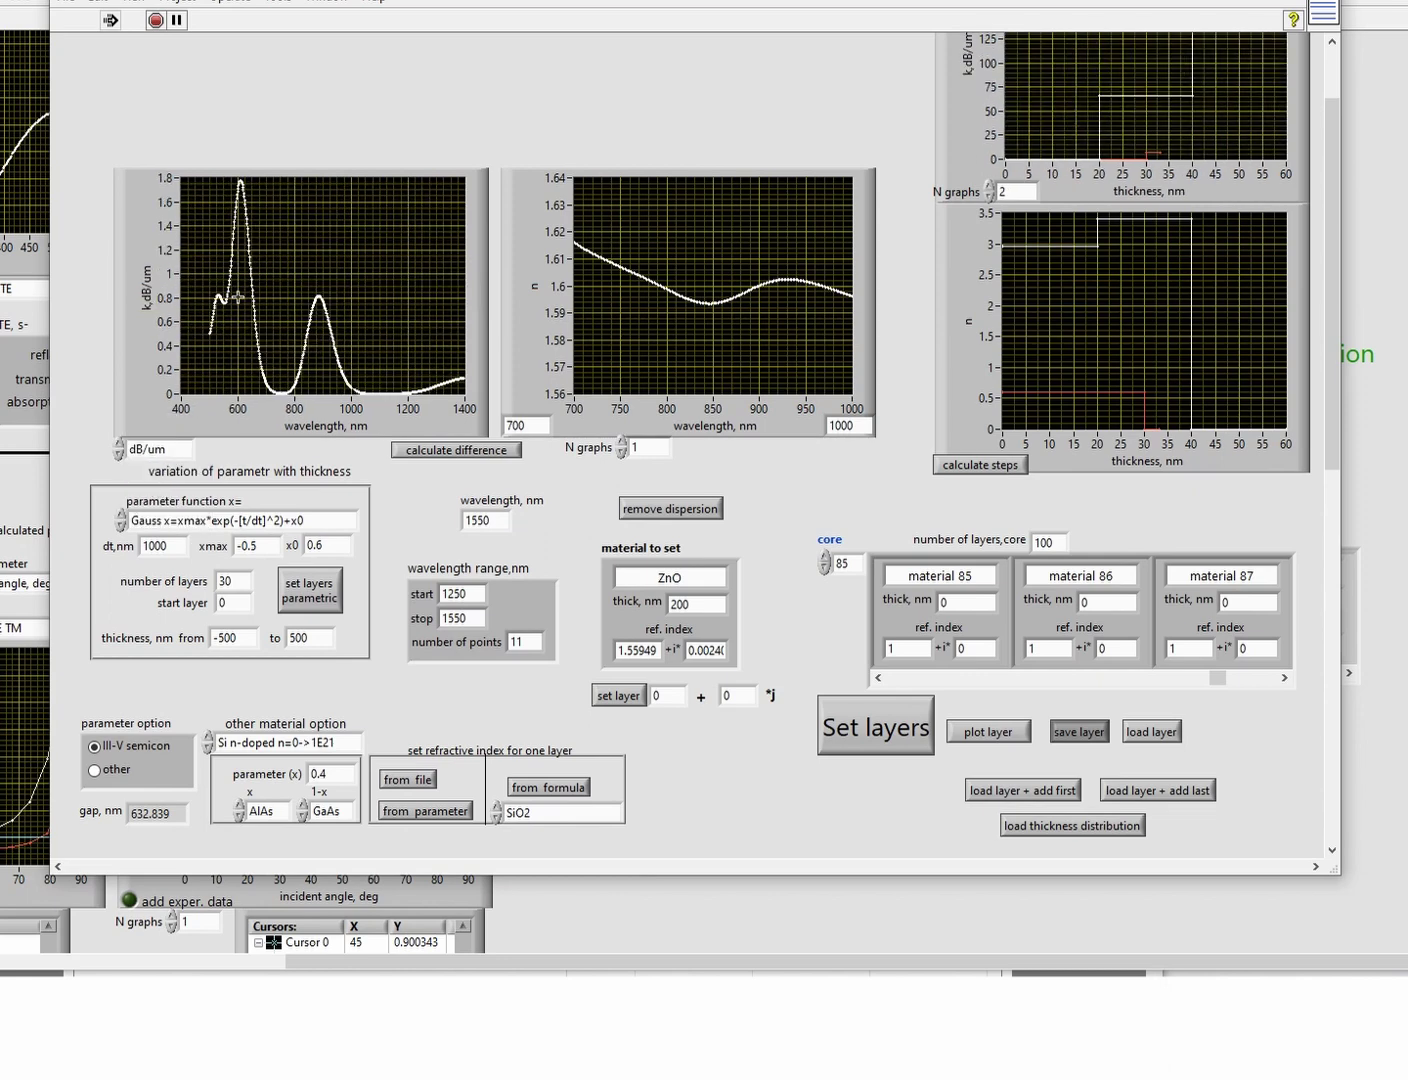
- Set the displayed wavelength range of the refractive index graphs to 600–1500 nm
{"action": "left_click_drag", "start_coordinate": [532, 425], "coordinate": [497, 418]}
{"action": "type", "text": "600"}
{"action": "left_click", "coordinate": [855, 424]}
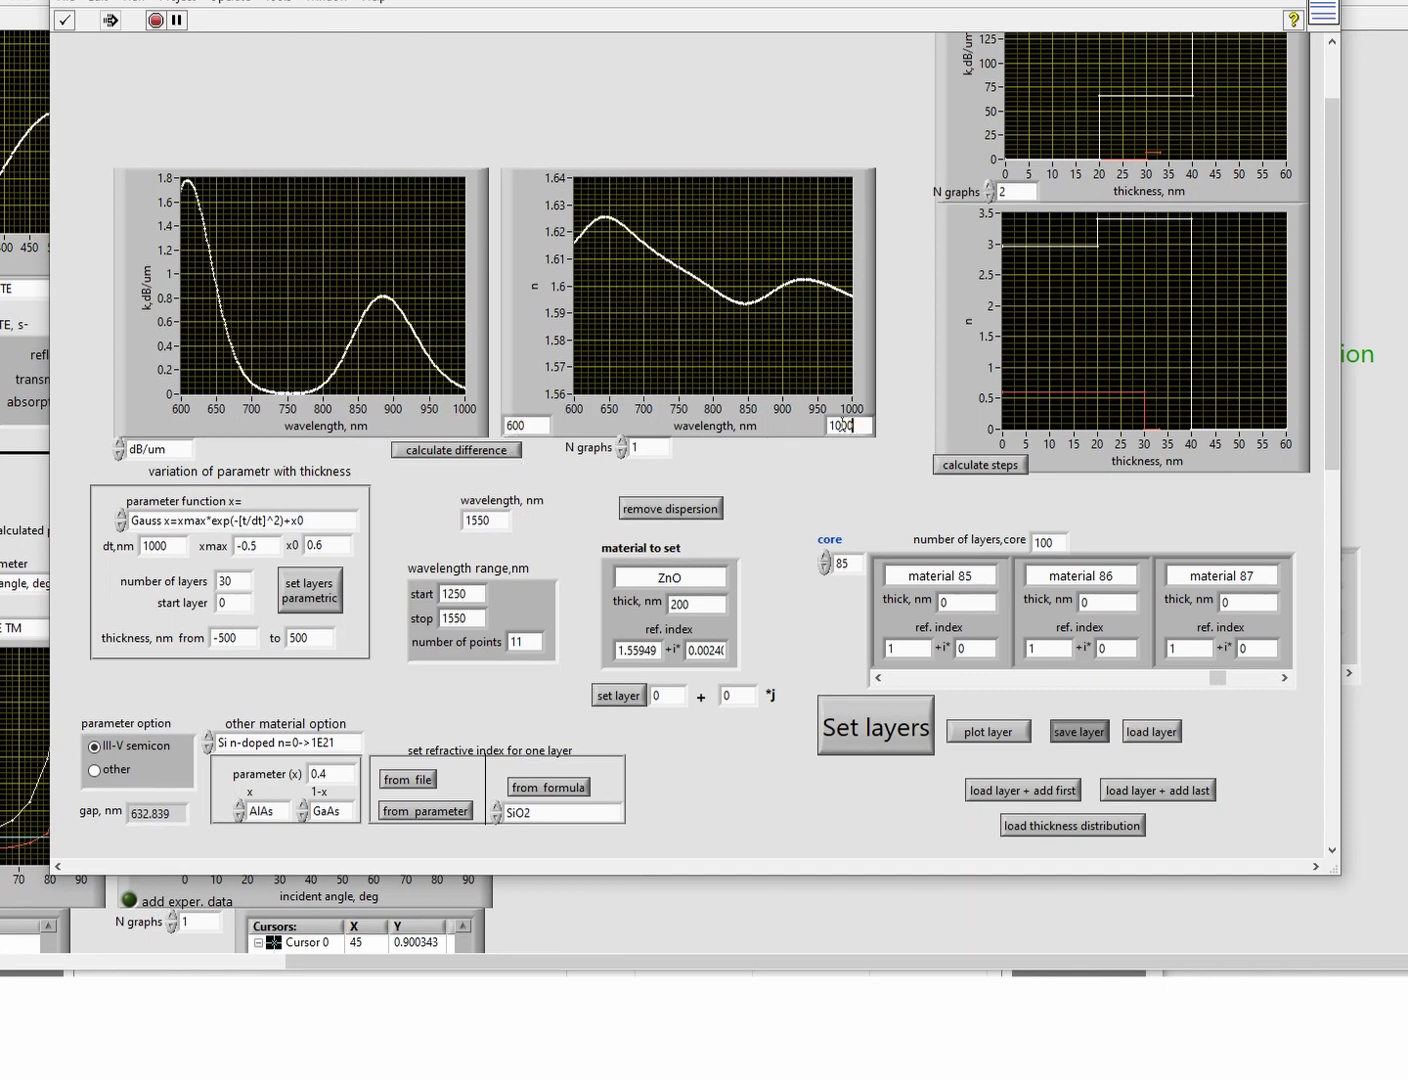
{"action": "key", "text": "Delete"}
{"action": "type", "text": "5"}
{"action": "key", "text": "Return"}
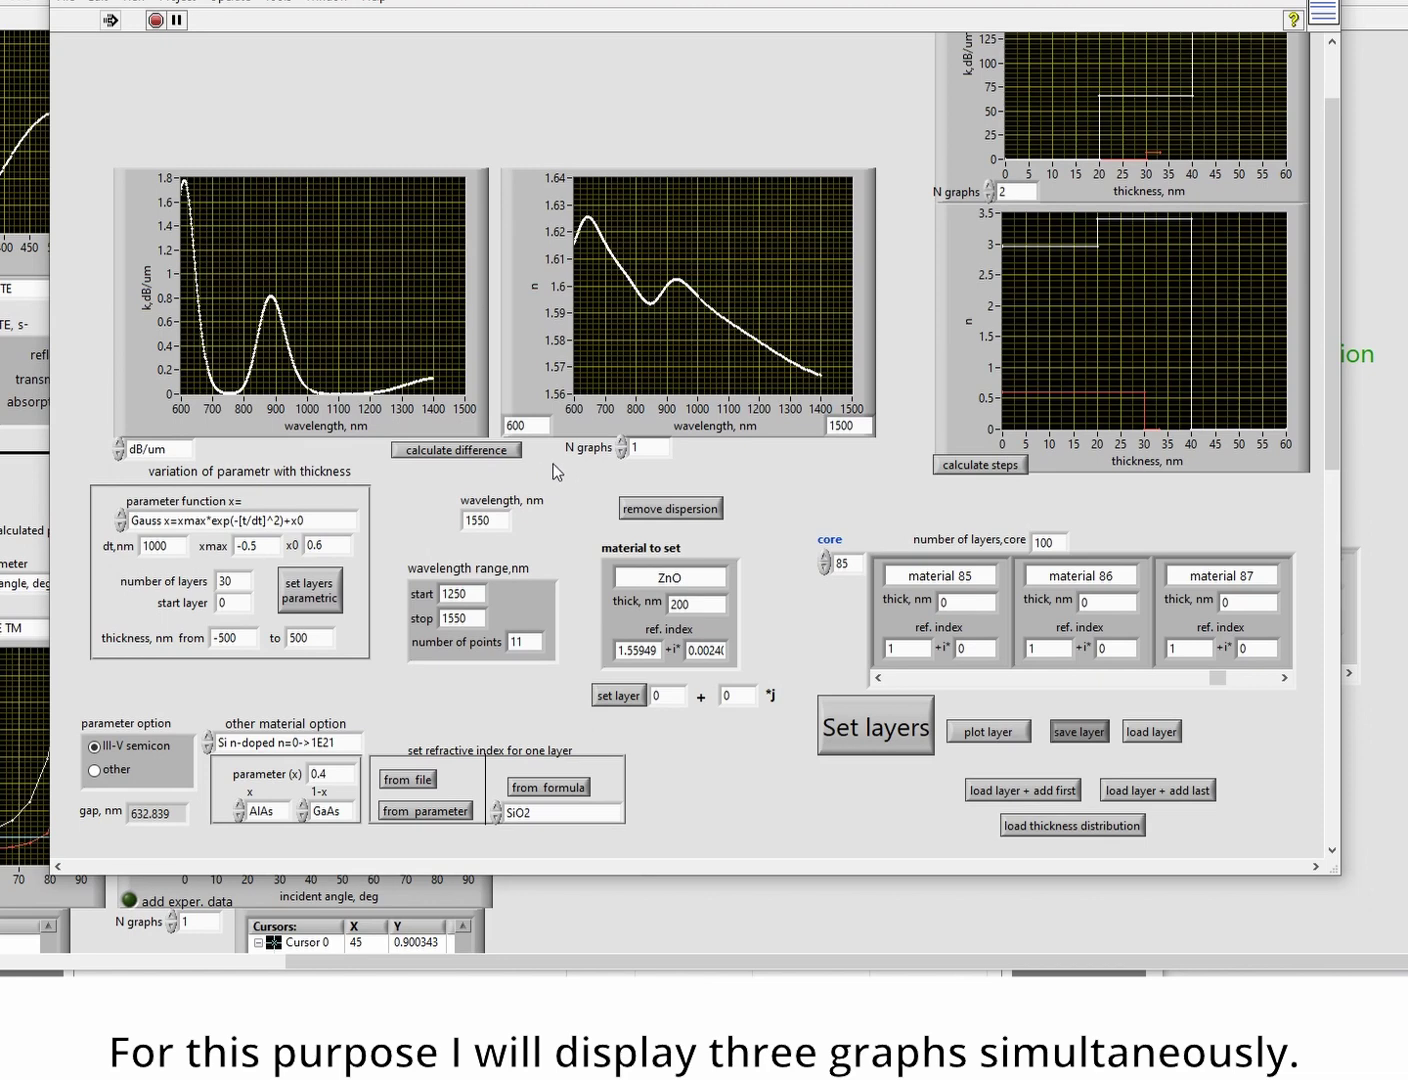
- Set the number of refractive index graphs displayed together to 3
{"action": "left_click", "coordinate": [637, 446]}
{"action": "double_click", "coordinate": [636, 447]}
{"action": "type", "text": "3"}
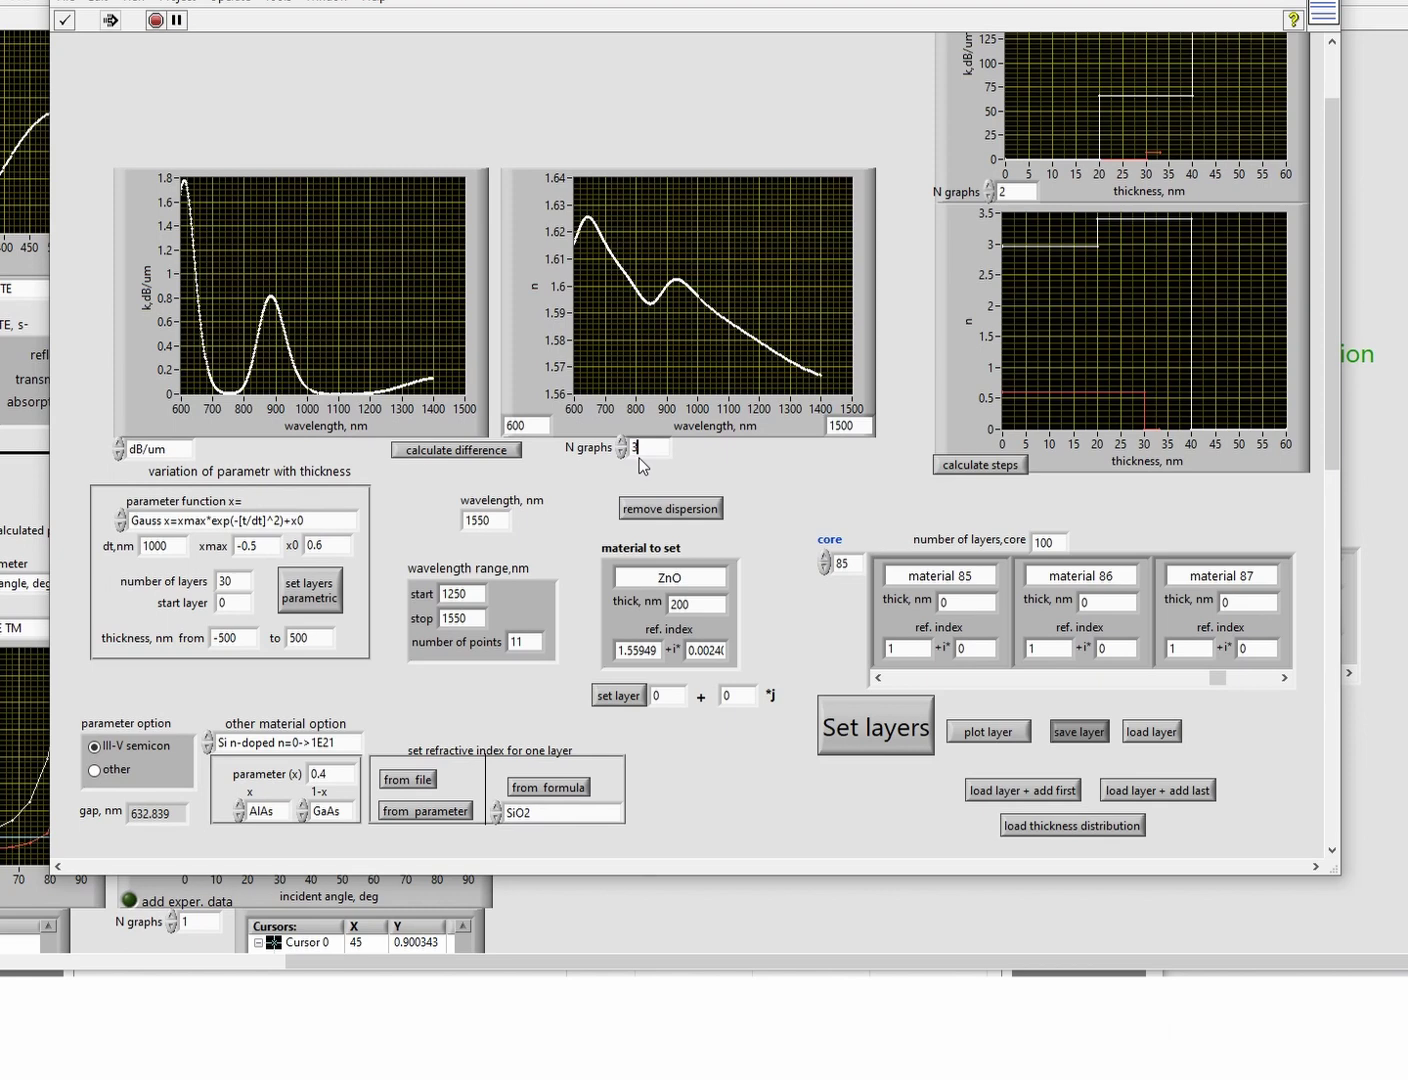
{"action": "key", "text": "Return"}
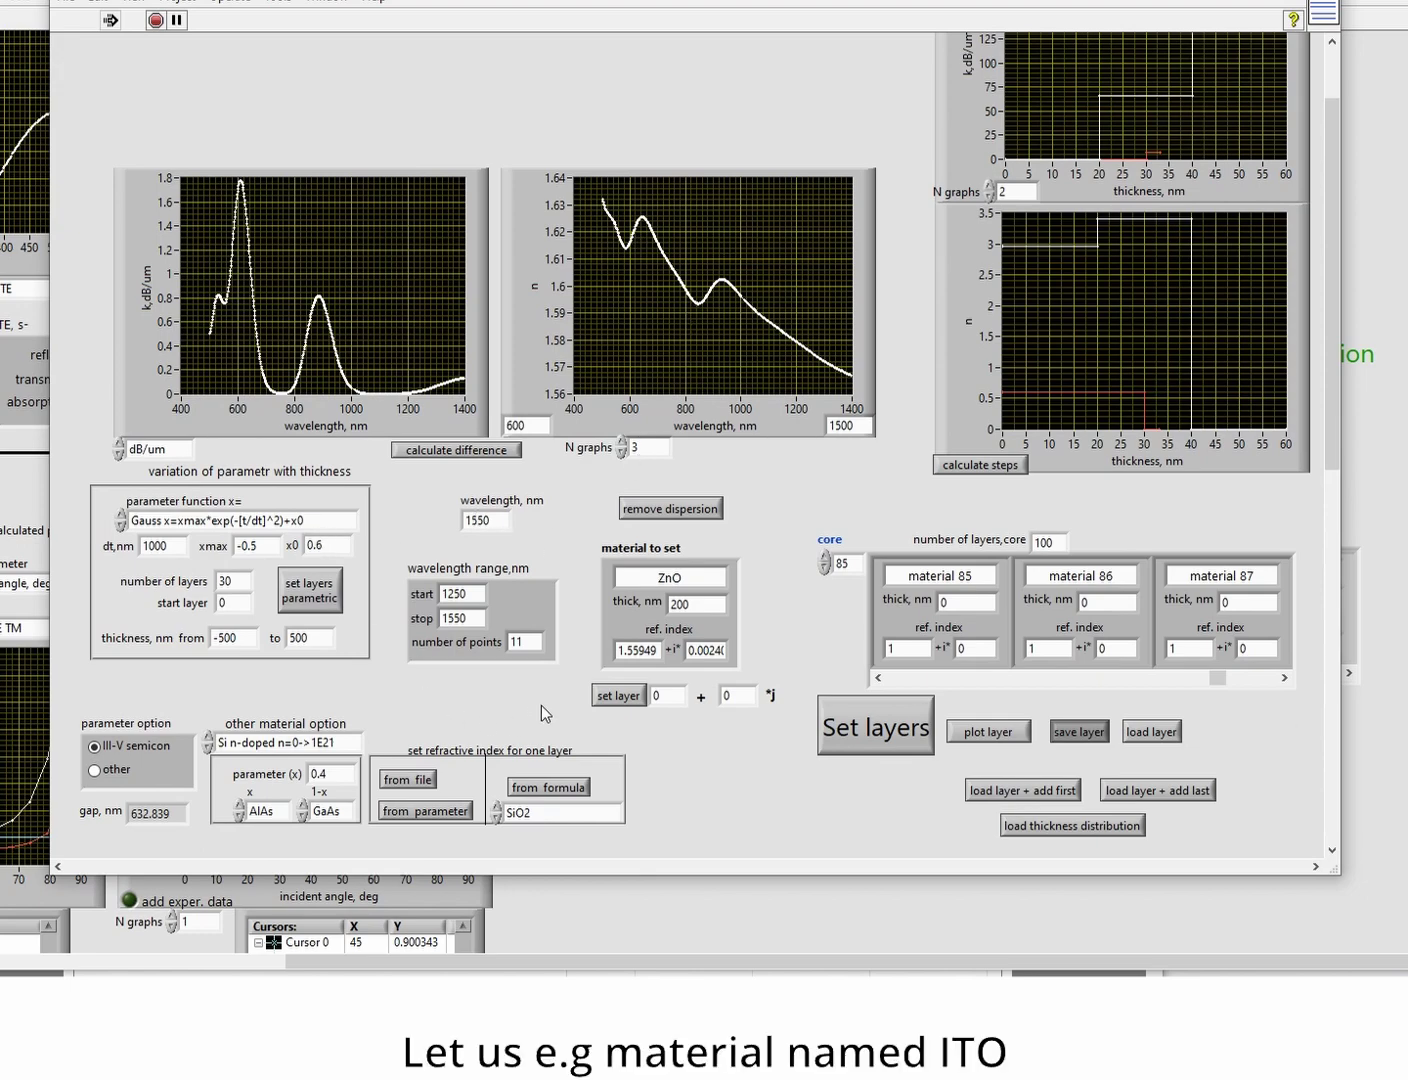
- Load the ITO refractive index from the file ITO_Mor_nk.dat as the material to set
{"action": "left_click", "coordinate": [404, 779]}
{"action": "scroll", "coordinate": [476, 462], "scroll_direction": "down", "scroll_amount": 5}
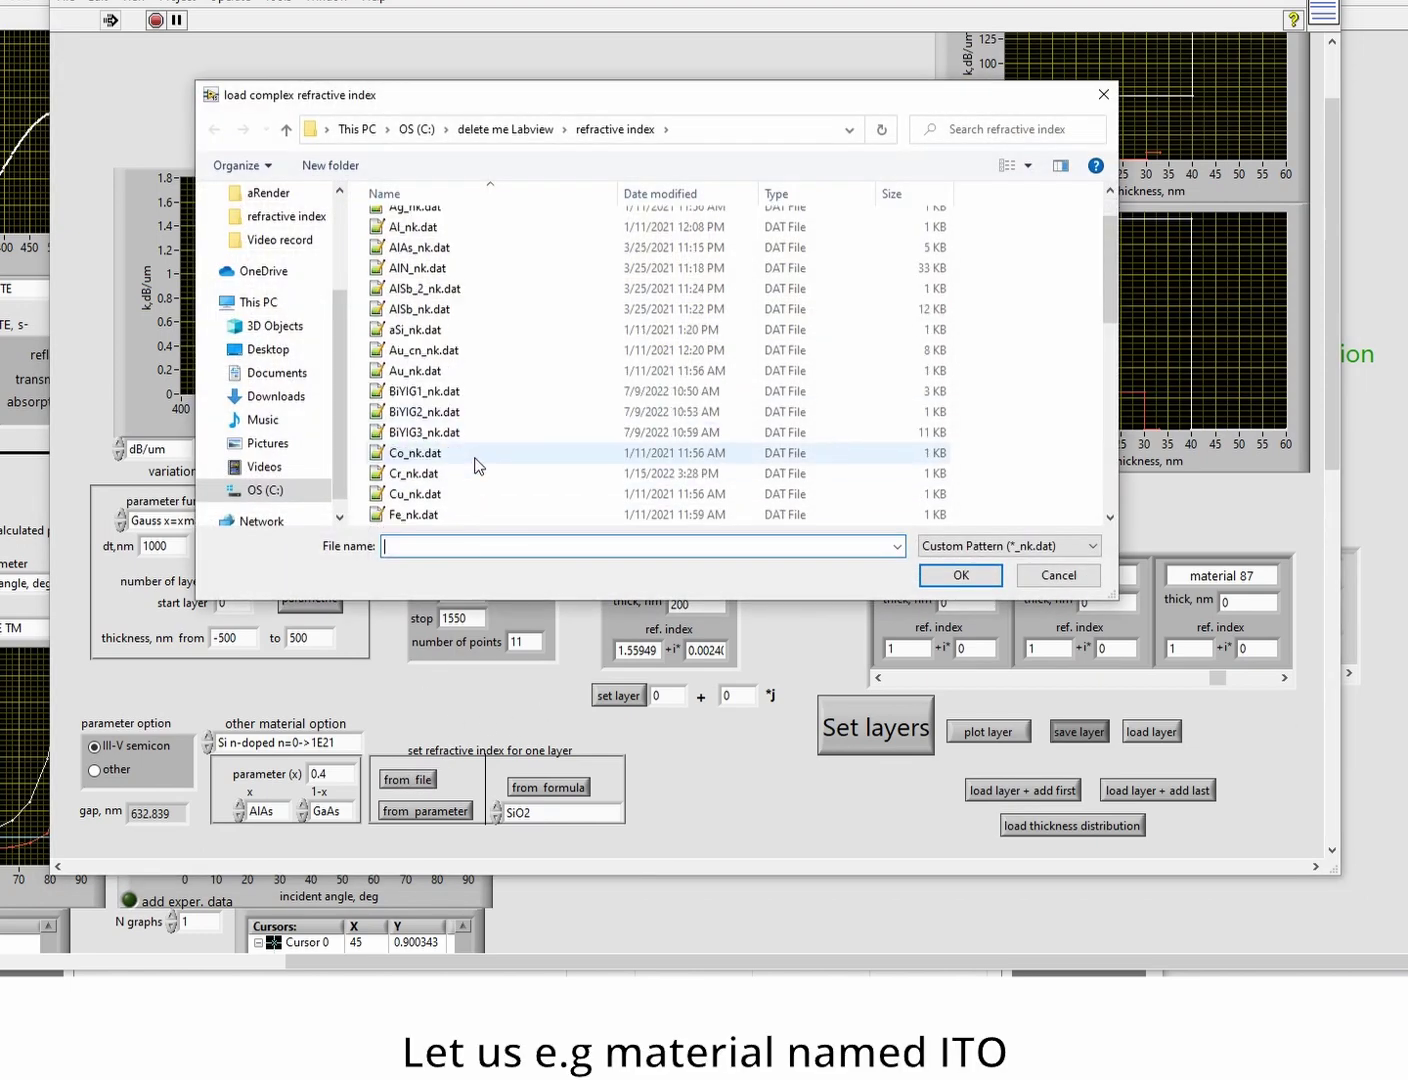
{"action": "scroll", "coordinate": [477, 466], "scroll_direction": "down", "scroll_amount": 1}
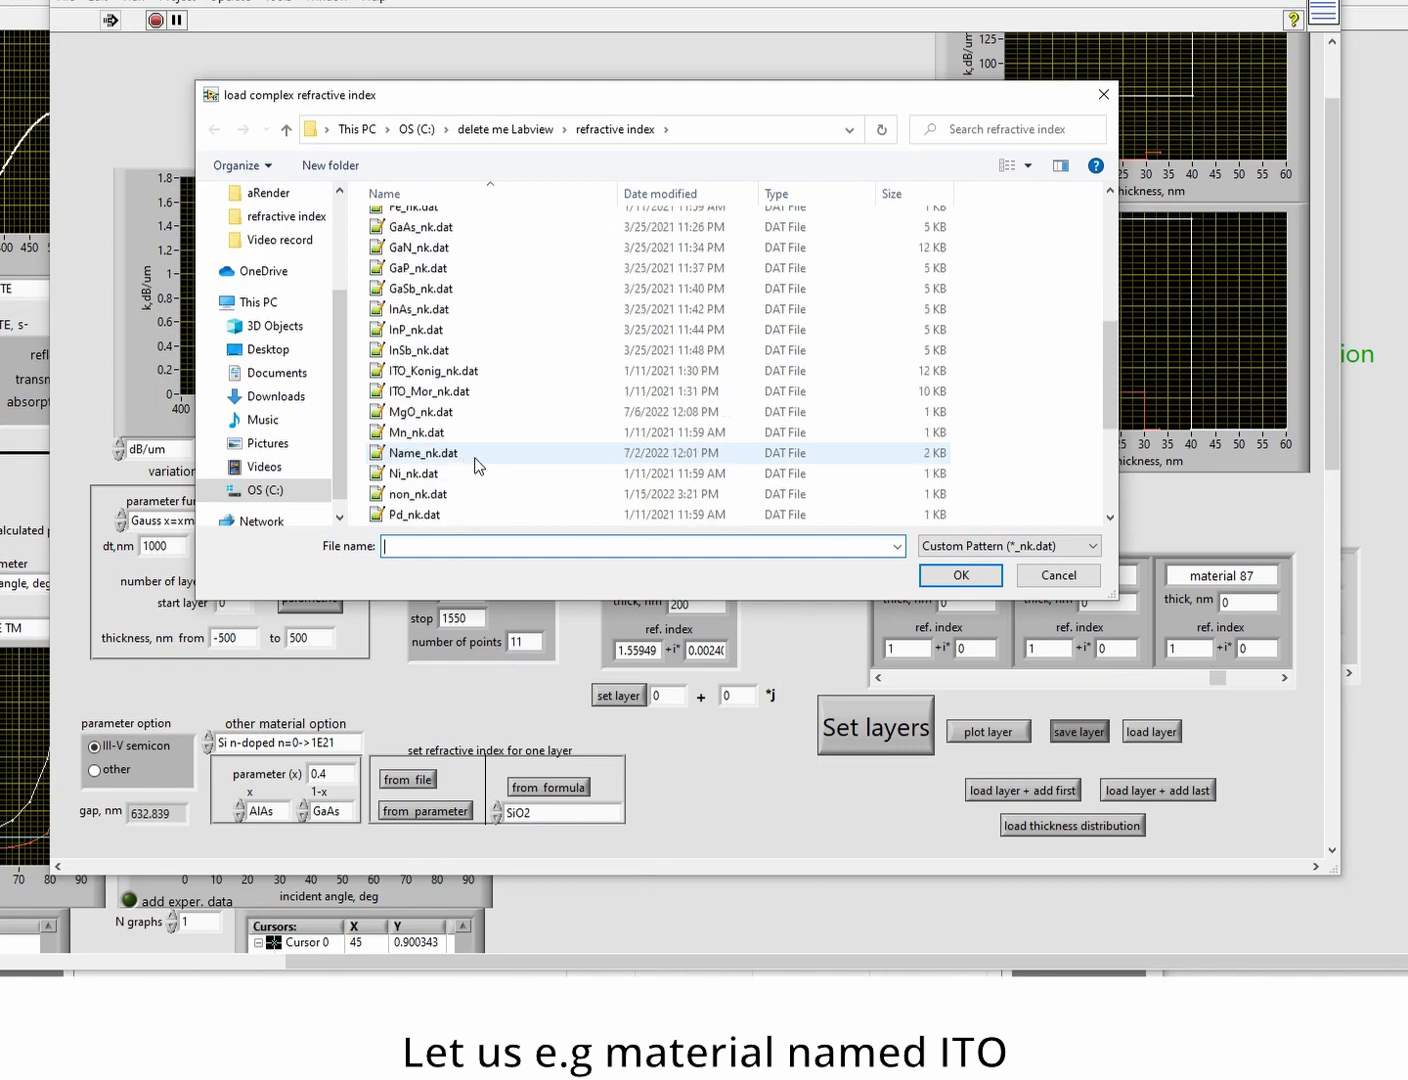
{"action": "left_click", "coordinate": [404, 395]}
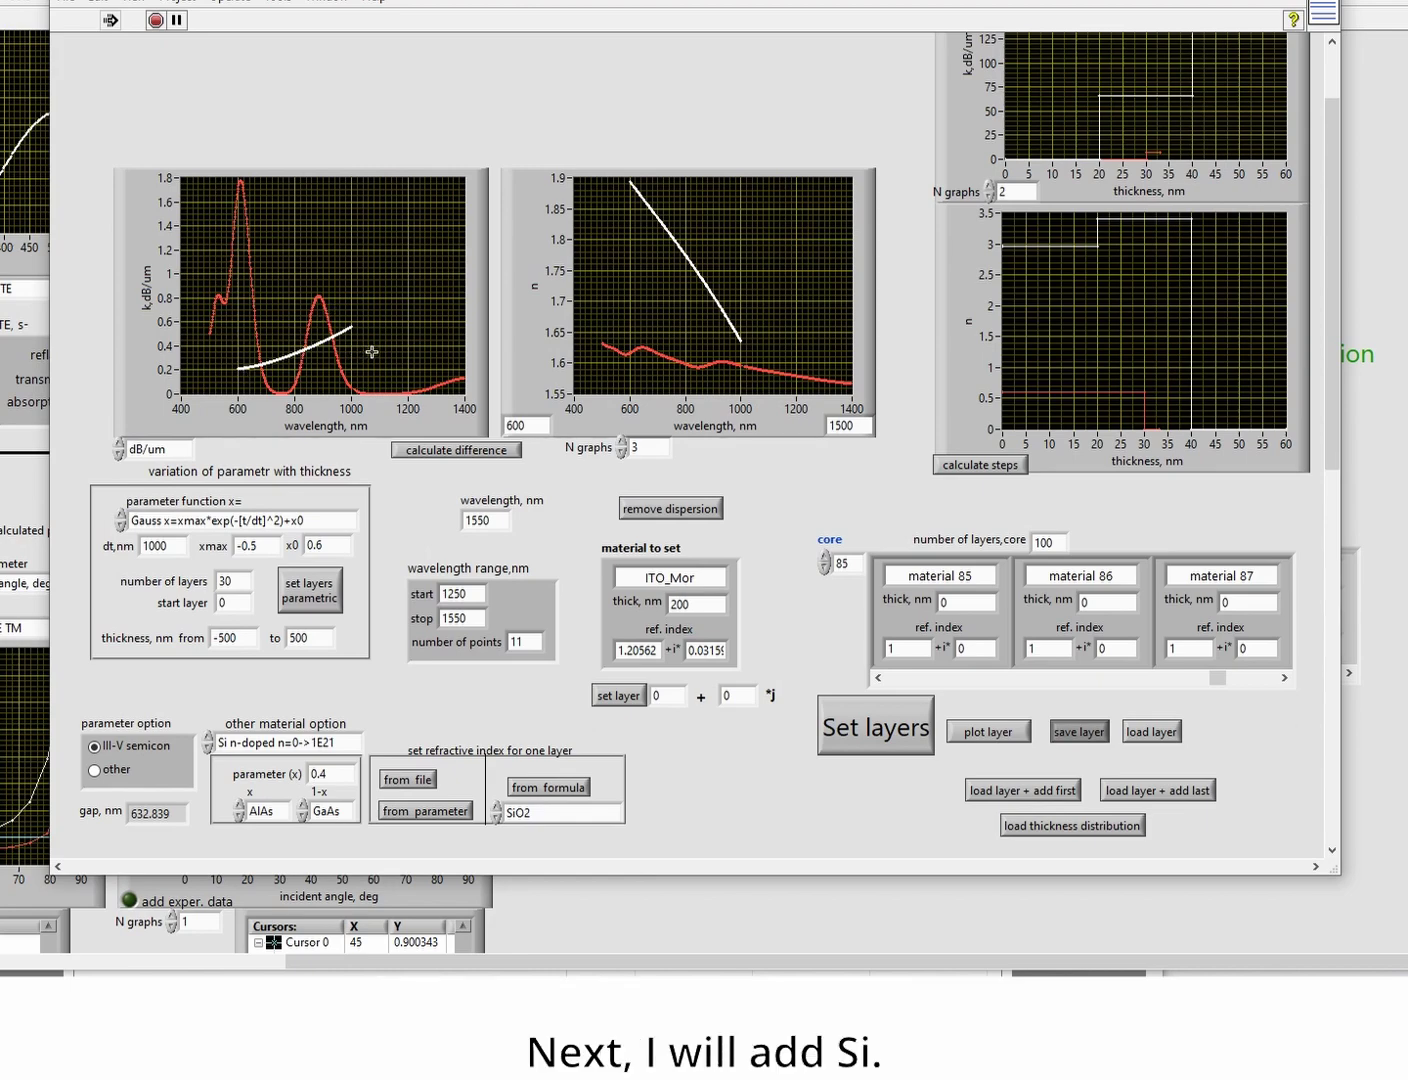
- Add the Si refractive index to the comparison by loading the file Si_nk.dat
{"action": "left_click", "coordinate": [404, 780]}
{"action": "scroll", "coordinate": [465, 465], "scroll_direction": "down", "scroll_amount": 7}
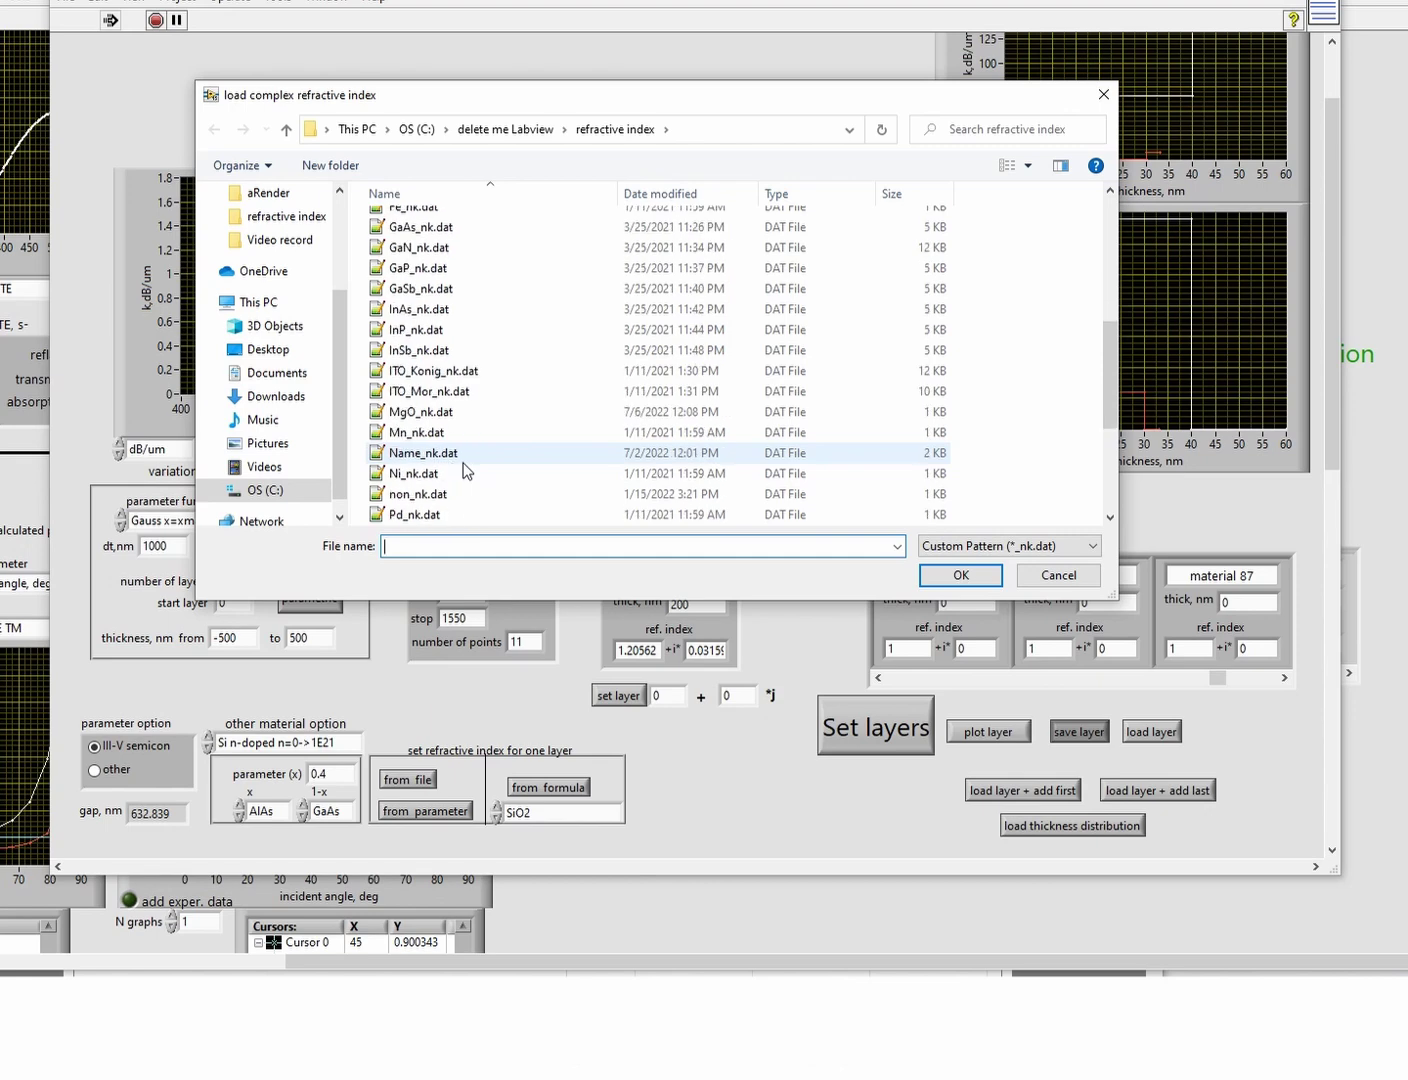
{"action": "scroll", "coordinate": [465, 468], "scroll_direction": "down", "scroll_amount": 2}
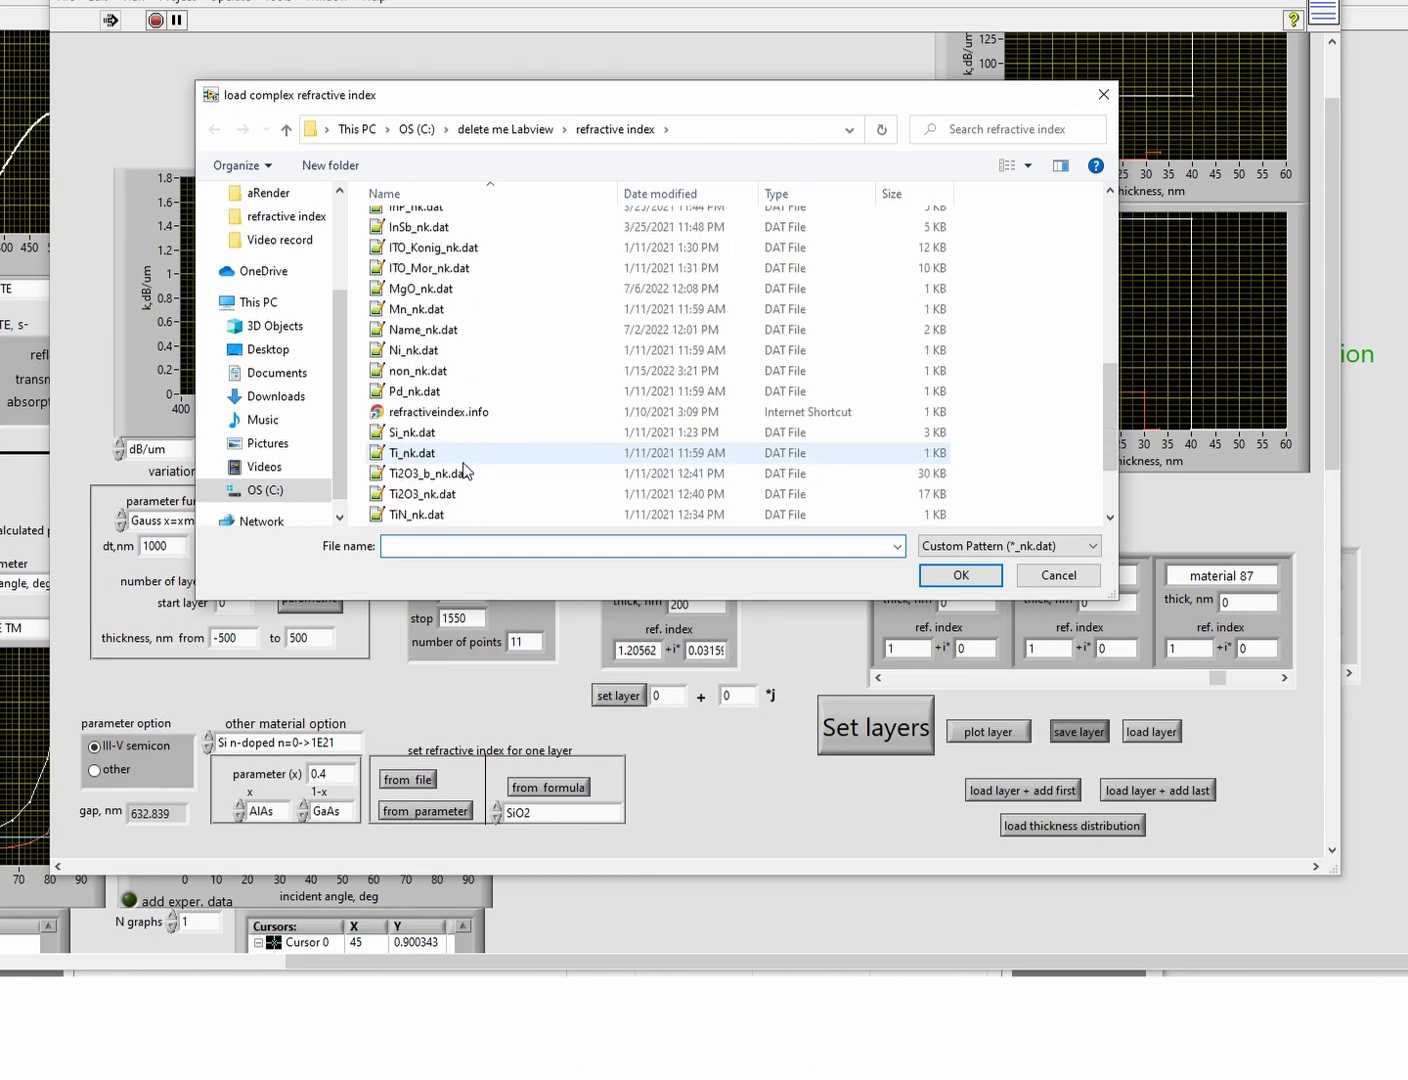
{"action": "double_click", "coordinate": [402, 435]}
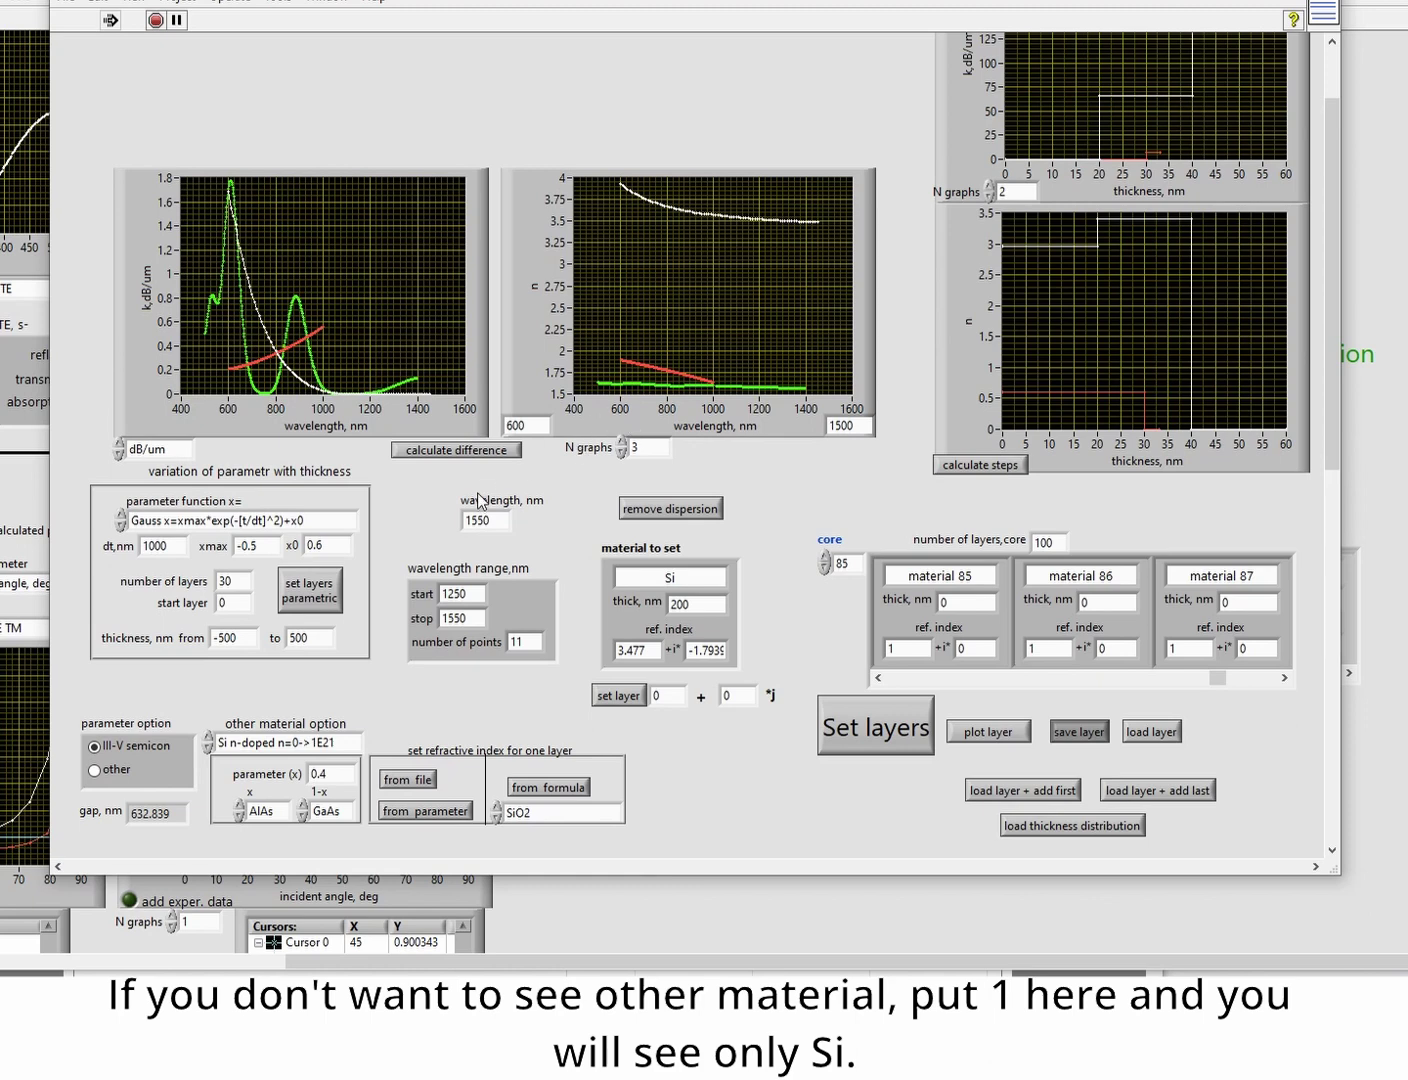
- Set the number of displayed refractive index graphs to 1 so only the last loaded material is plotted
{"action": "left_click_drag", "start_coordinate": [641, 446], "coordinate": [619, 453]}
{"action": "type", "text": "1"}
{"action": "key", "text": "Return"}
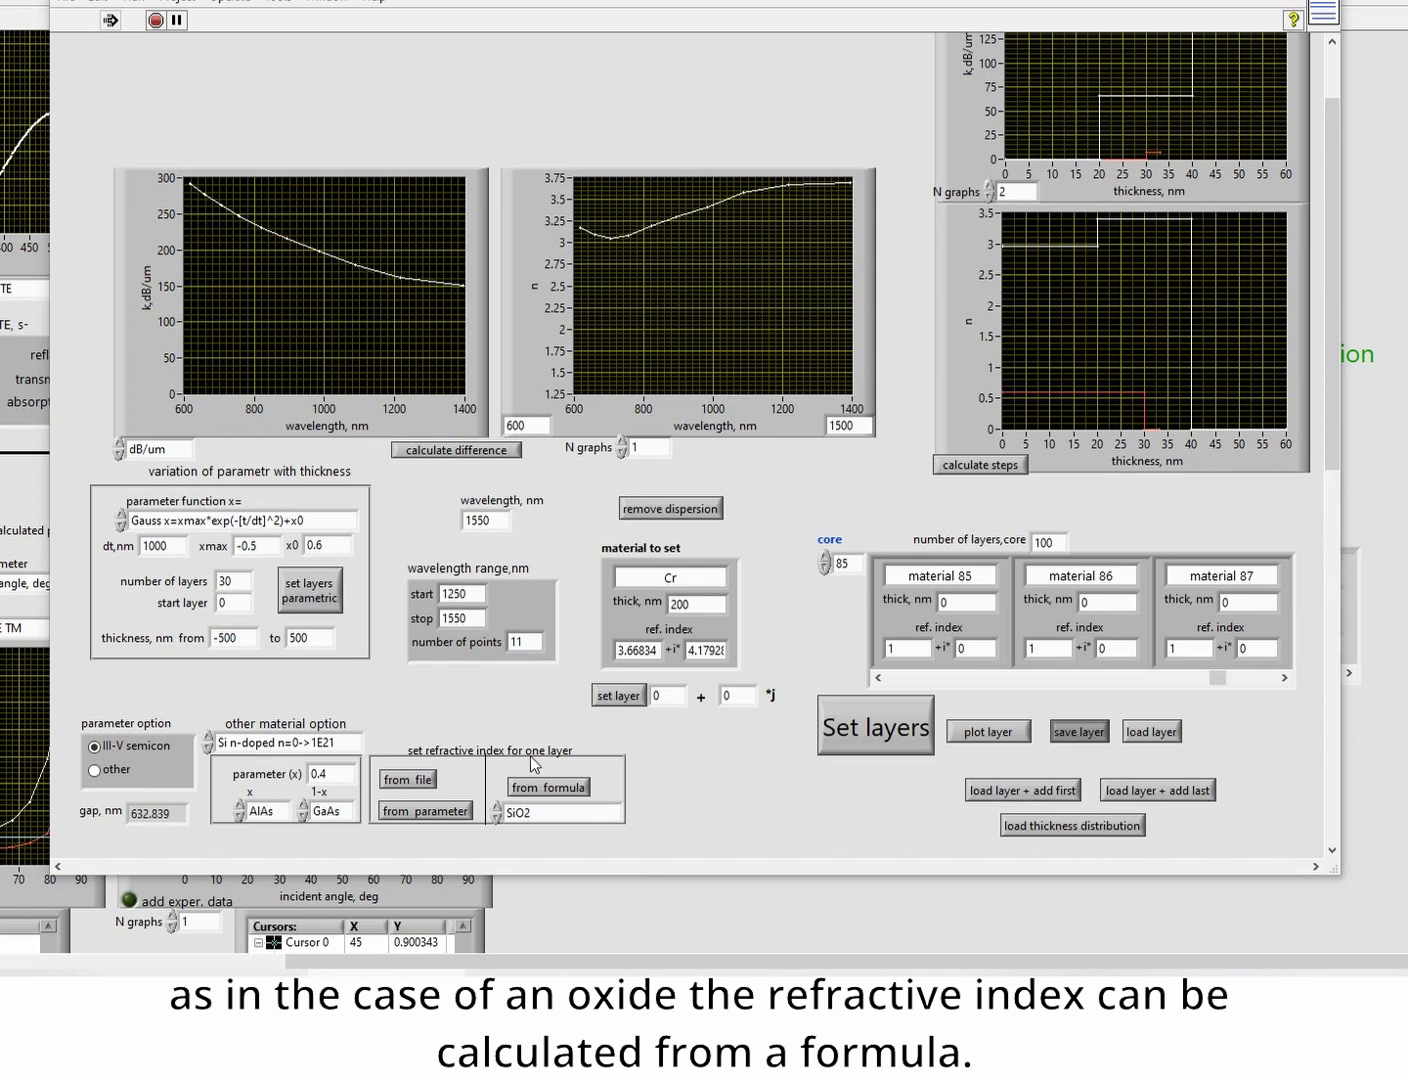
- Choose Si as the formula material and load its refractive index calculated from the formula
{"action": "left_click", "coordinate": [542, 813]}
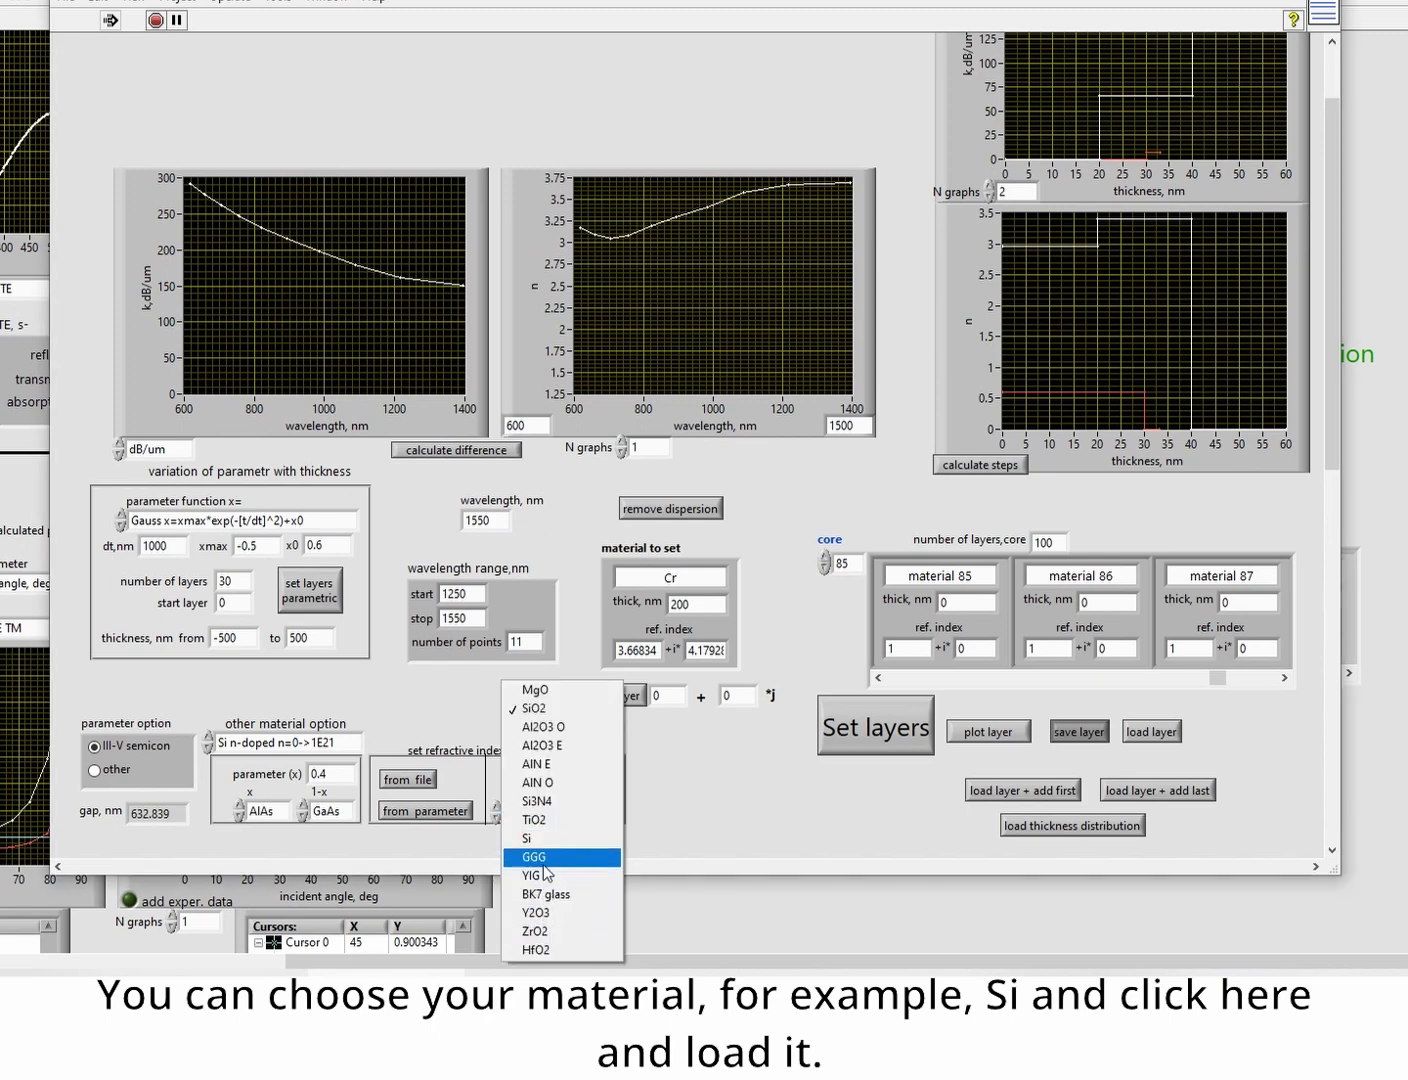
{"action": "left_click", "coordinate": [559, 839]}
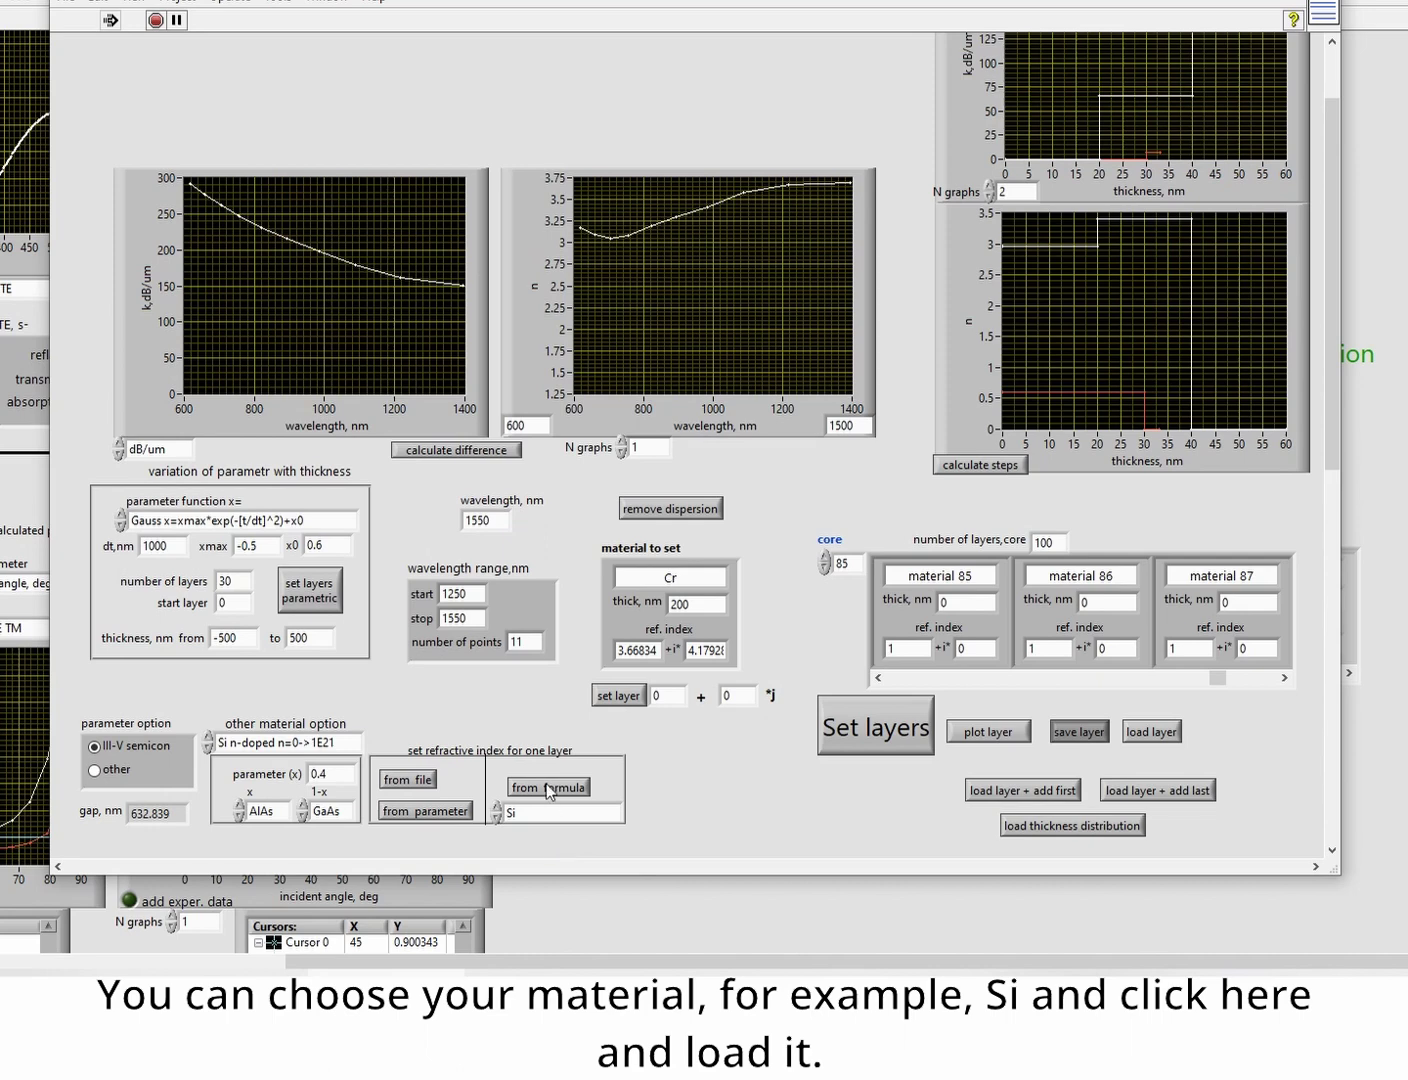
{"action": "left_click", "coordinate": [548, 789]}
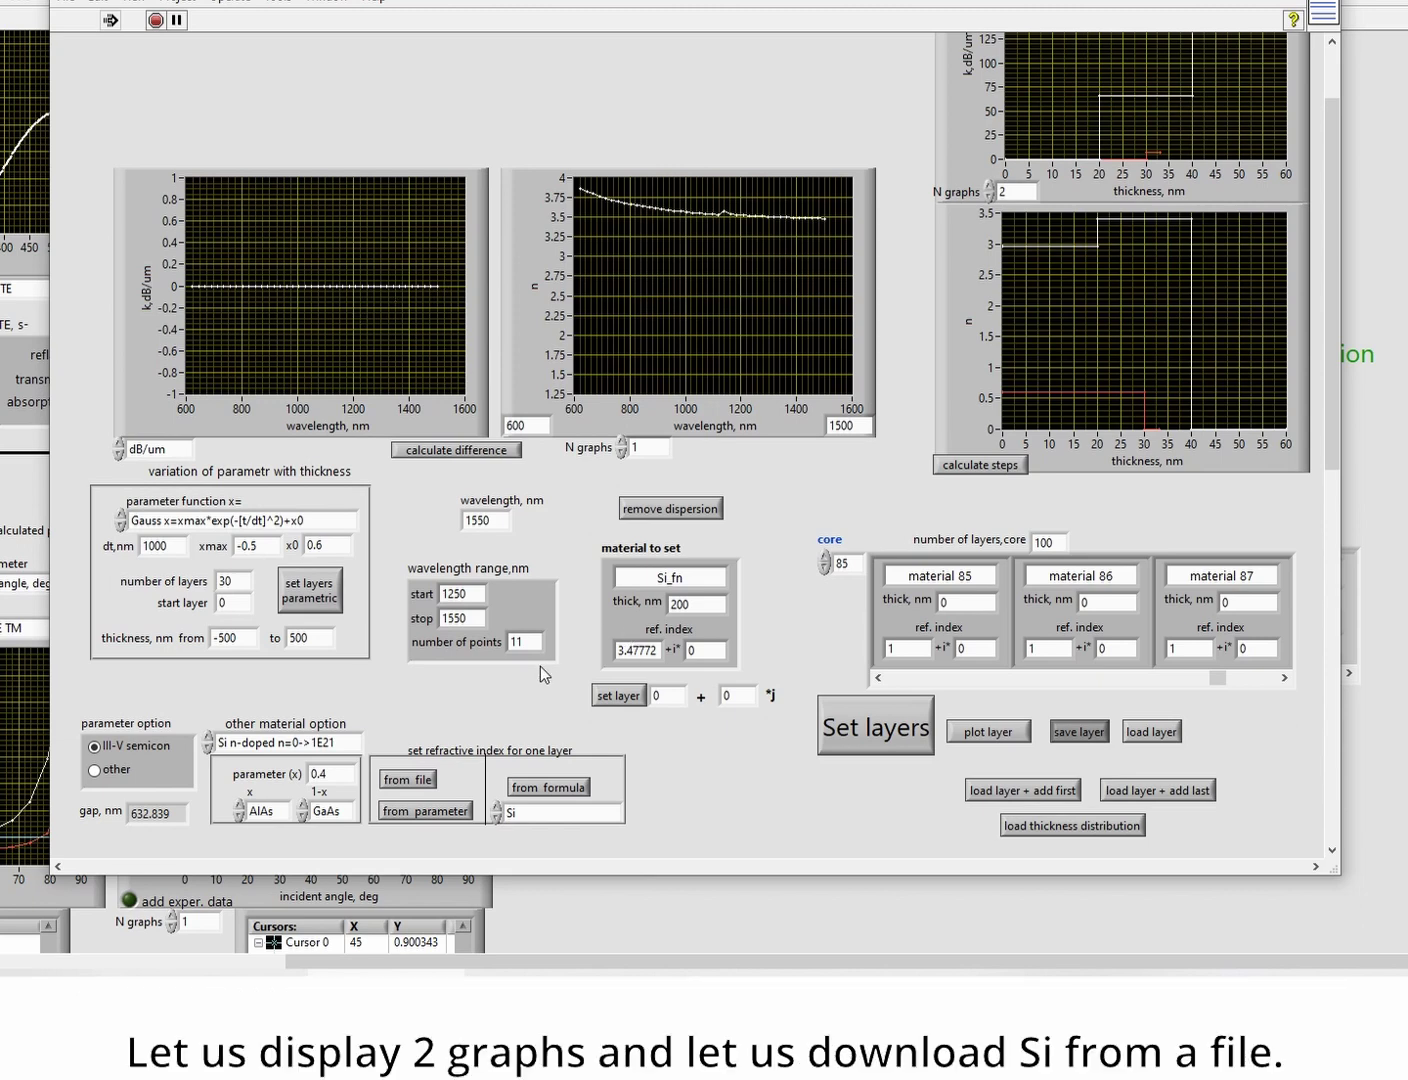
- Display 2 refractive index graphs and load Si_nk.dat from file to compare it with the formula-based Si
{"action": "left_click", "coordinate": [622, 441]}
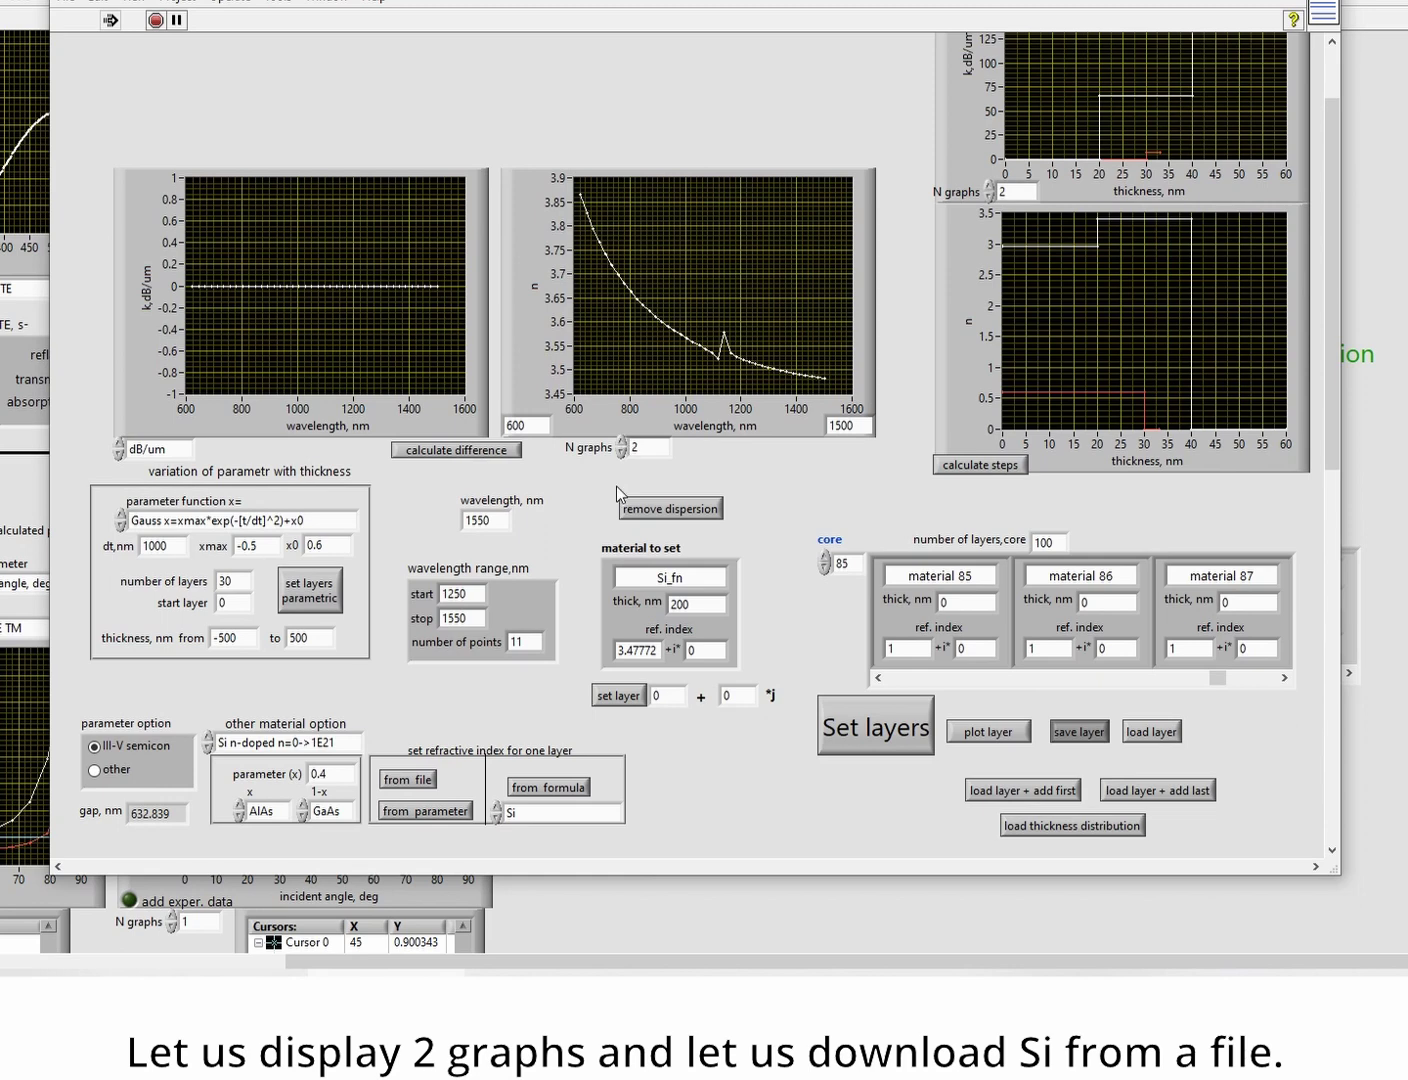
{"action": "left_click", "coordinate": [413, 779]}
{"action": "scroll", "coordinate": [430, 500], "scroll_direction": "down", "scroll_amount": 6}
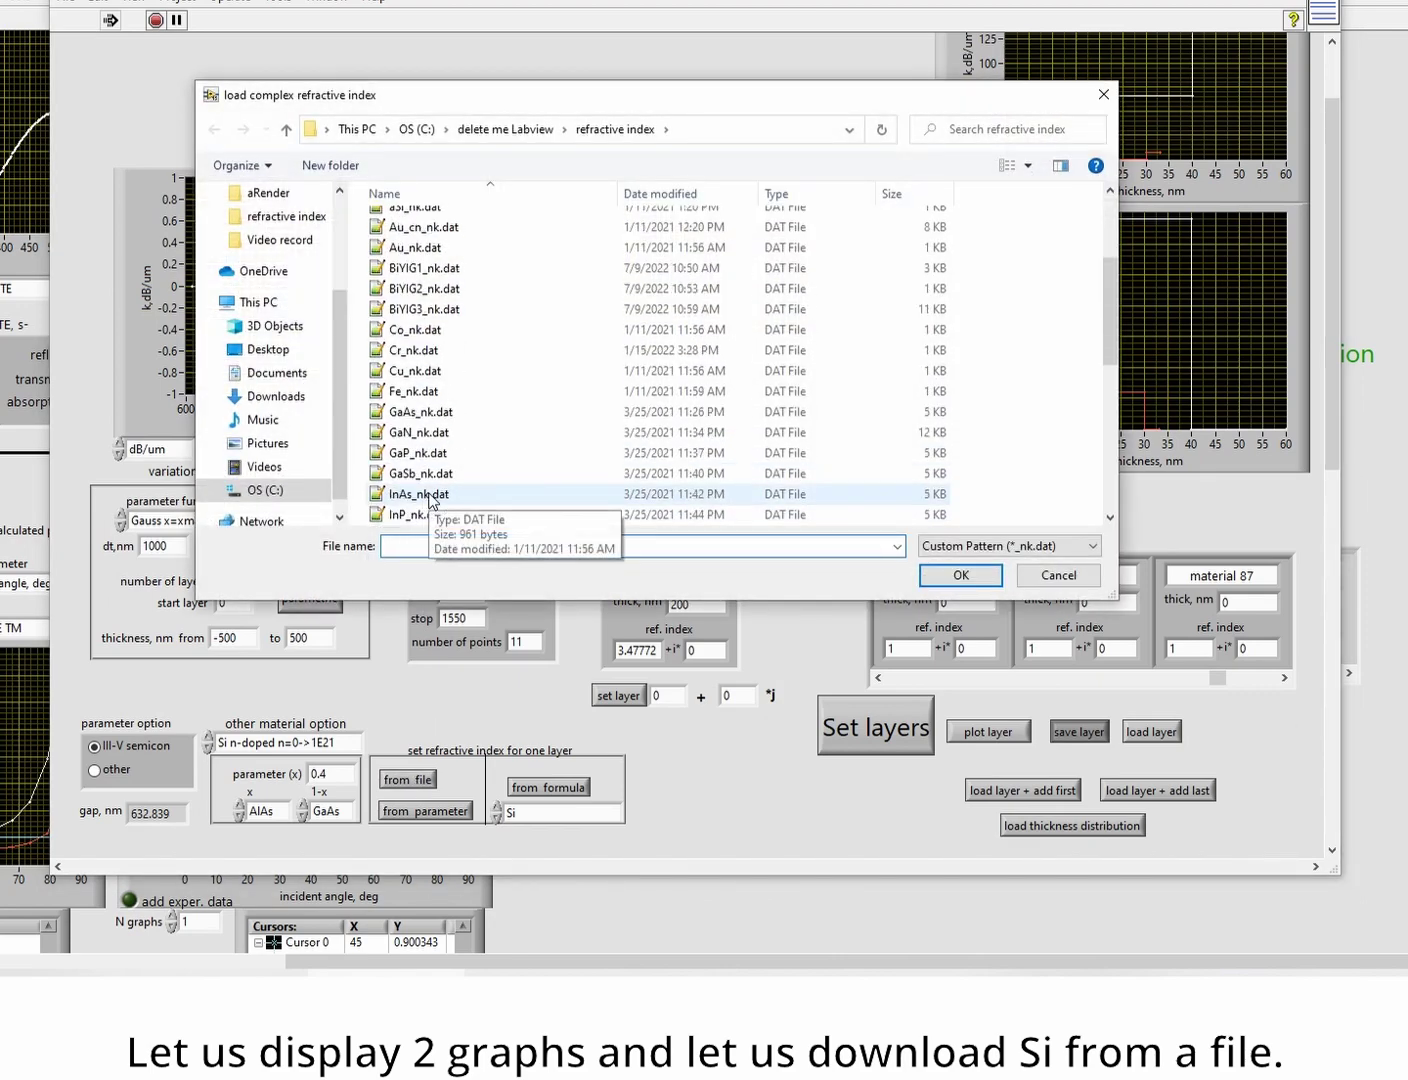
{"action": "scroll", "coordinate": [420, 500], "scroll_direction": "down", "scroll_amount": 2}
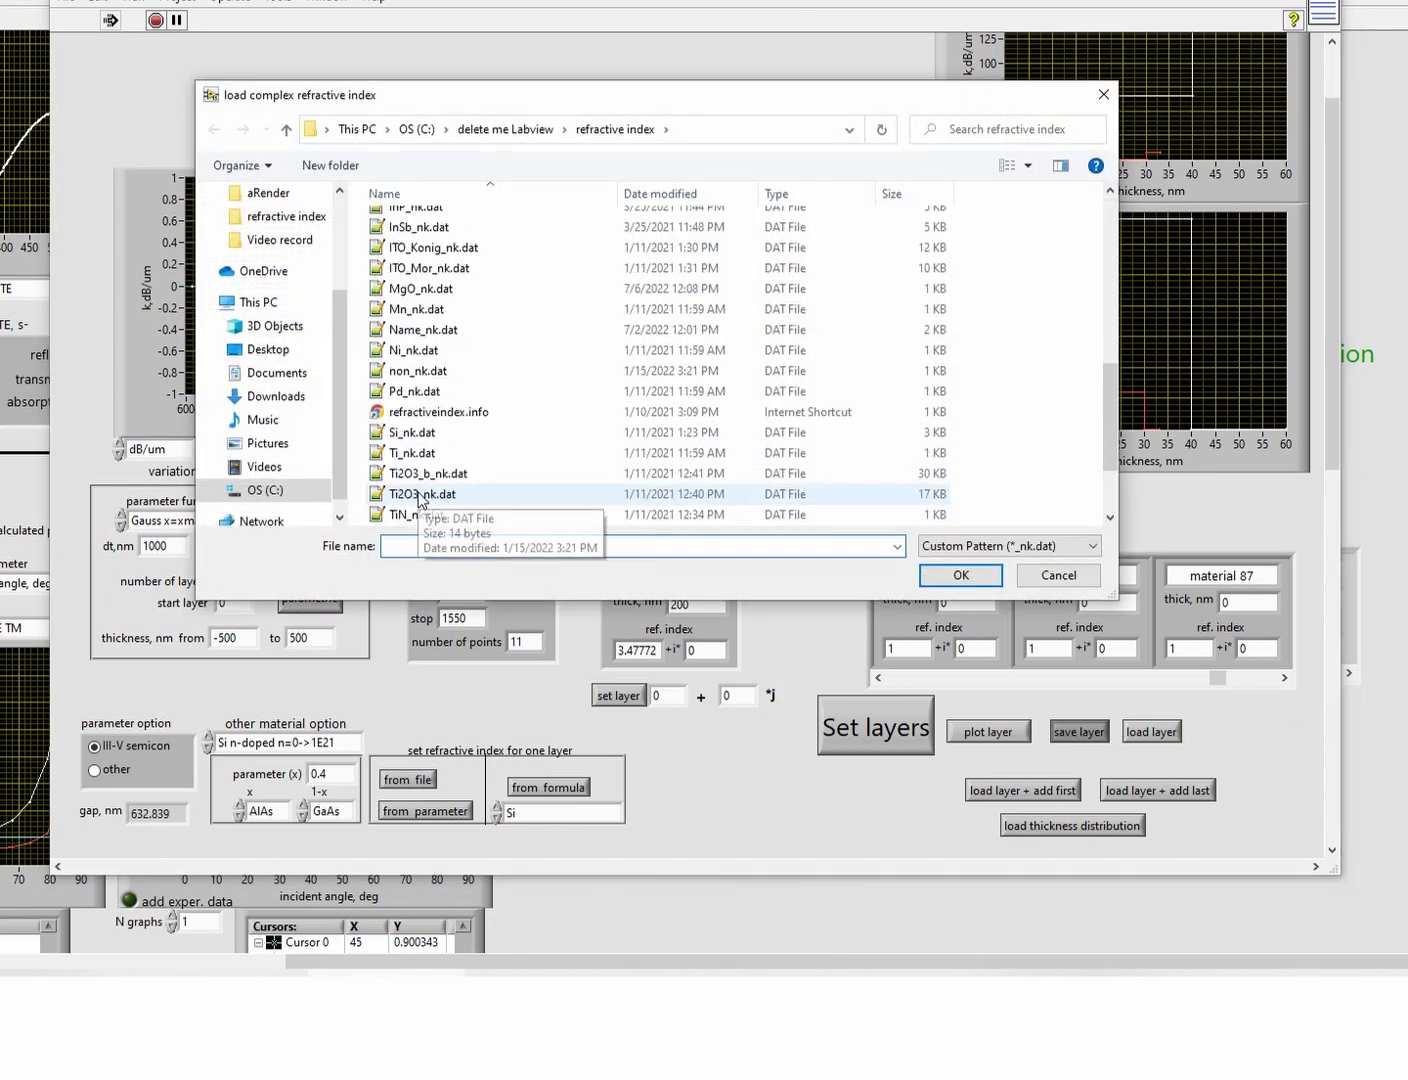
{"action": "double_click", "coordinate": [422, 436]}
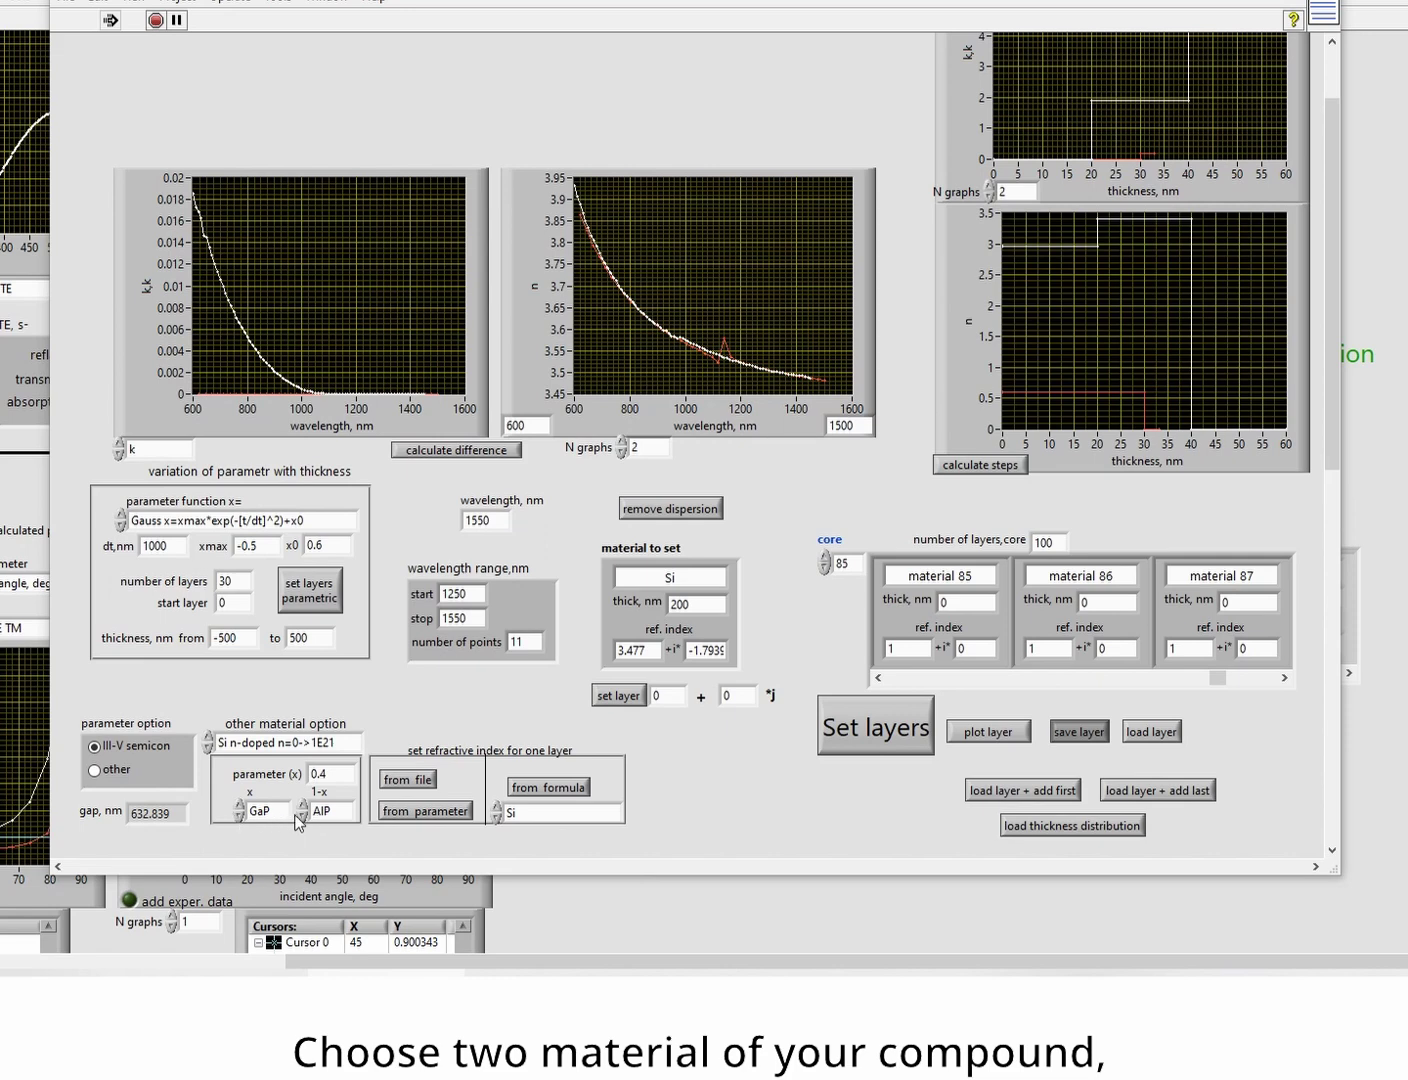
- Choose AlAs as the x compound and GaAs as the 1-x compound, and load their refractive index from the parameter x = 0.4
{"action": "left_click", "coordinate": [267, 810]}
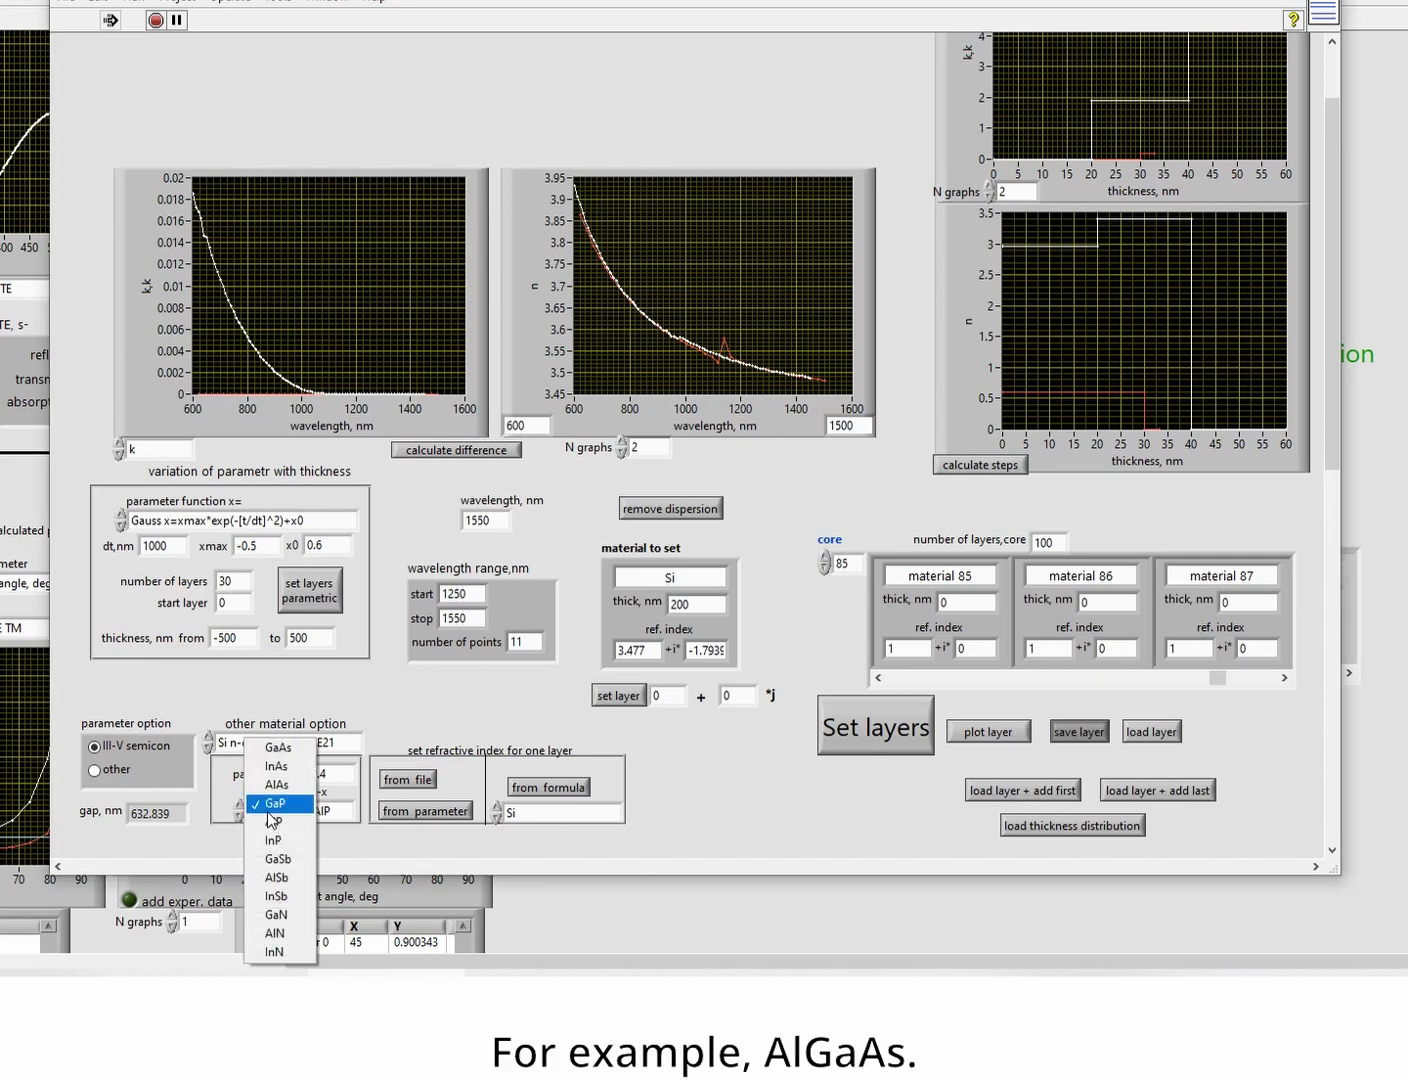
{"action": "left_click", "coordinate": [274, 787]}
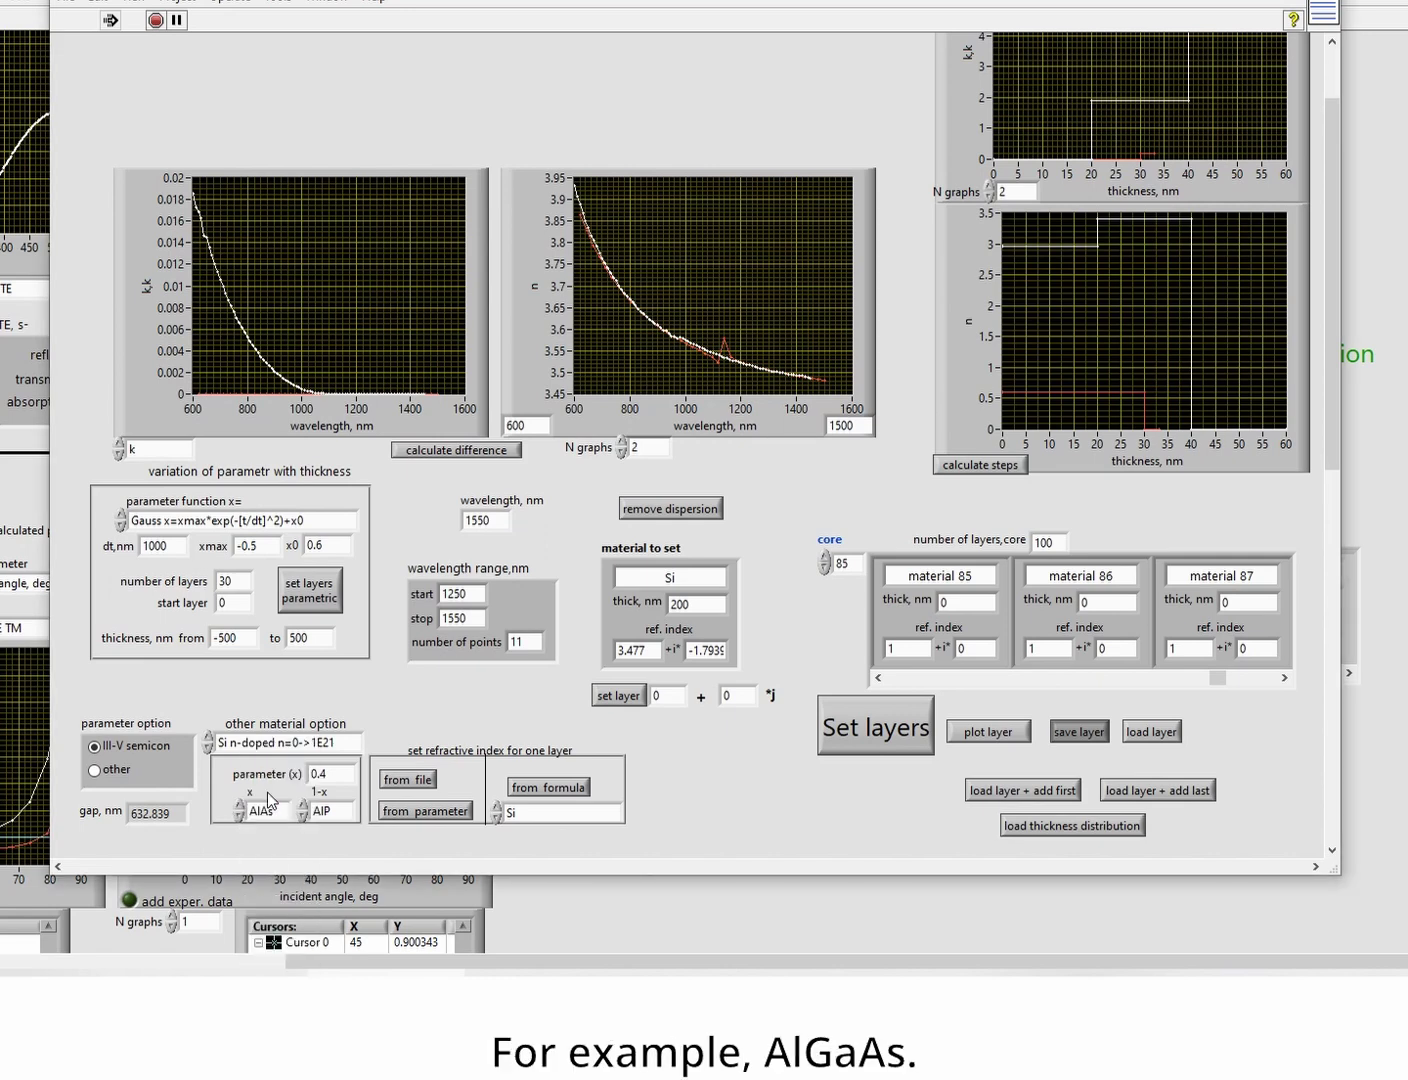
{"action": "left_click", "coordinate": [335, 818]}
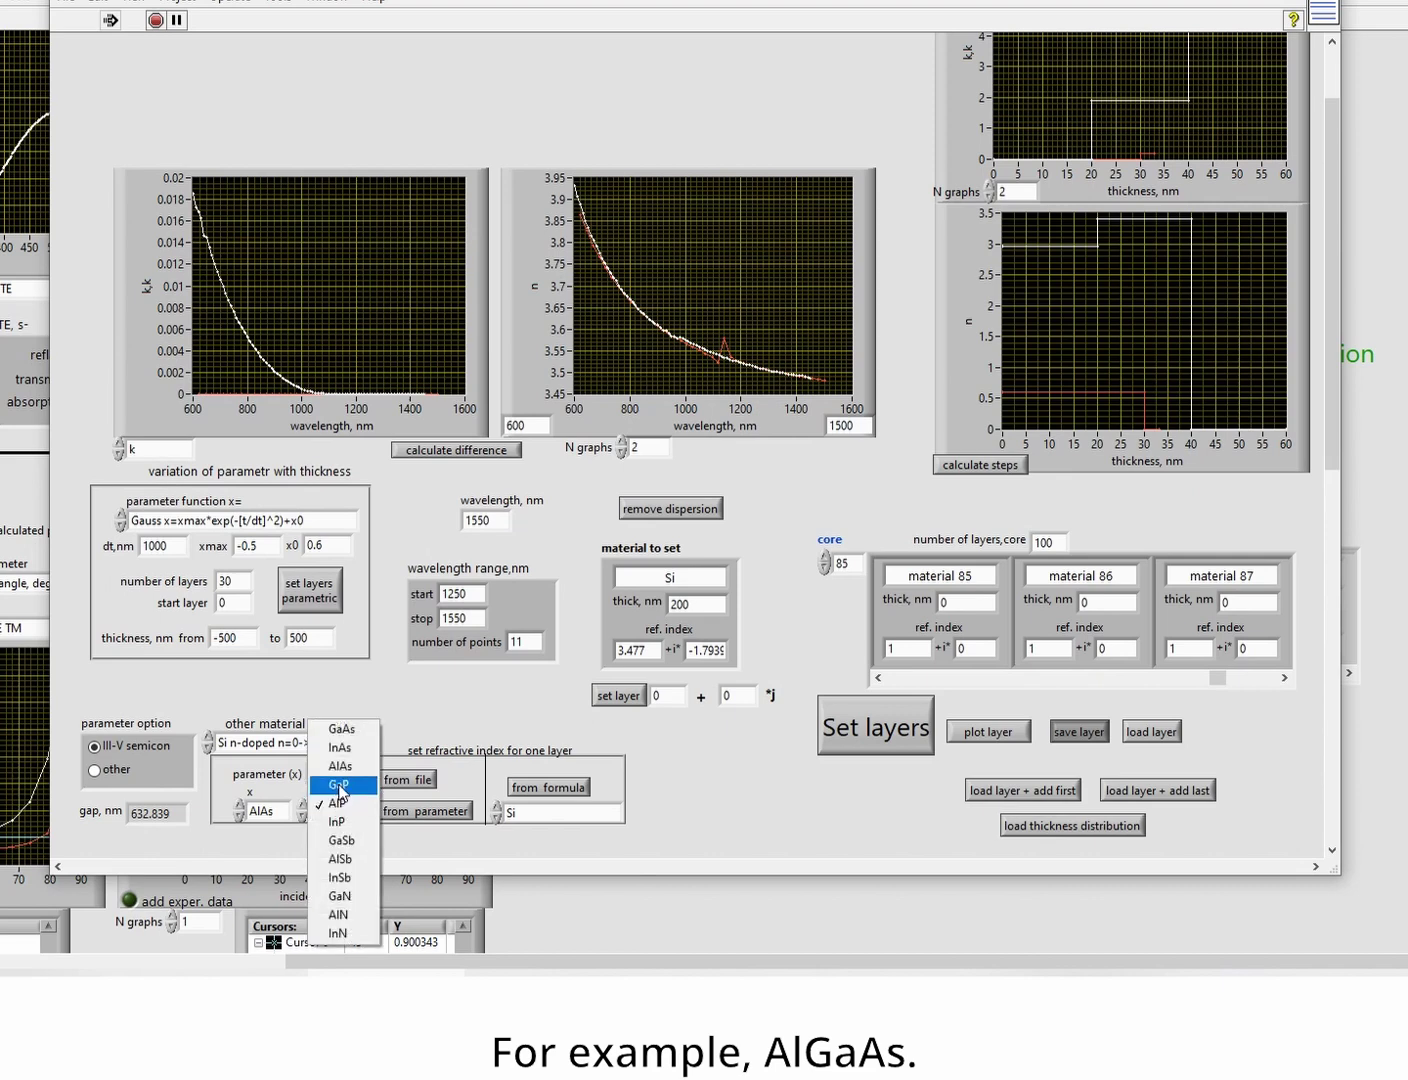
{"action": "left_click", "coordinate": [344, 730]}
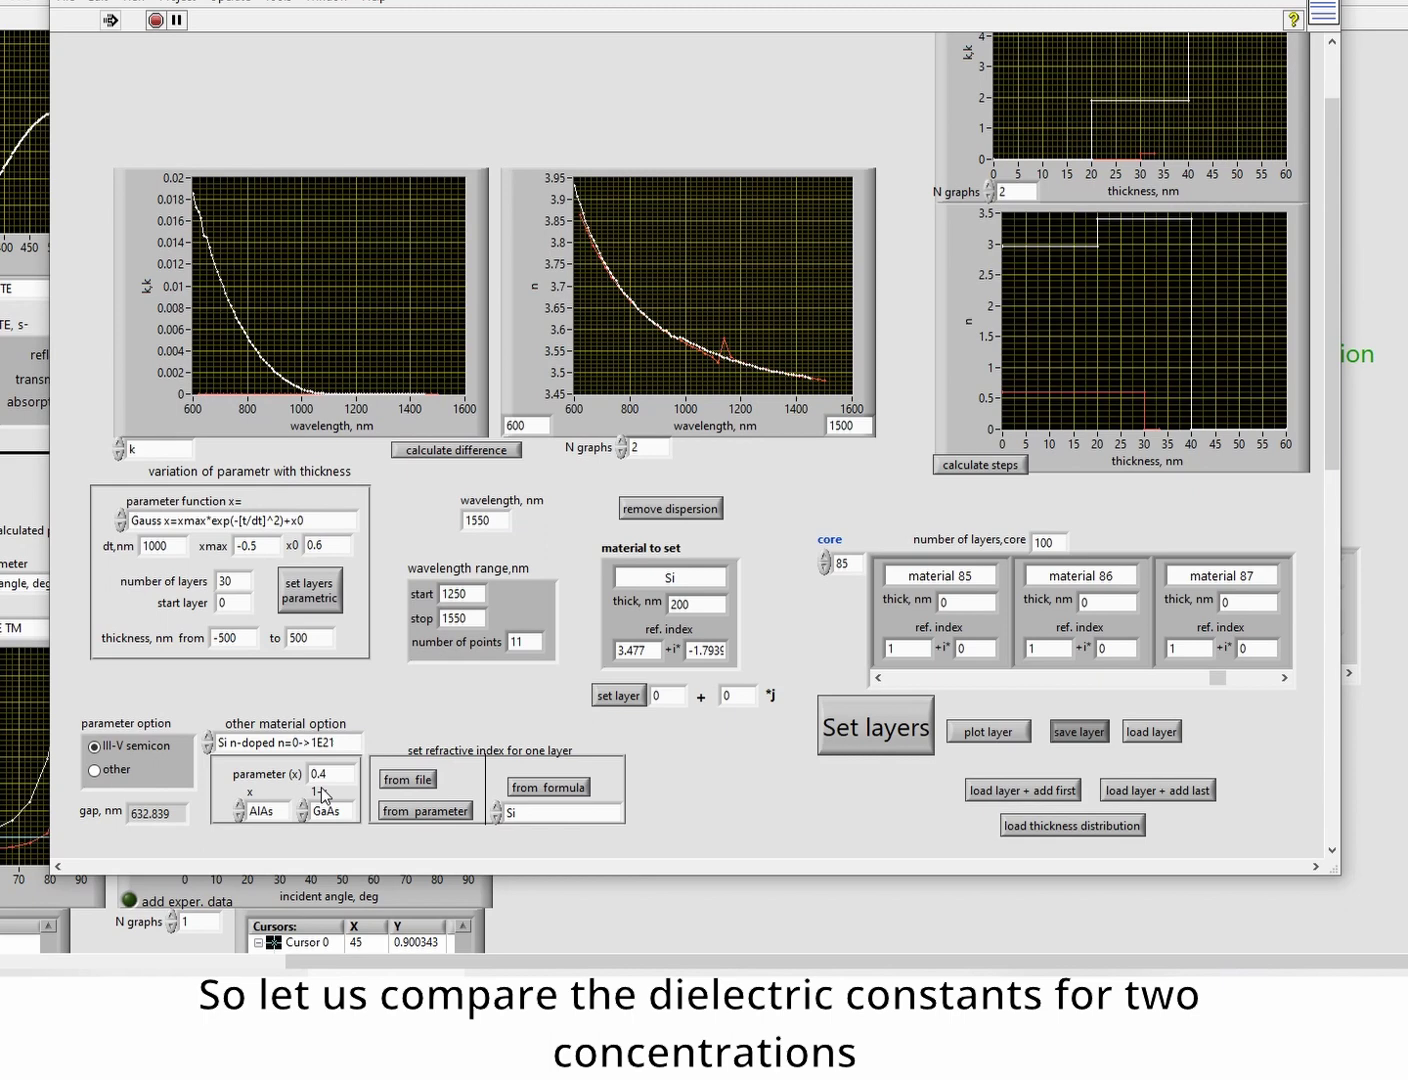
{"action": "left_click", "coordinate": [427, 819]}
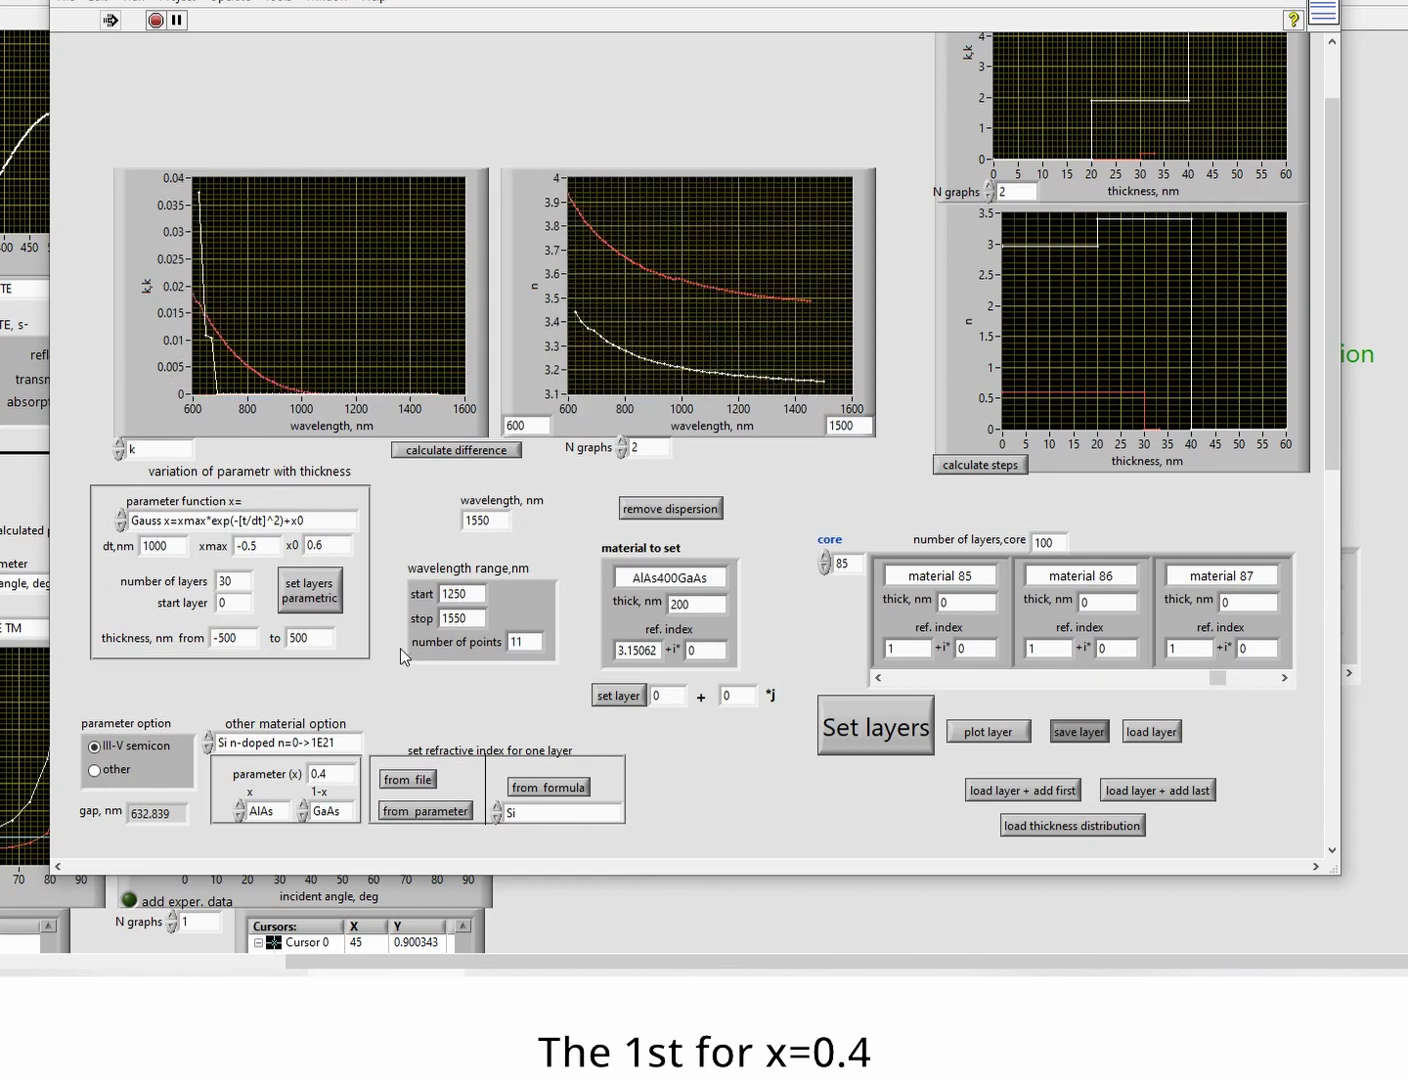
- Reset the comparison to 1 graph and back to 2, then load the AlAs/GaAs refractive index for parameter x = 0.1
{"action": "left_click", "coordinate": [623, 454]}
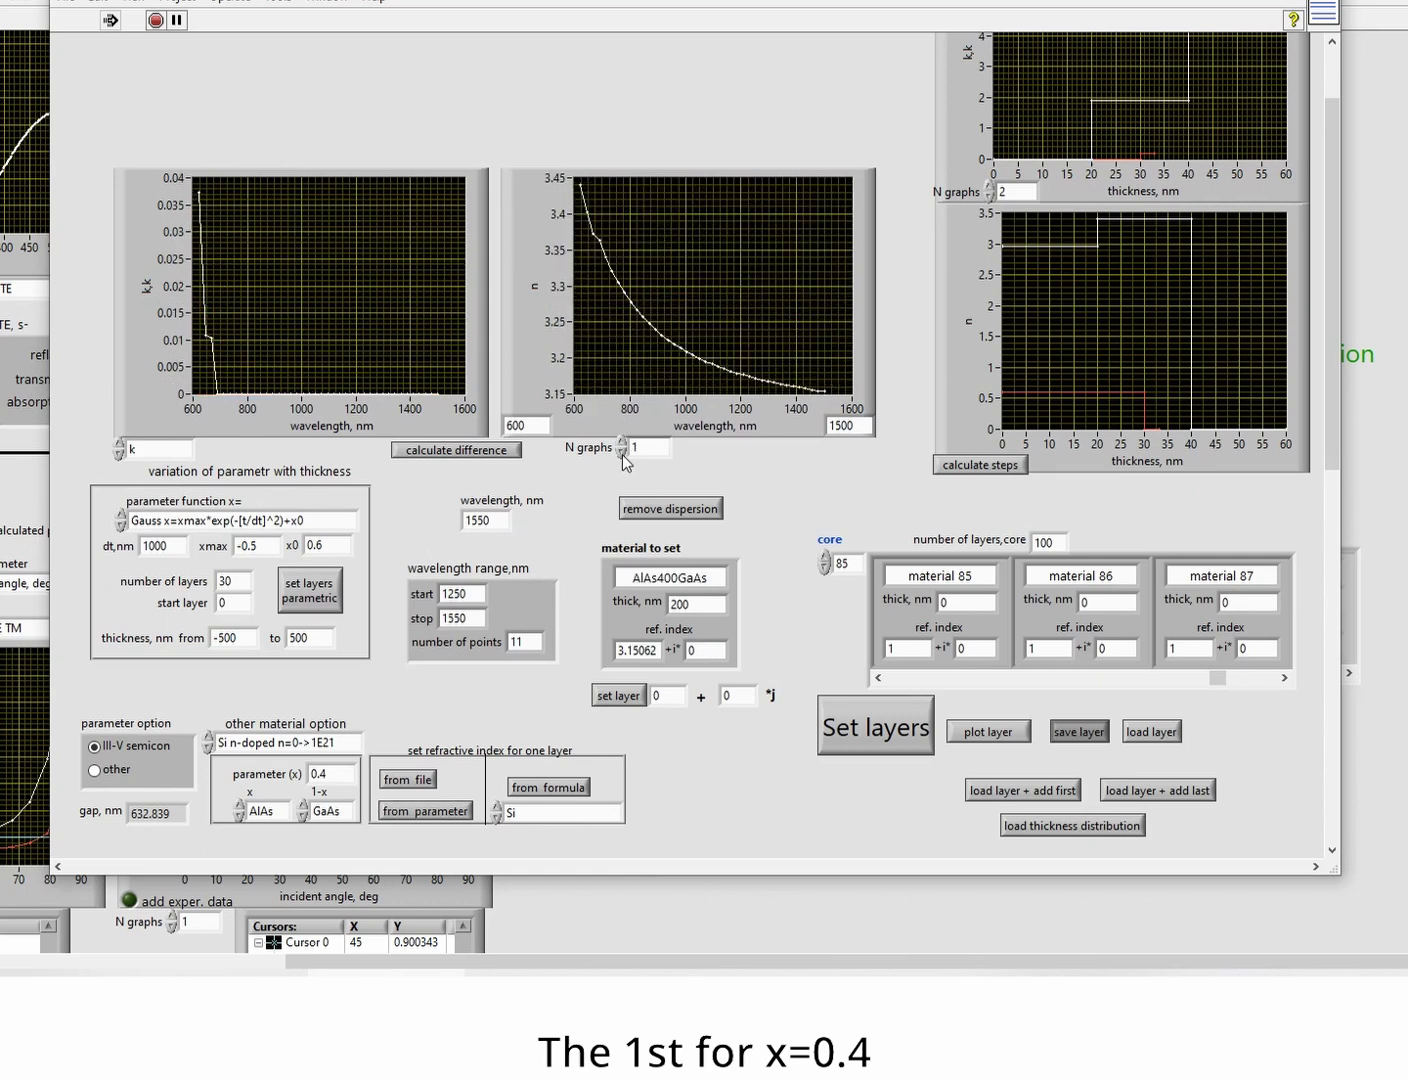
{"action": "left_click", "coordinate": [621, 443]}
{"action": "double_click", "coordinate": [323, 774]}
{"action": "type", "text": "0.11"}
{"action": "left_click", "coordinate": [407, 712]}
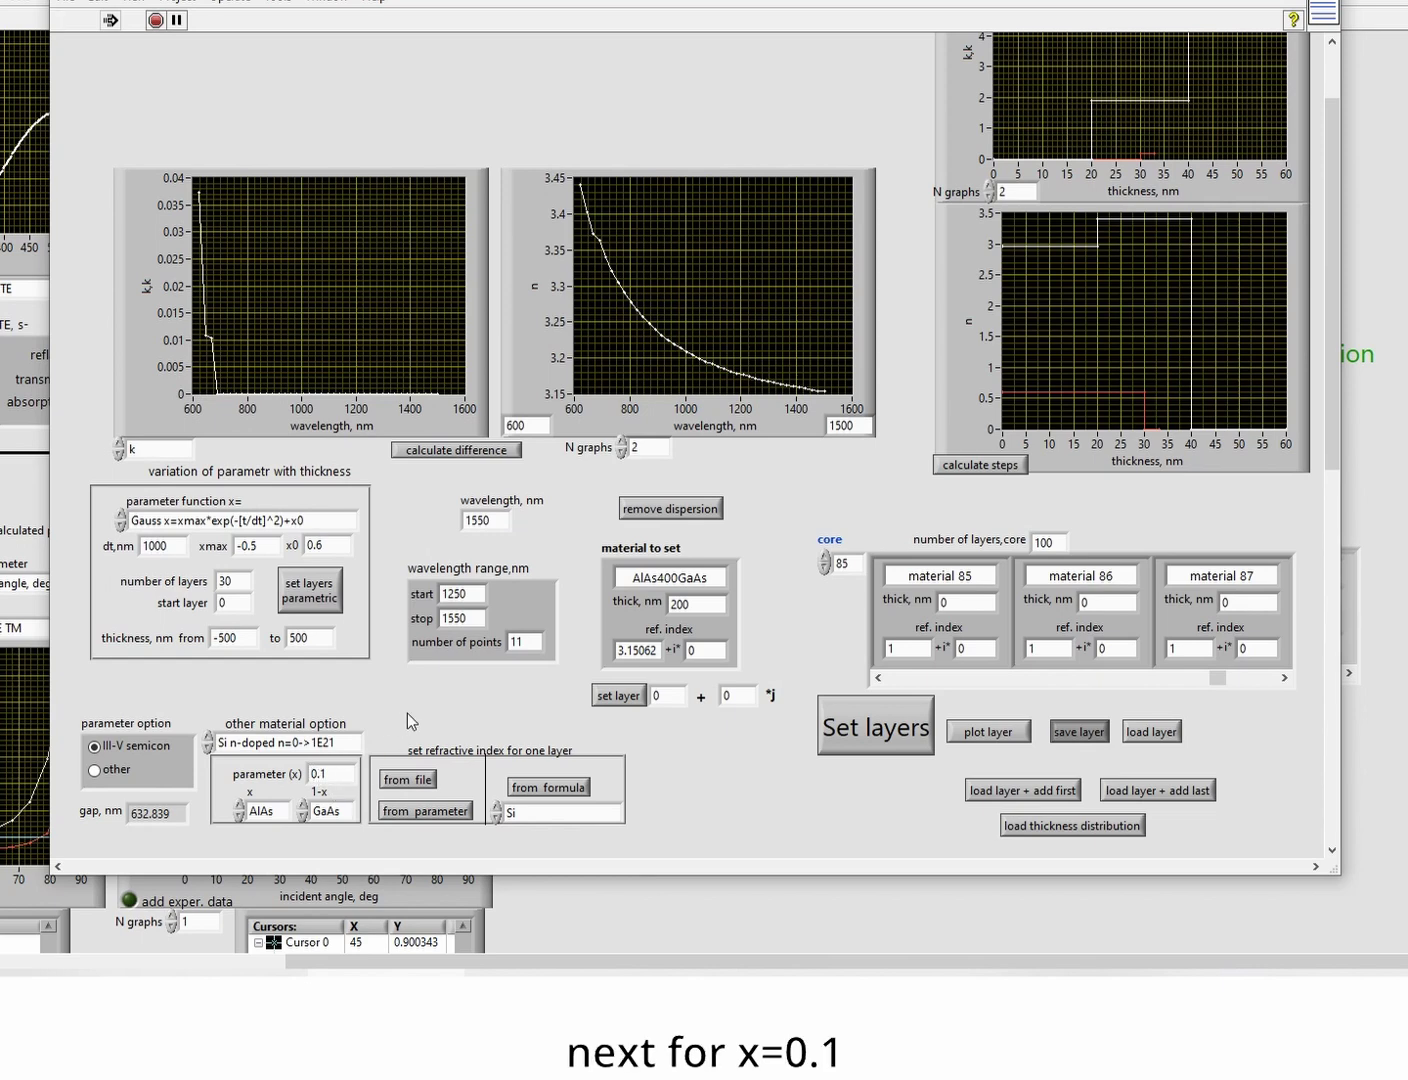
{"action": "left_click", "coordinate": [432, 819]}
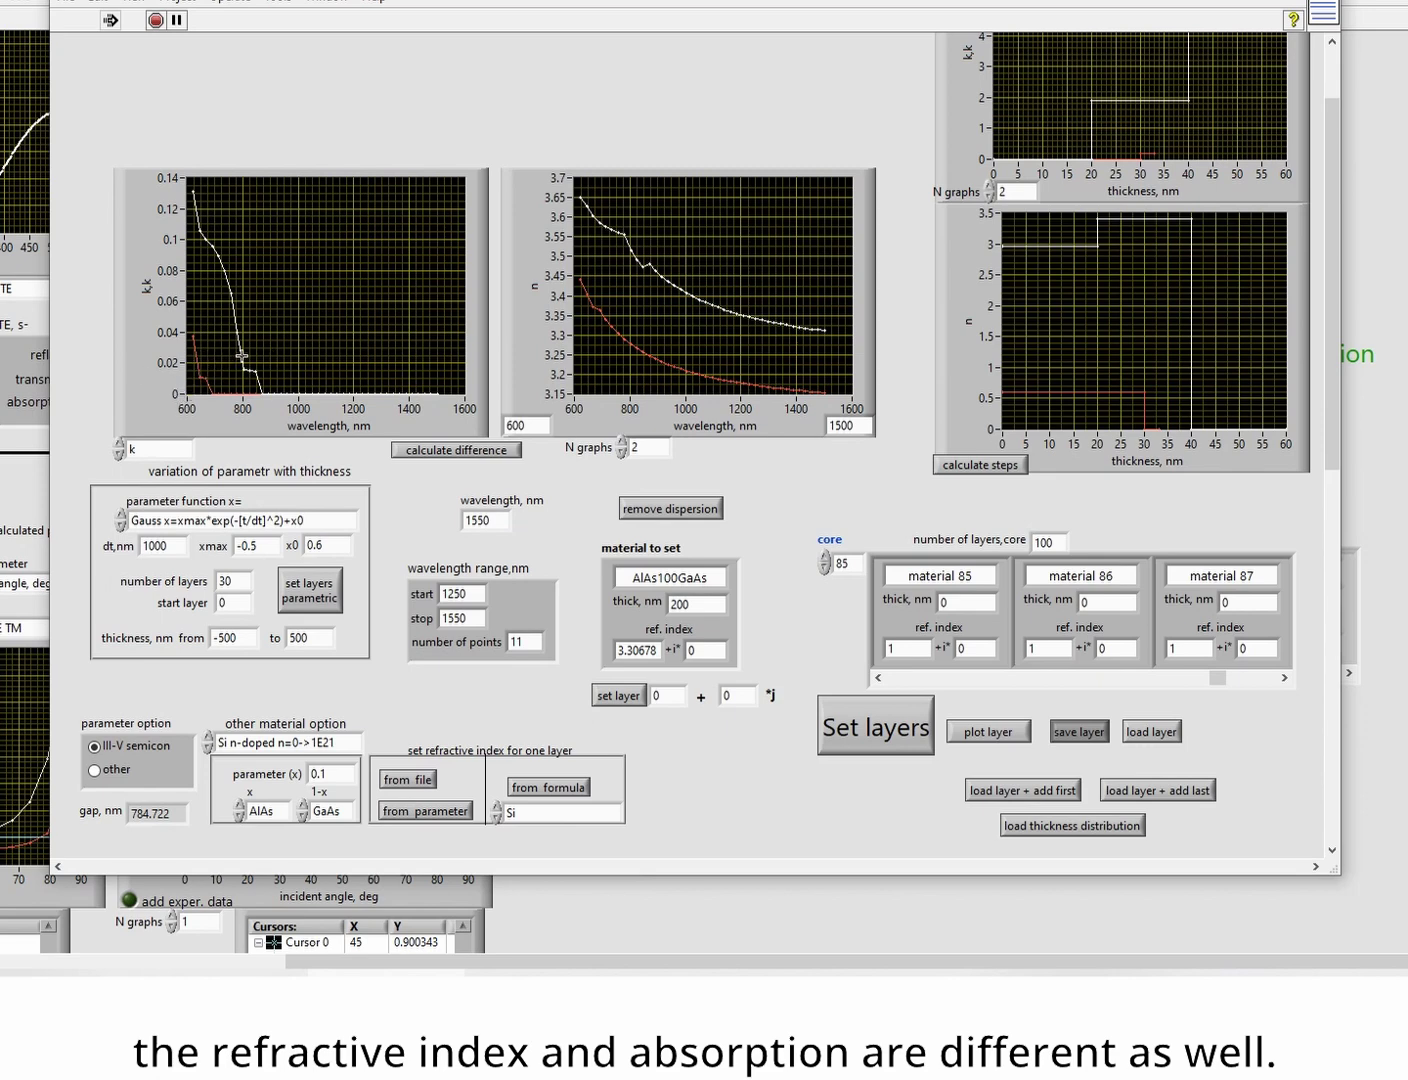
- Load the ZrO2 refractive index from the formula and reduce the number of displayed graphs to 1
{"action": "left_click", "coordinate": [280, 818]}
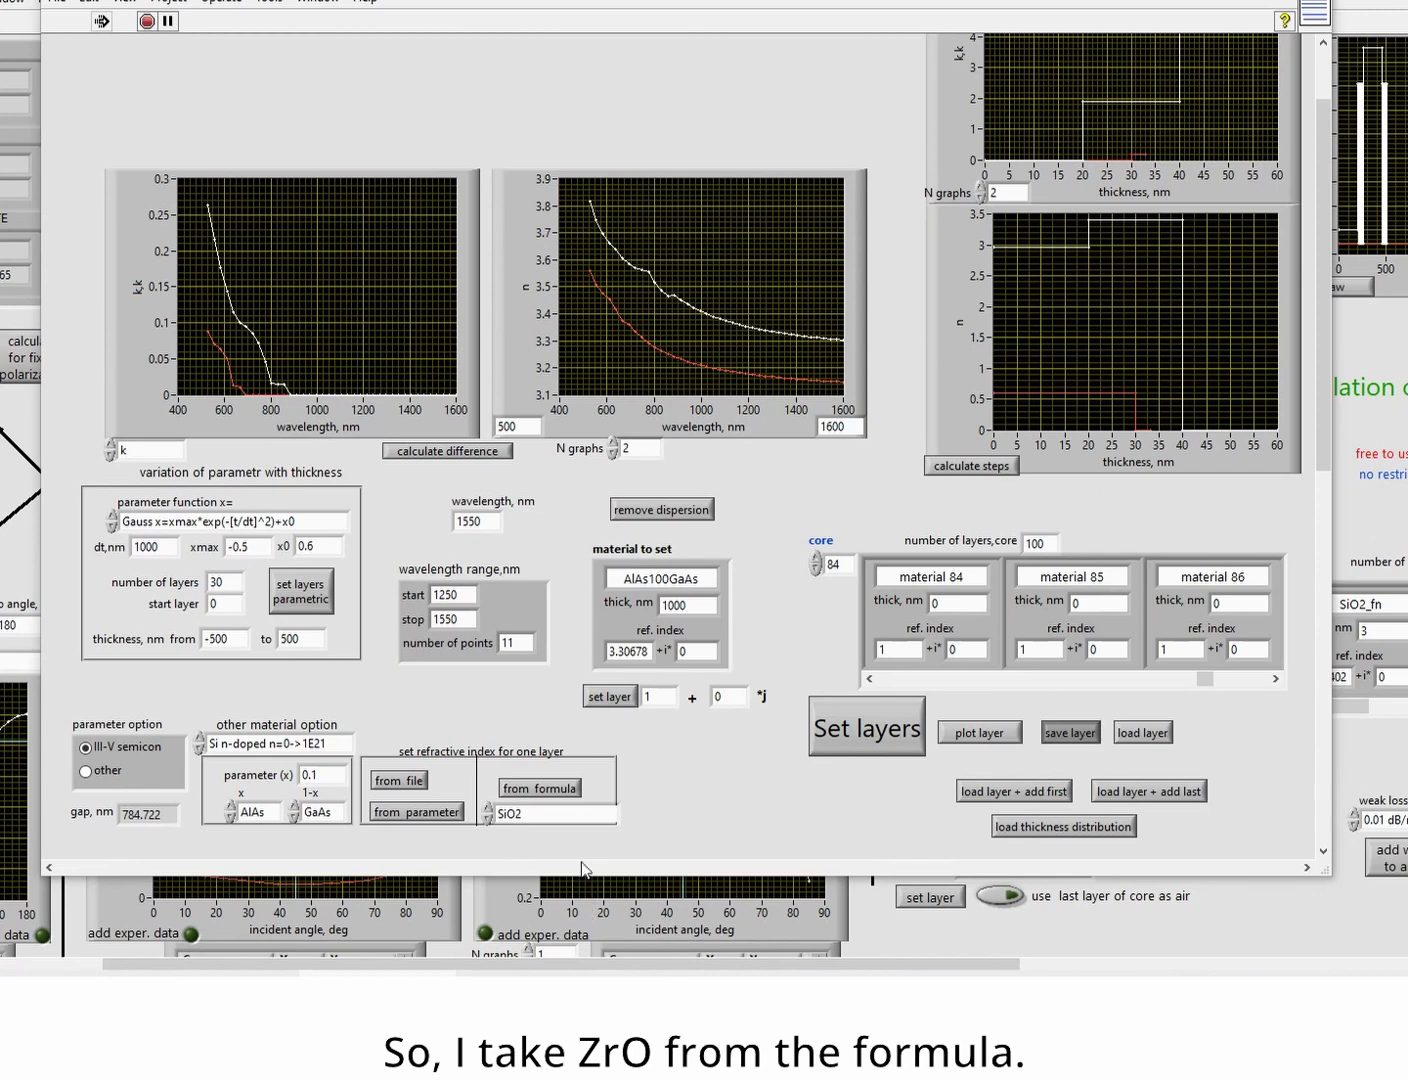
{"action": "left_click", "coordinate": [578, 813]}
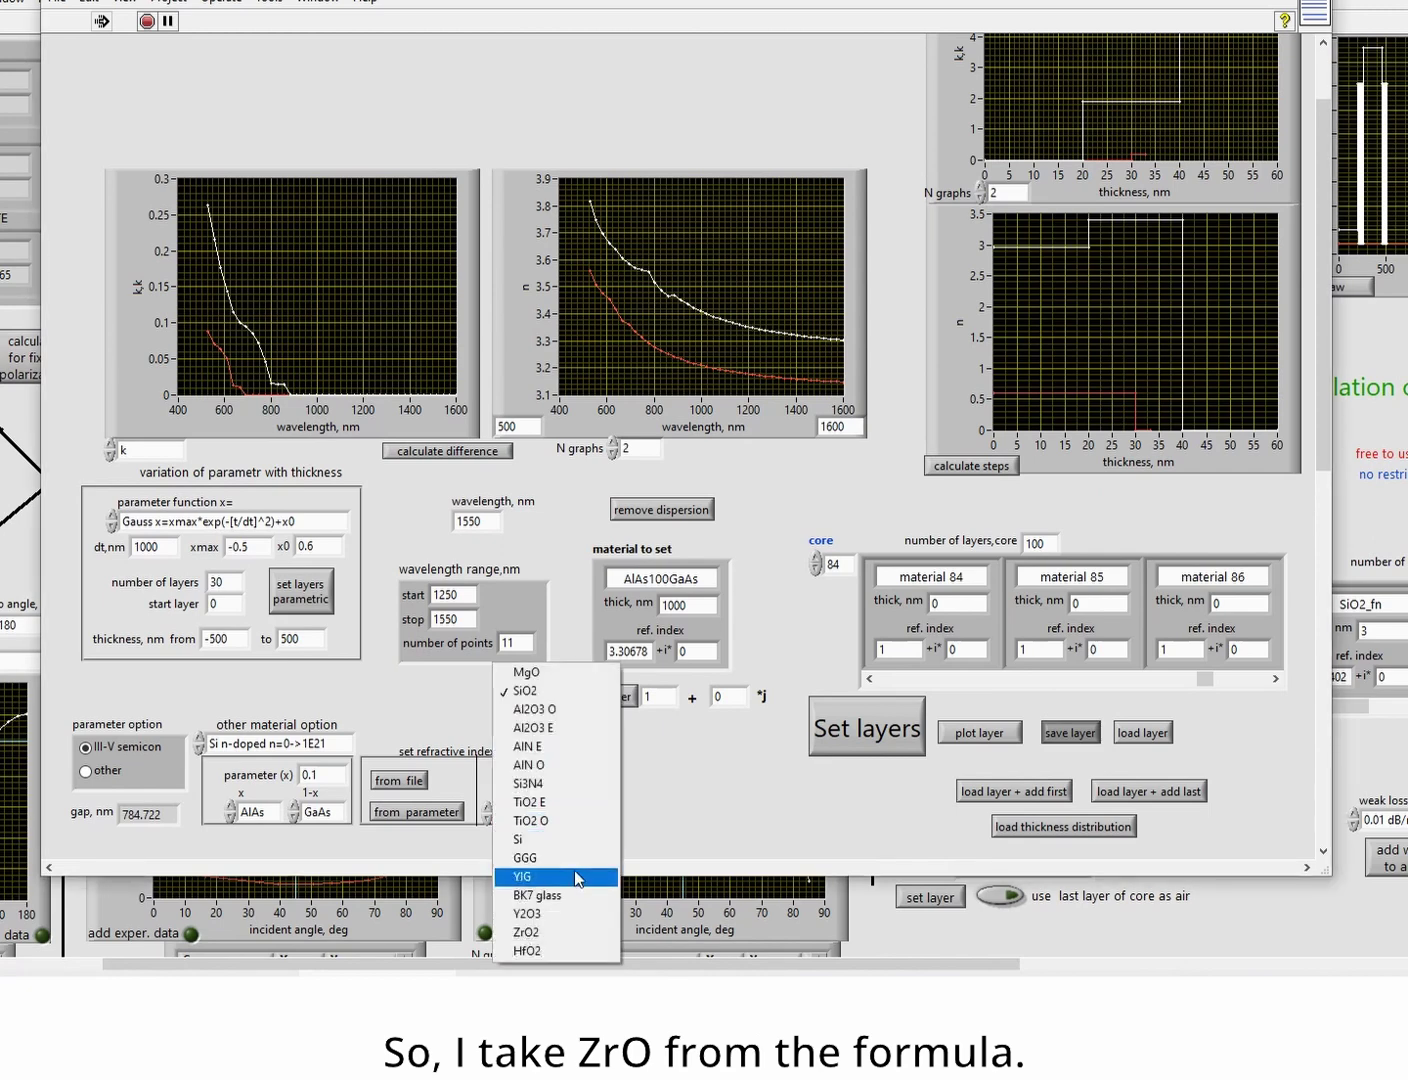
{"action": "left_click", "coordinate": [578, 910]}
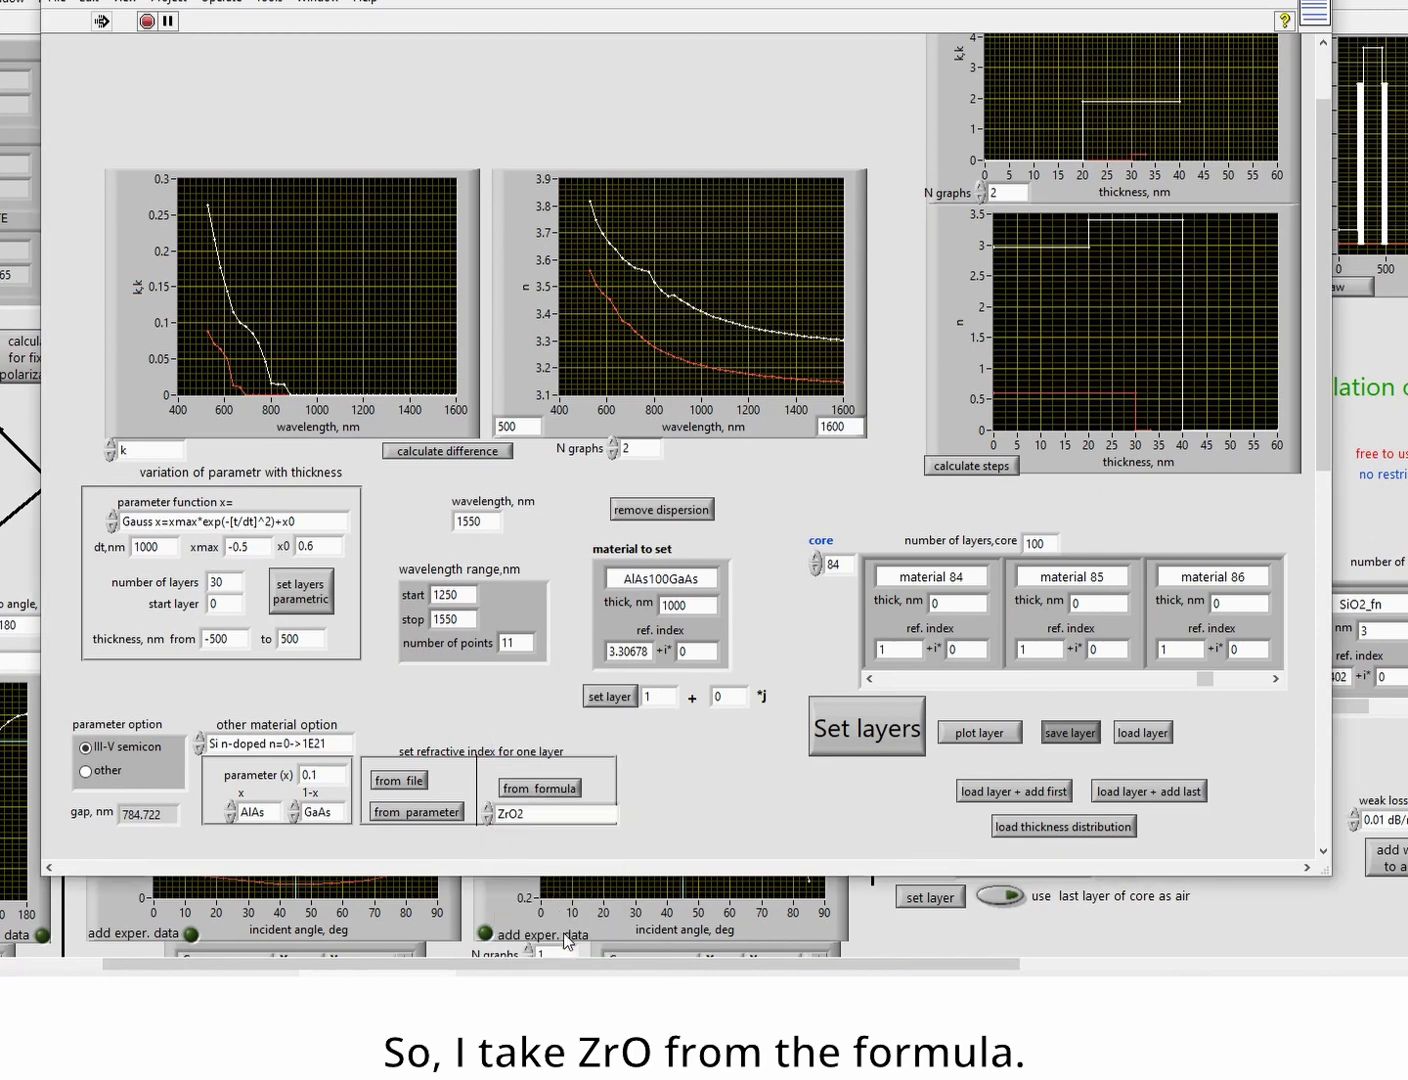
{"action": "left_click", "coordinate": [563, 790]}
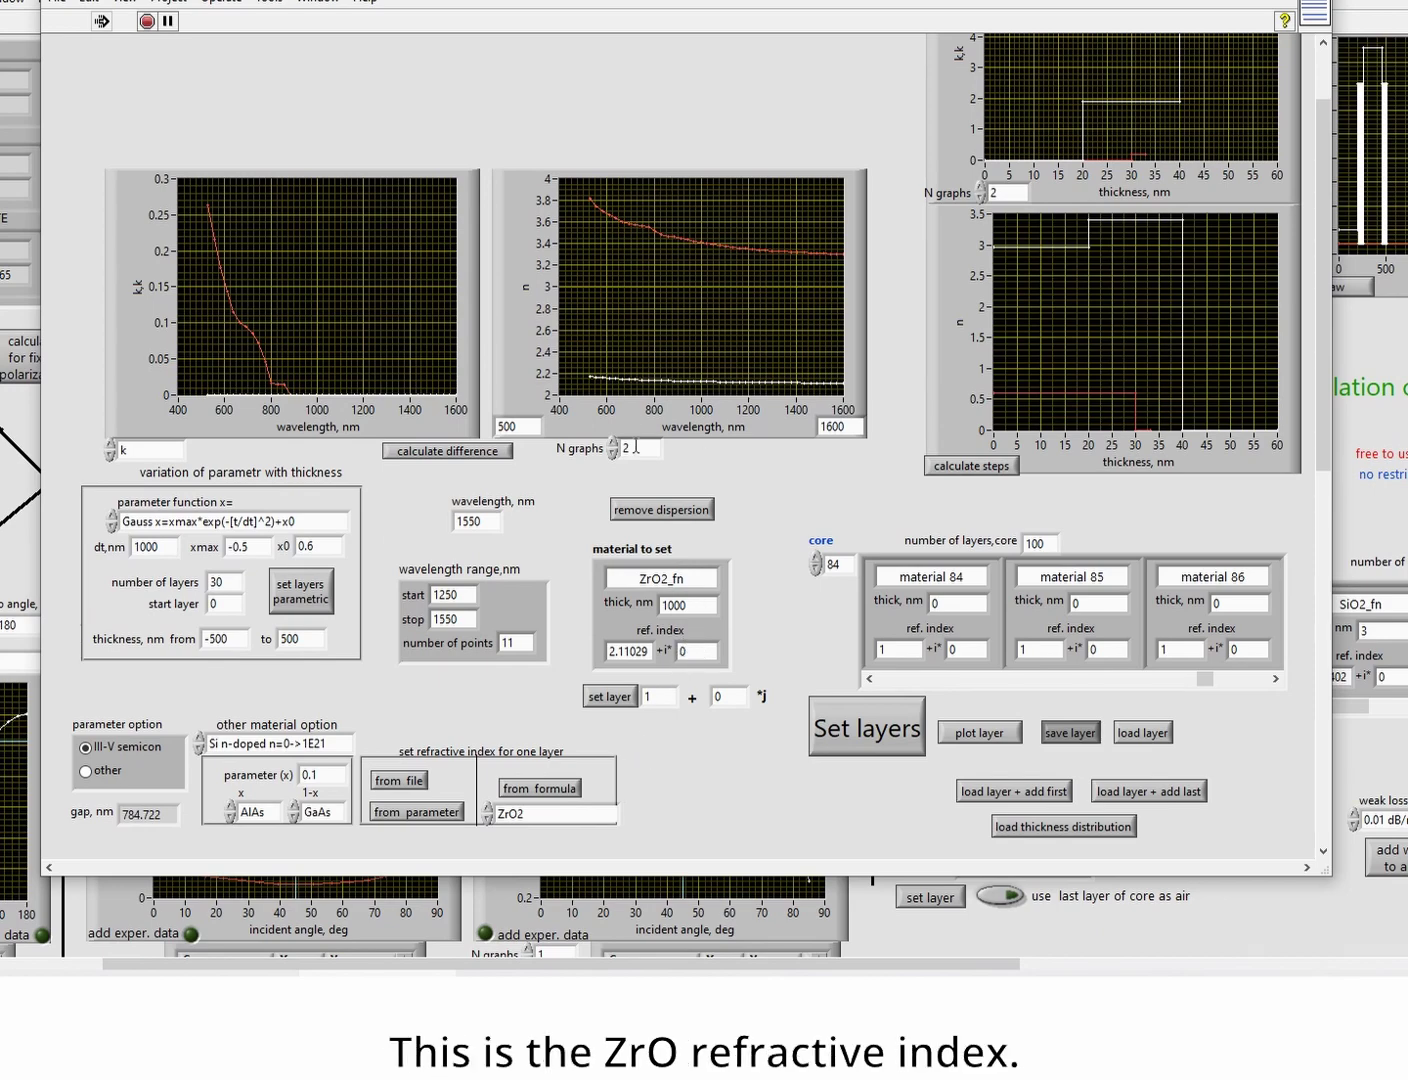
{"action": "left_click", "coordinate": [613, 454]}
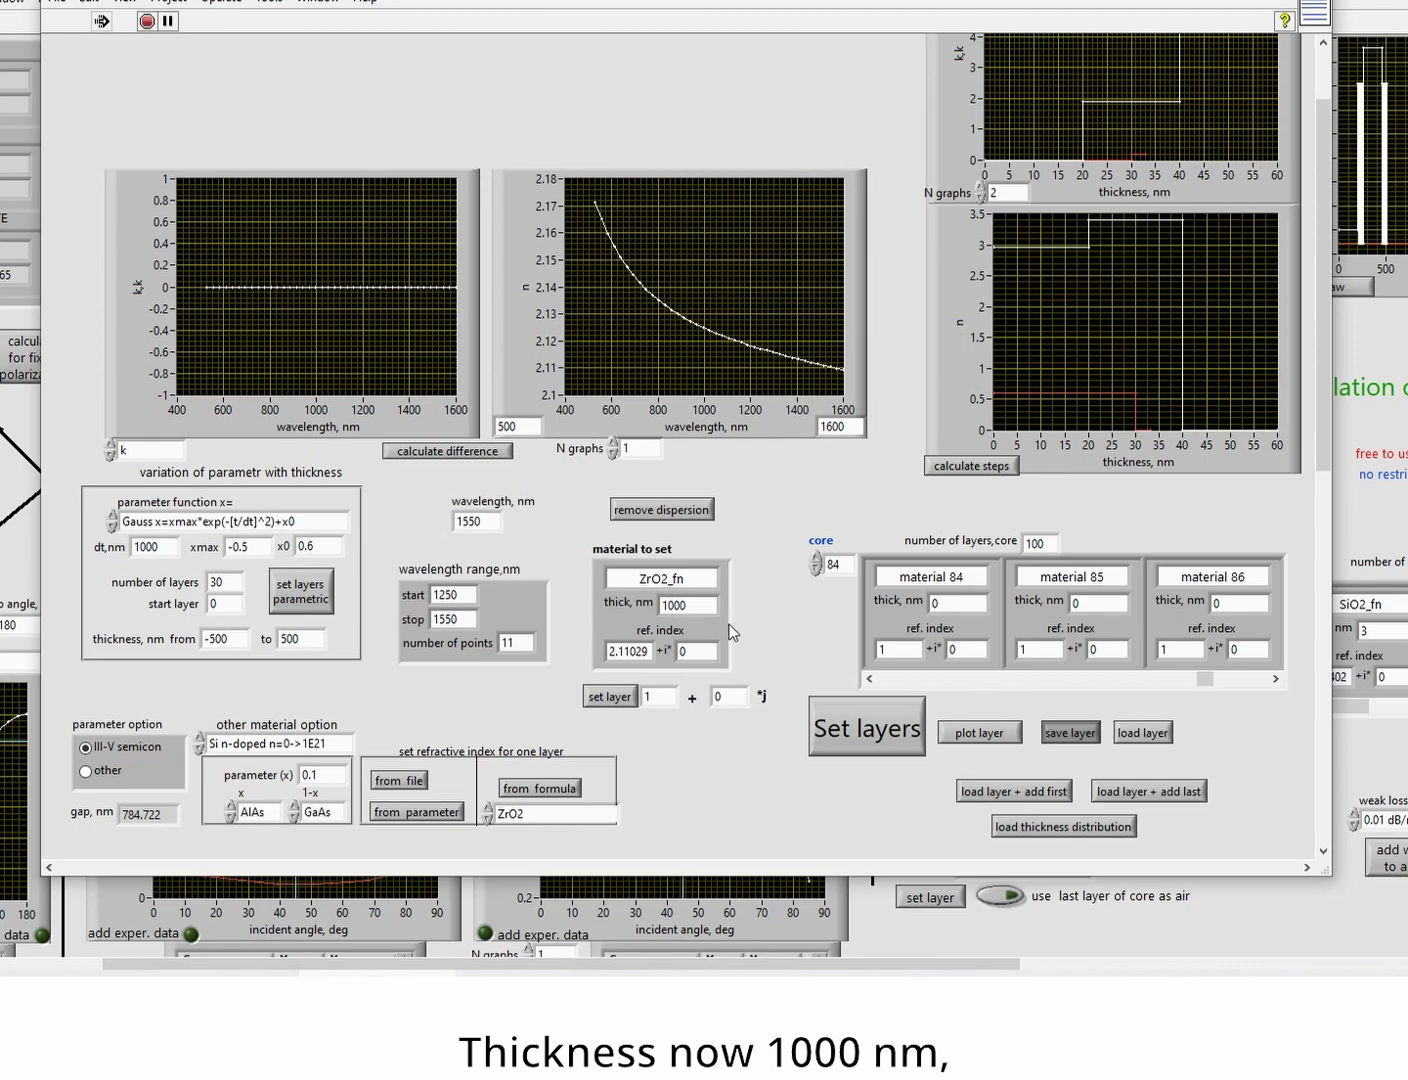
- Set the thickness of the ZrO2 material to set to 7 nm
{"action": "left_click_drag", "start_coordinate": [688, 605], "coordinate": [635, 601]}
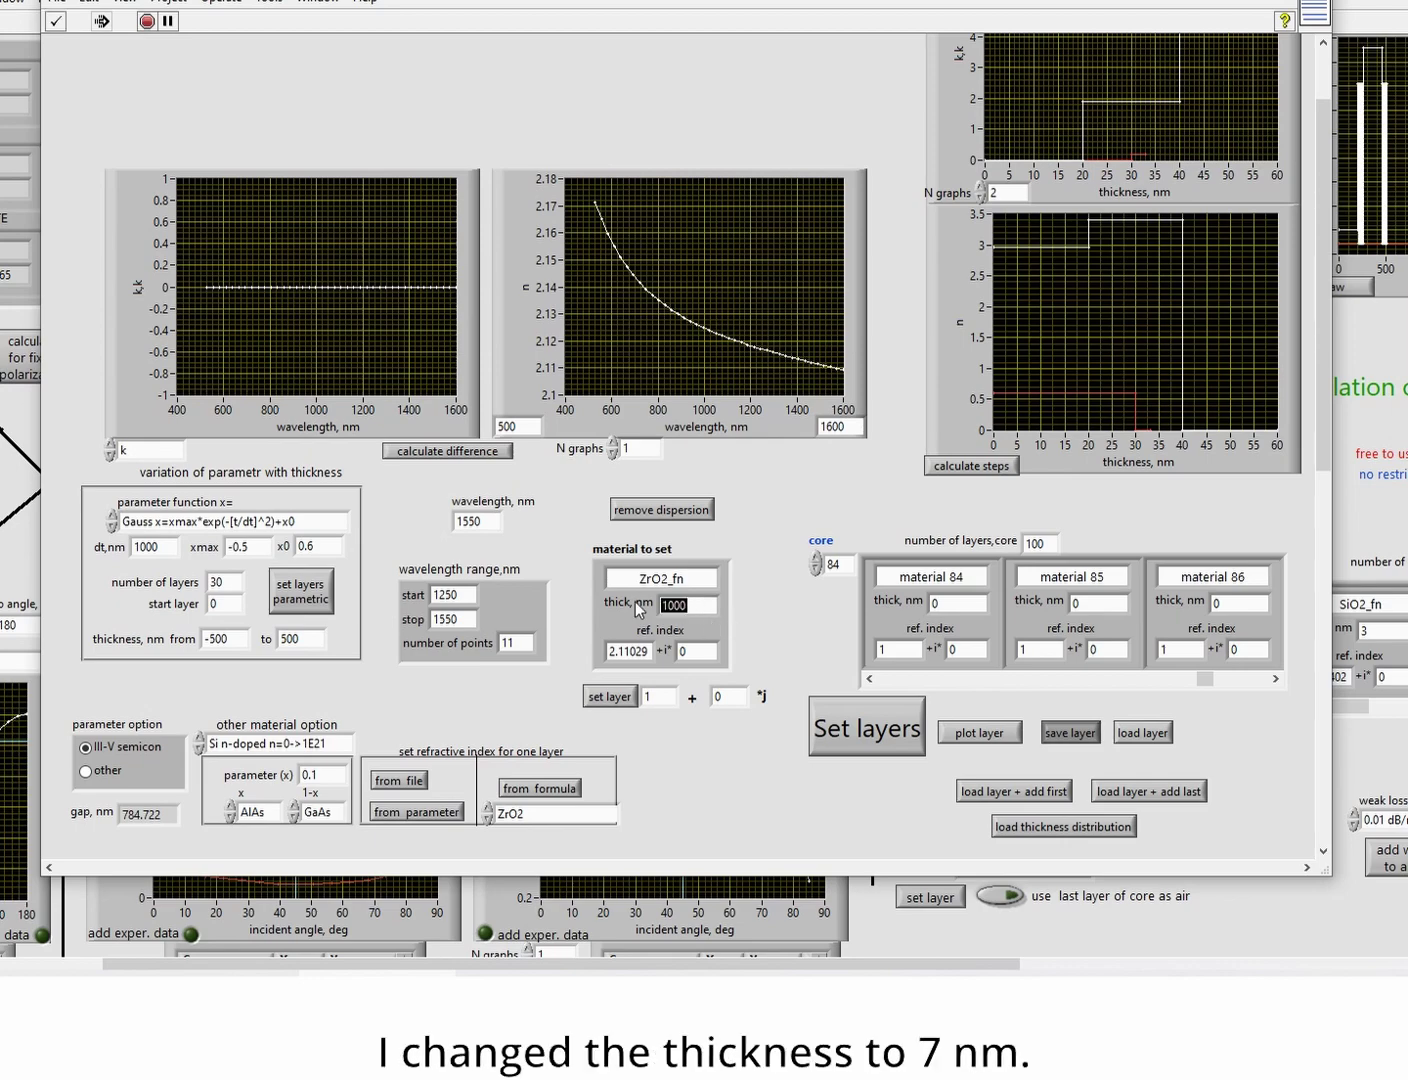
{"action": "type", "text": "7"}
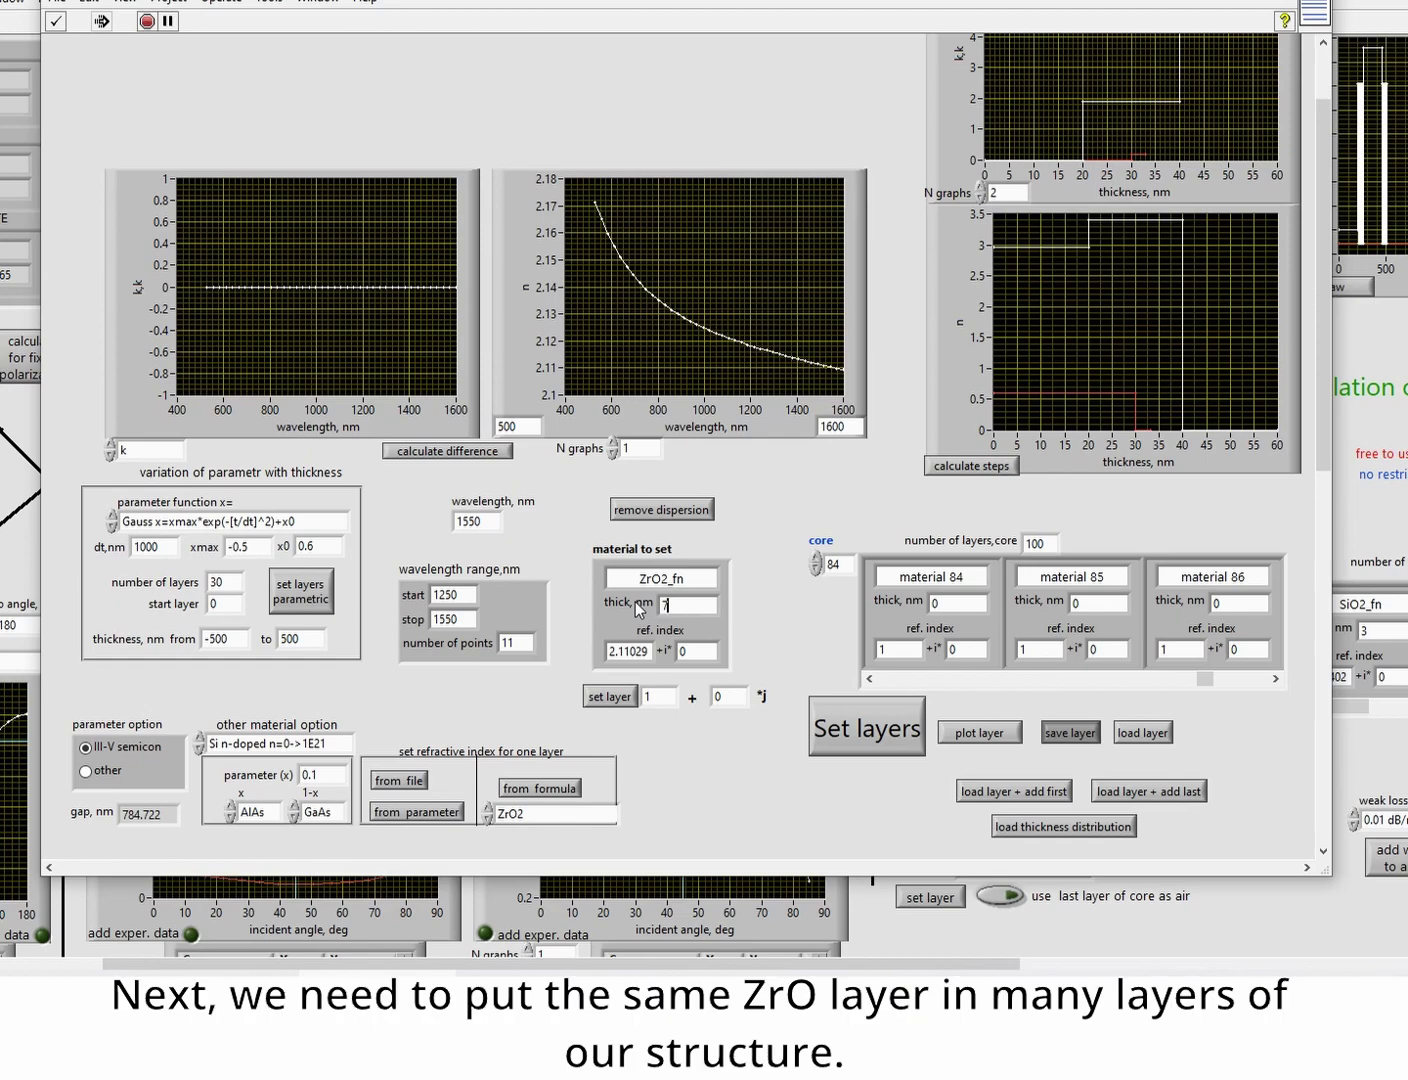
{"action": "left_click", "coordinate": [780, 635]}
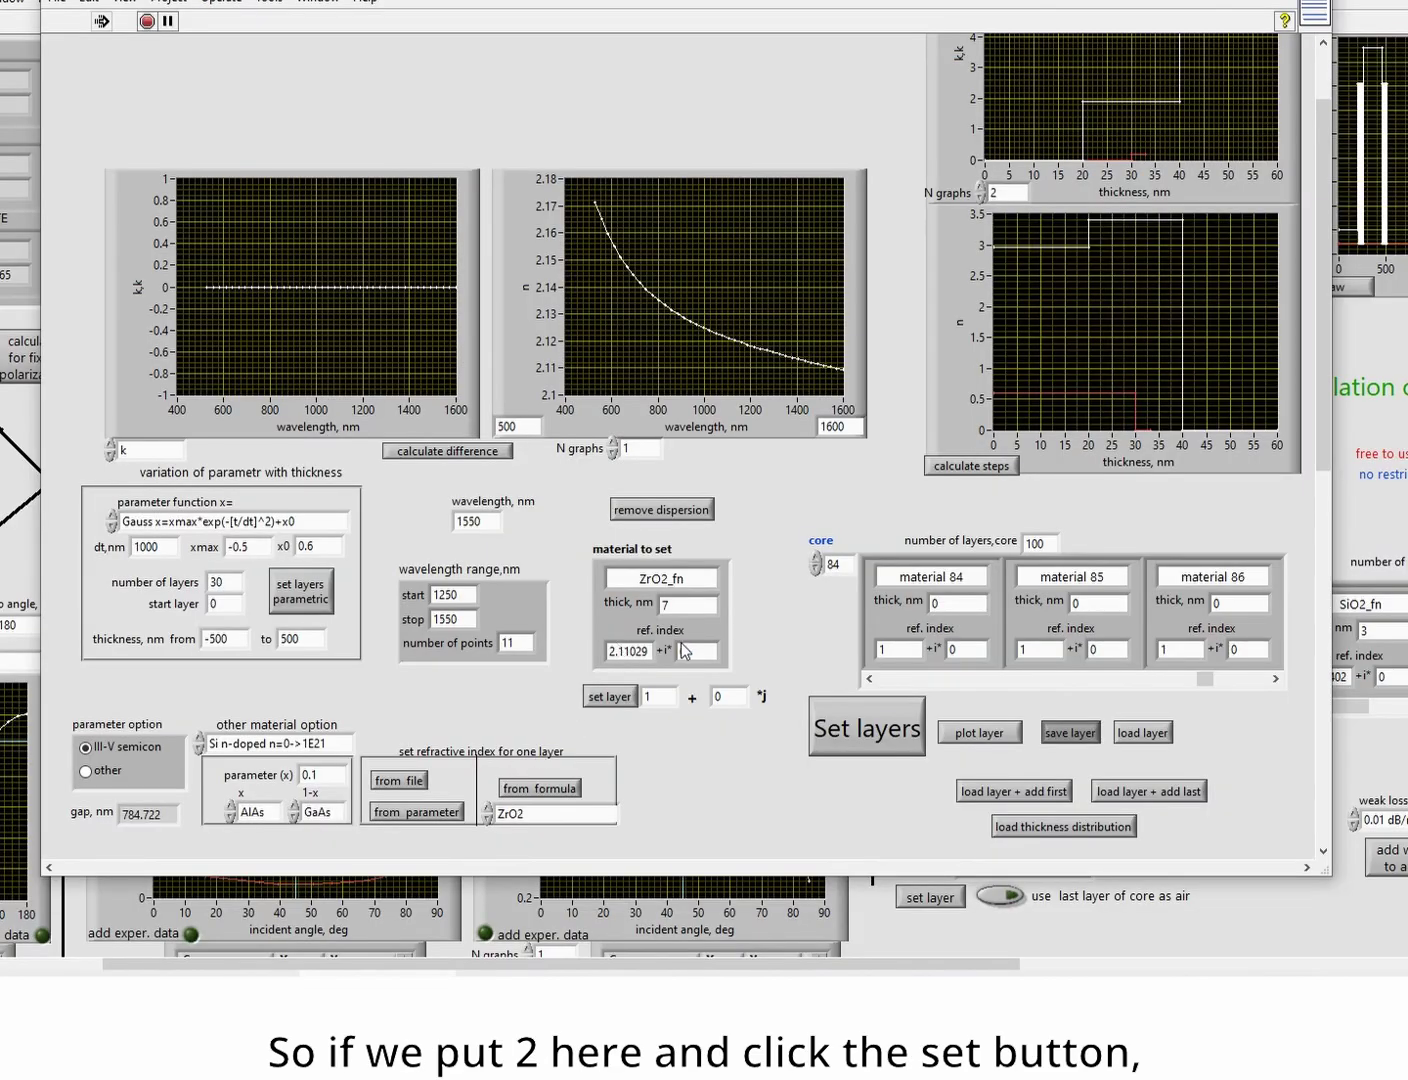
- Assign the ZrO2 material to every second core layer by setting the layer rule to 0 + 2*j
{"action": "left_click", "coordinate": [728, 694]}
{"action": "double_click", "coordinate": [727, 695]}
{"action": "double_click", "coordinate": [648, 696]}
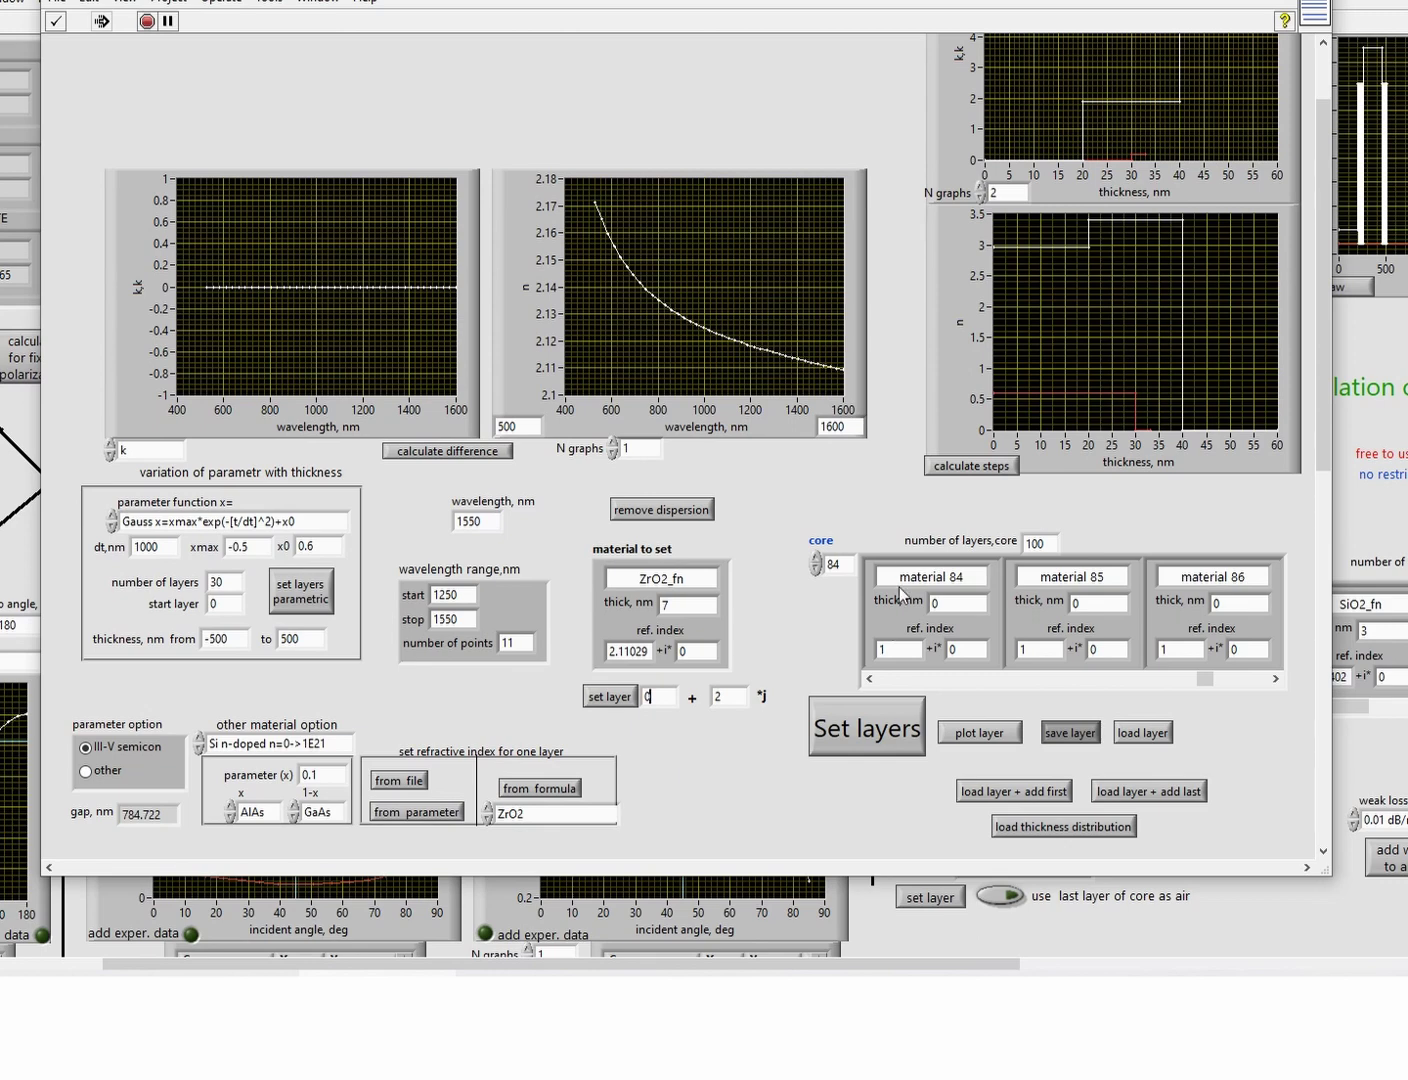
{"action": "left_click_drag", "start_coordinate": [1196, 683], "coordinate": [885, 683]}
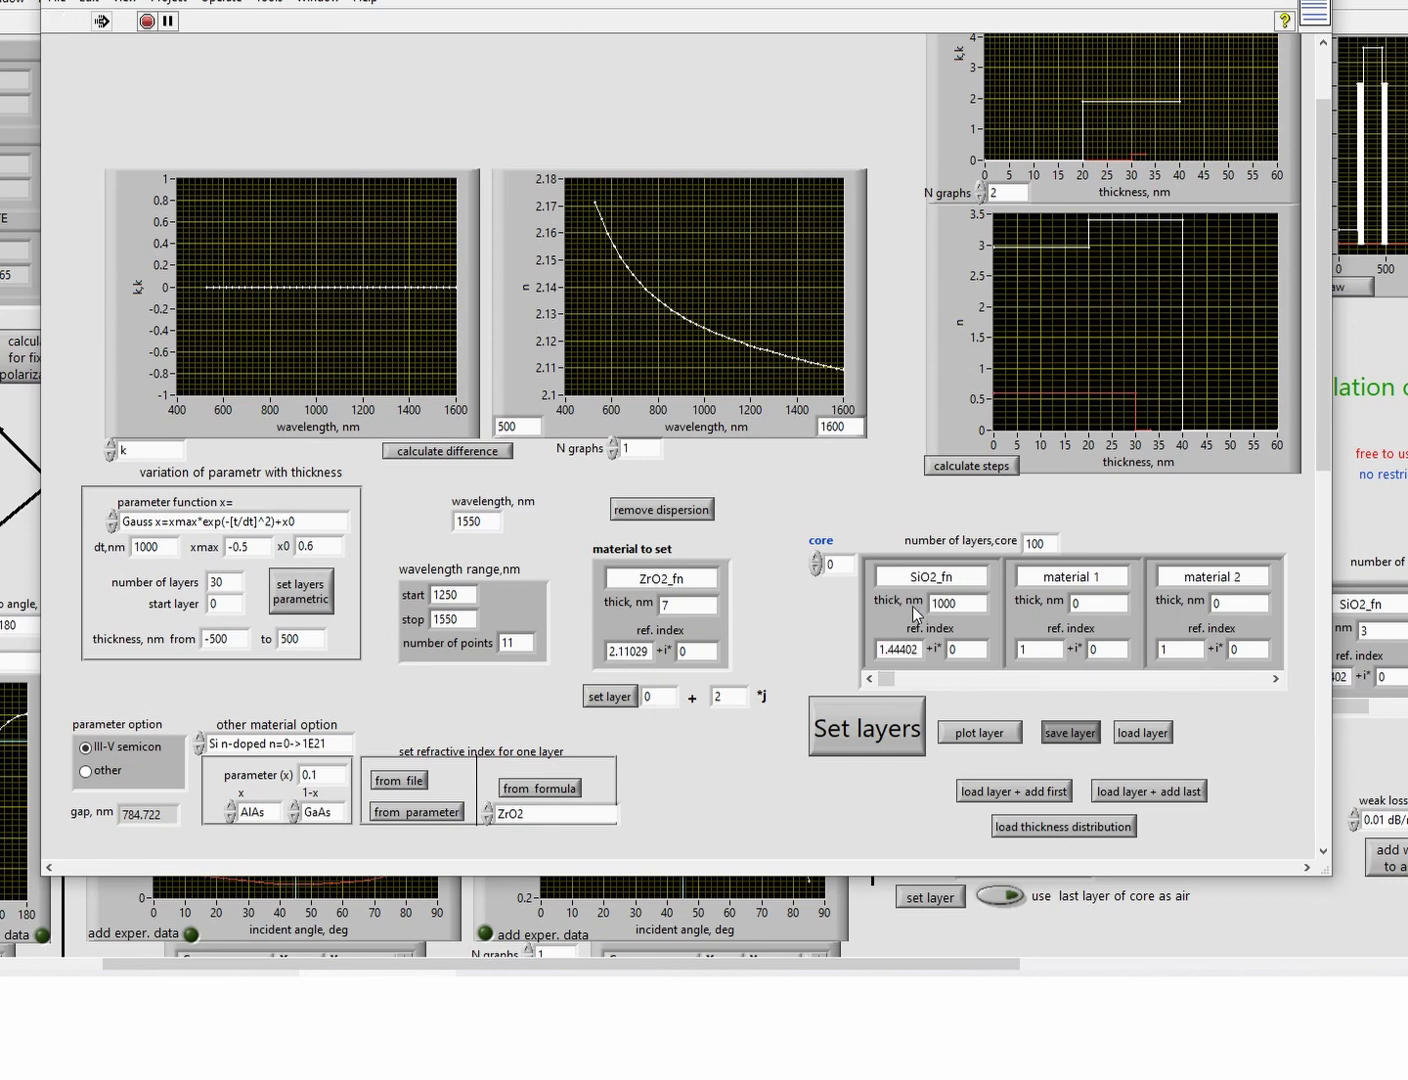
{"action": "left_click", "coordinate": [610, 697]}
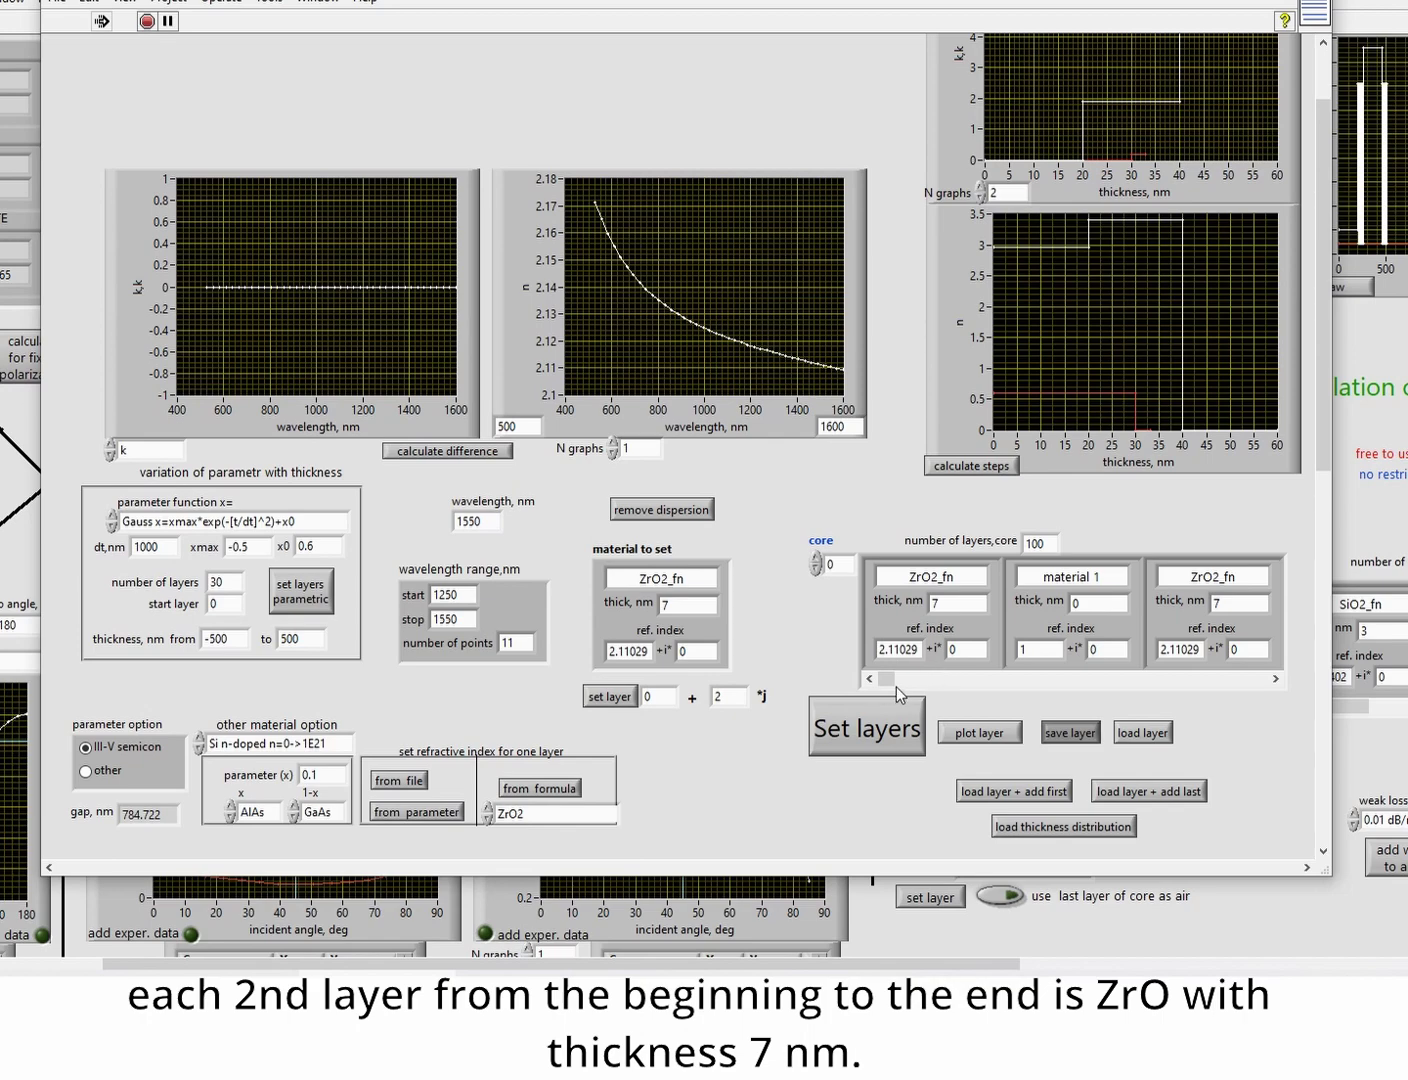
- Look through the core layers to examine how the ZrO2 layer repeats across the structure
{"action": "left_click_drag", "start_coordinate": [896, 686], "coordinate": [927, 683]}
{"action": "left_click", "coordinate": [1128, 679]}
{"action": "left_click", "coordinate": [1138, 679]}
{"action": "left_click", "coordinate": [1153, 679]}
{"action": "left_click", "coordinate": [1153, 679]}
{"action": "left_click", "coordinate": [1153, 679]}
{"action": "left_click_drag", "start_coordinate": [985, 687], "coordinate": [1239, 683]}
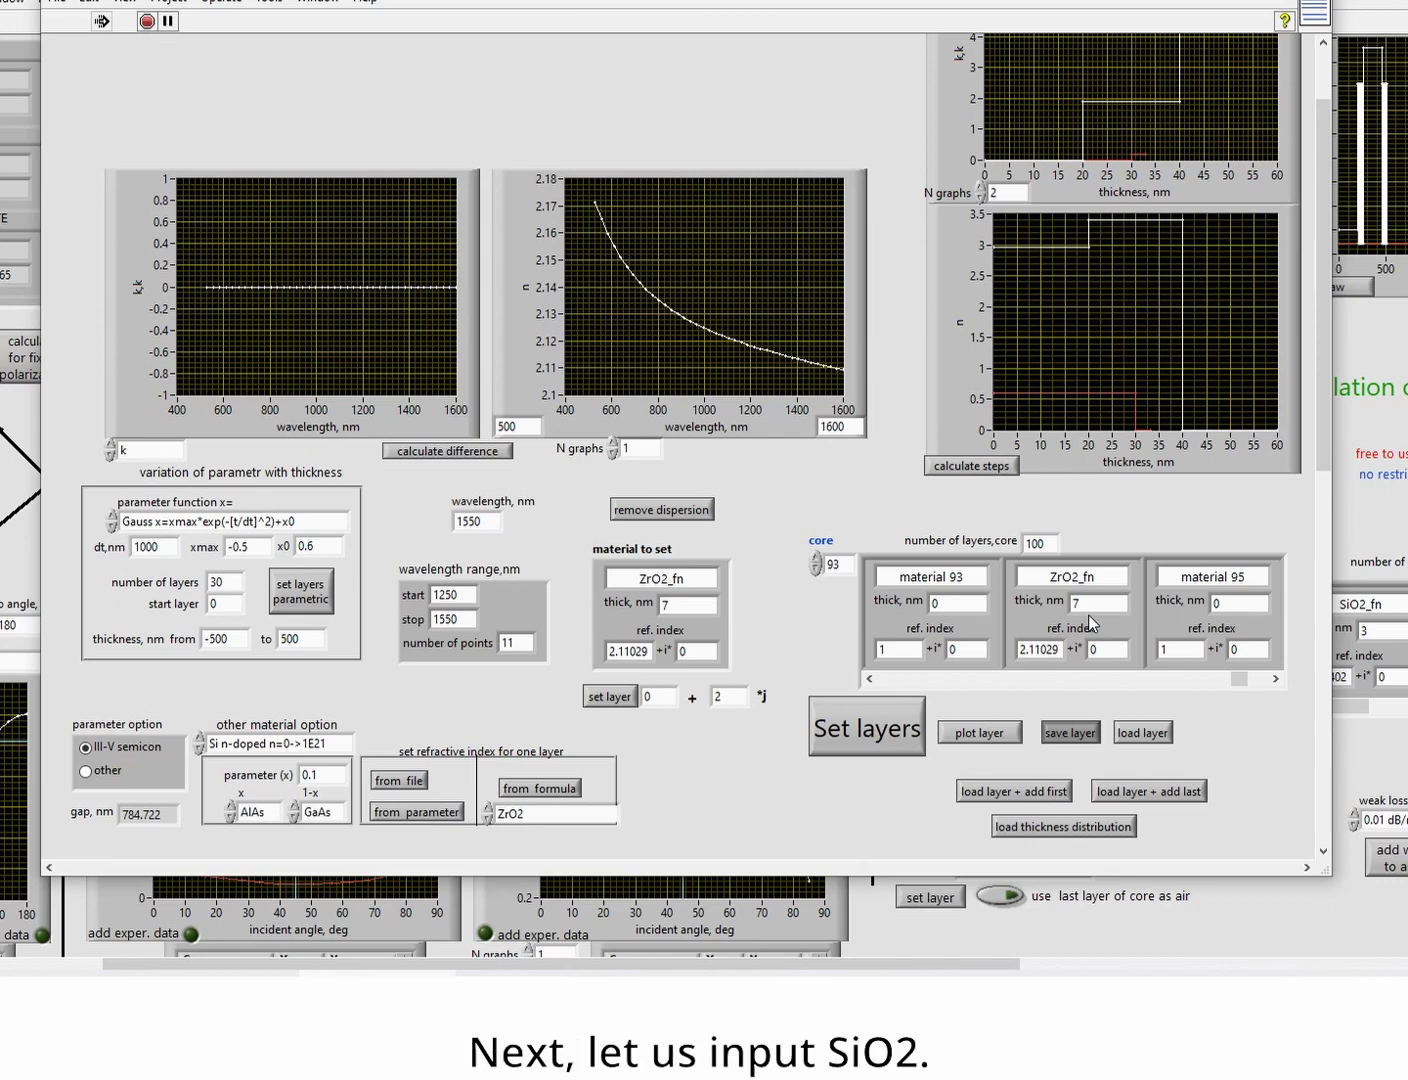
- Load the SiO2 refractive index from the formula, with 2 refractive index graphs displayed for comparison with ZrO2
{"action": "left_click", "coordinate": [565, 819]}
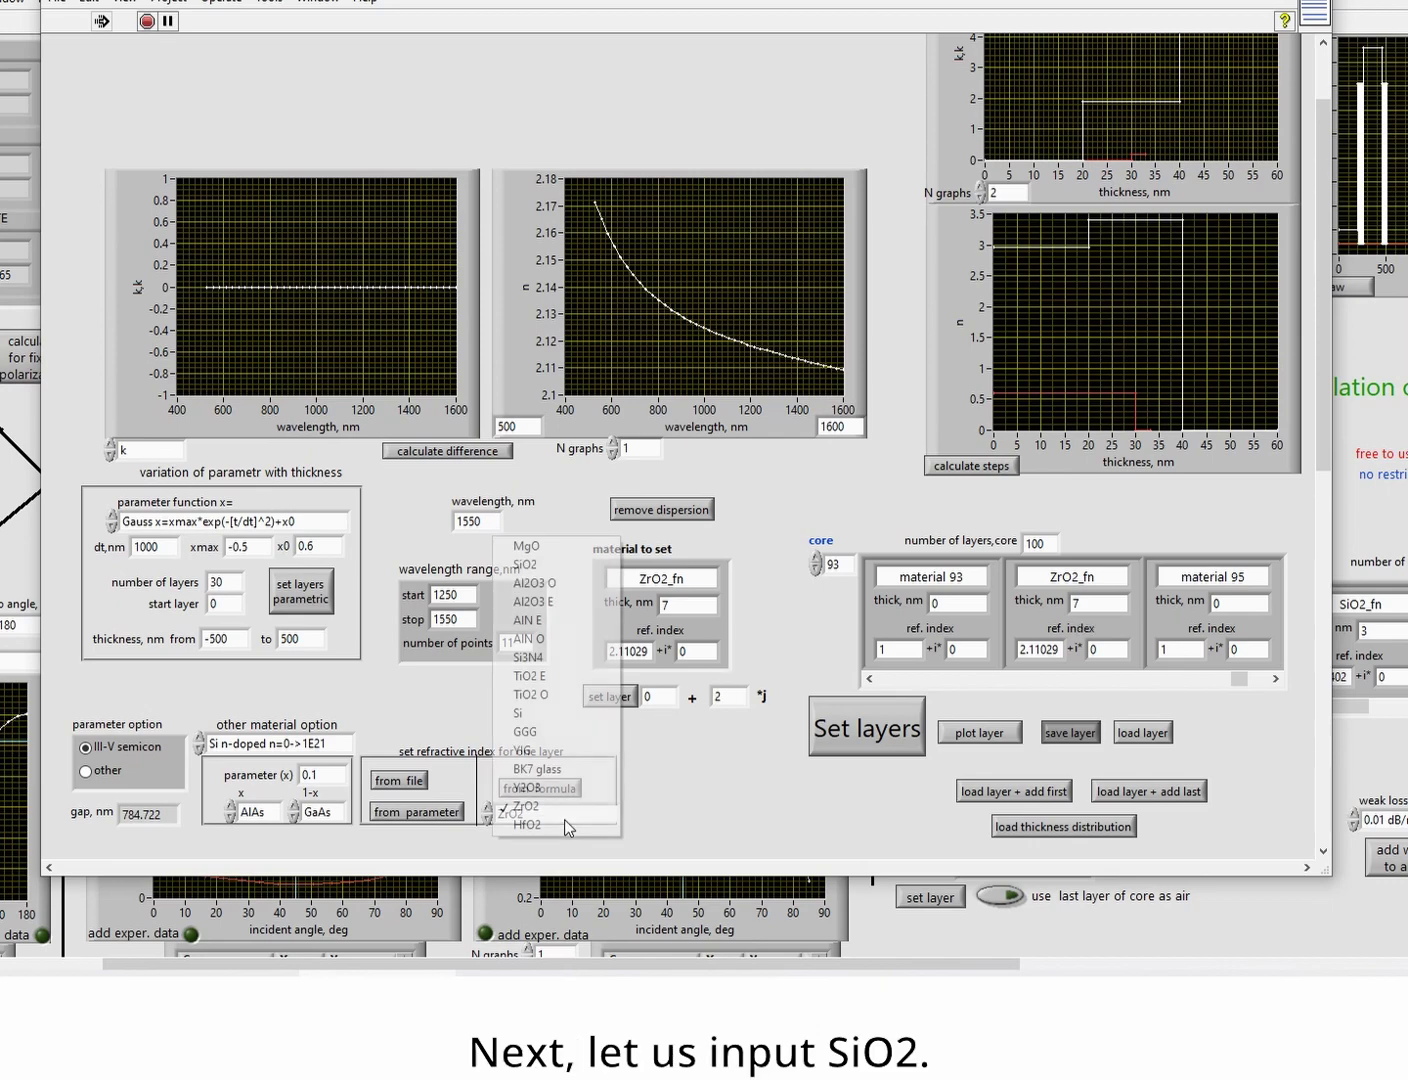
{"action": "left_click", "coordinate": [580, 567]}
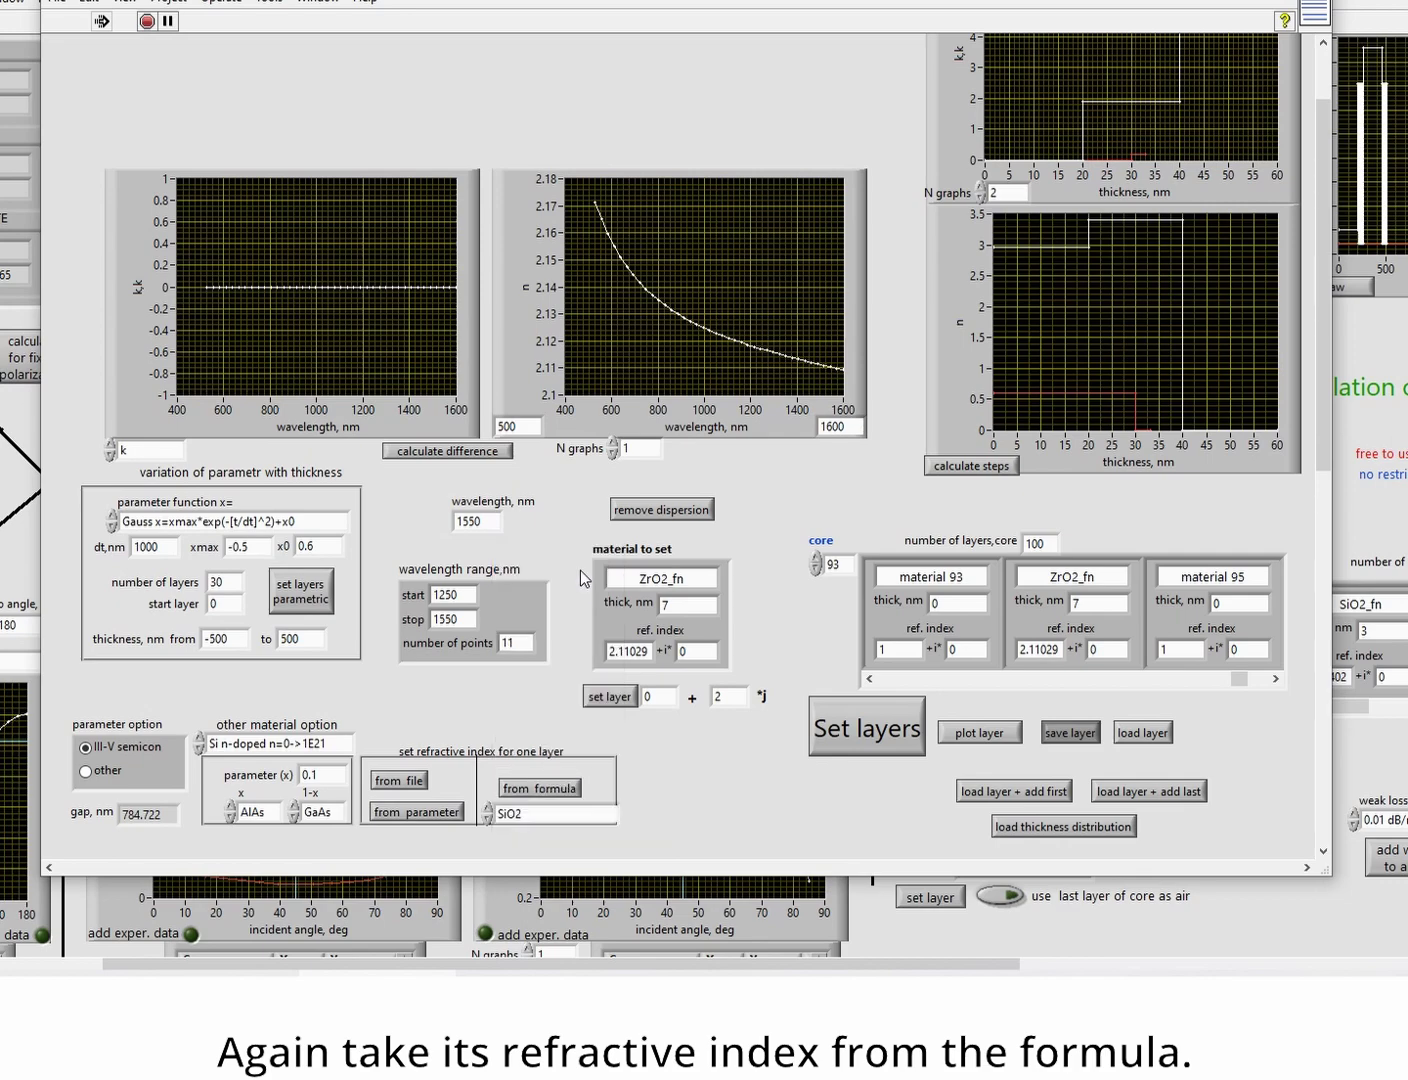
{"action": "left_click", "coordinate": [613, 443]}
{"action": "left_click", "coordinate": [556, 792]}
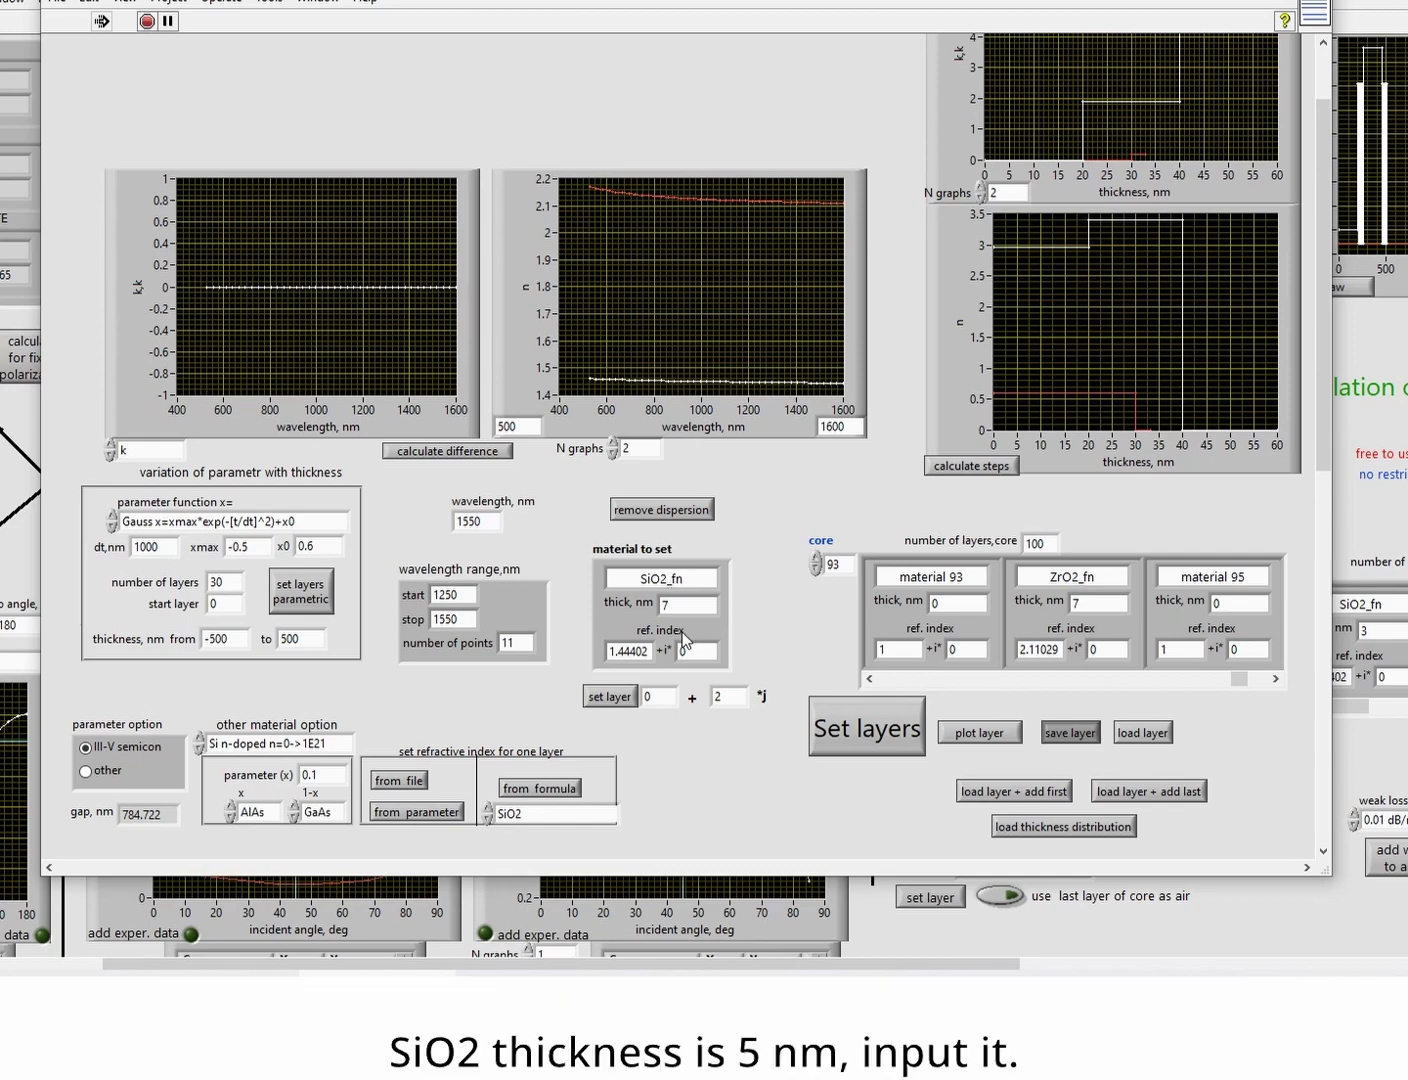
- Set the thickness of the SiO2 material to set to 5 nm
{"action": "double_click", "coordinate": [666, 605]}
{"action": "type", "text": "5"}
{"action": "key", "text": "Return"}
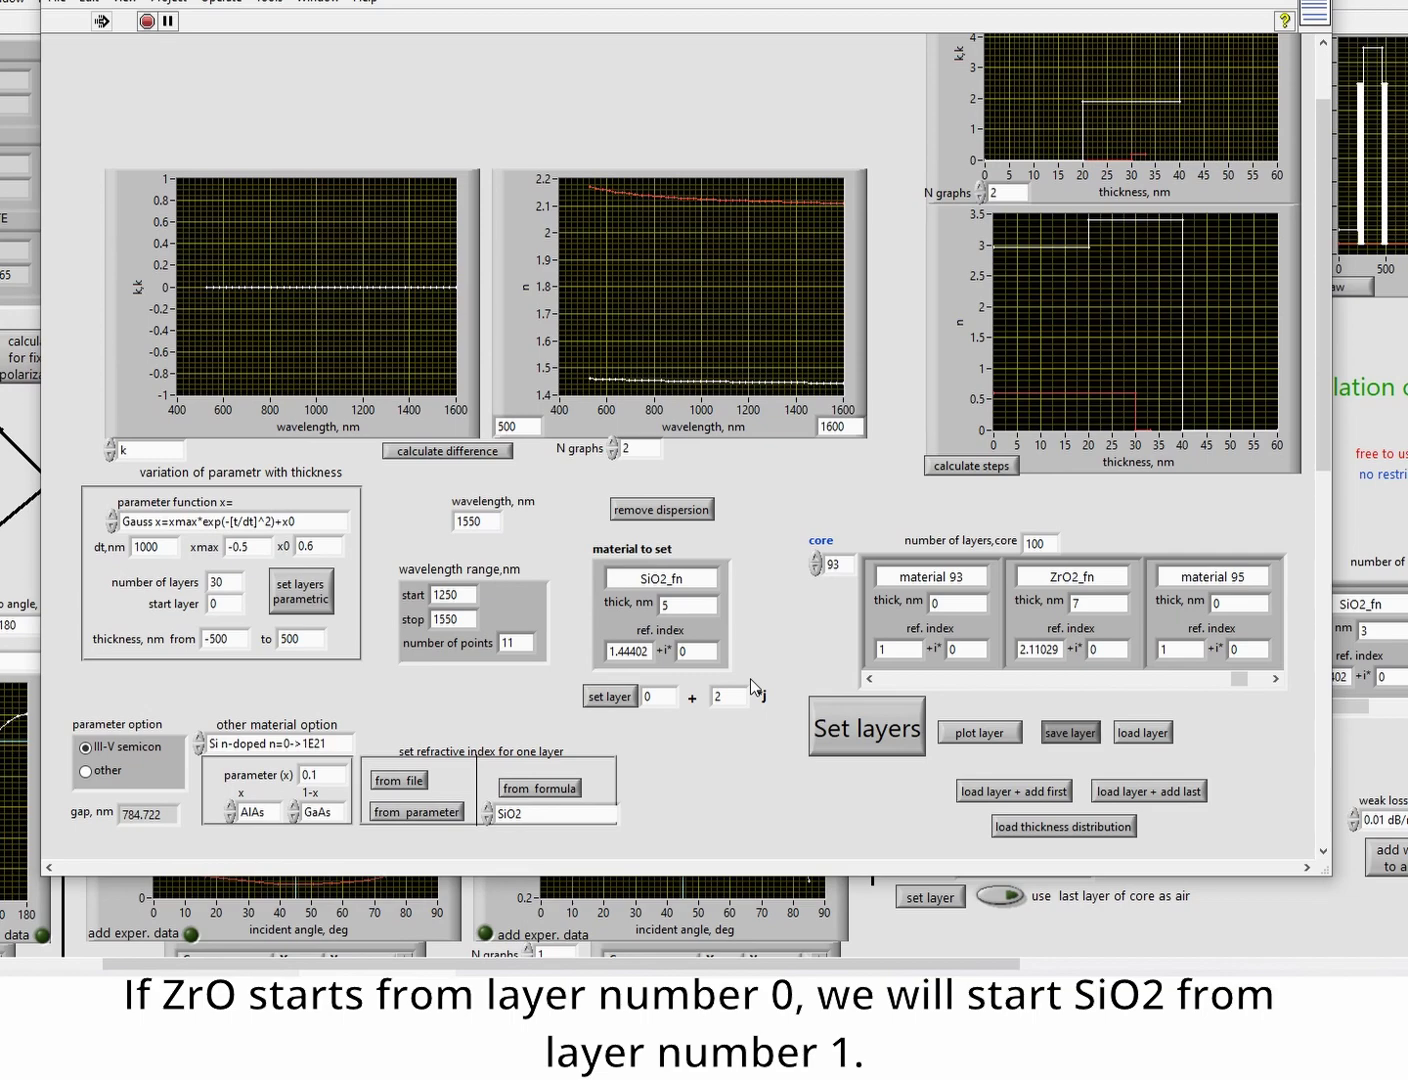
- Assign the SiO2 material to every second core layer starting from layer 1, using the rule 1 + 2*j
{"action": "left_click_drag", "start_coordinate": [1221, 675], "coordinate": [858, 677]}
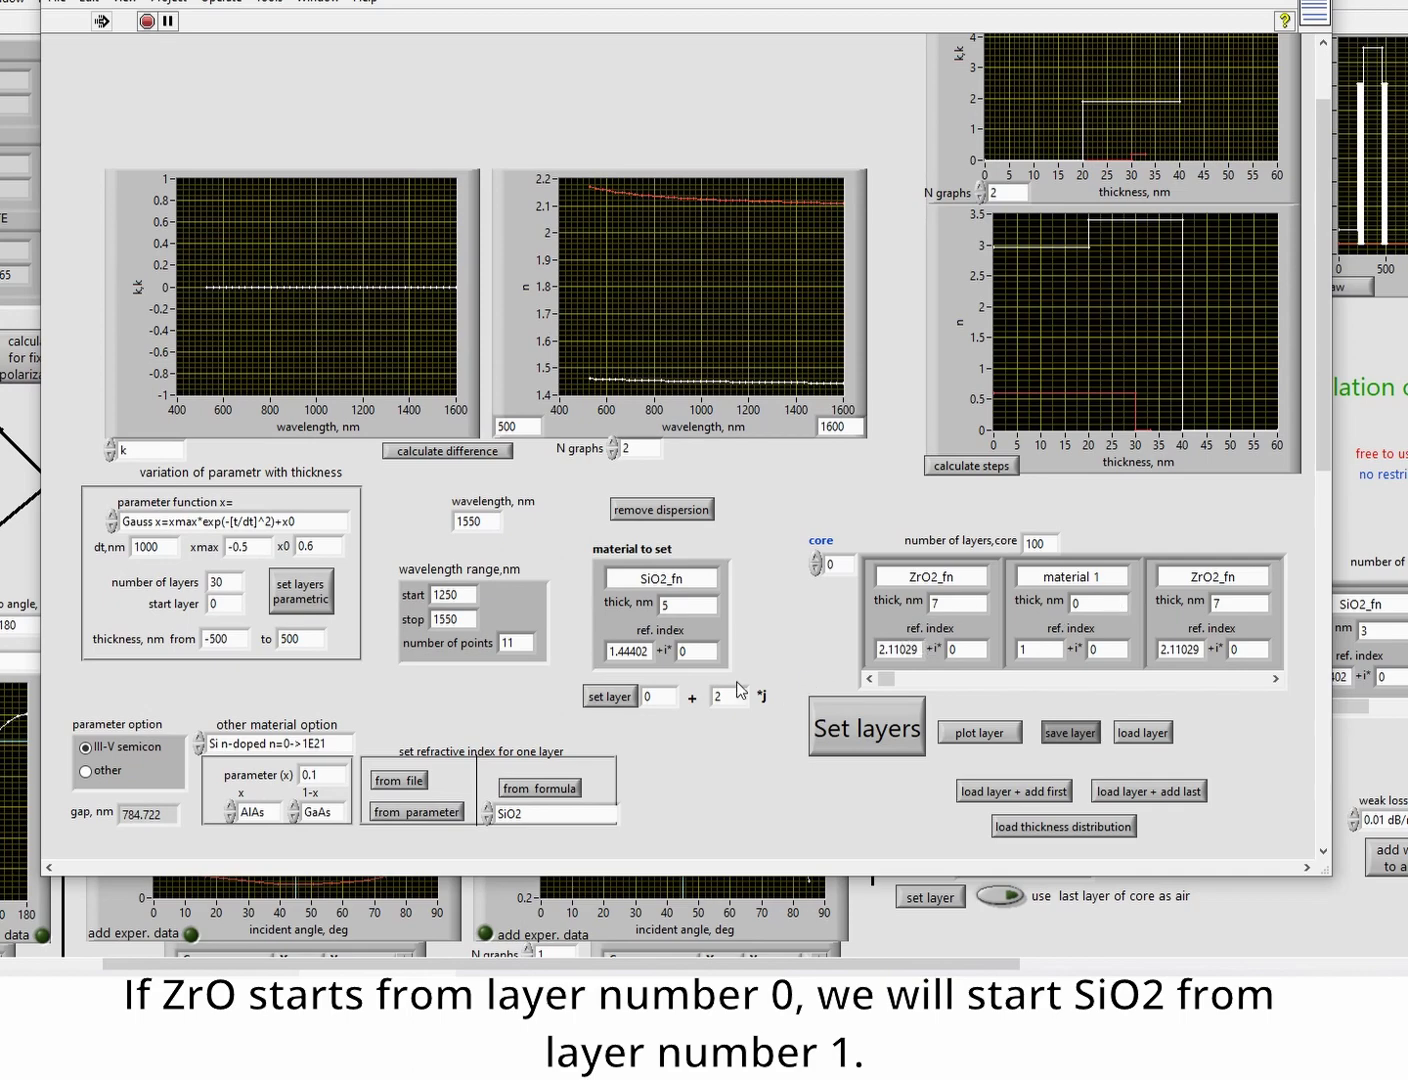
{"action": "double_click", "coordinate": [658, 696]}
{"action": "type", "text": "1"}
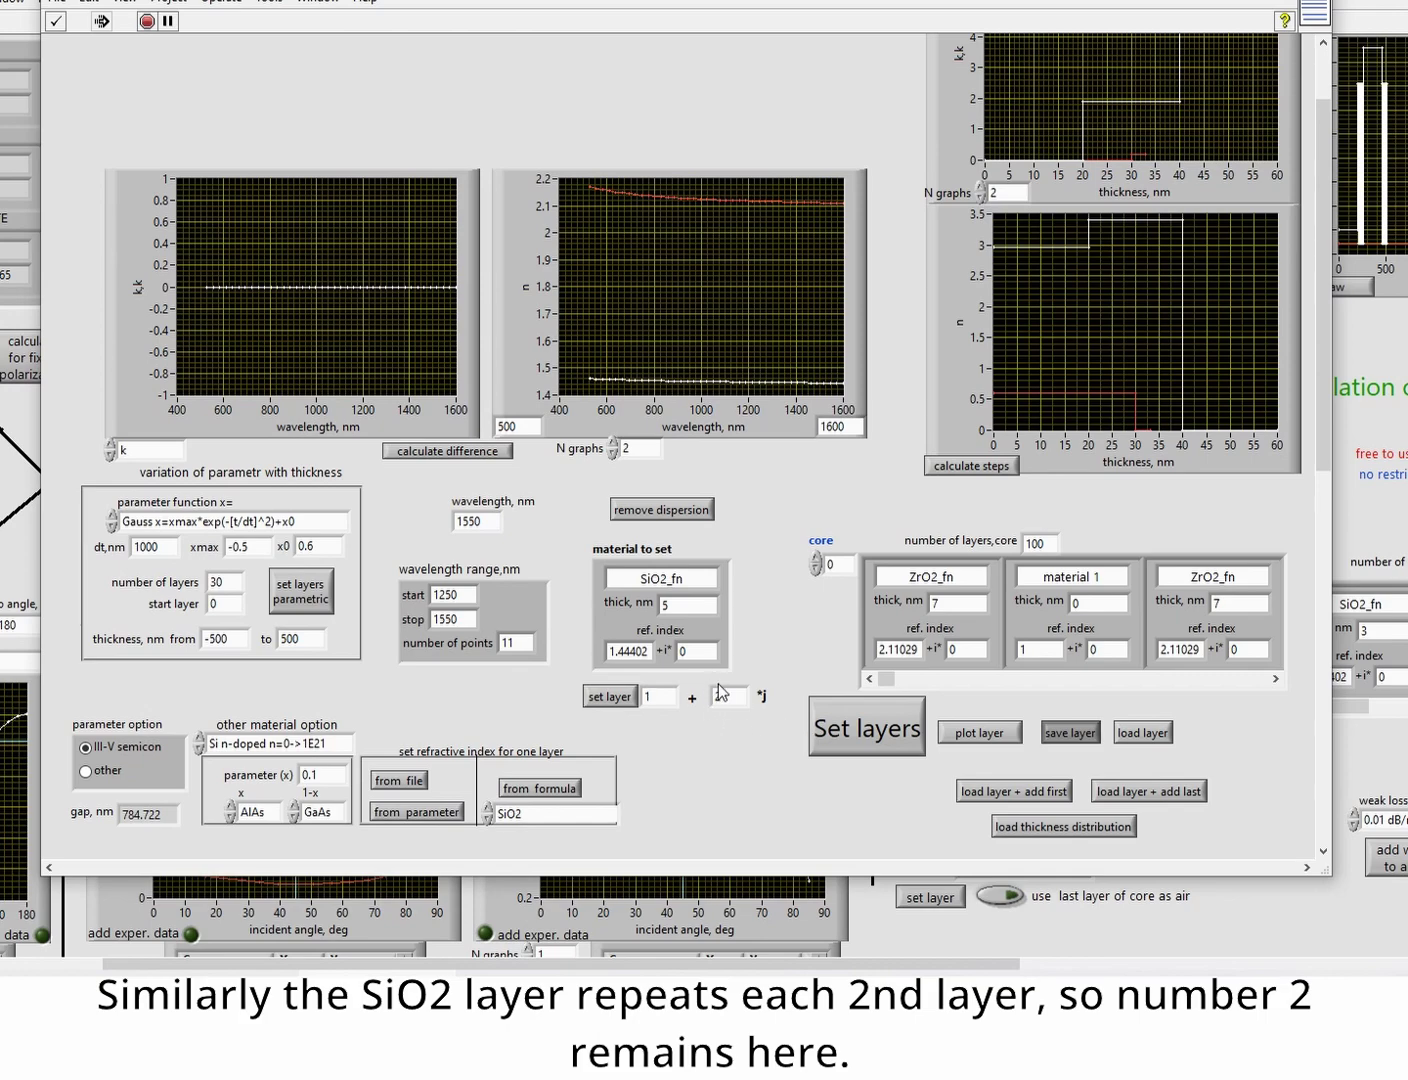
{"action": "left_click", "coordinate": [609, 698]}
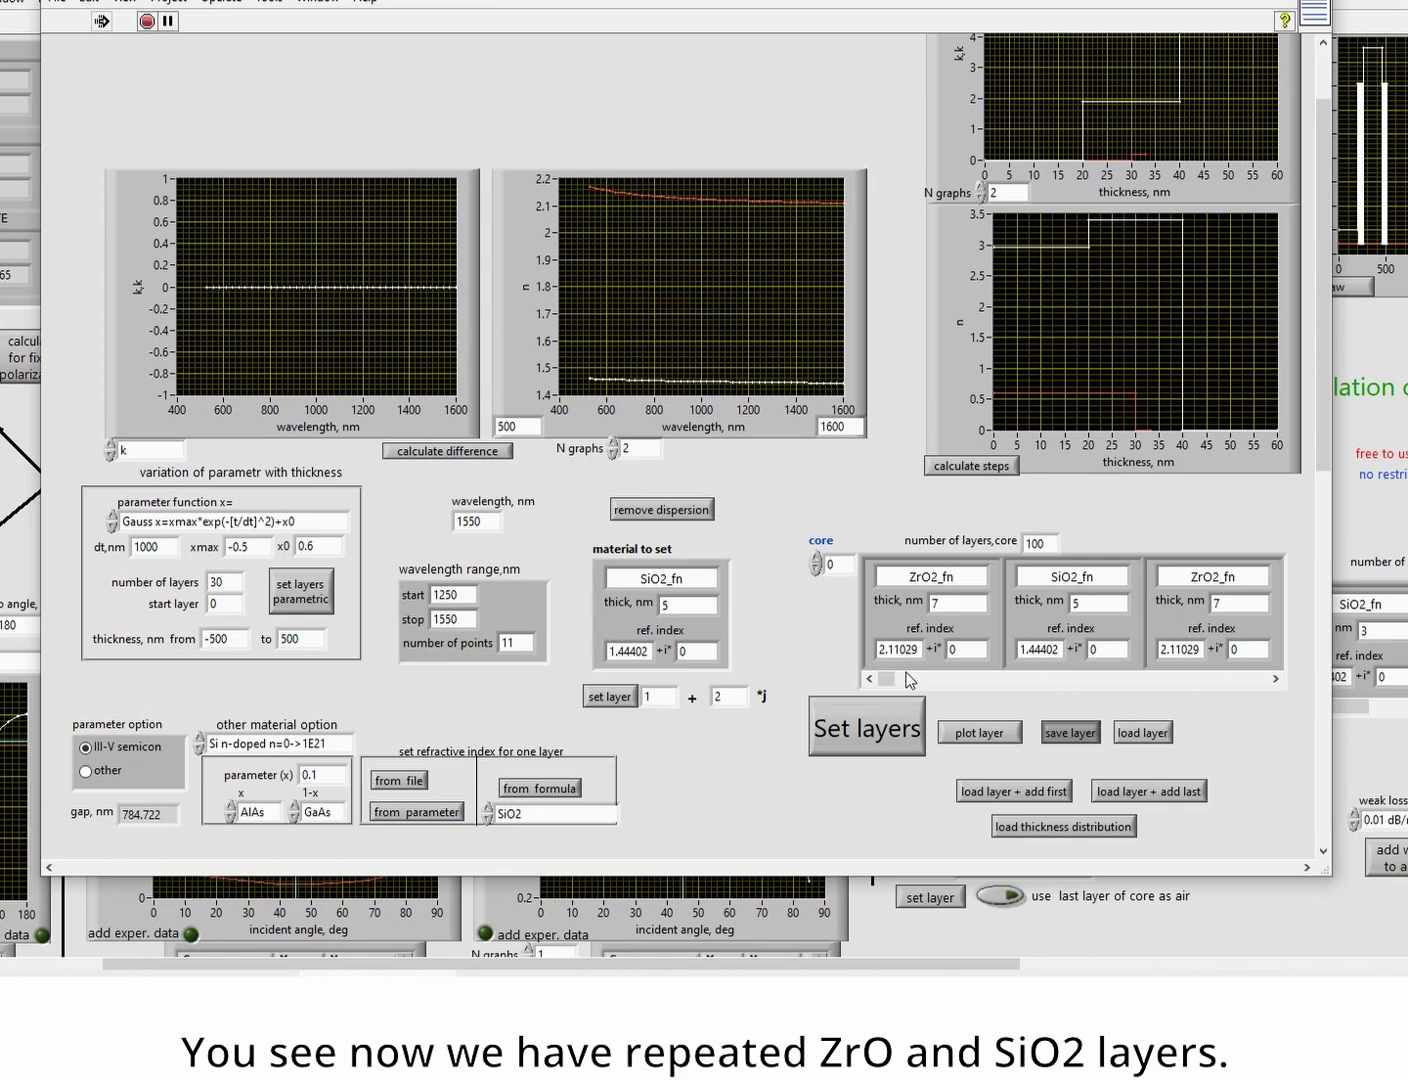
{"action": "left_click", "coordinate": [961, 681]}
{"action": "left_click", "coordinate": [1017, 687]}
{"action": "left_click_drag", "start_coordinate": [945, 680], "coordinate": [893, 666]}
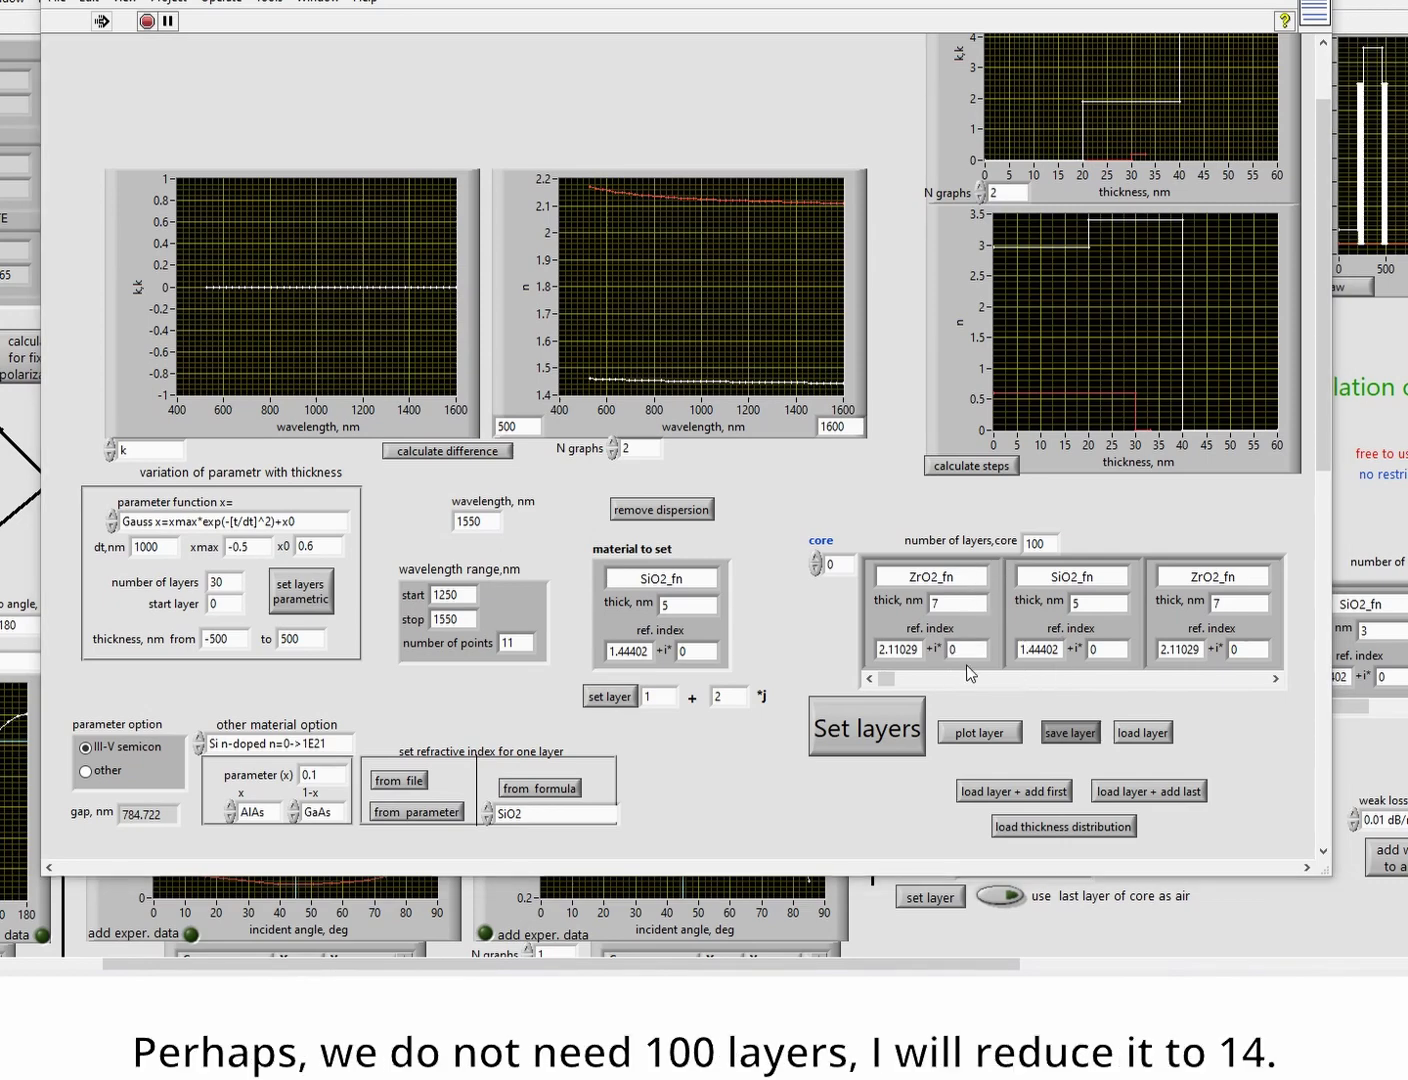
- Reduce the number of core layers to 14
{"action": "left_click", "coordinate": [1045, 542]}
{"action": "double_click", "coordinate": [1045, 543]}
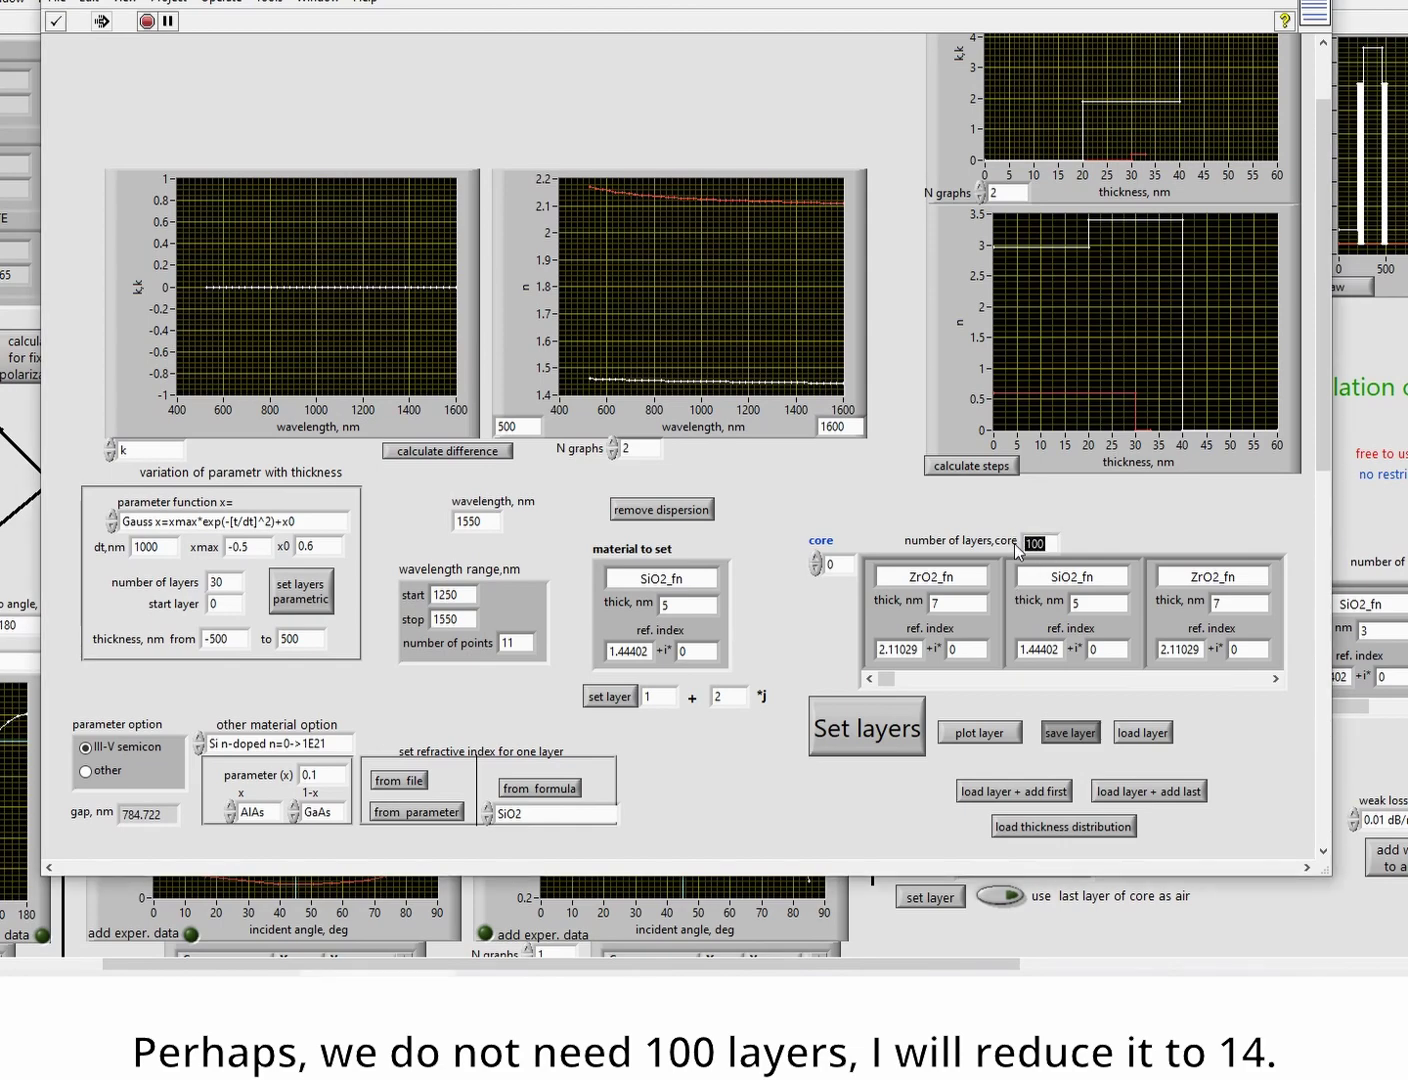
{"action": "type", "text": "14"}
{"action": "key", "text": "Return"}
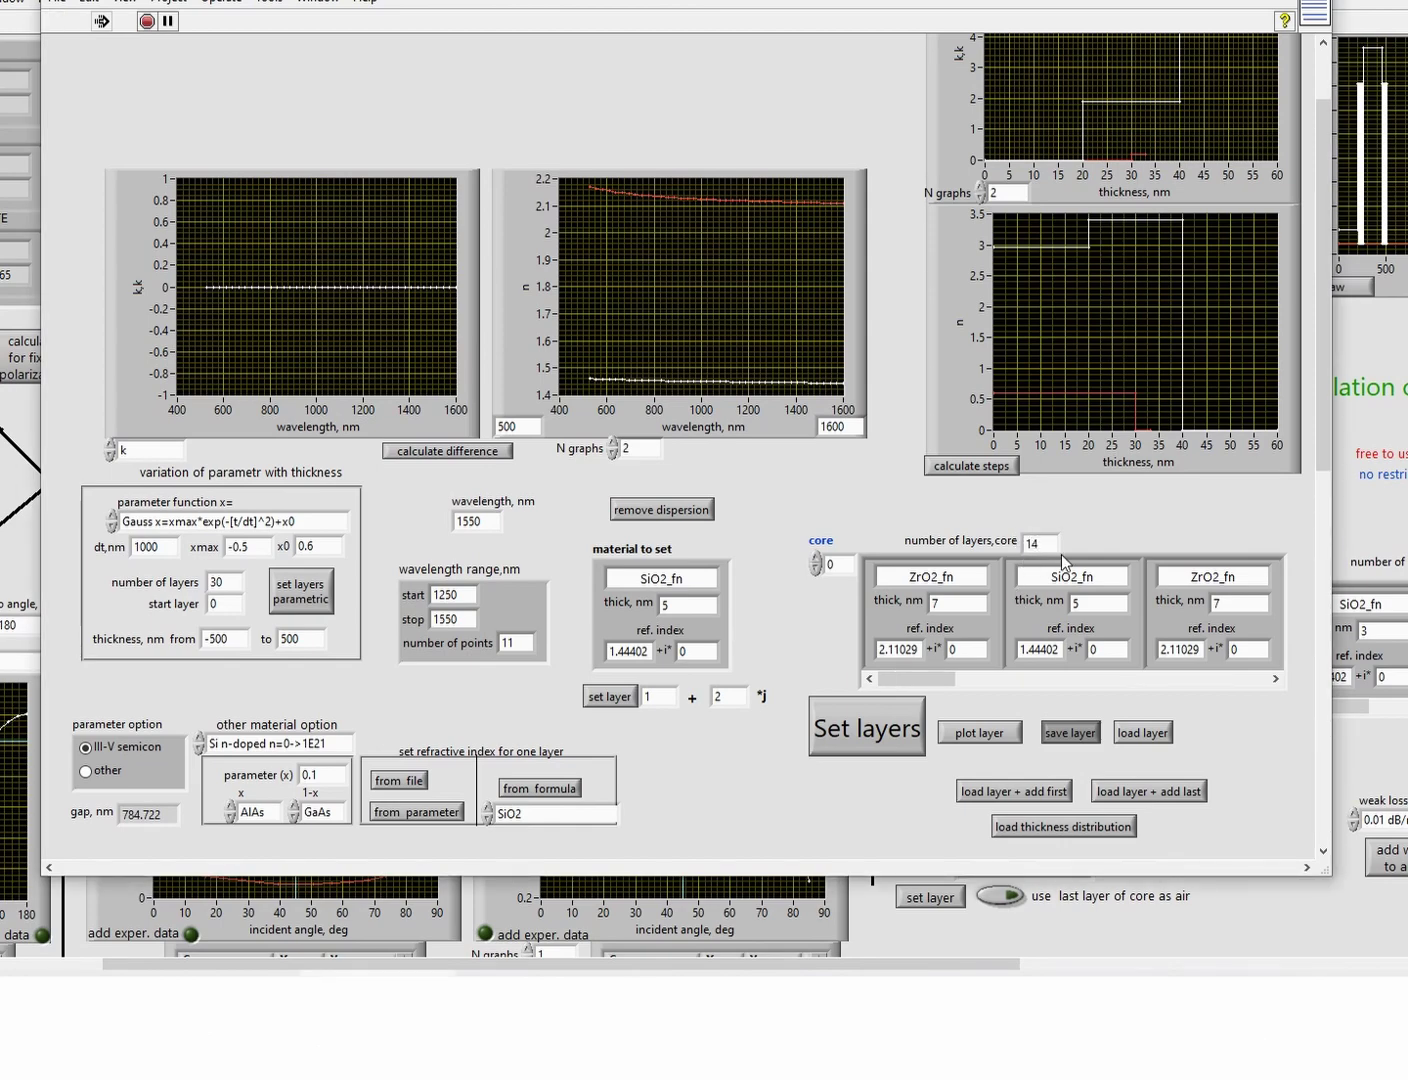
{"action": "mouse_move", "coordinate": [909, 678]}
{"action": "left_mouse_down"}
{"action": "mouse_move", "coordinate": [1235, 683]}
{"action": "mouse_move", "coordinate": [914, 684]}
{"action": "left_mouse_up"}
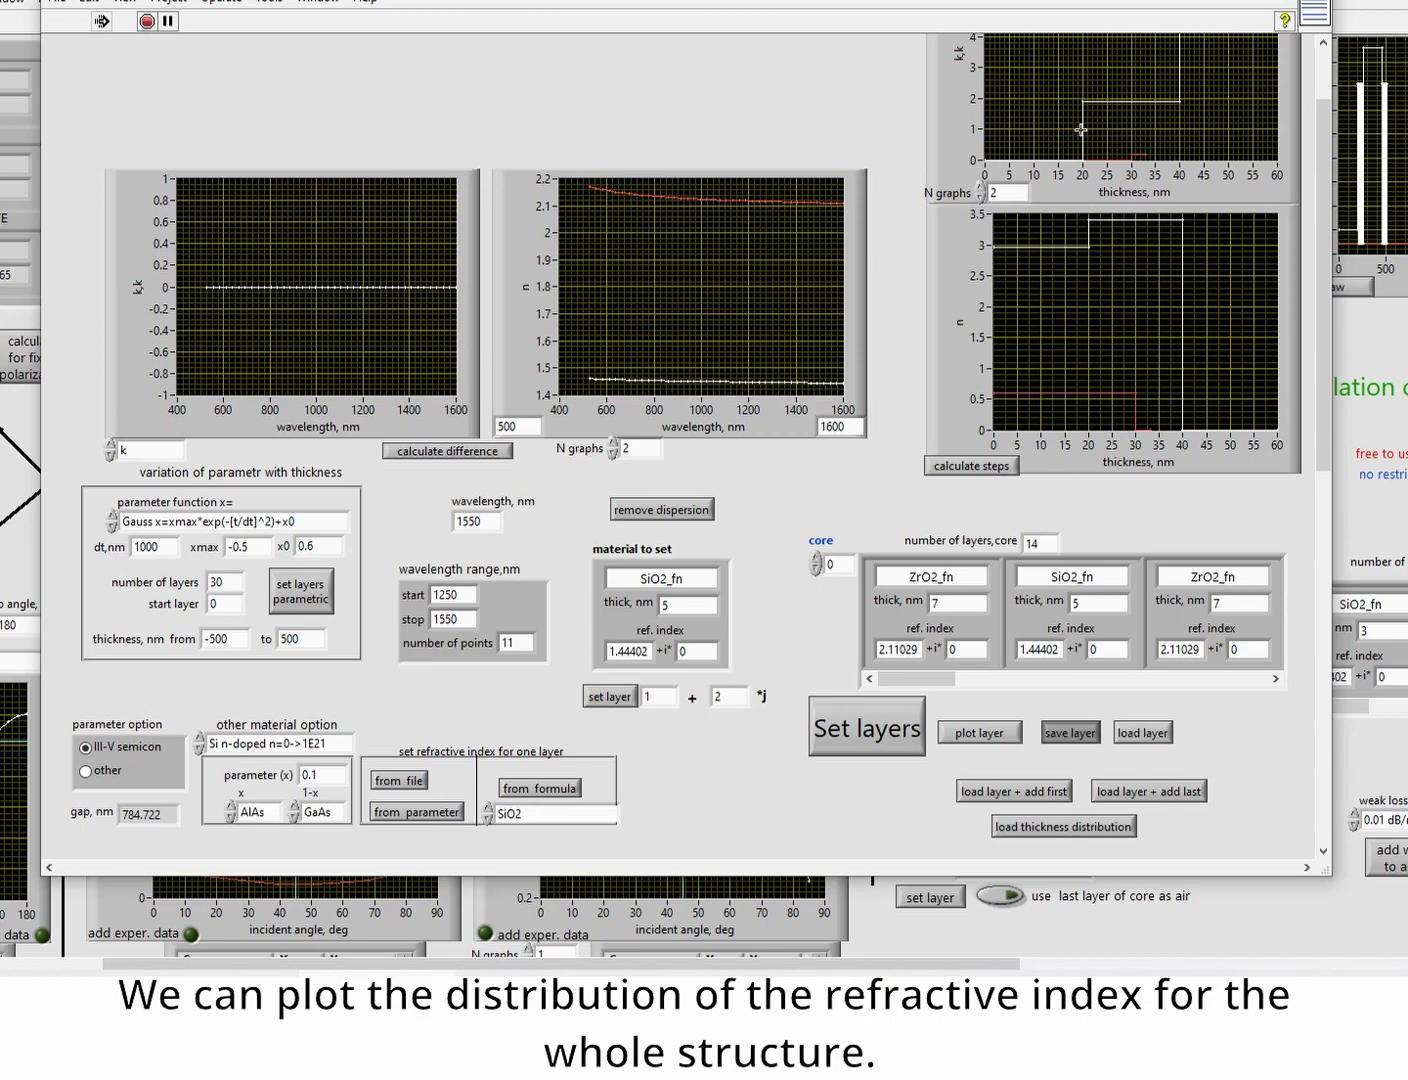
- Plot the refractive index distribution of the layers over thickness and reduce the thickness plots to 1 graph
{"action": "scroll", "coordinate": [1082, 115], "scroll_direction": "up", "scroll_amount": 1}
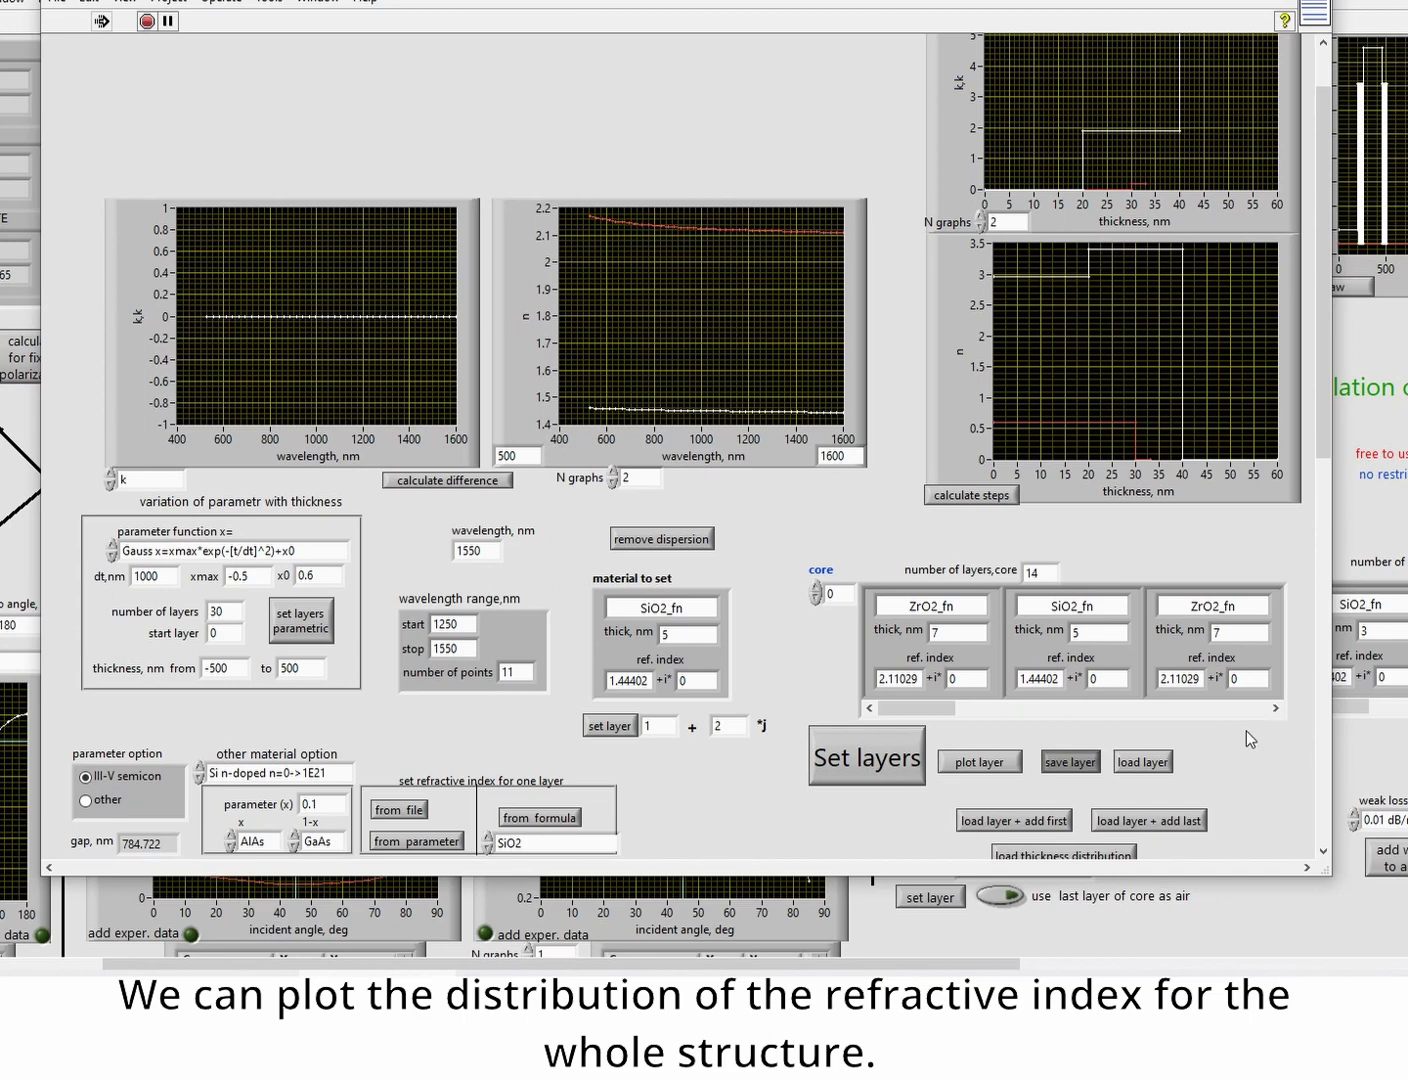
{"action": "scroll", "coordinate": [1246, 700], "scroll_direction": "down", "scroll_amount": 1}
{"action": "left_click", "coordinate": [970, 734]}
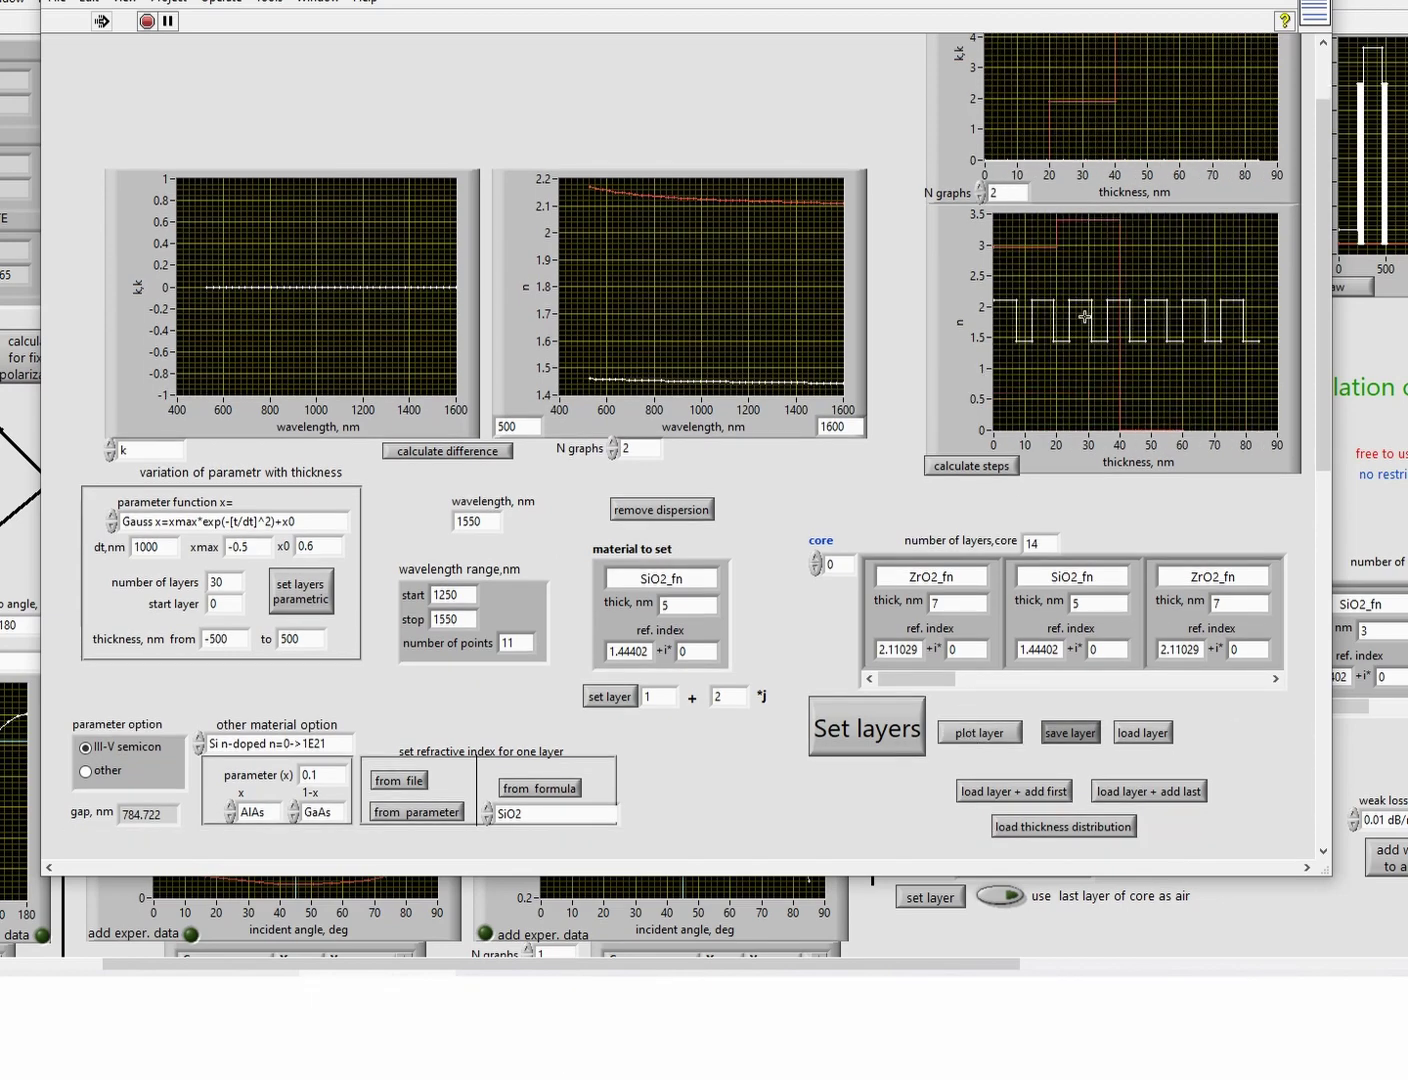
{"action": "left_click", "coordinate": [981, 198]}
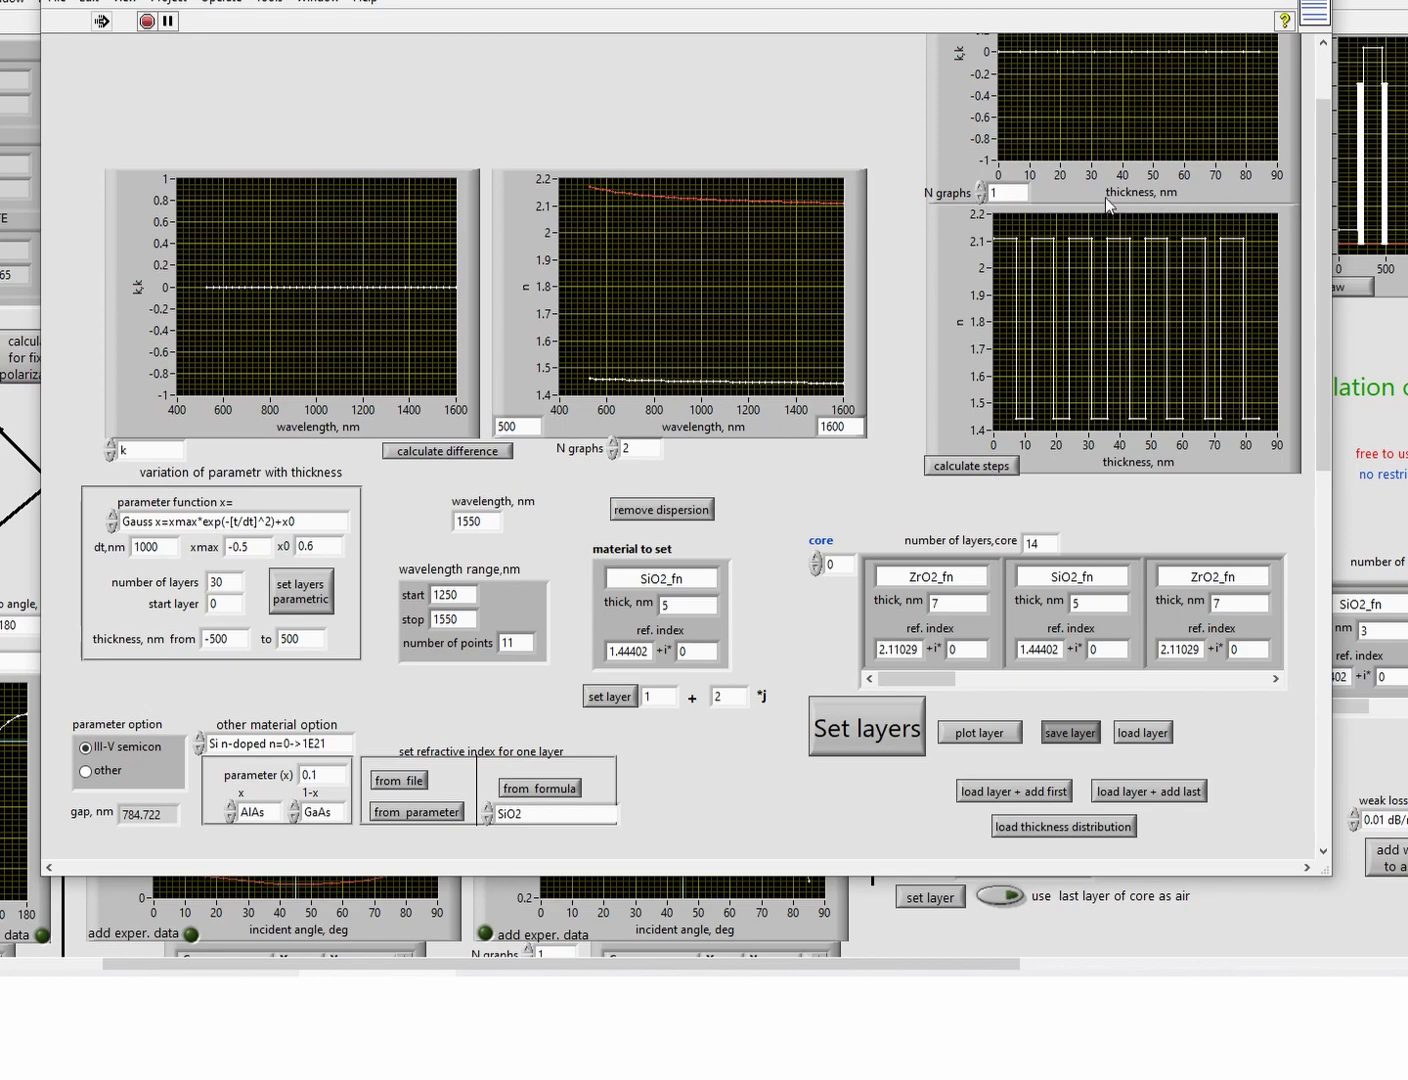
{"action": "scroll", "coordinate": [1099, 159], "scroll_direction": "up", "scroll_amount": 1}
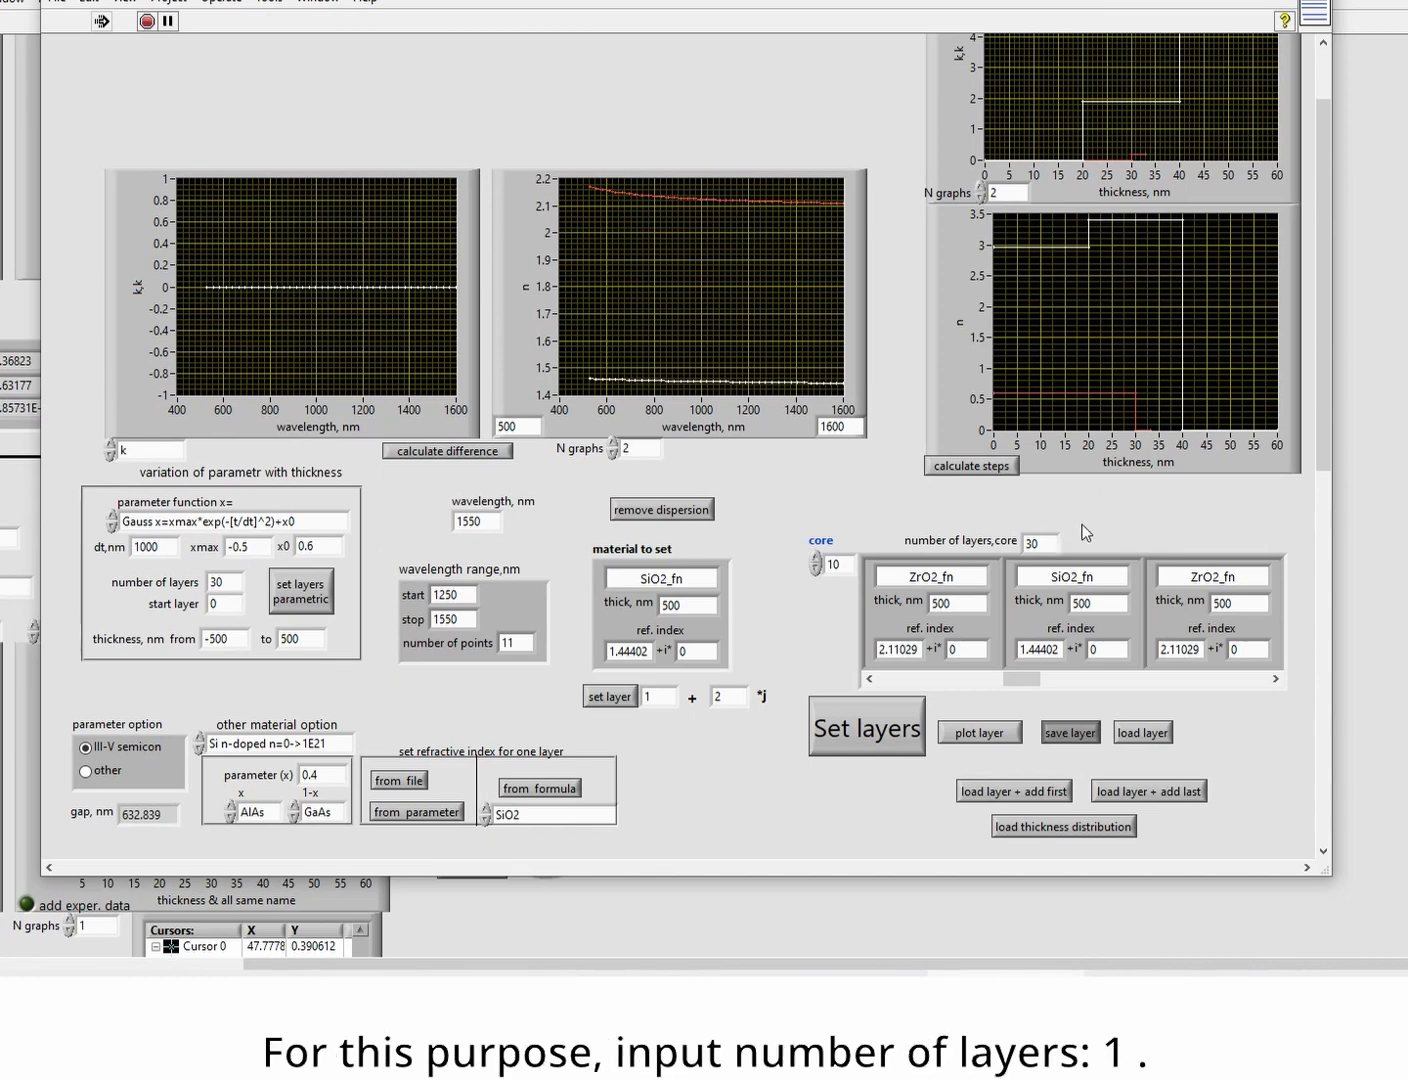
- Clear the core structure by reducing it to 1 layer, and expand it to 15 layers for the lower part
{"action": "left_click_drag", "start_coordinate": [1039, 546], "coordinate": [1023, 534]}
{"action": "type", "text": "1"}
{"action": "key", "text": "Return"}
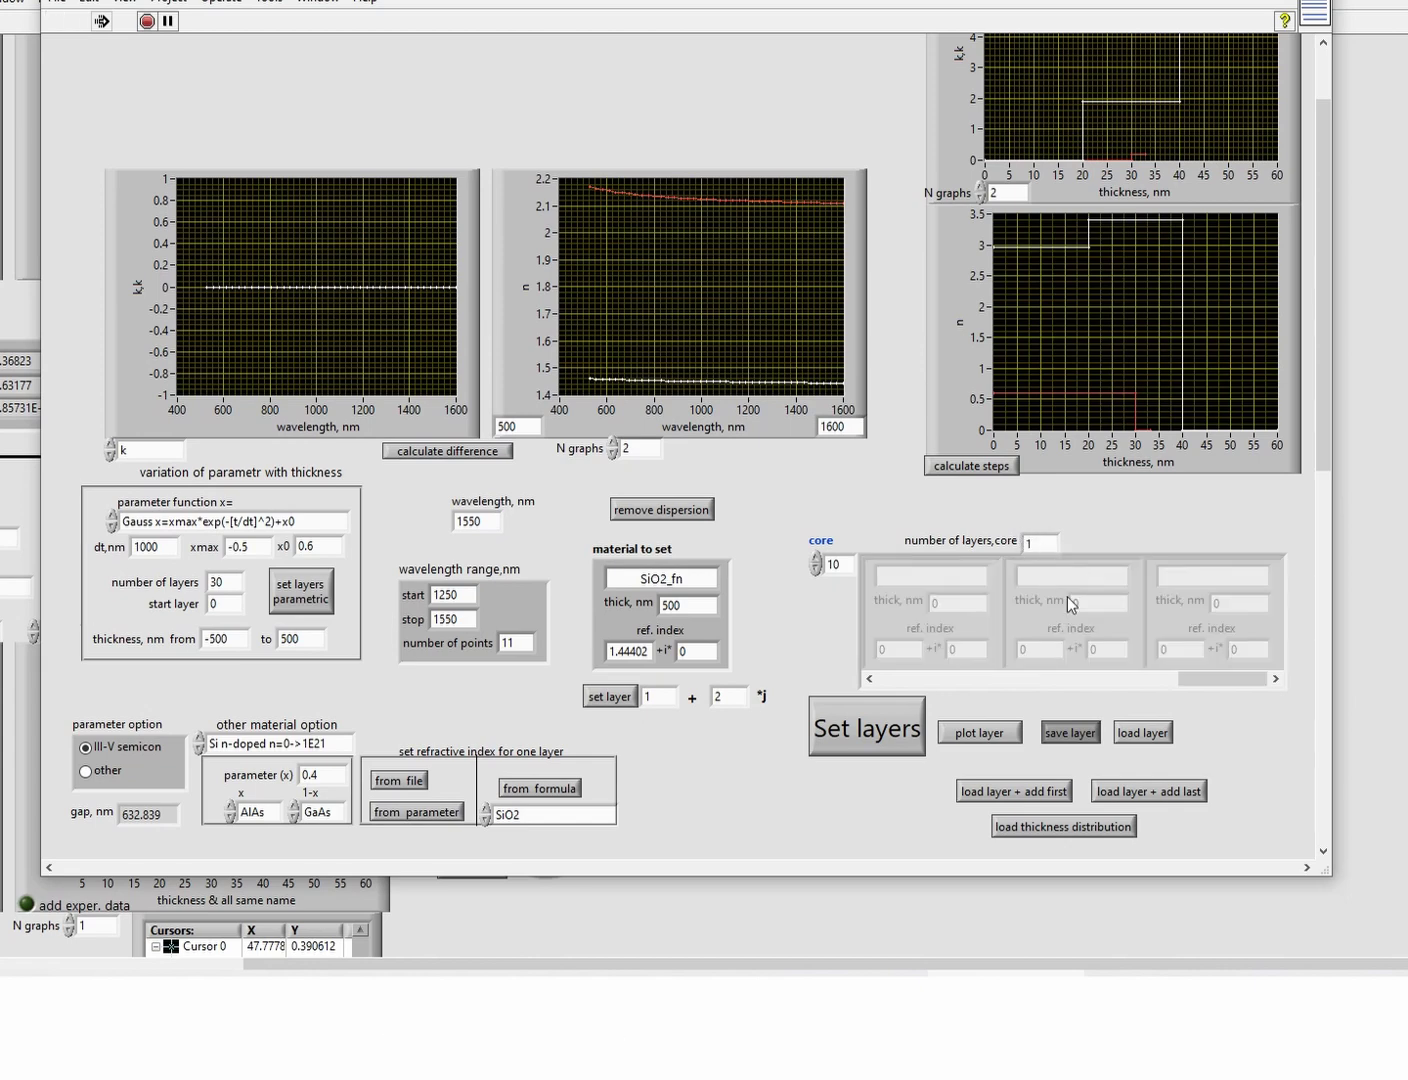
{"action": "left_click_drag", "start_coordinate": [1223, 678], "coordinate": [923, 682]}
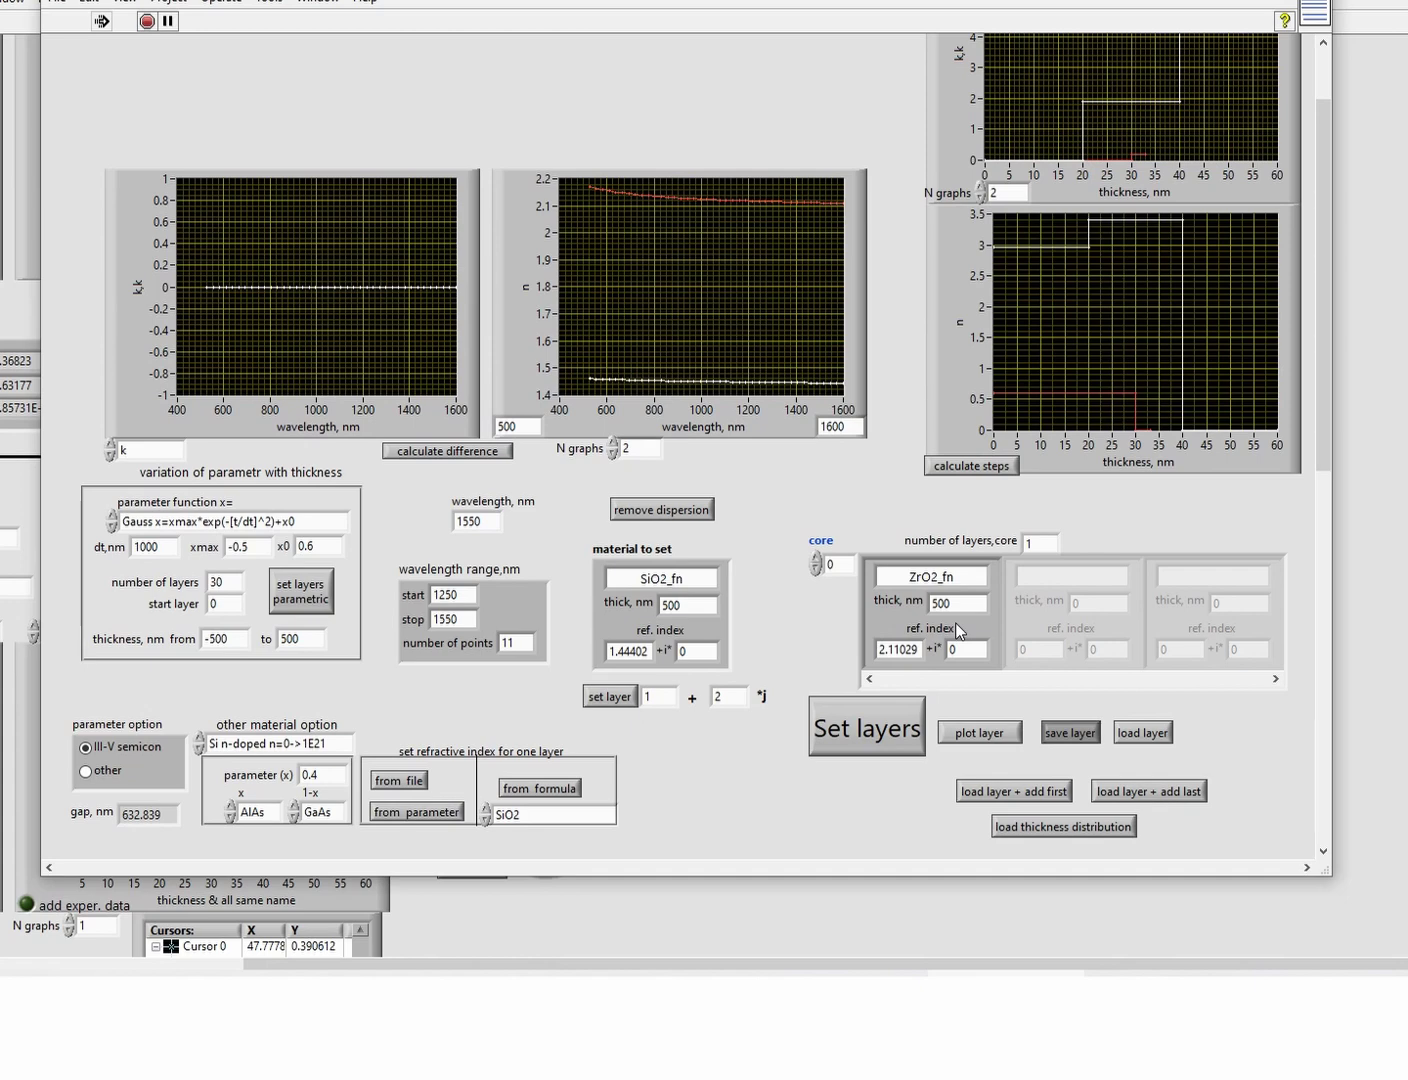
{"action": "double_click", "coordinate": [1046, 546]}
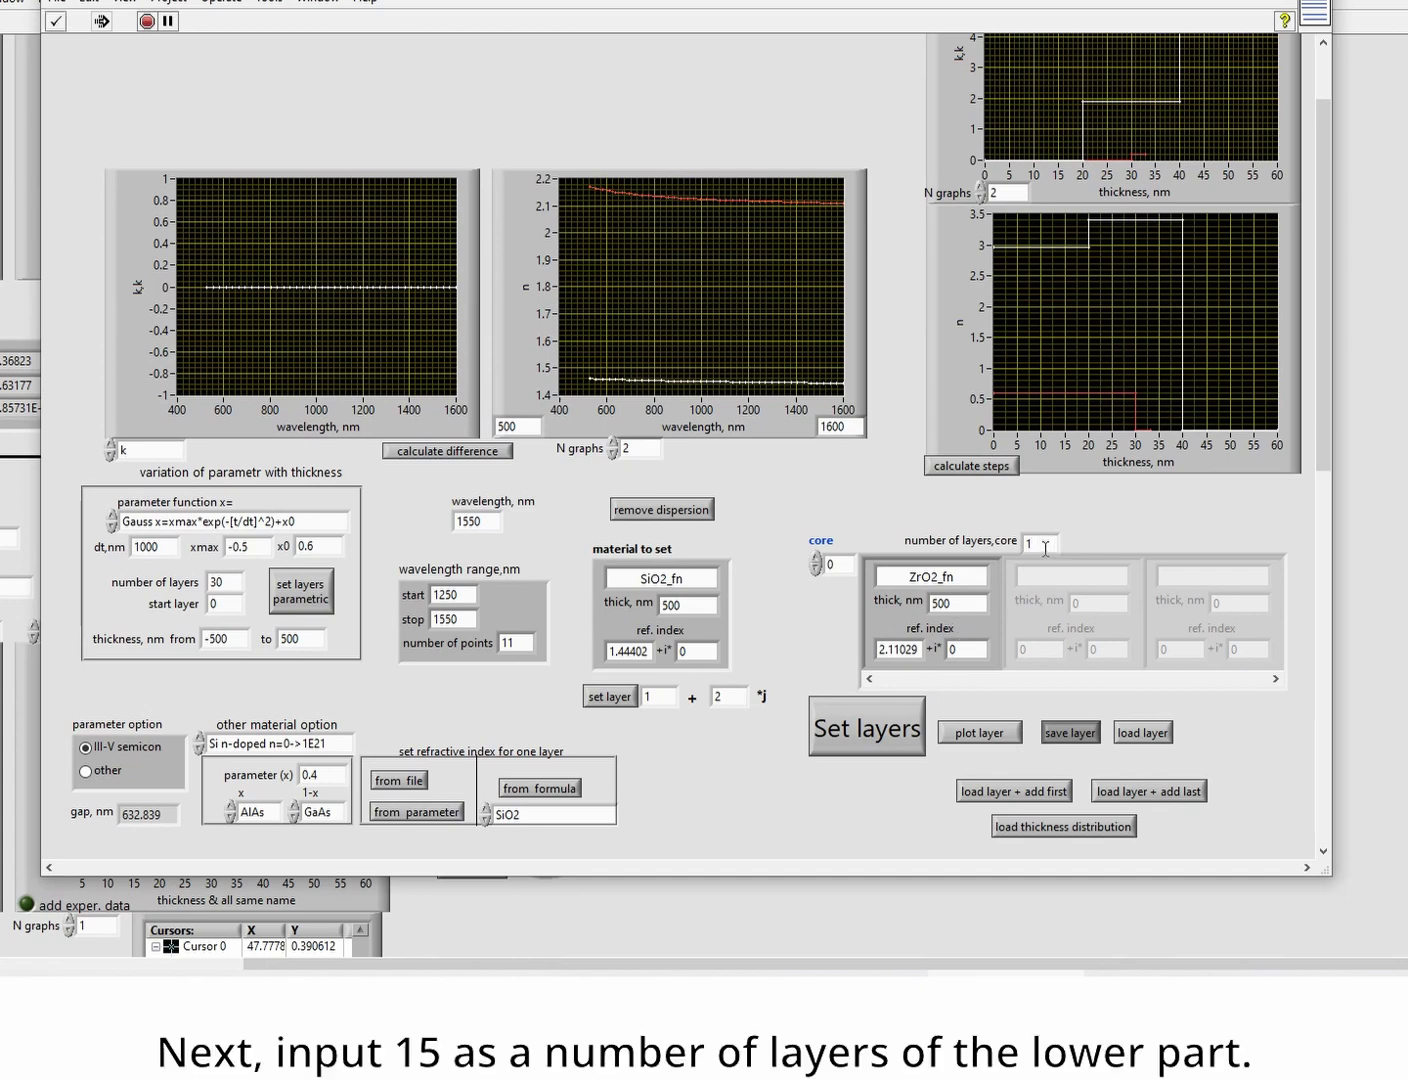
{"action": "type", "text": "15"}
{"action": "key", "text": "Return"}
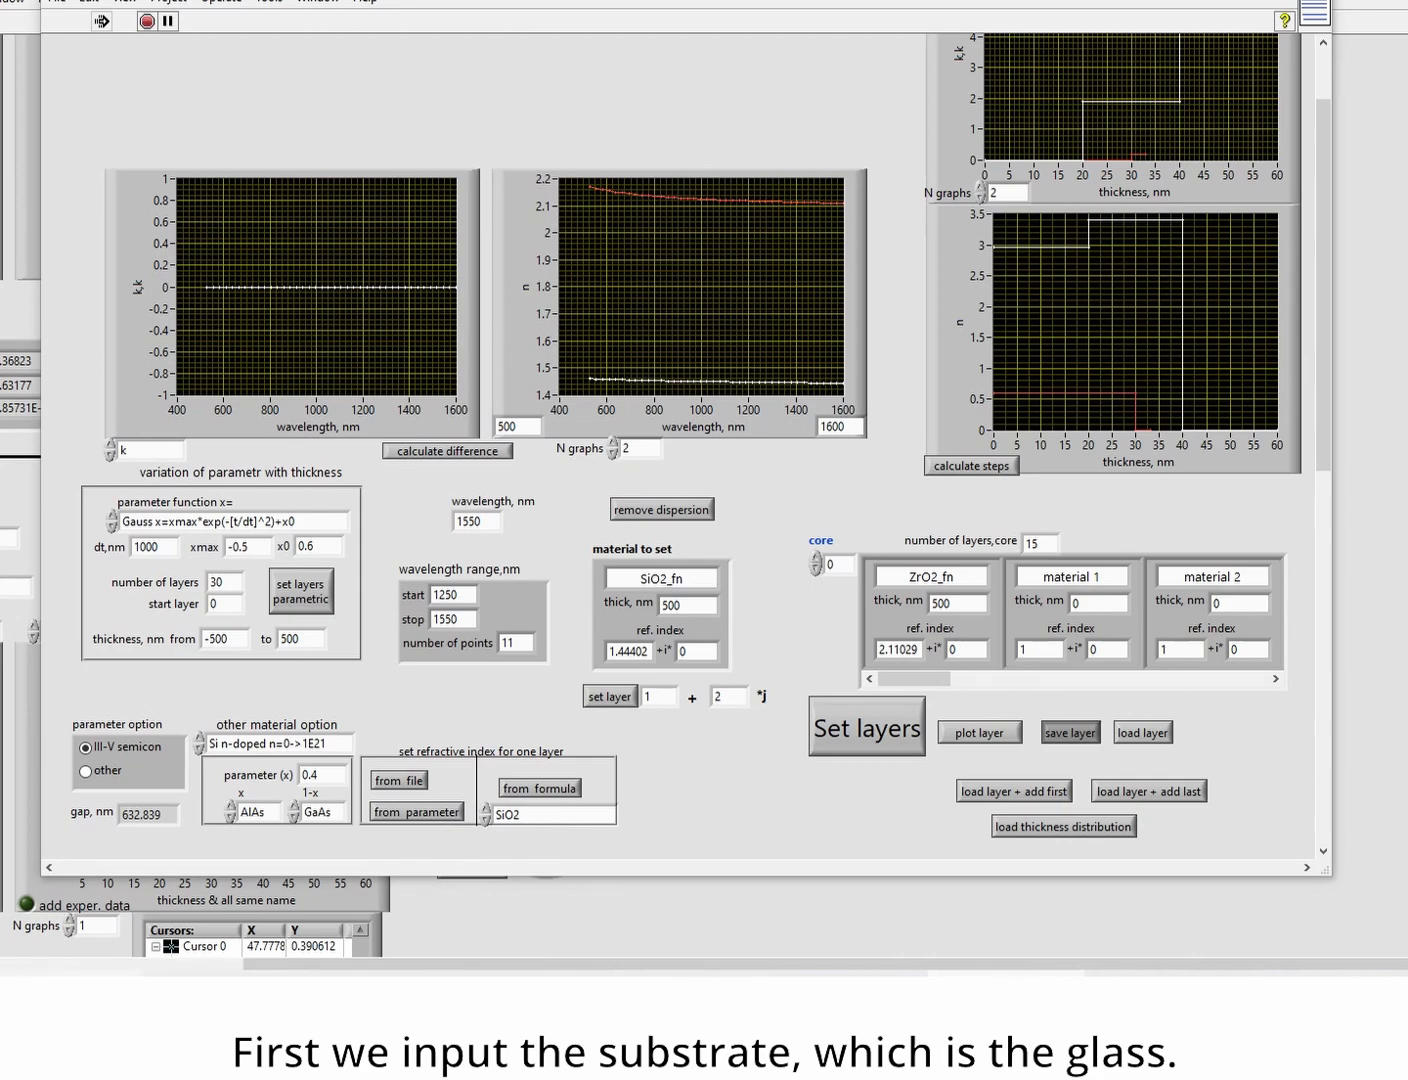
- Check the substrate in the article's crystal sketch and load the BK7 glass refractive index from the formula
{"action": "key", "text": "alt+Tab"}
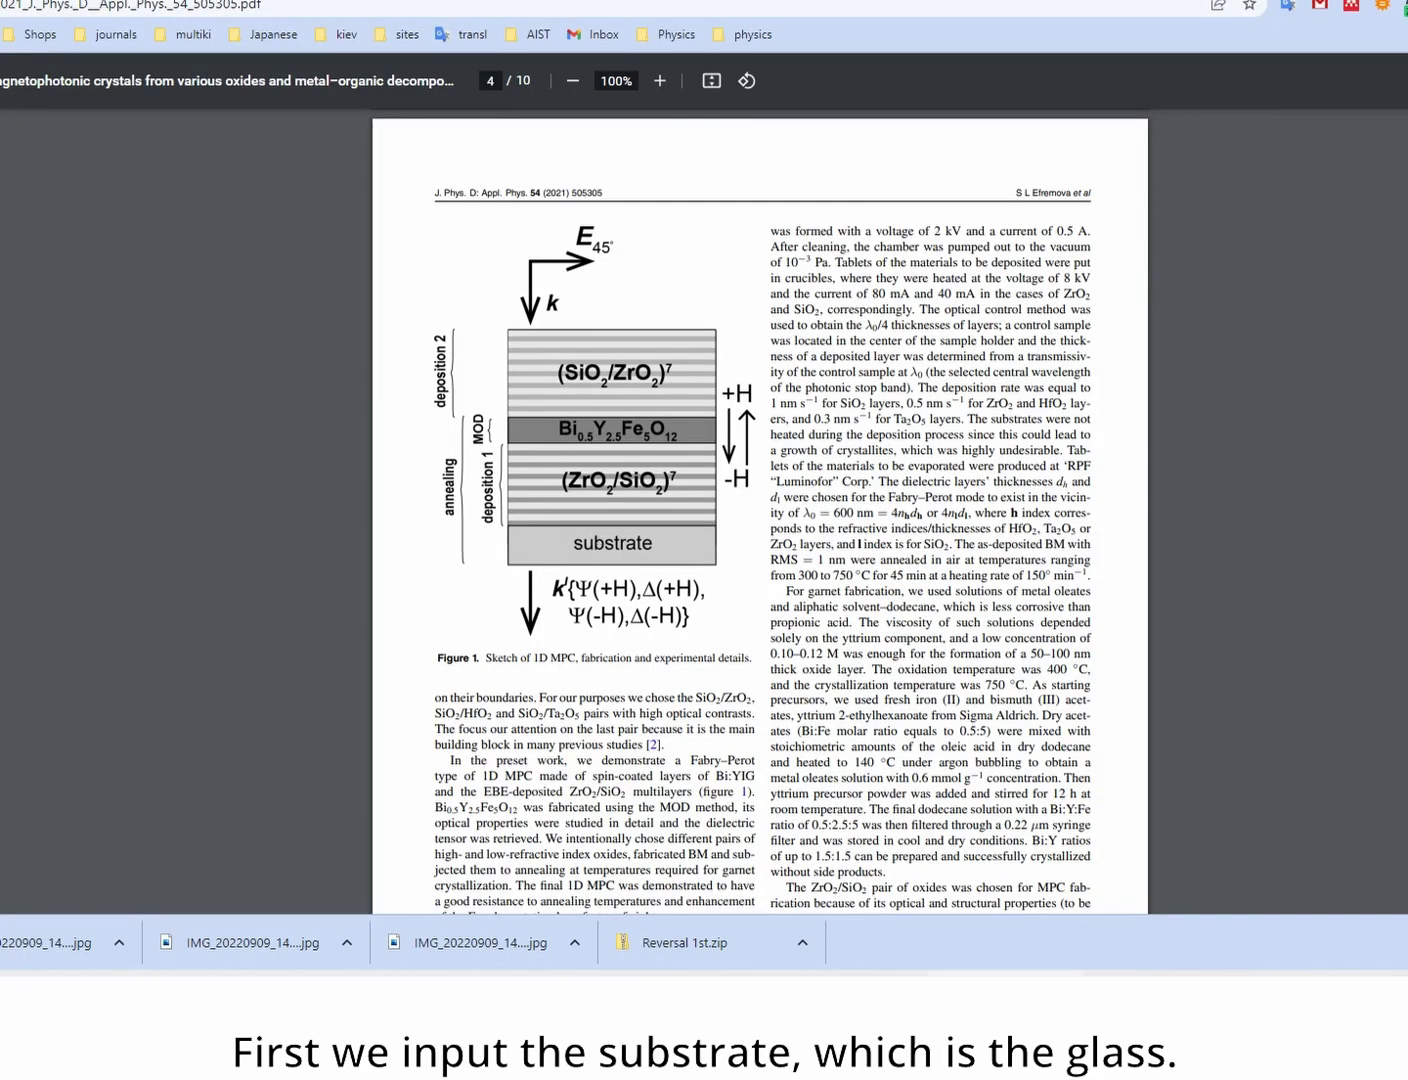
{"action": "key", "text": "alt+Tab"}
{"action": "left_click", "coordinate": [562, 814]}
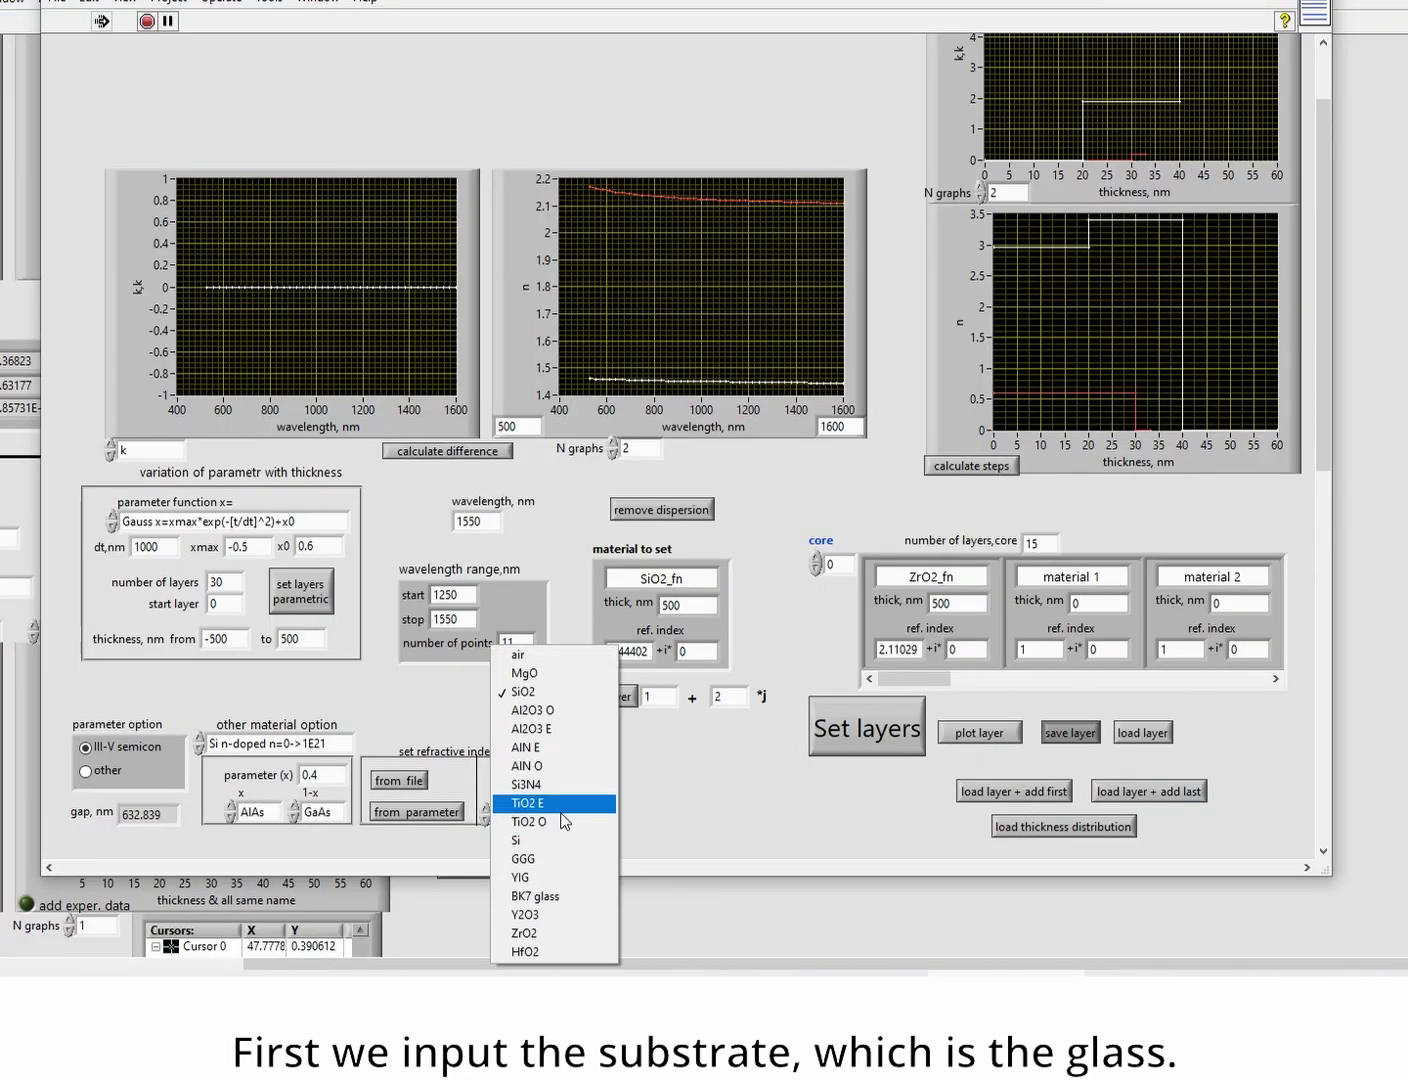
{"action": "left_click", "coordinate": [577, 900]}
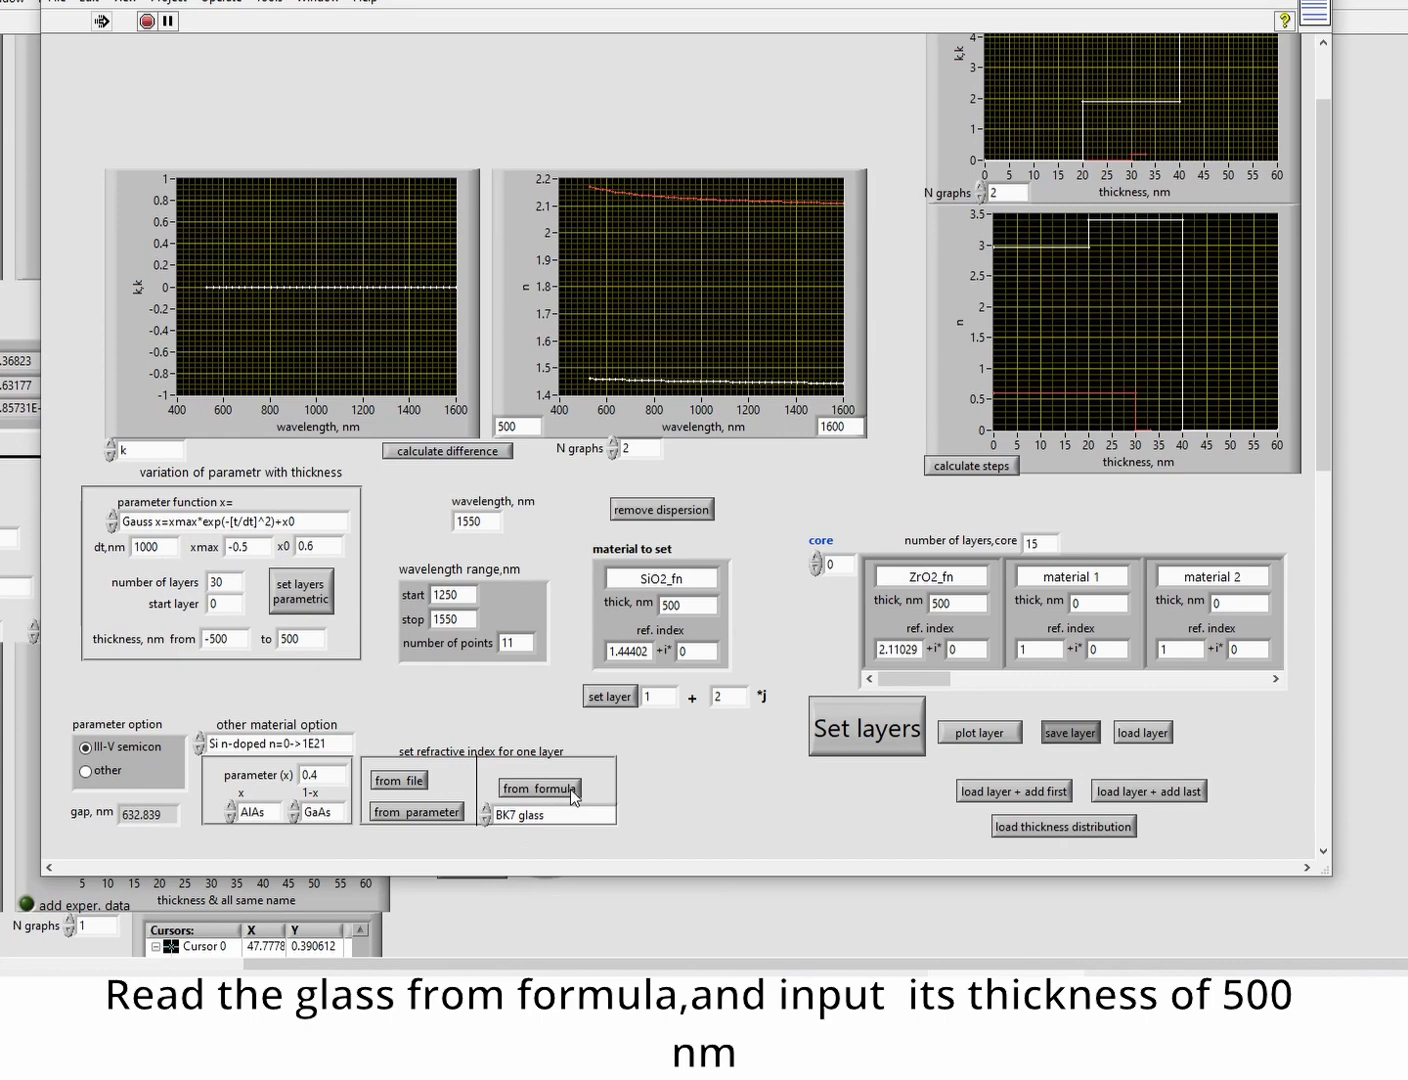
{"action": "left_click", "coordinate": [541, 788]}
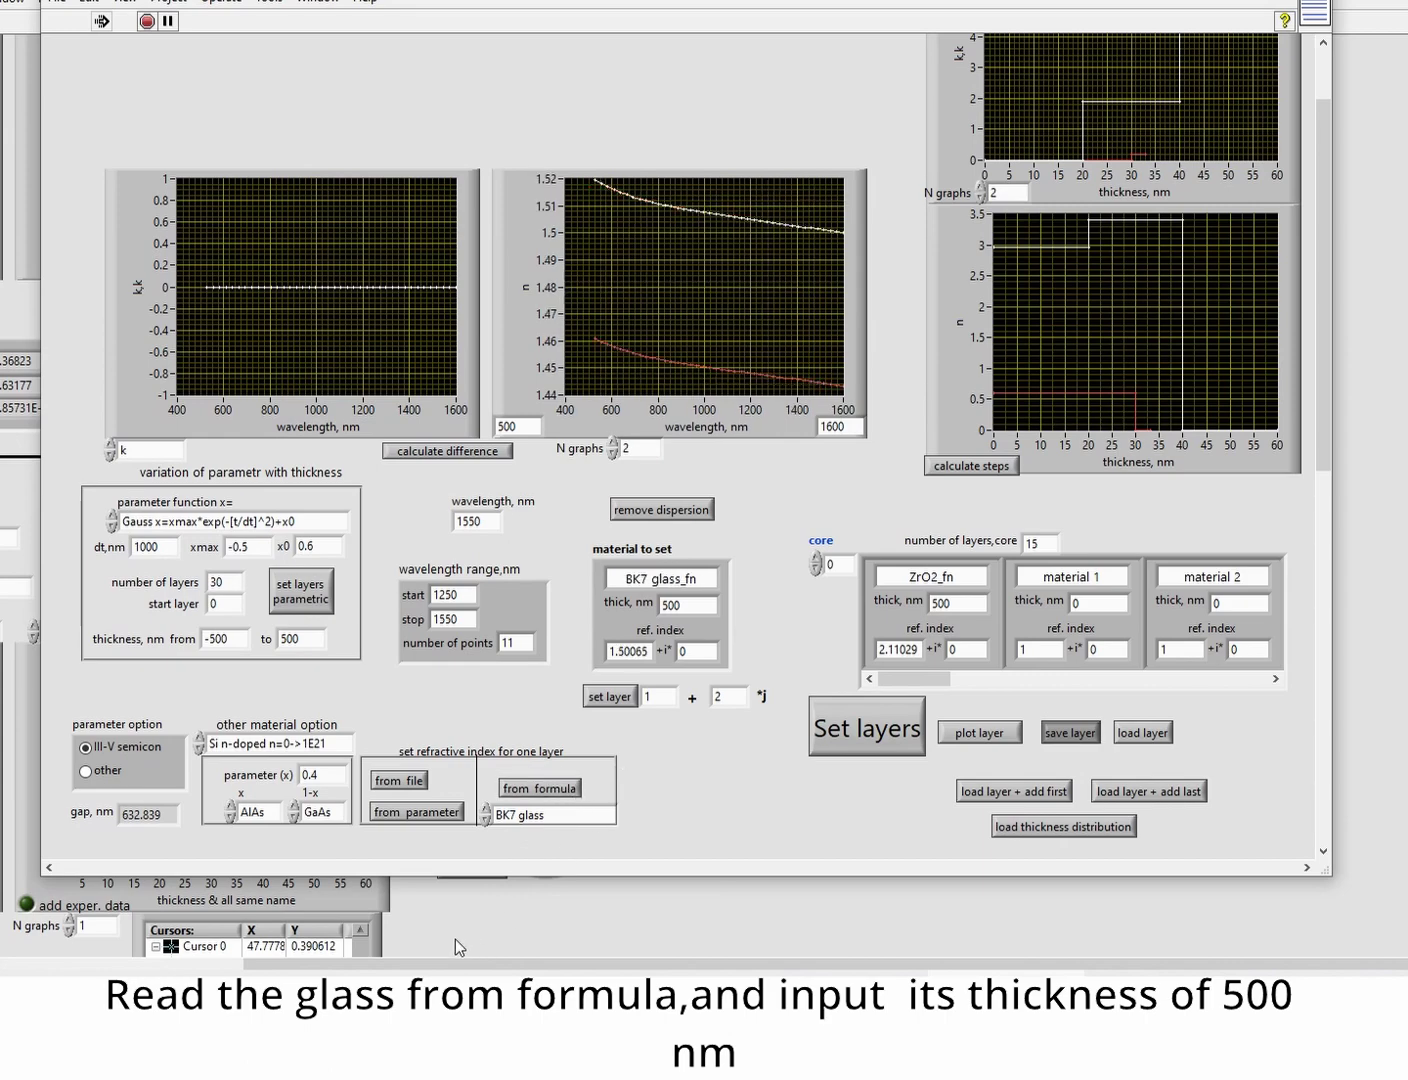
- Assign the 500 nm BK7 glass substrate to core layer 0 only, using the layer rule 0 + 0*j
{"action": "key", "text": "alt+Tab"}
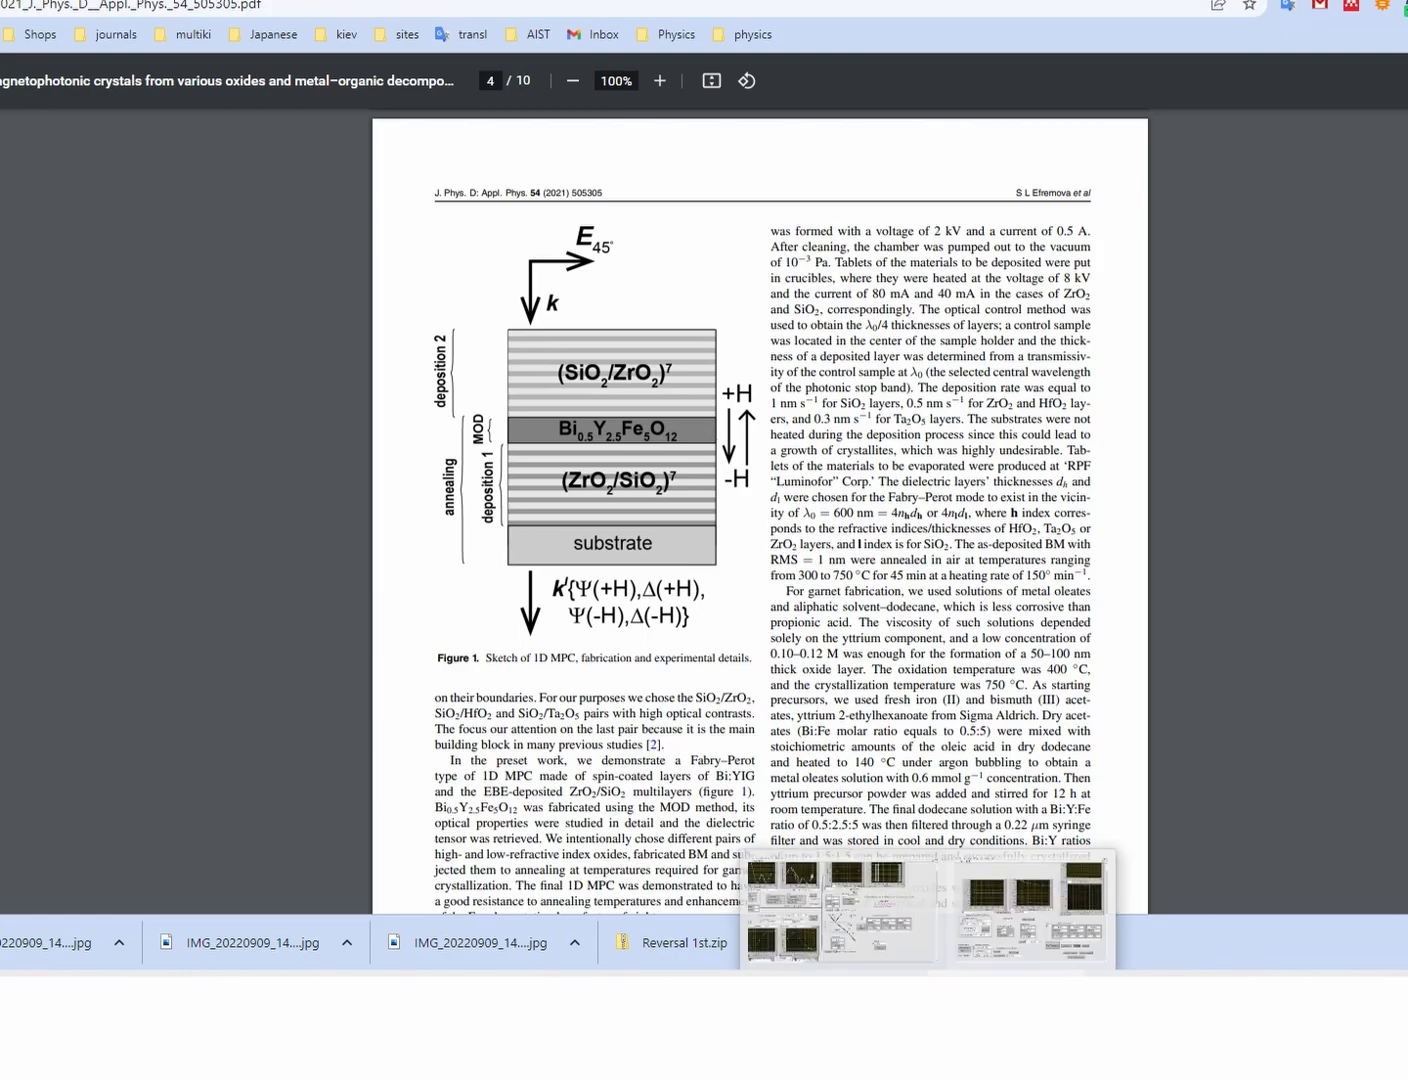
{"action": "left_click", "coordinate": [972, 995]}
{"action": "double_click", "coordinate": [730, 697]}
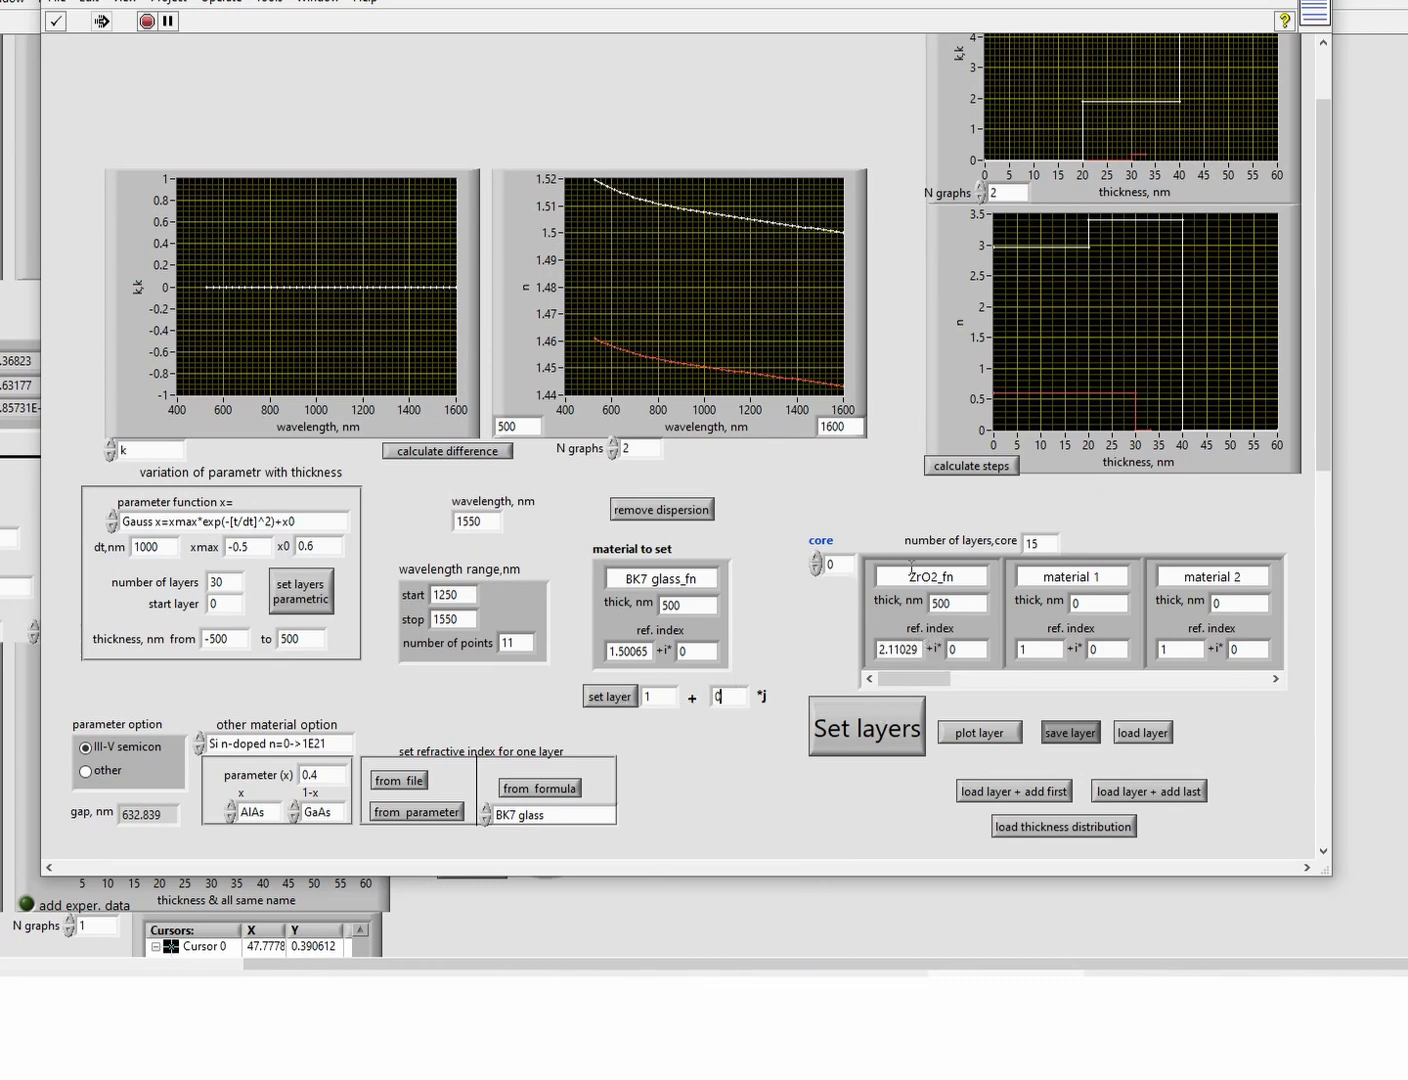
{"action": "double_click", "coordinate": [650, 697]}
{"action": "left_click", "coordinate": [610, 698]}
{"action": "mouse_move", "coordinate": [930, 676]}
{"action": "left_mouse_down"}
{"action": "mouse_move", "coordinate": [955, 676]}
{"action": "mouse_move", "coordinate": [894, 677]}
{"action": "mouse_move", "coordinate": [1238, 677]}
{"action": "mouse_move", "coordinate": [912, 671]}
{"action": "left_mouse_up"}
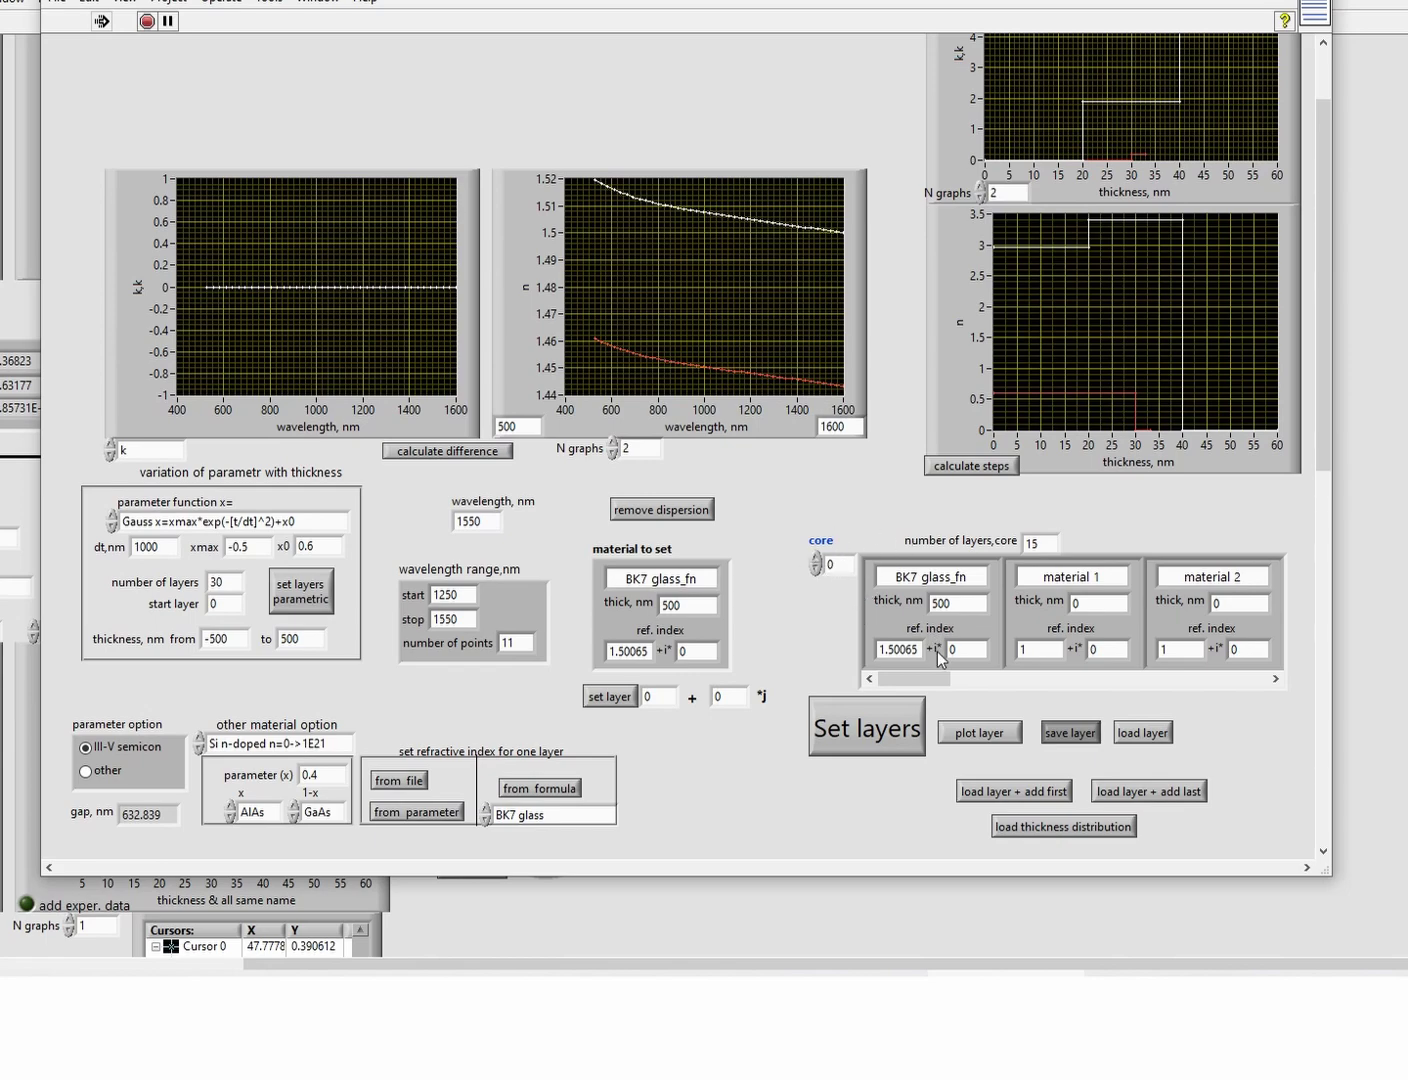
- Load the ZrO2 refractive index from the formula into the material to set and give it a thickness of 7 nm
{"action": "key", "text": "alt+Tab"}
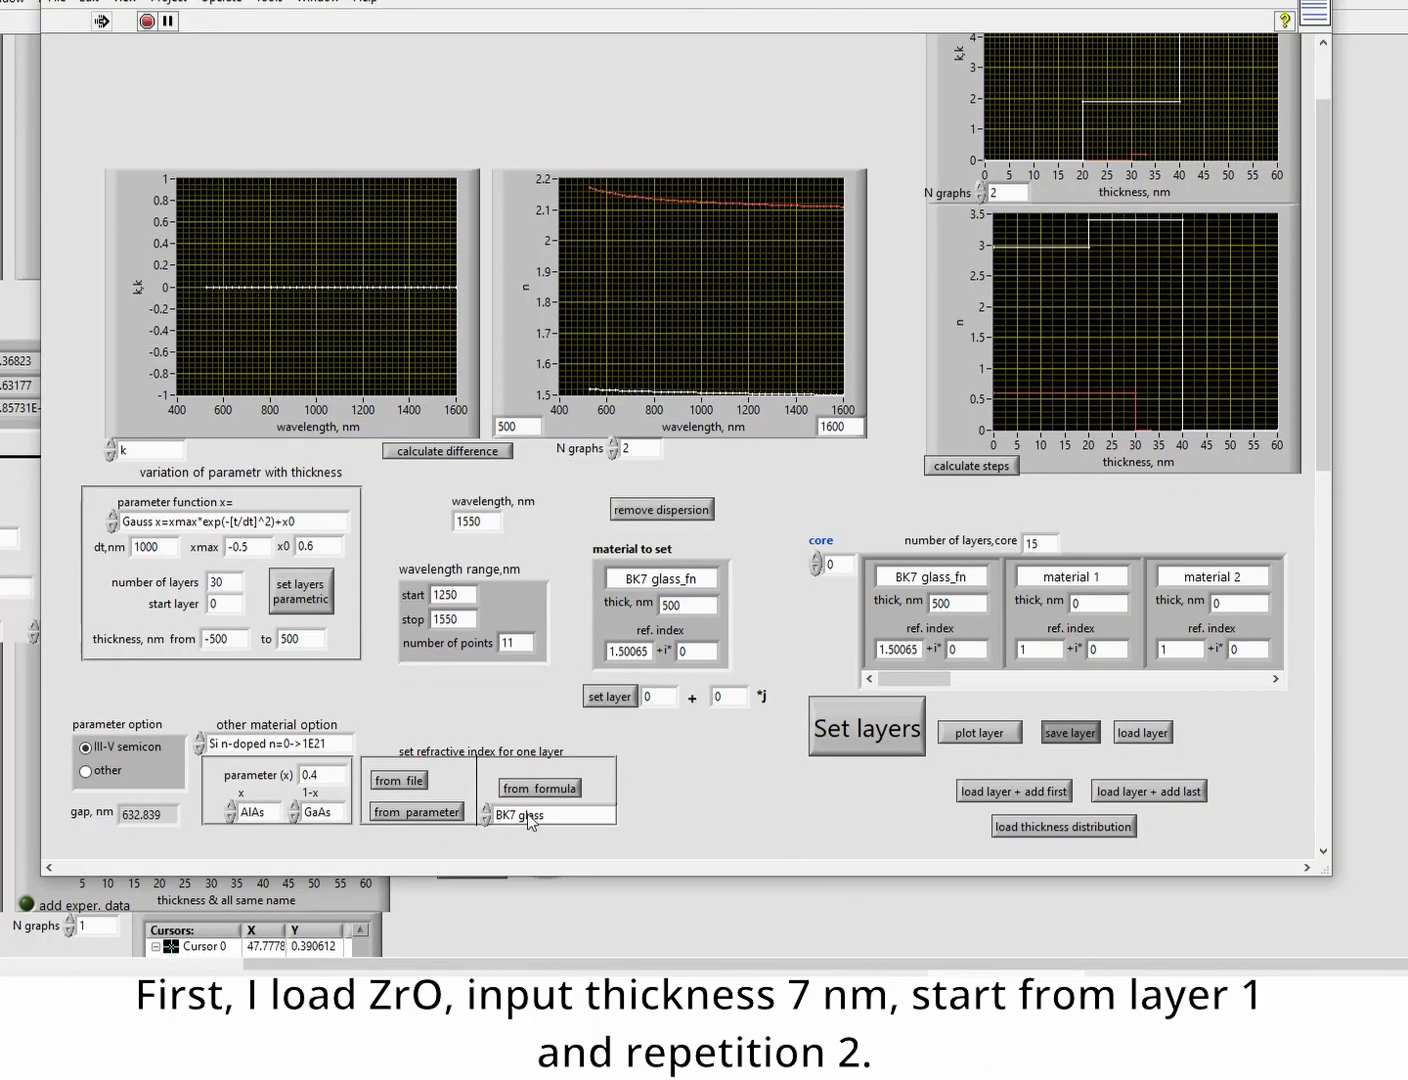
{"action": "left_click", "coordinate": [527, 812]}
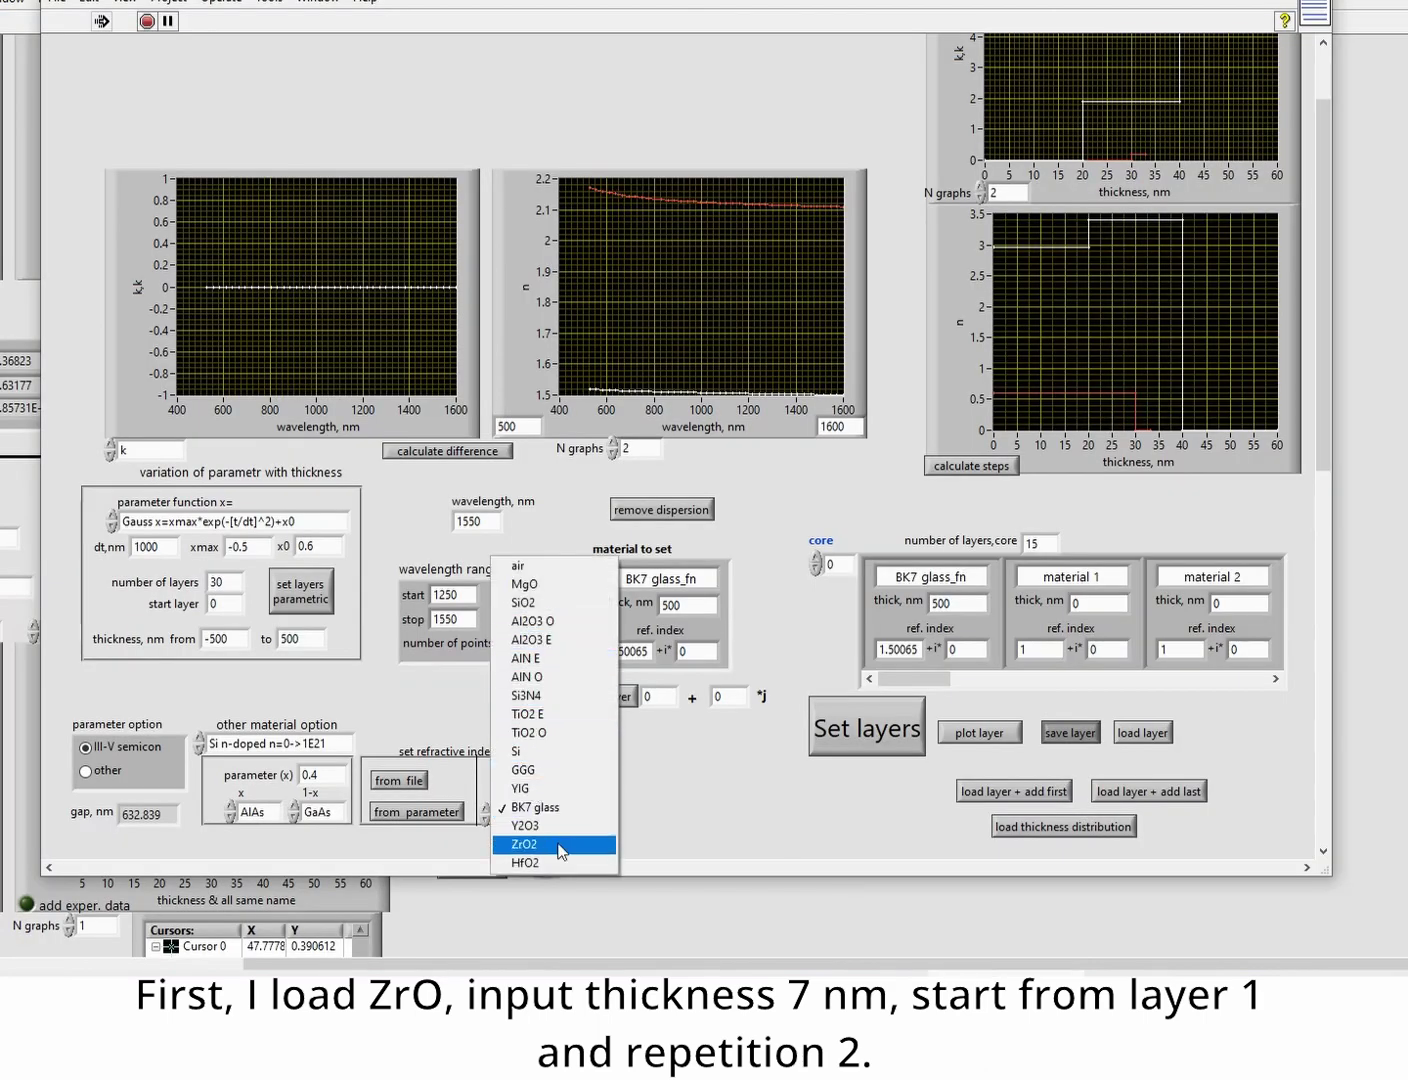
{"action": "left_click", "coordinate": [560, 844]}
{"action": "left_click", "coordinate": [555, 790]}
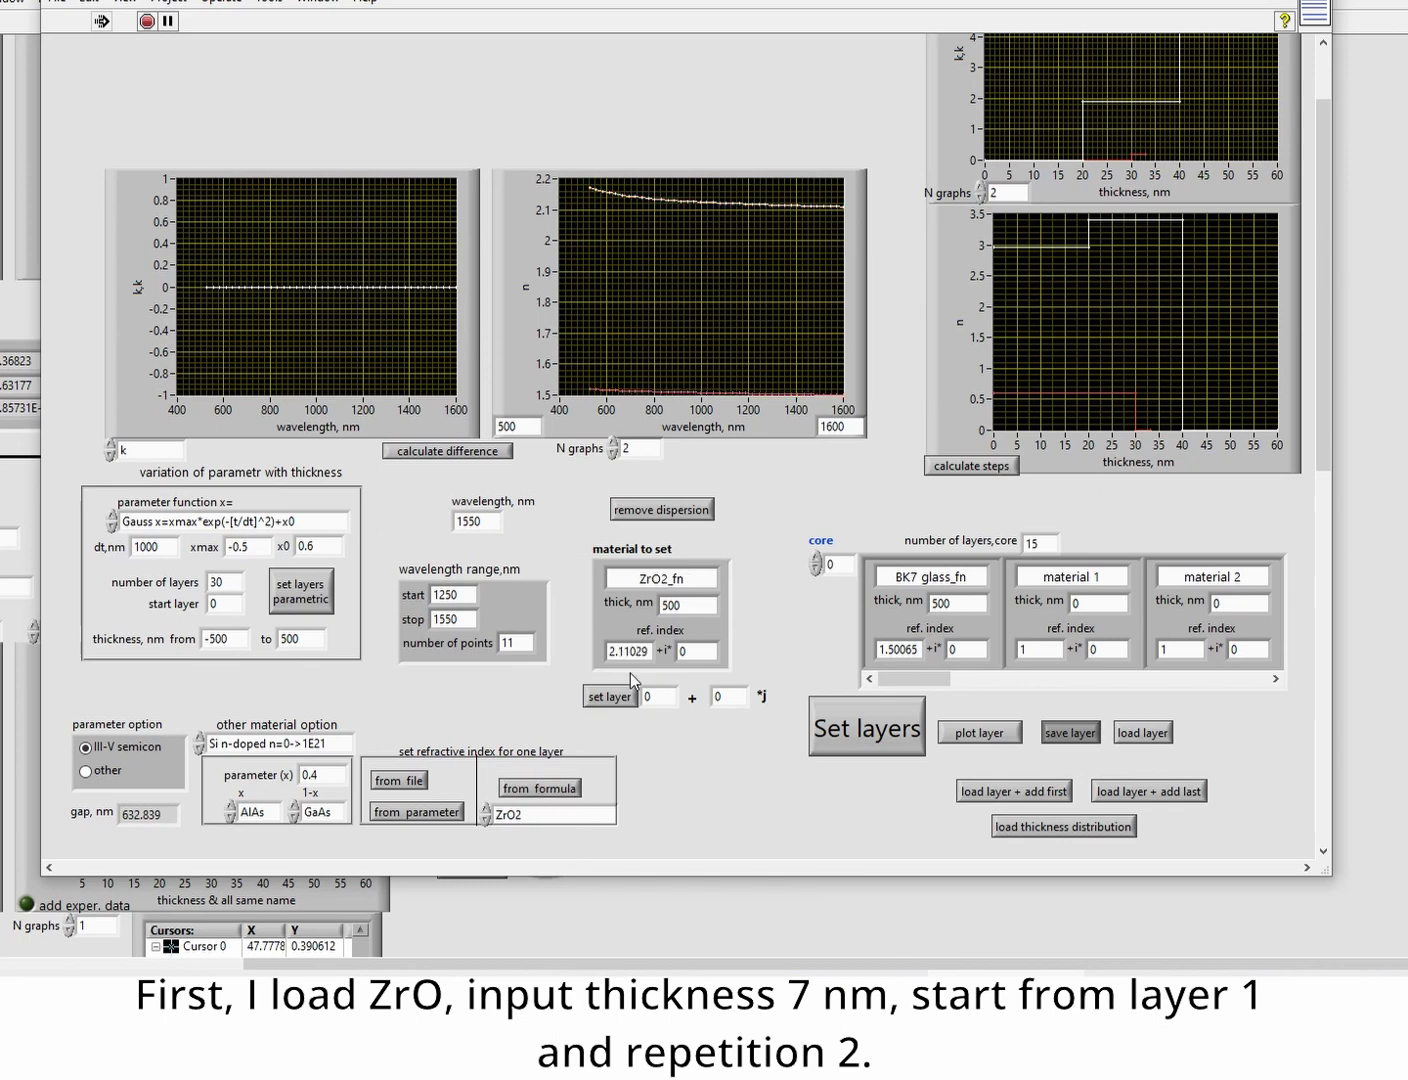
{"action": "double_click", "coordinate": [655, 603]}
{"action": "type", "text": "7"}
{"action": "left_click", "coordinate": [761, 618]}
- Assign the 7 nm ZrO2 material to every second core layer starting from layer 1, using the rule 1 + 2*j
{"action": "left_click", "coordinate": [719, 696]}
{"action": "double_click", "coordinate": [717, 698]}
{"action": "type", "text": "2"}
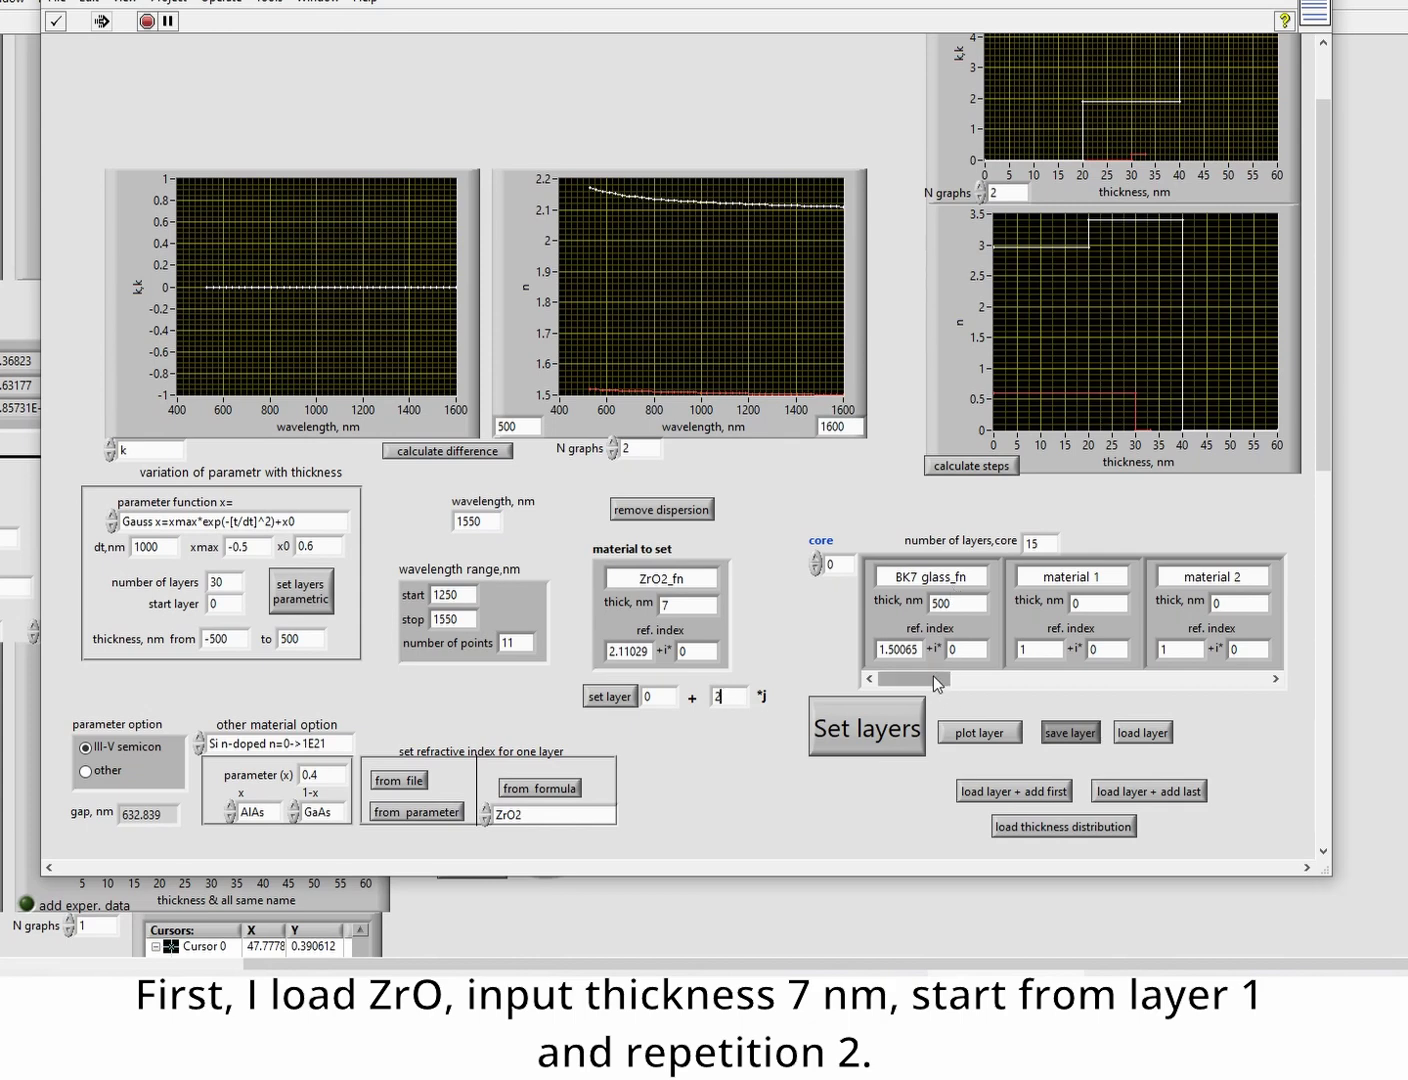
{"action": "mouse_move", "coordinate": [935, 683]}
{"action": "left_mouse_down"}
{"action": "mouse_move", "coordinate": [952, 684]}
{"action": "mouse_move", "coordinate": [912, 686]}
{"action": "left_mouse_up"}
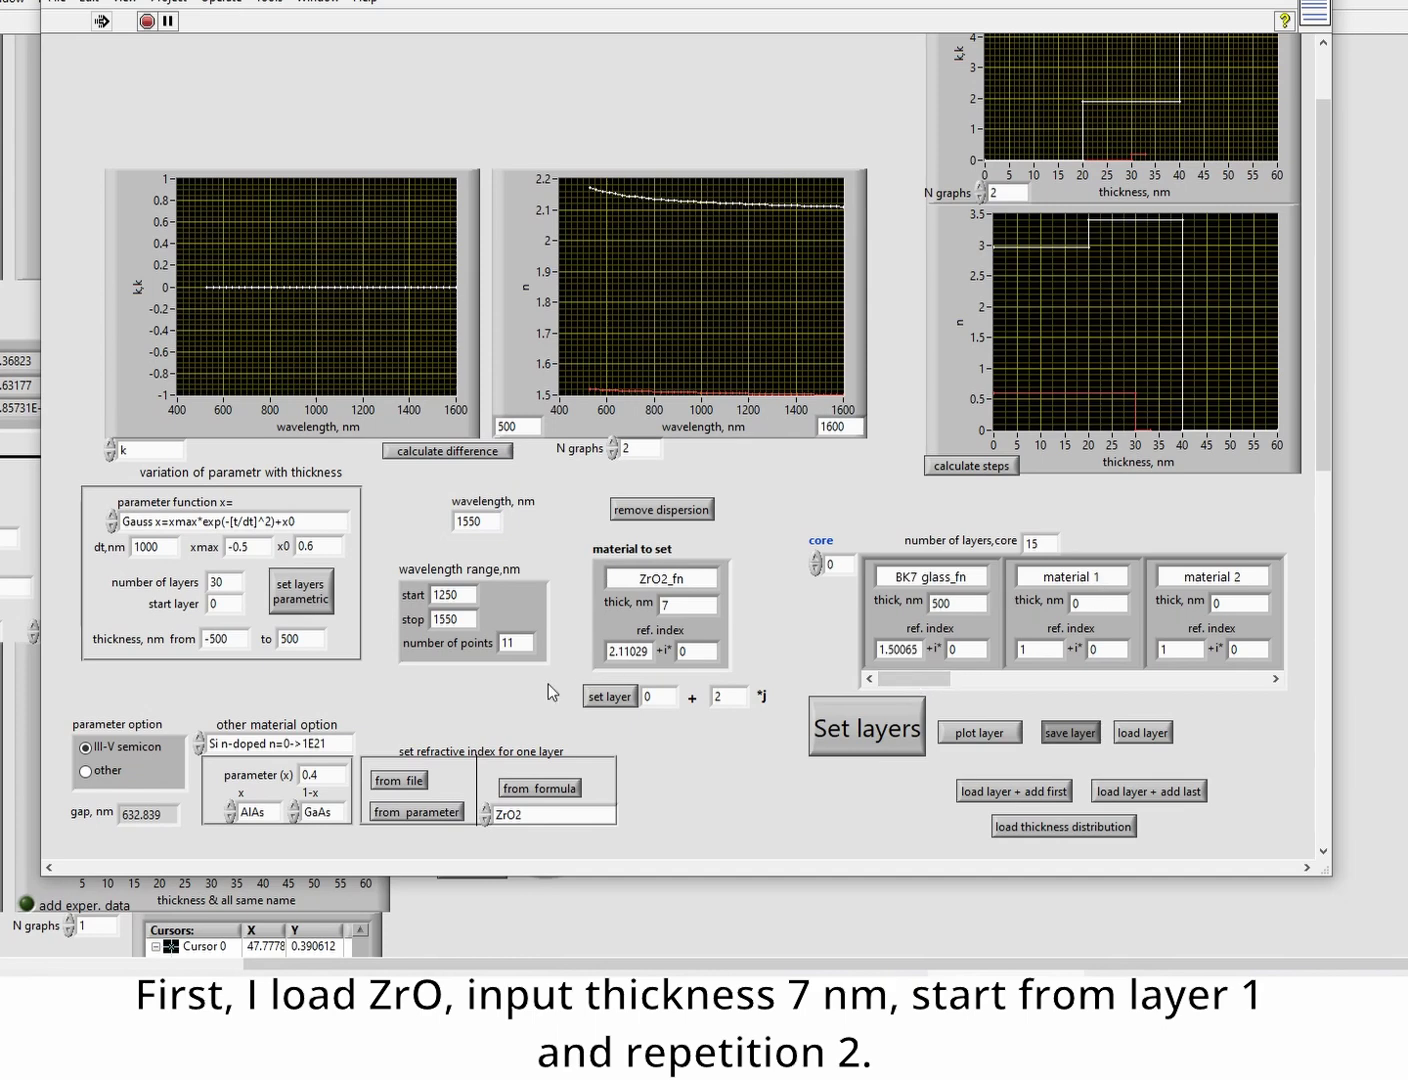
{"action": "double_click", "coordinate": [664, 698]}
{"action": "type", "text": "1"}
{"action": "left_click", "coordinate": [607, 698]}
{"action": "mouse_move", "coordinate": [919, 679]}
{"action": "left_mouse_down"}
{"action": "mouse_move", "coordinate": [1020, 679]}
{"action": "mouse_move", "coordinate": [902, 681]}
{"action": "mouse_move", "coordinate": [1163, 663]}
{"action": "mouse_move", "coordinate": [917, 677]}
{"action": "left_mouse_up"}
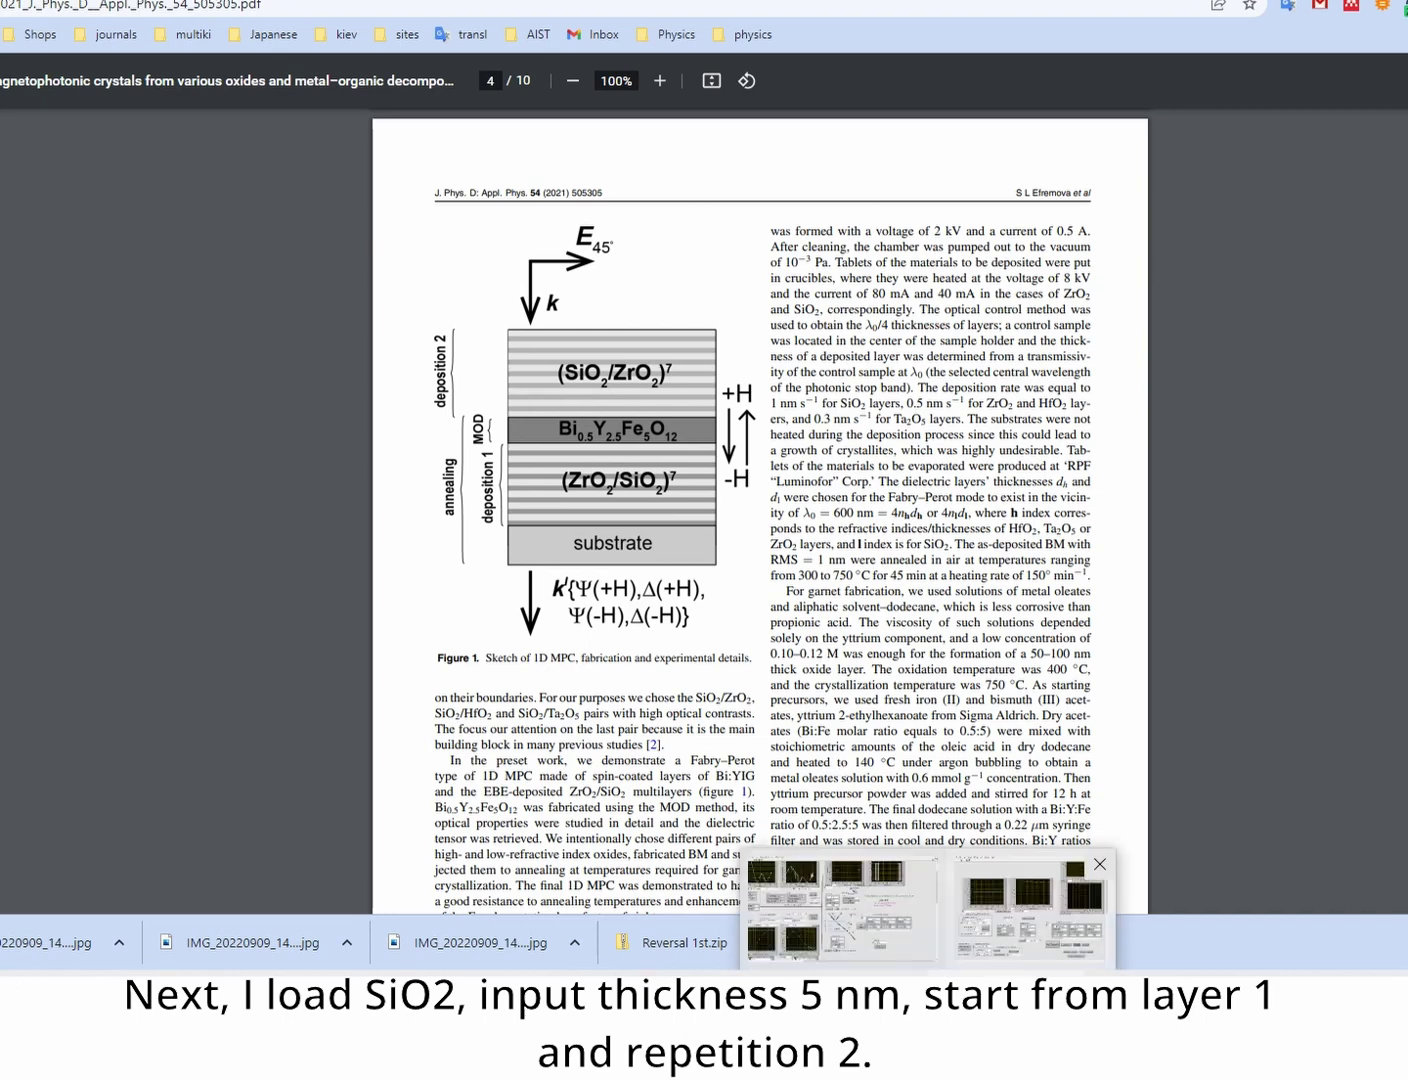
- Load the SiO2 refractive index from the formula into the material to set and give it a thickness of 5 nm
{"action": "left_click", "coordinate": [1073, 941]}
{"action": "left_click", "coordinate": [570, 815]}
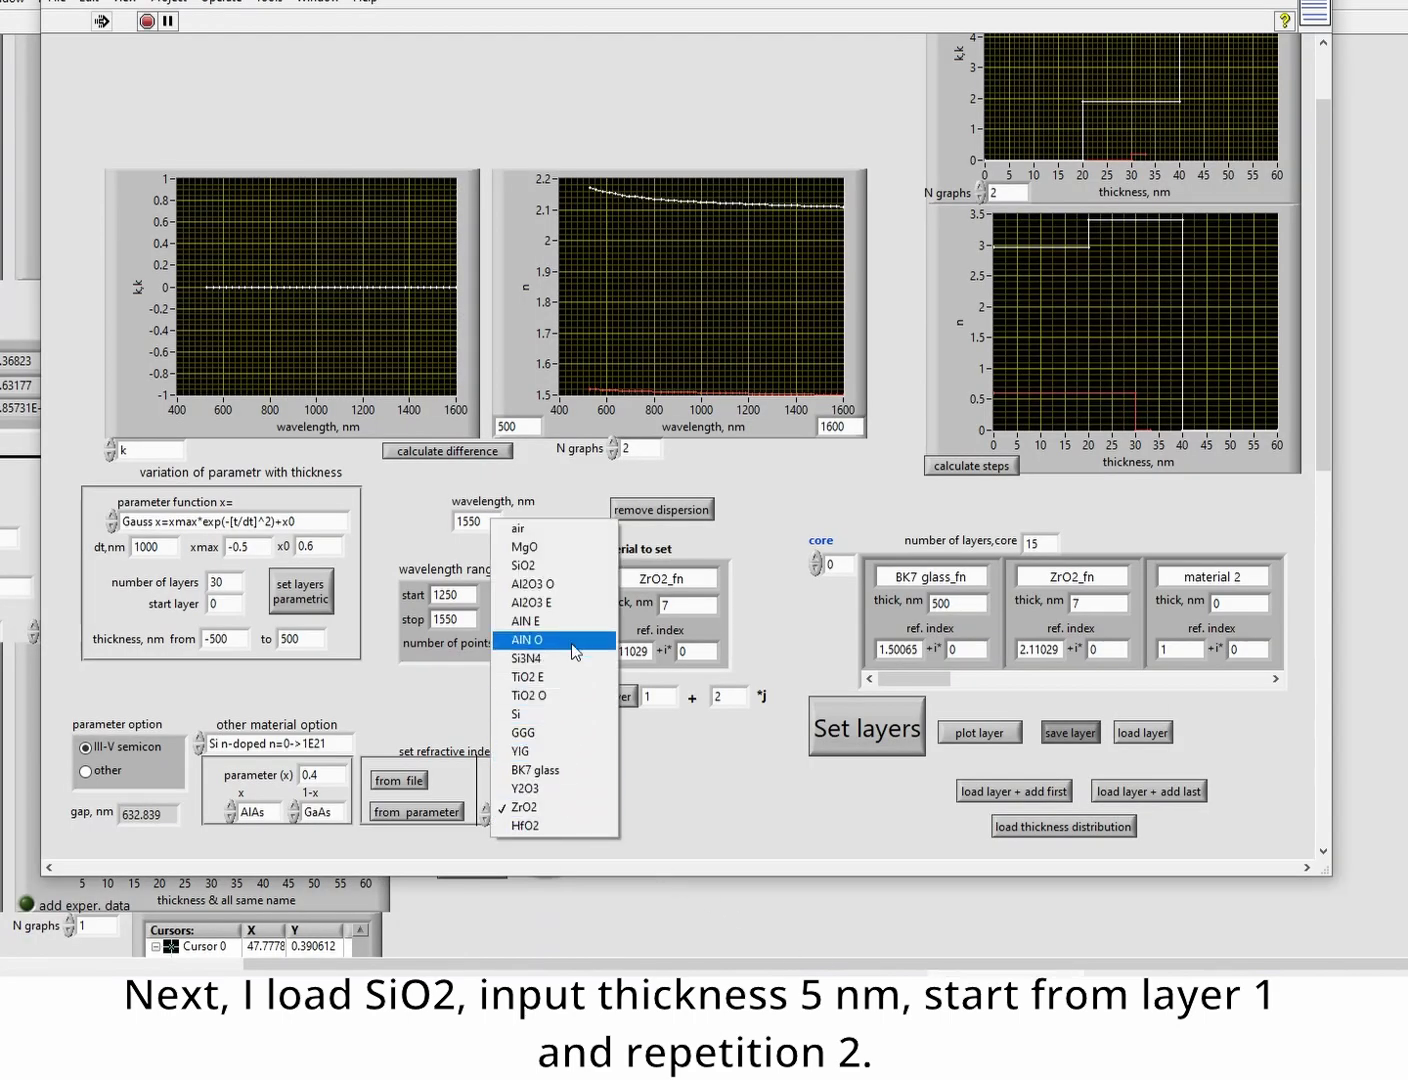
{"action": "left_click", "coordinate": [556, 567]}
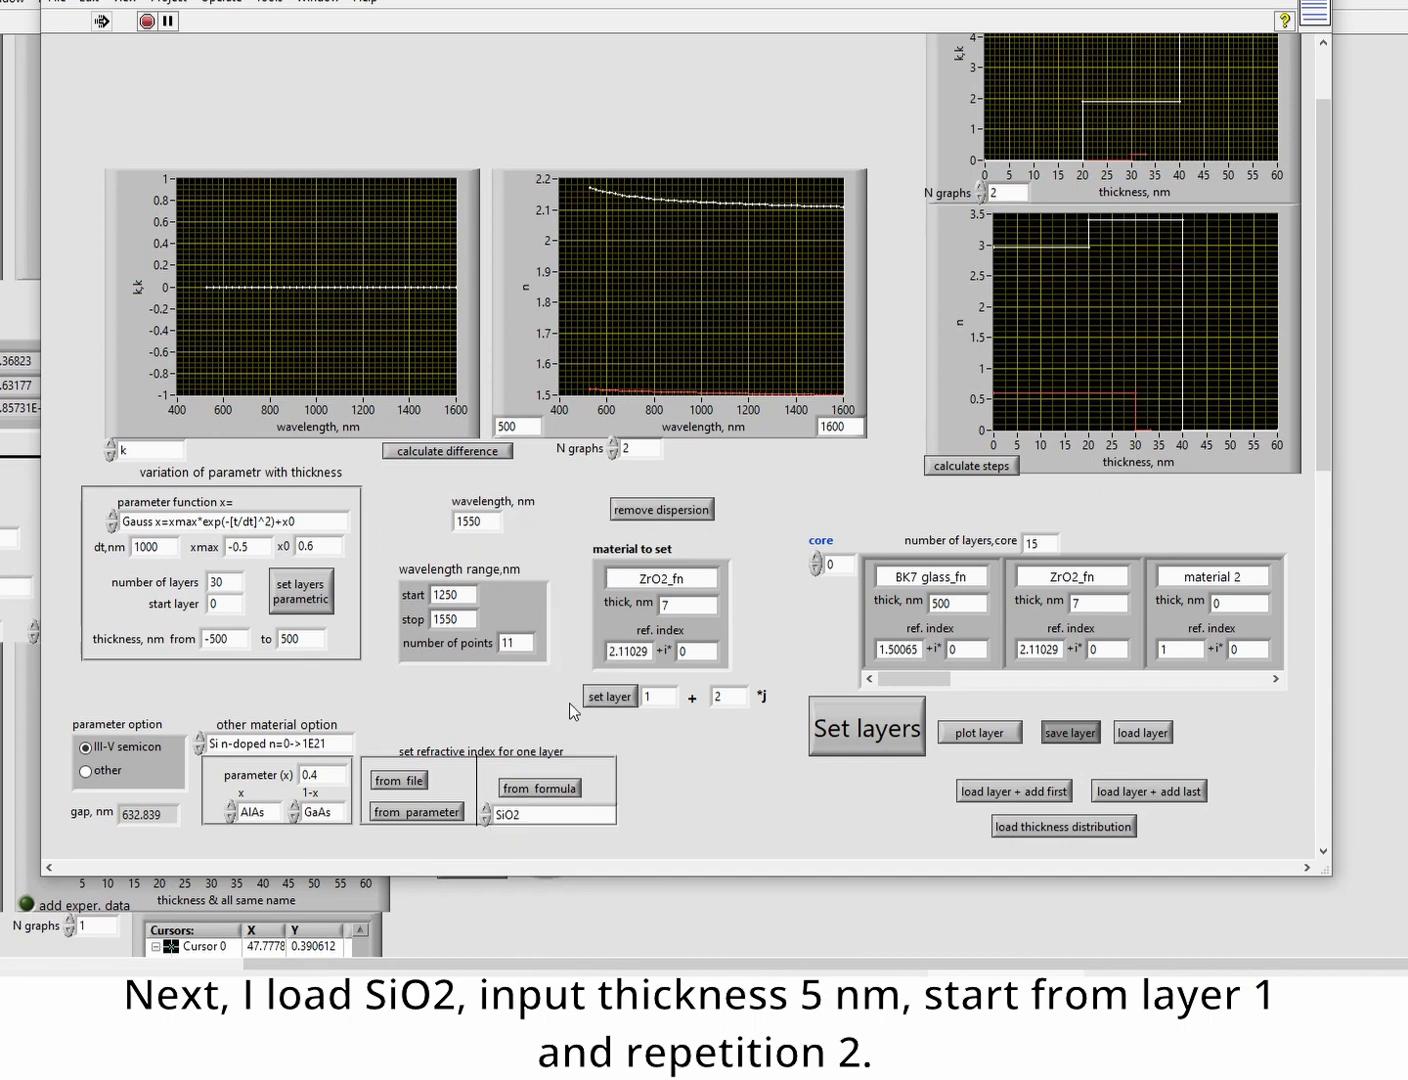
{"action": "left_click", "coordinate": [559, 790]}
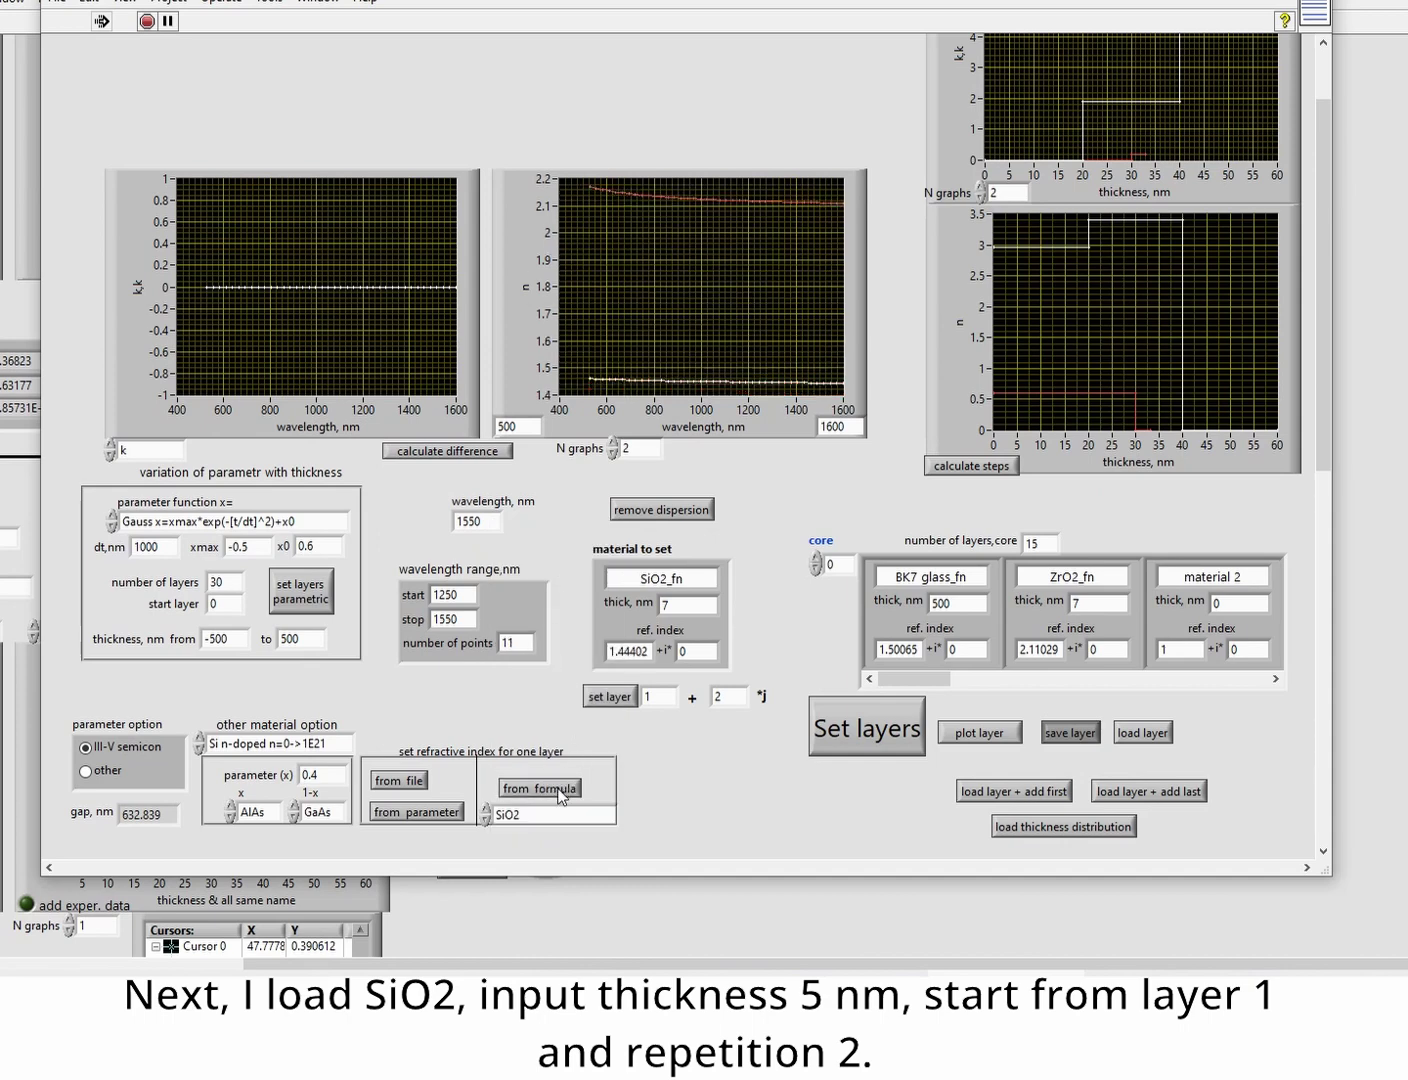
{"action": "double_click", "coordinate": [666, 605]}
{"action": "type", "text": "5"}
{"action": "left_click", "coordinate": [764, 621]}
- Assign the 5 nm SiO2 material to every second core layer with the rule 2 + 2*j and check the alternating sequence
{"action": "mouse_move", "coordinate": [930, 676]}
{"action": "left_mouse_down"}
{"action": "mouse_move", "coordinate": [977, 677]}
{"action": "mouse_move", "coordinate": [912, 677]}
{"action": "left_mouse_up"}
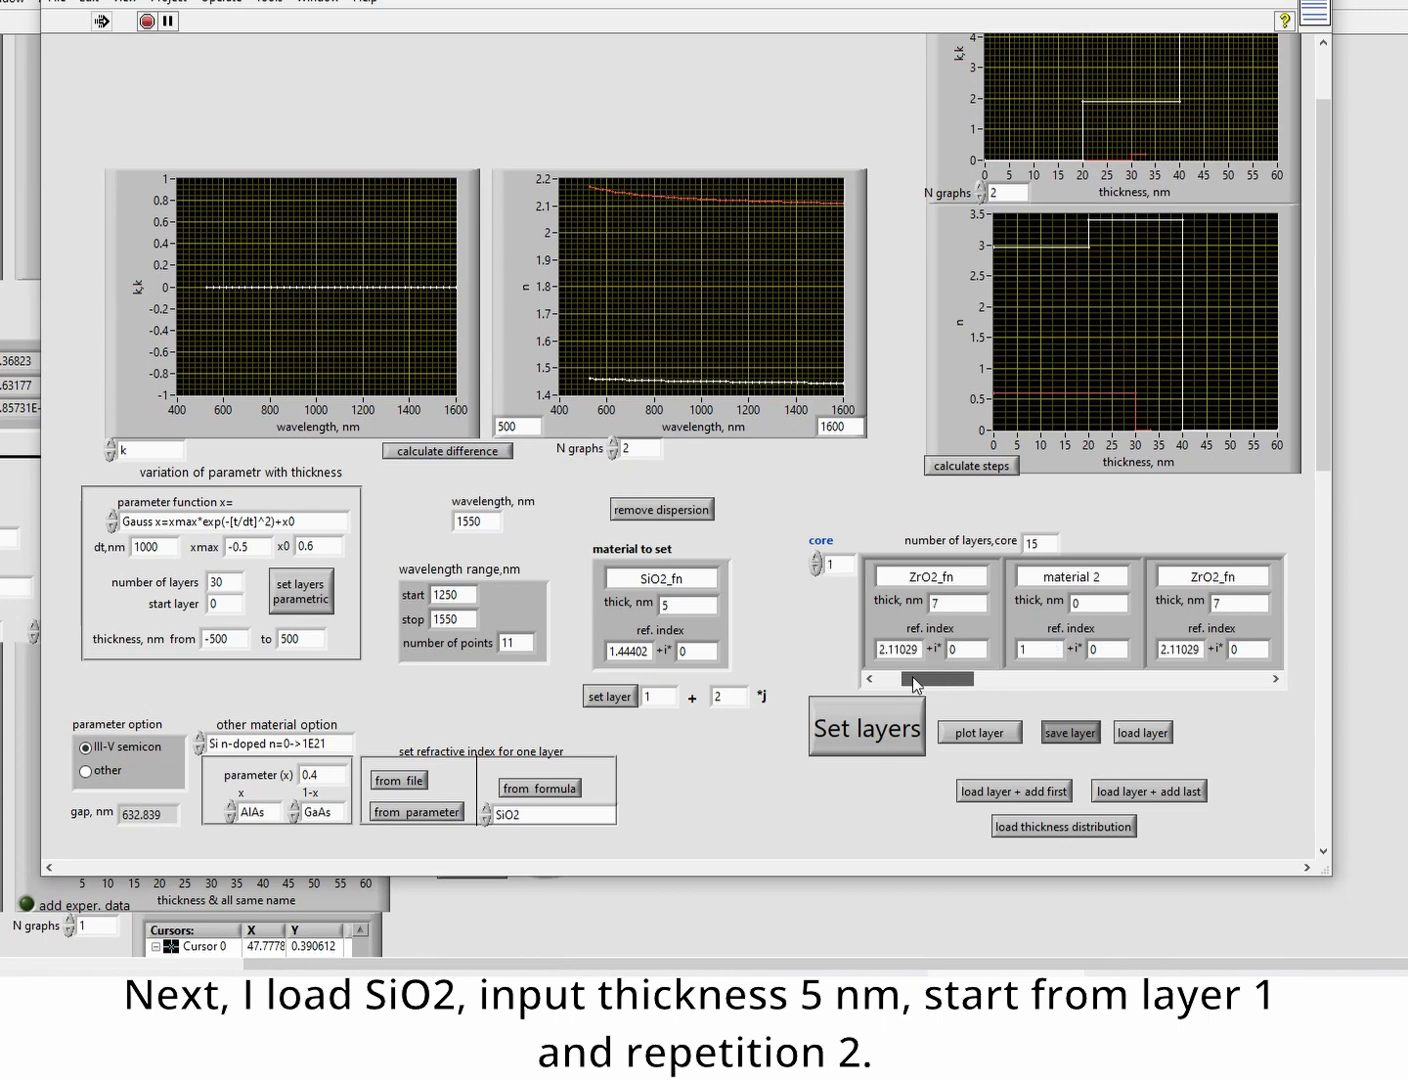
{"action": "left_click", "coordinate": [650, 698]}
{"action": "double_click", "coordinate": [647, 697]}
{"action": "type", "text": "2"}
{"action": "left_click", "coordinate": [621, 699]}
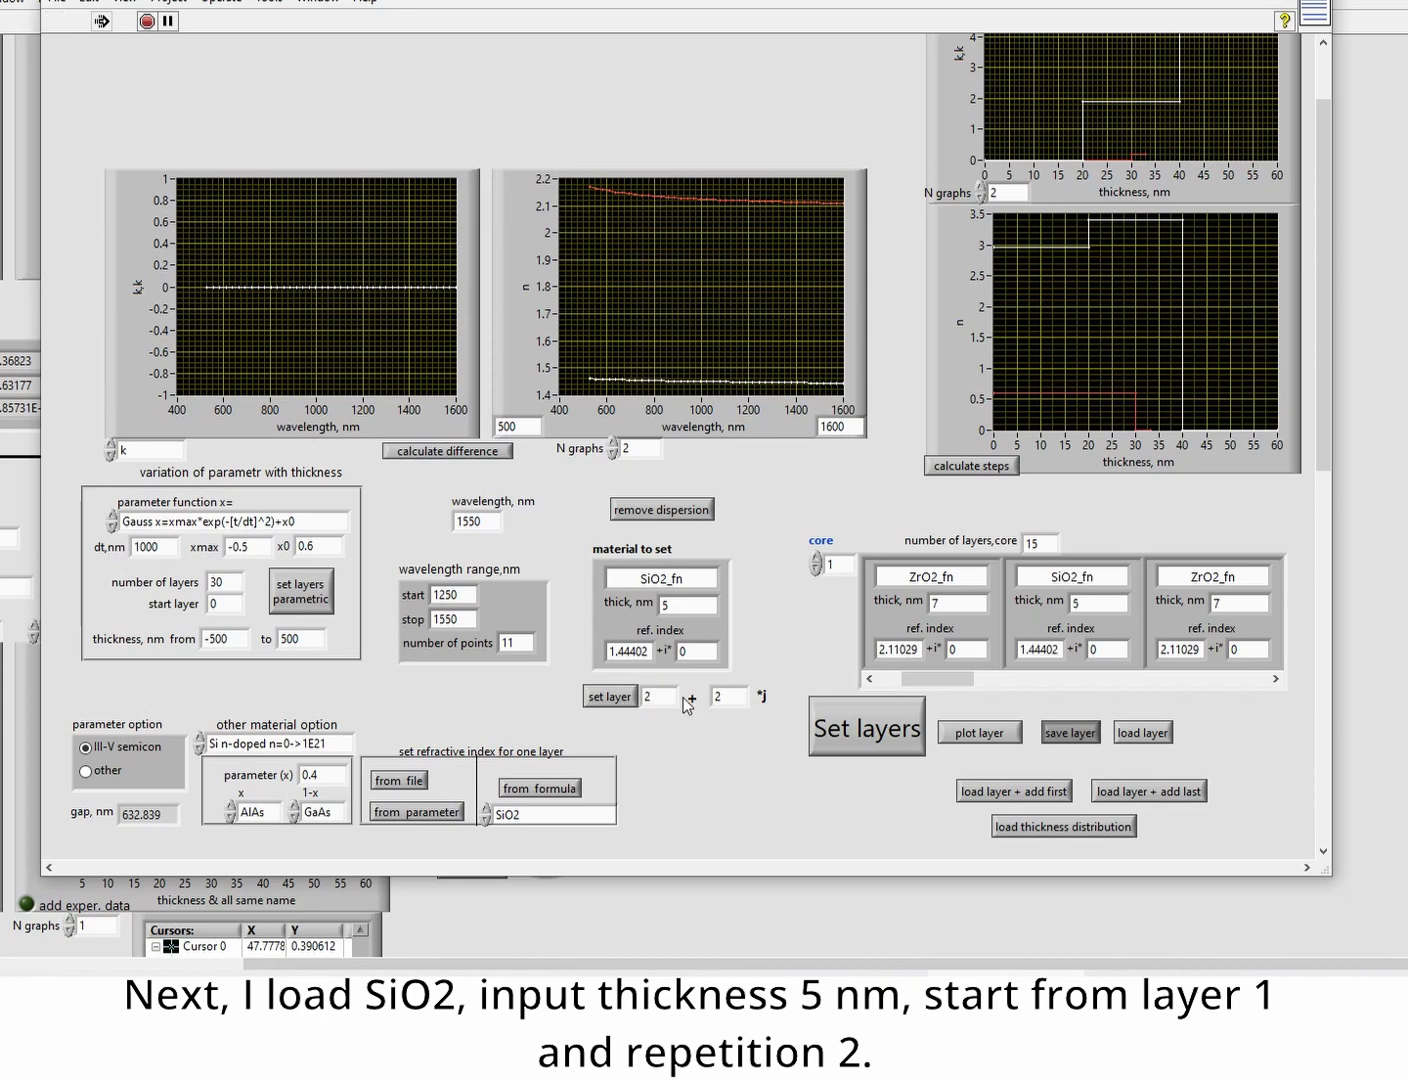
{"action": "left_click_drag", "start_coordinate": [945, 683], "coordinate": [1050, 687]}
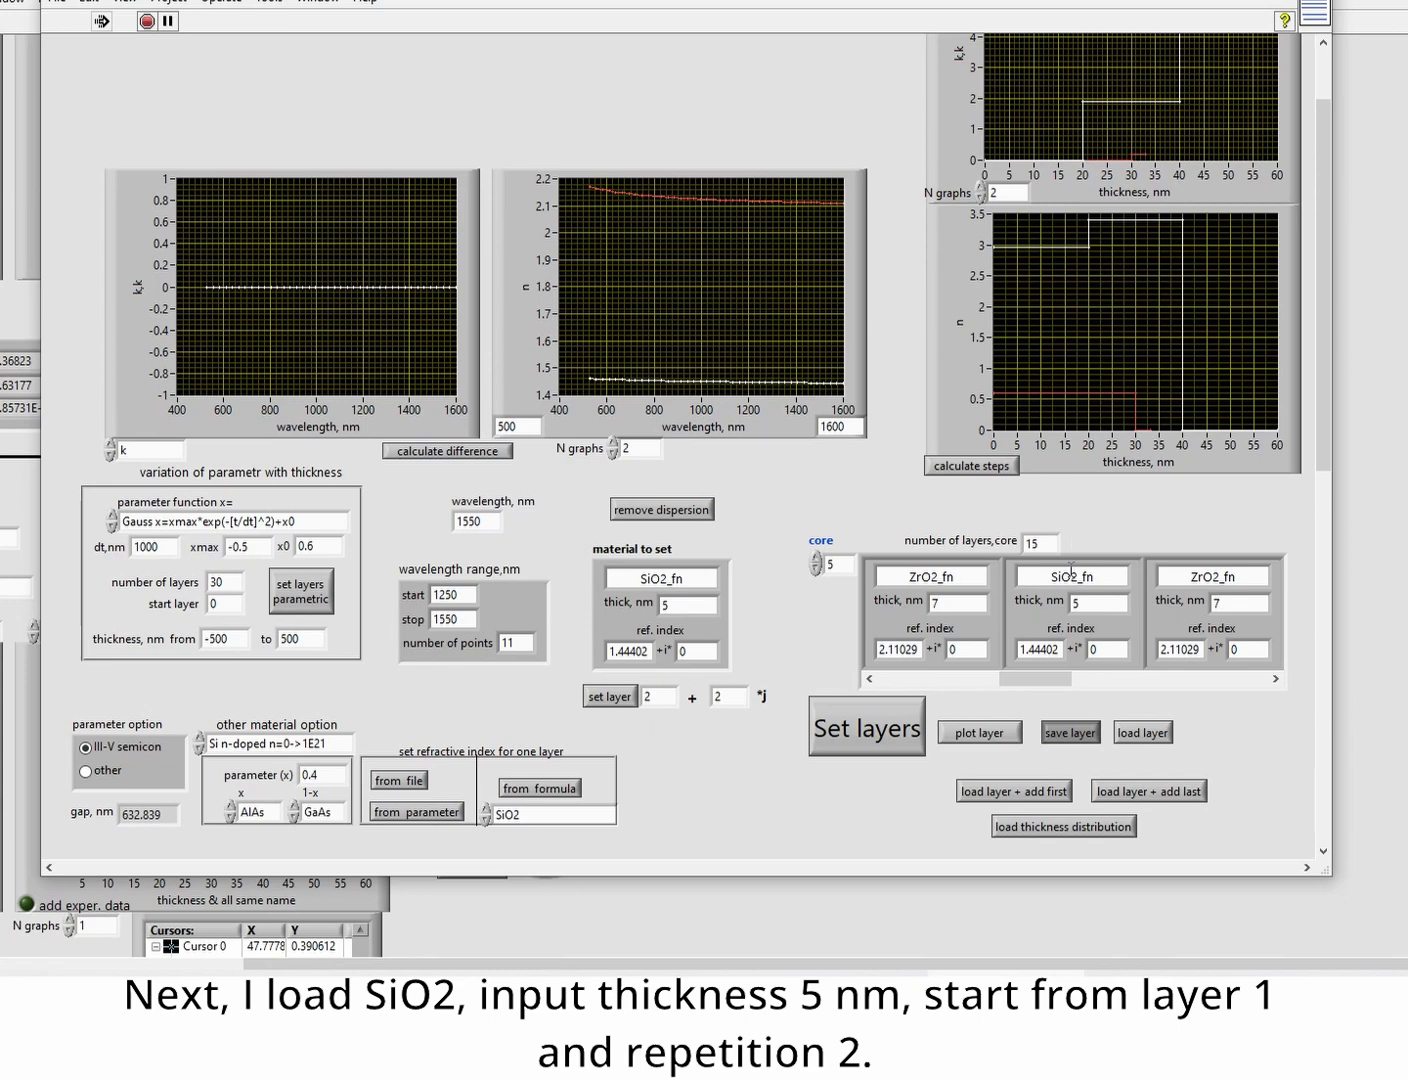
{"action": "left_click_drag", "start_coordinate": [1028, 686], "coordinate": [972, 682]}
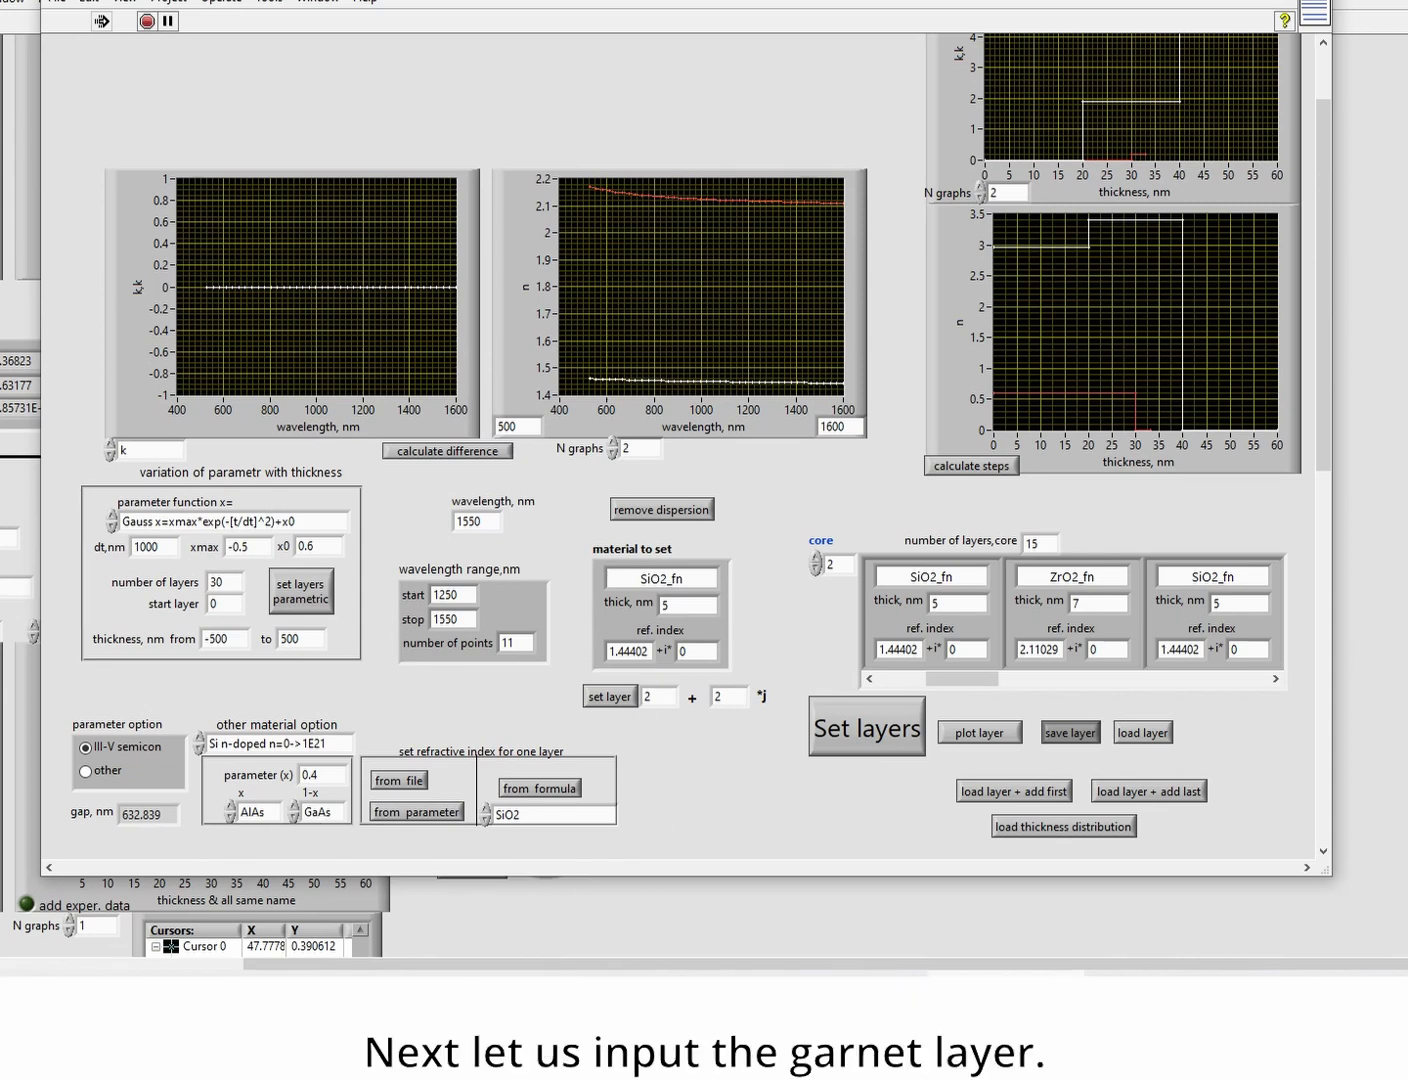
- Check the garnet layer in the article's crystal sketch and increase the number of core layers to 16
{"action": "key", "text": "alt+Tab"}
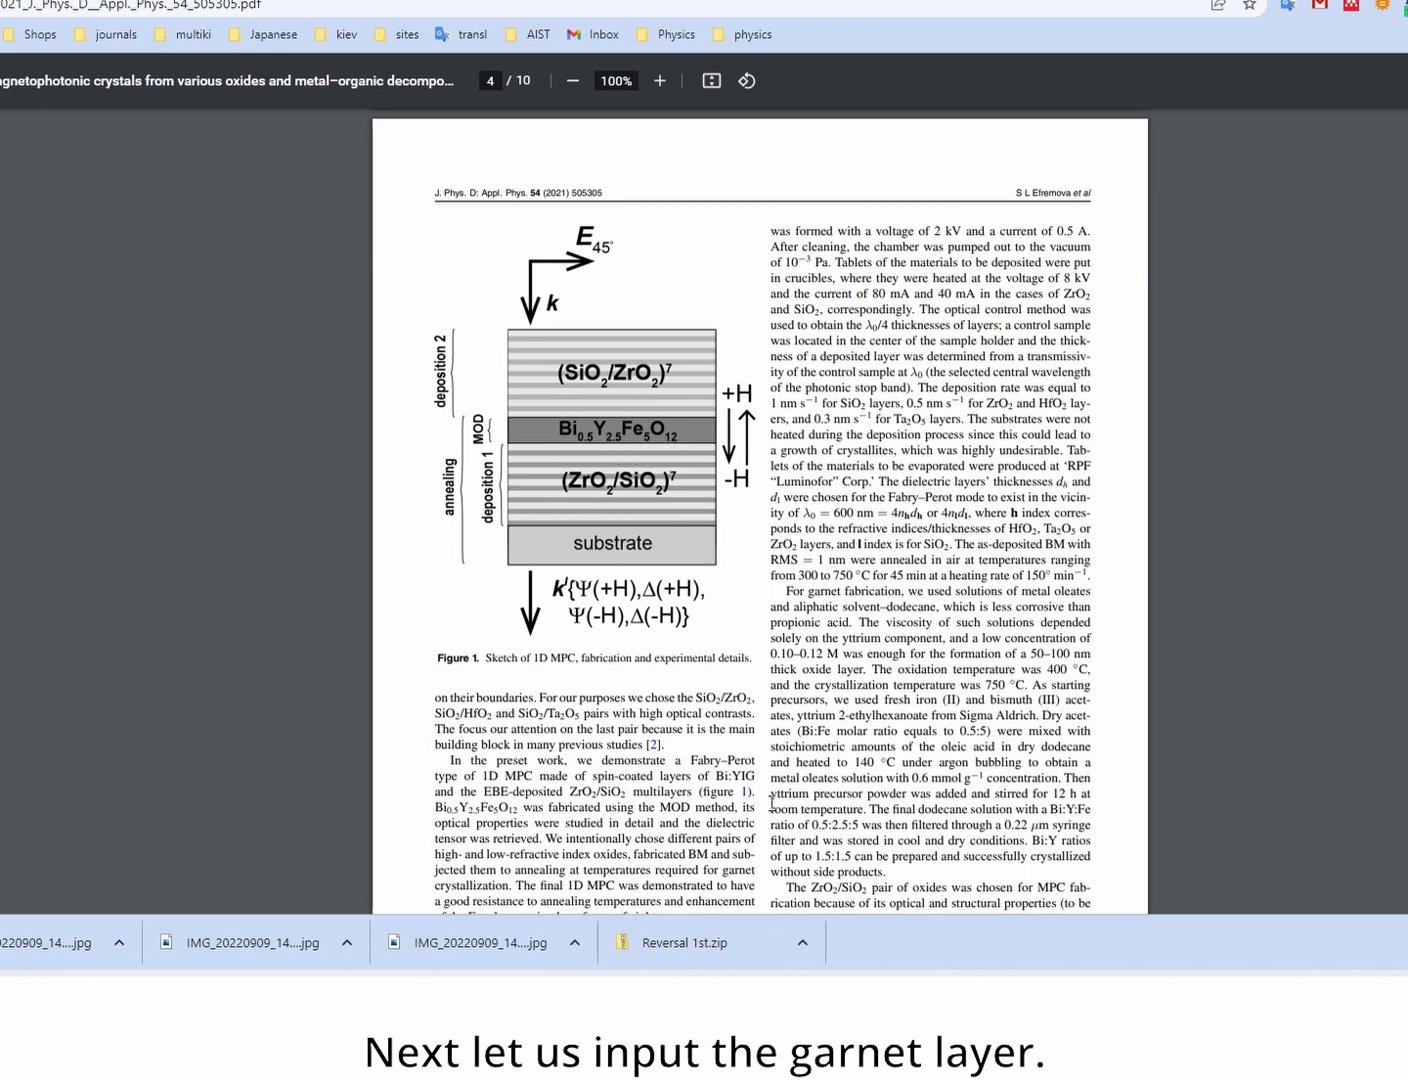
{"action": "mouse_move", "coordinate": [931, 985]}
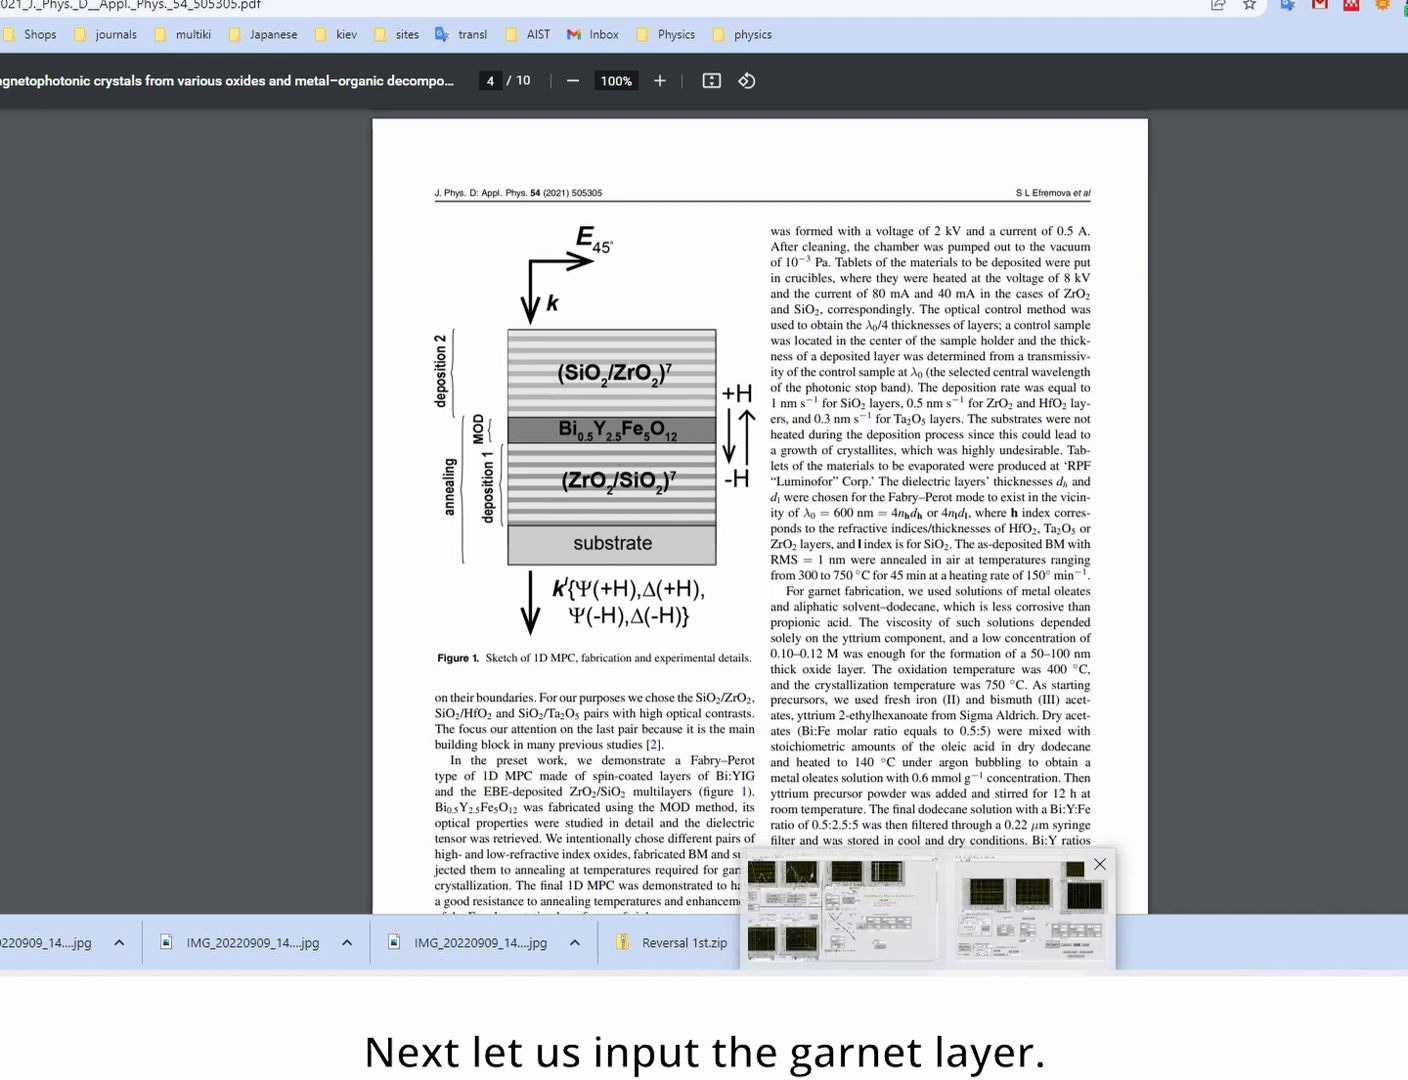
{"action": "left_click", "coordinate": [842, 908]}
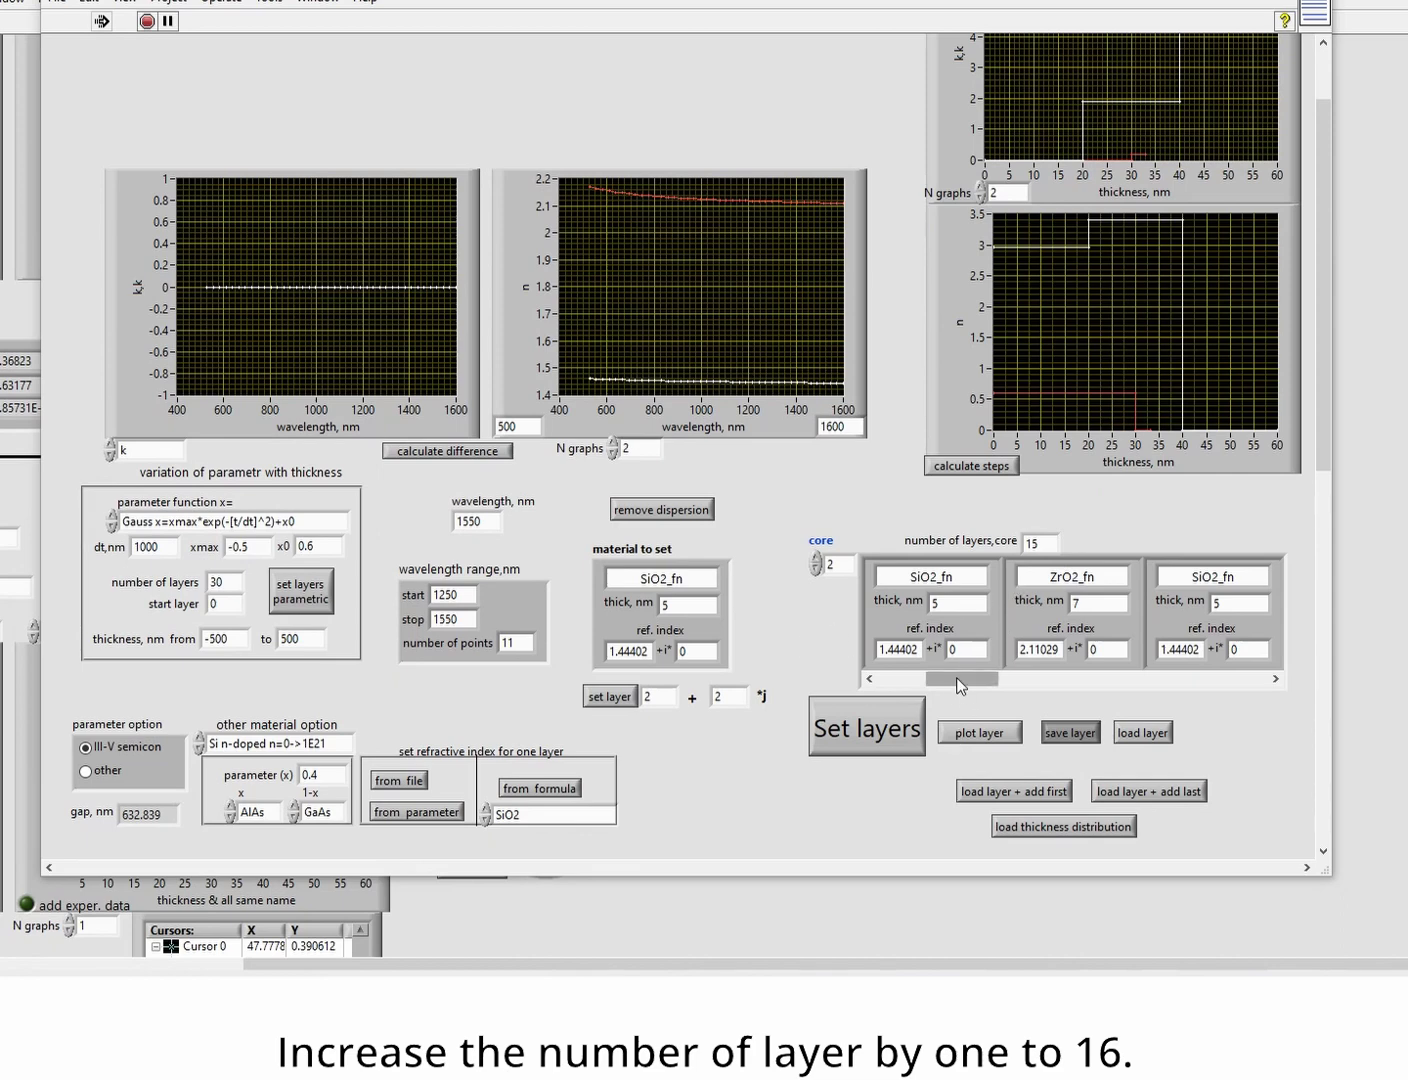
{"action": "left_click_drag", "start_coordinate": [959, 679], "coordinate": [1230, 671]}
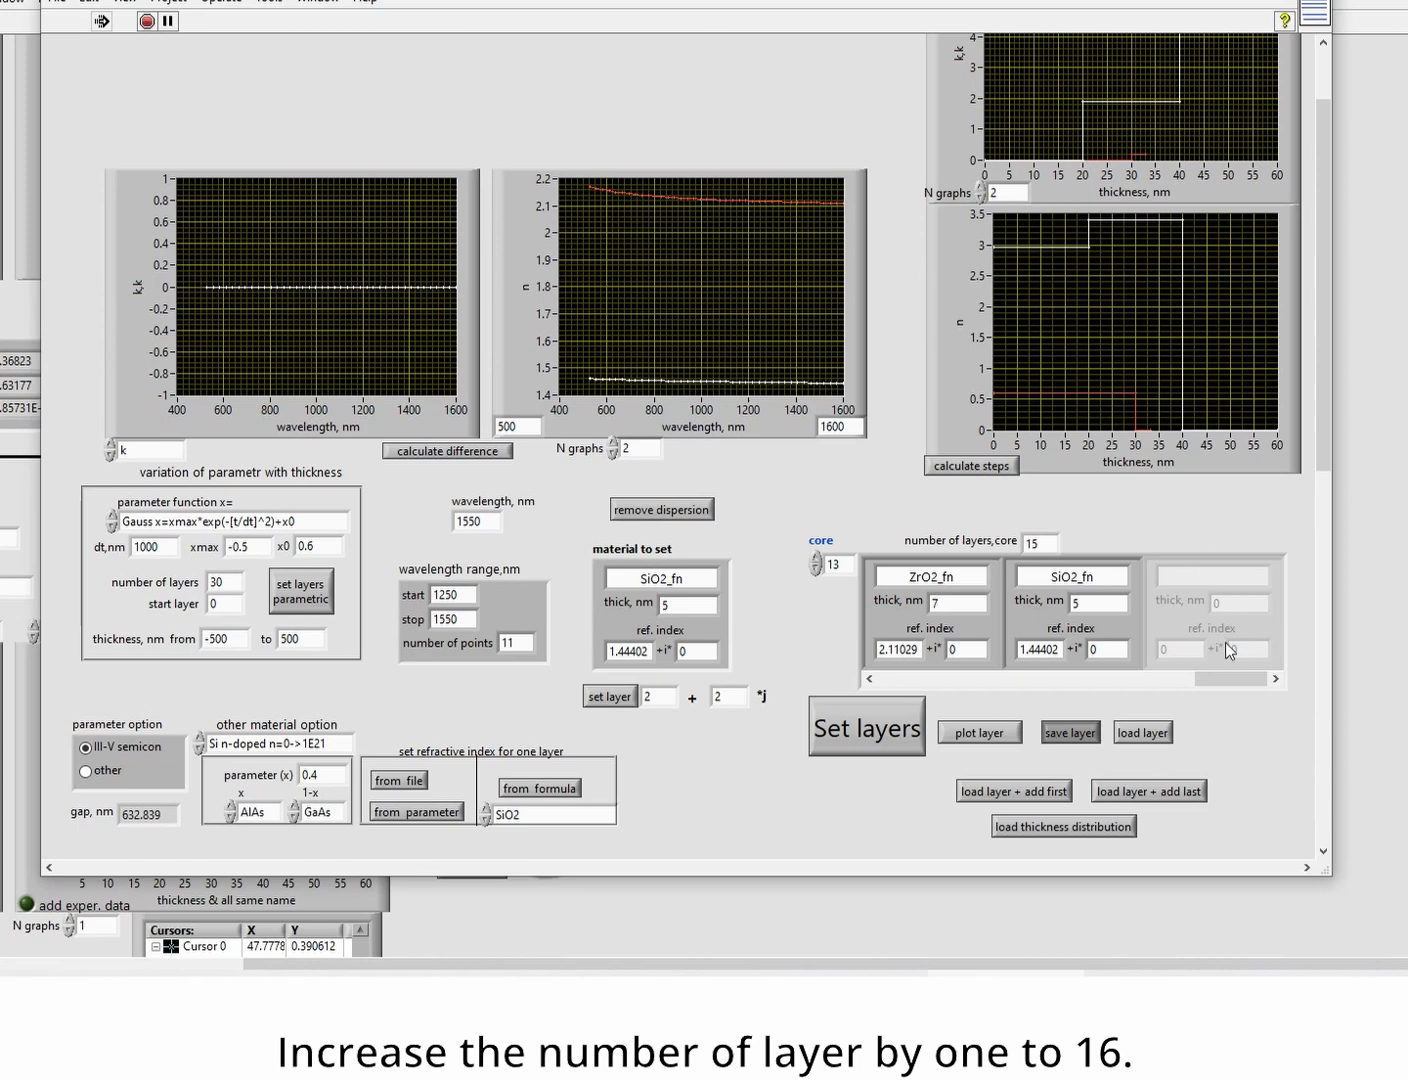
{"action": "double_click", "coordinate": [1035, 545]}
{"action": "type", "text": "16"}
{"action": "key", "text": "Return"}
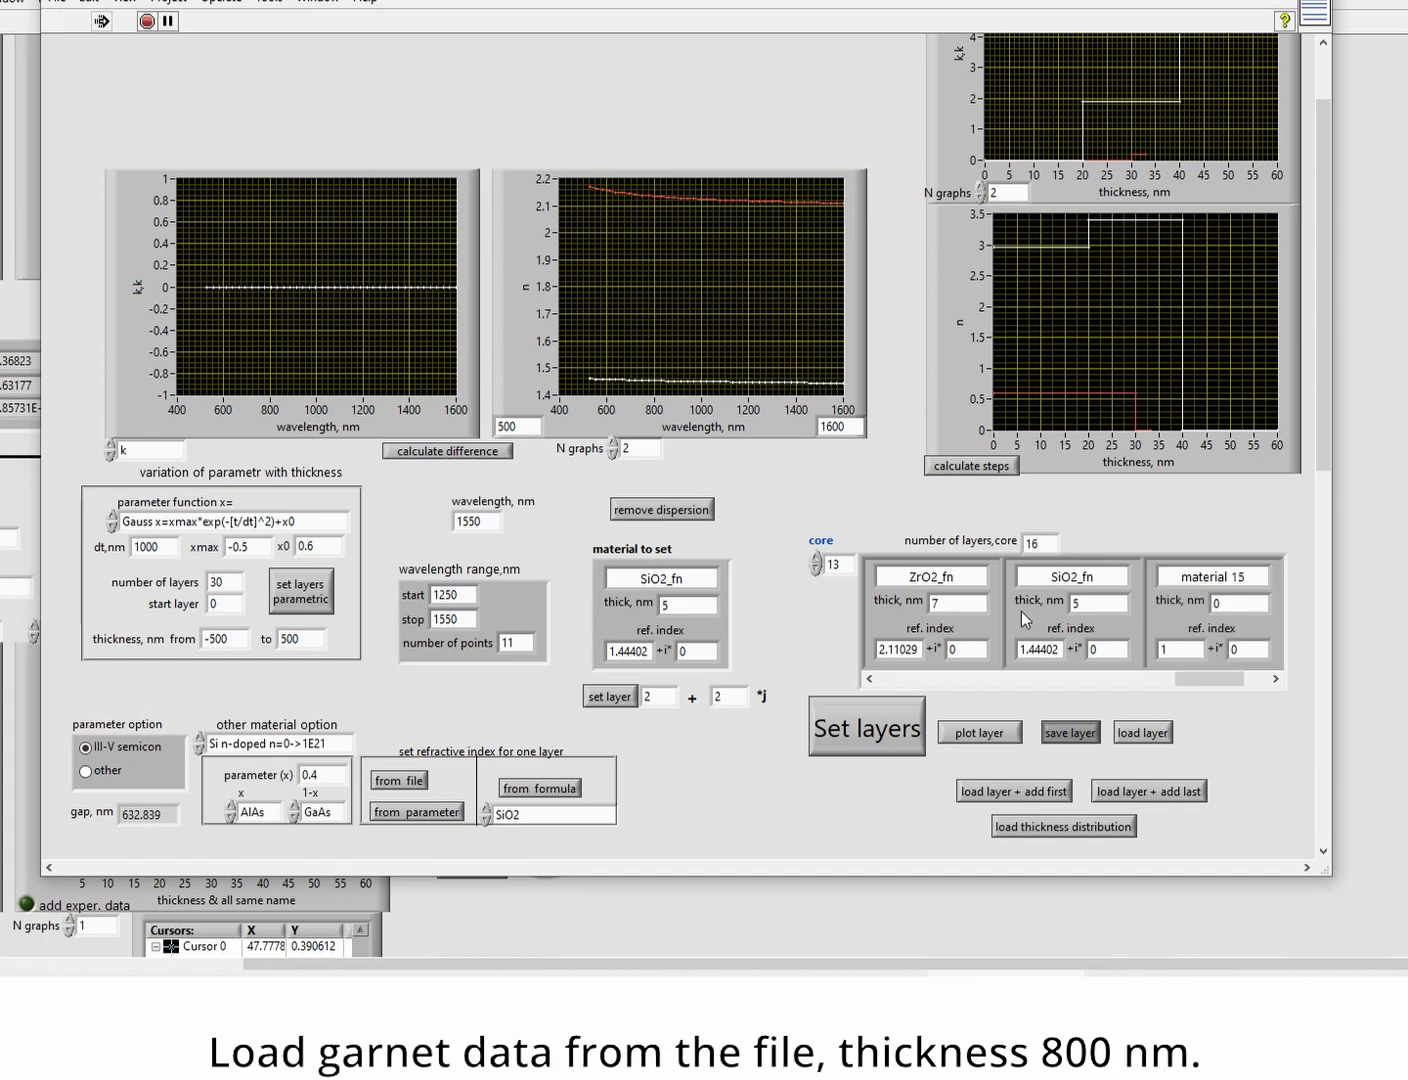
- Load the garnet refractive index from the file BiYIG1_nk.dat and set its thickness to 800 nm
{"action": "left_click", "coordinate": [404, 782]}
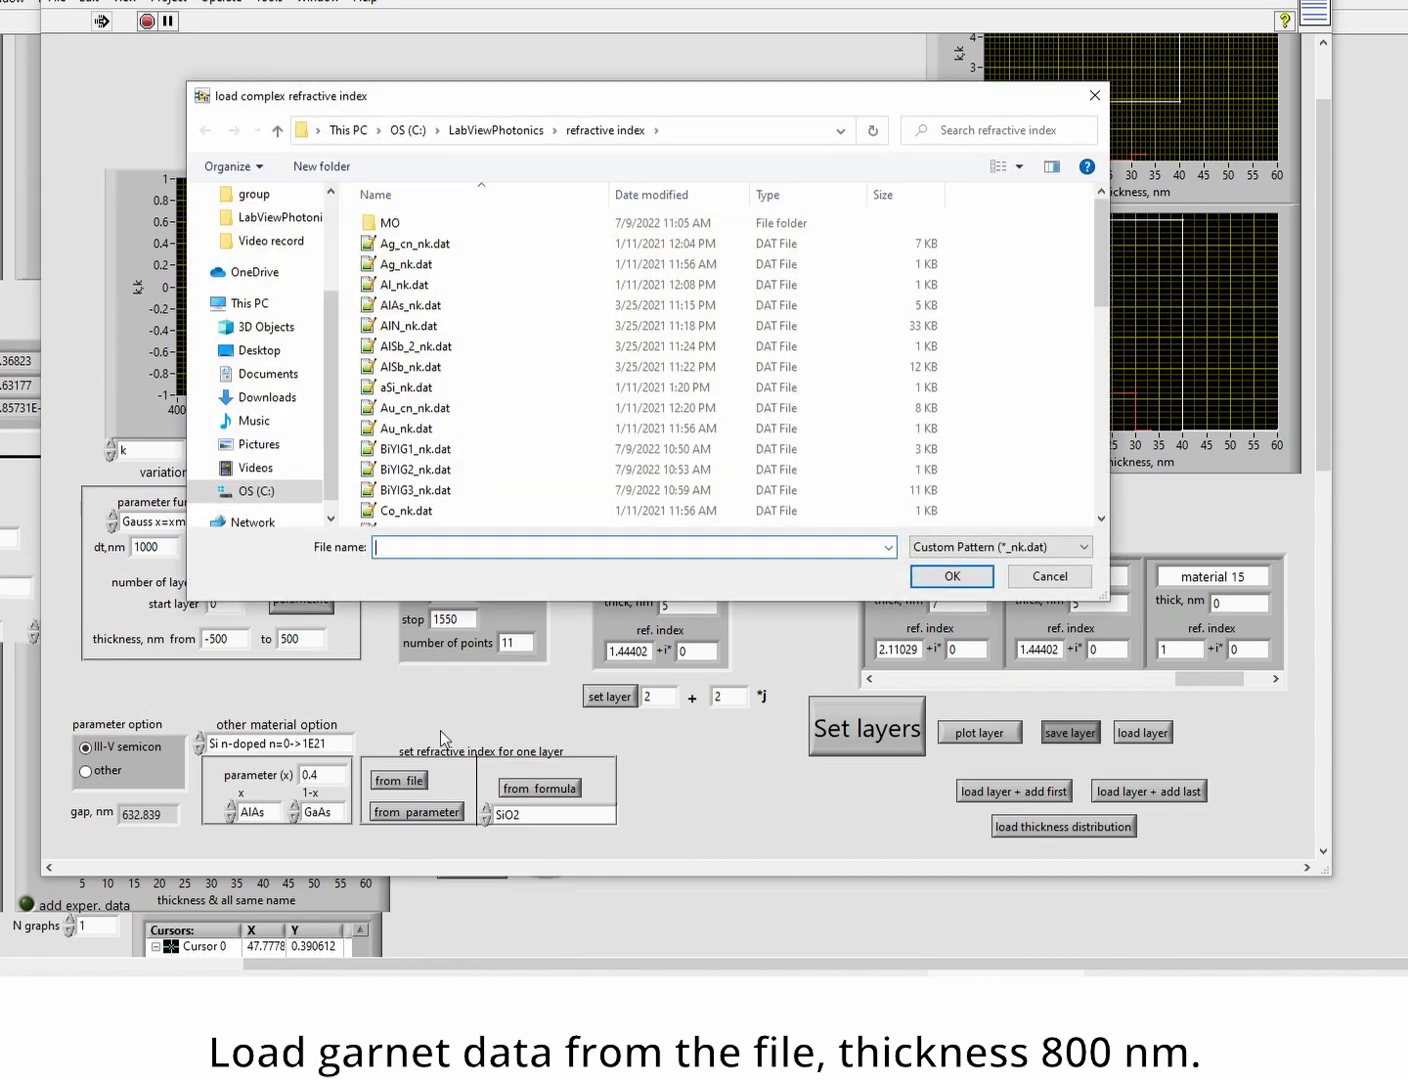
{"action": "double_click", "coordinate": [421, 452]}
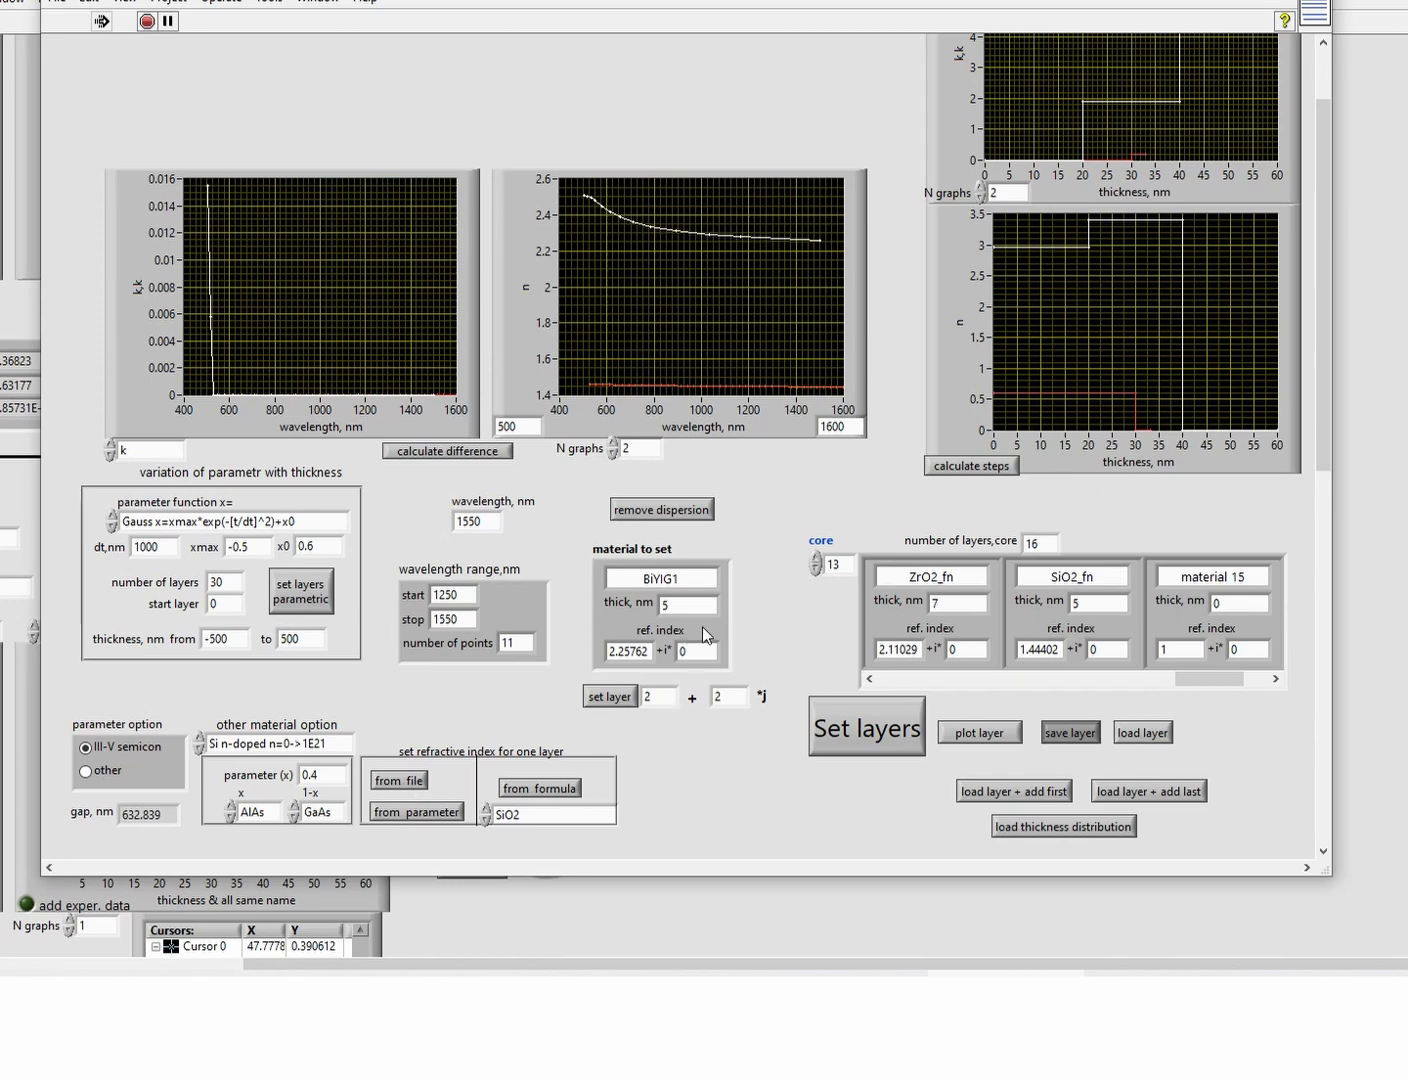
{"action": "left_click", "coordinate": [678, 605]}
{"action": "left_click", "coordinate": [664, 605]}
{"action": "key", "text": "BackSpace"}
{"action": "type", "text": "800"}
- Assign the 800 nm BiYIG1 garnet to core layer 15 only, using the layer rule 15 + 0*j
{"action": "key", "text": "alt+Tab"}
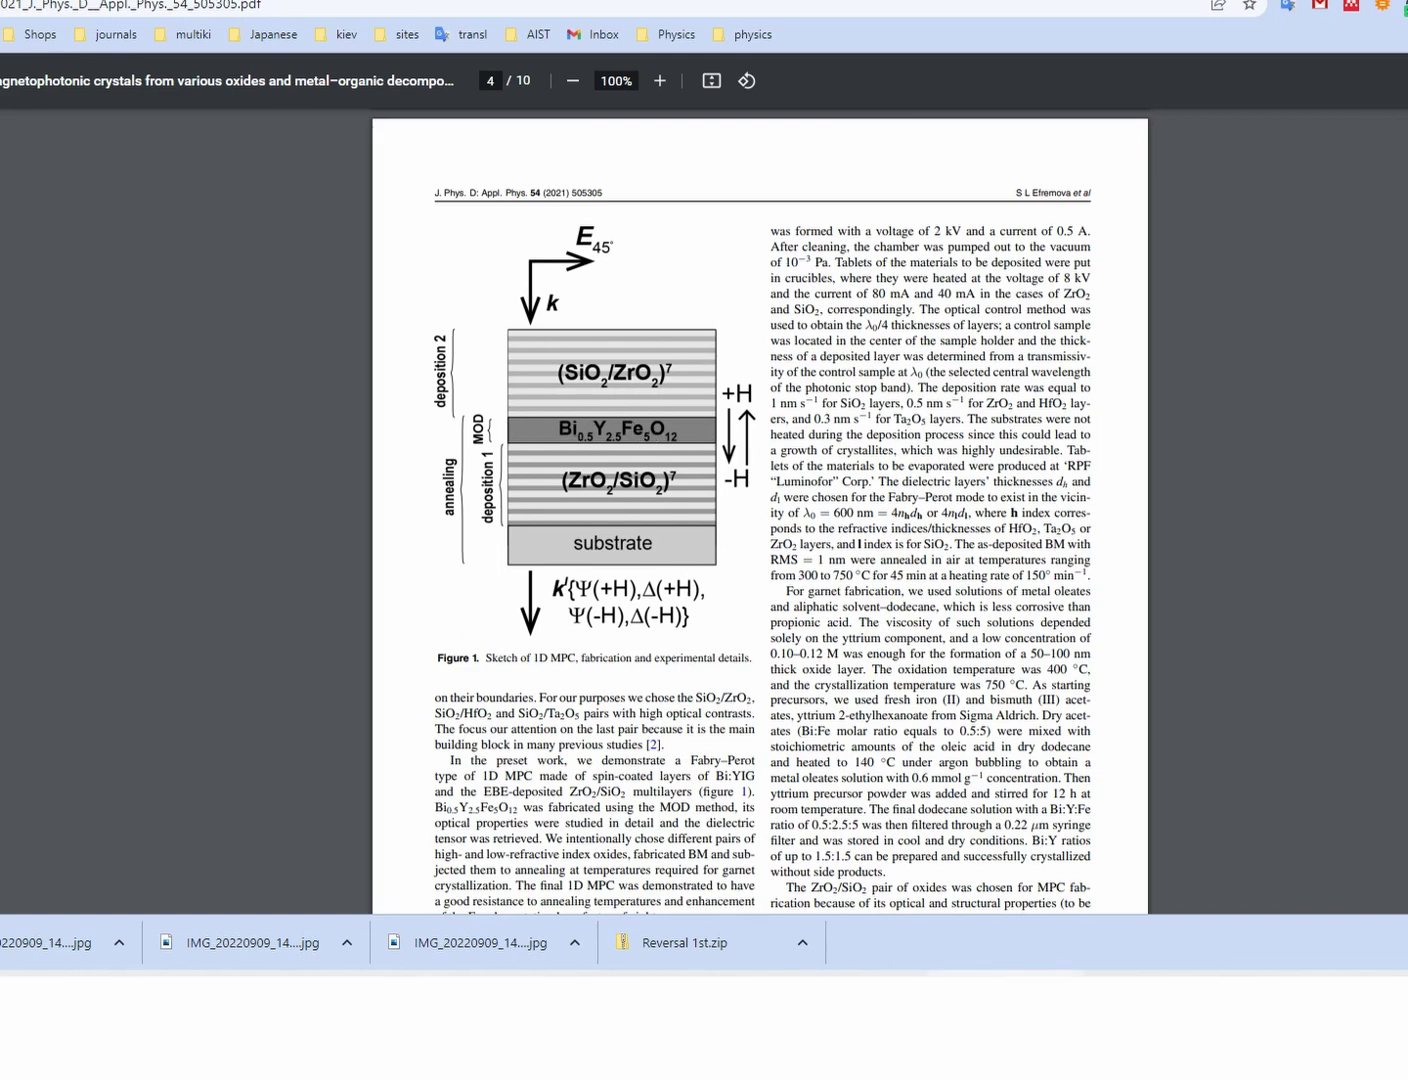
{"action": "key", "text": "alt+Tab"}
{"action": "double_click", "coordinate": [719, 697]}
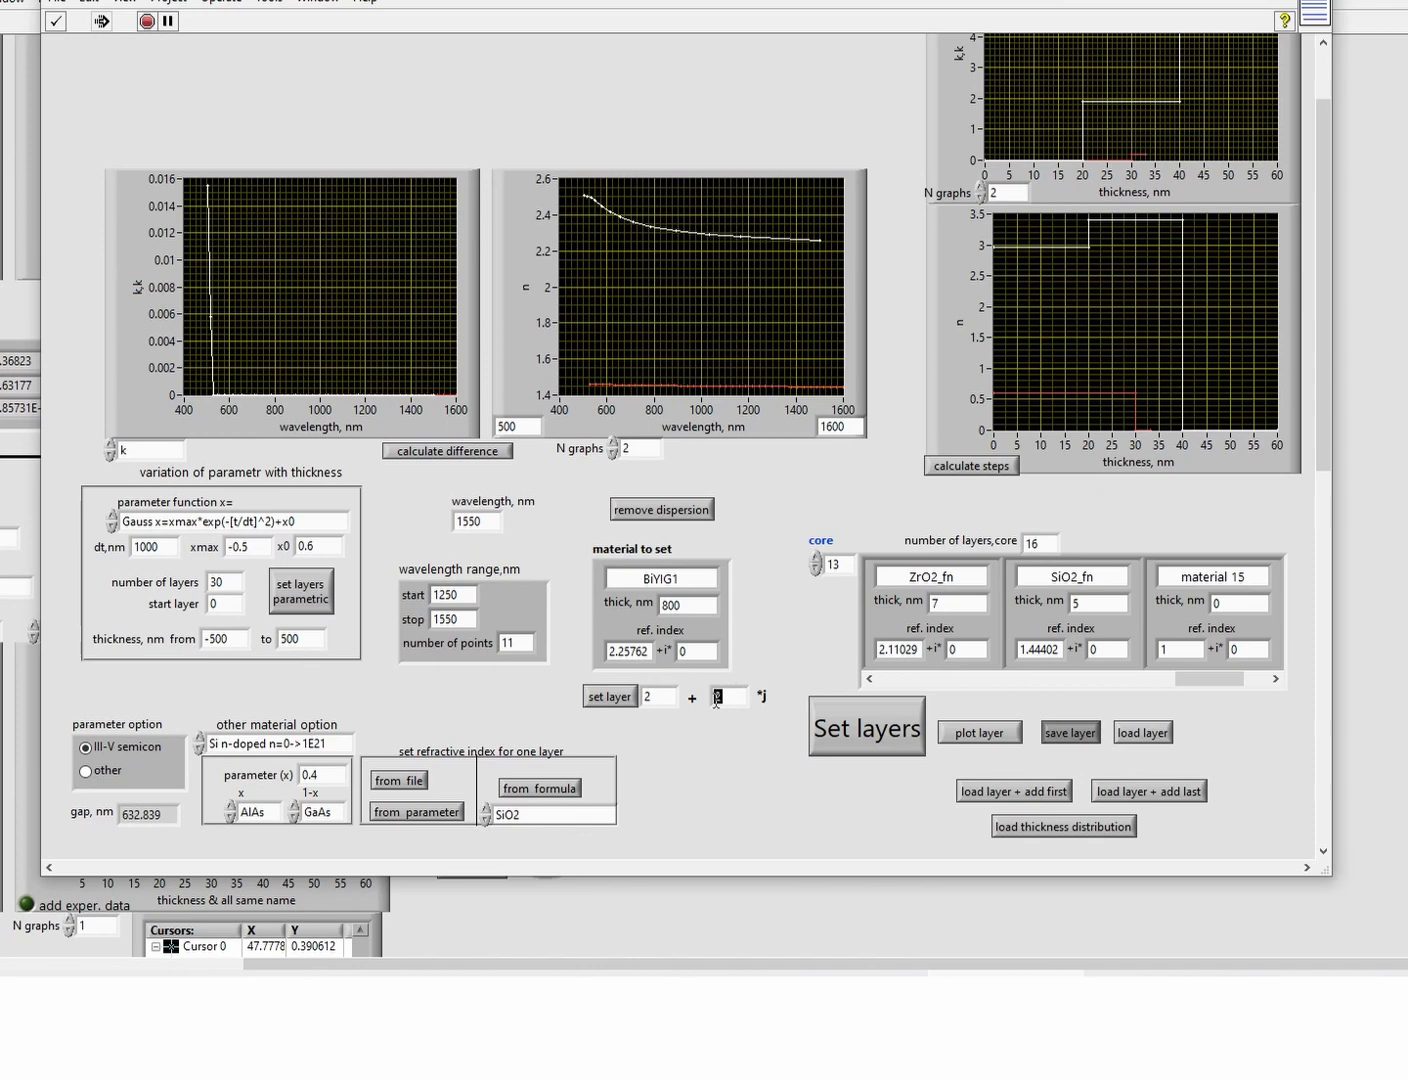
{"action": "type", "text": "0"}
{"action": "left_click_drag", "start_coordinate": [1200, 681], "coordinate": [1224, 681]}
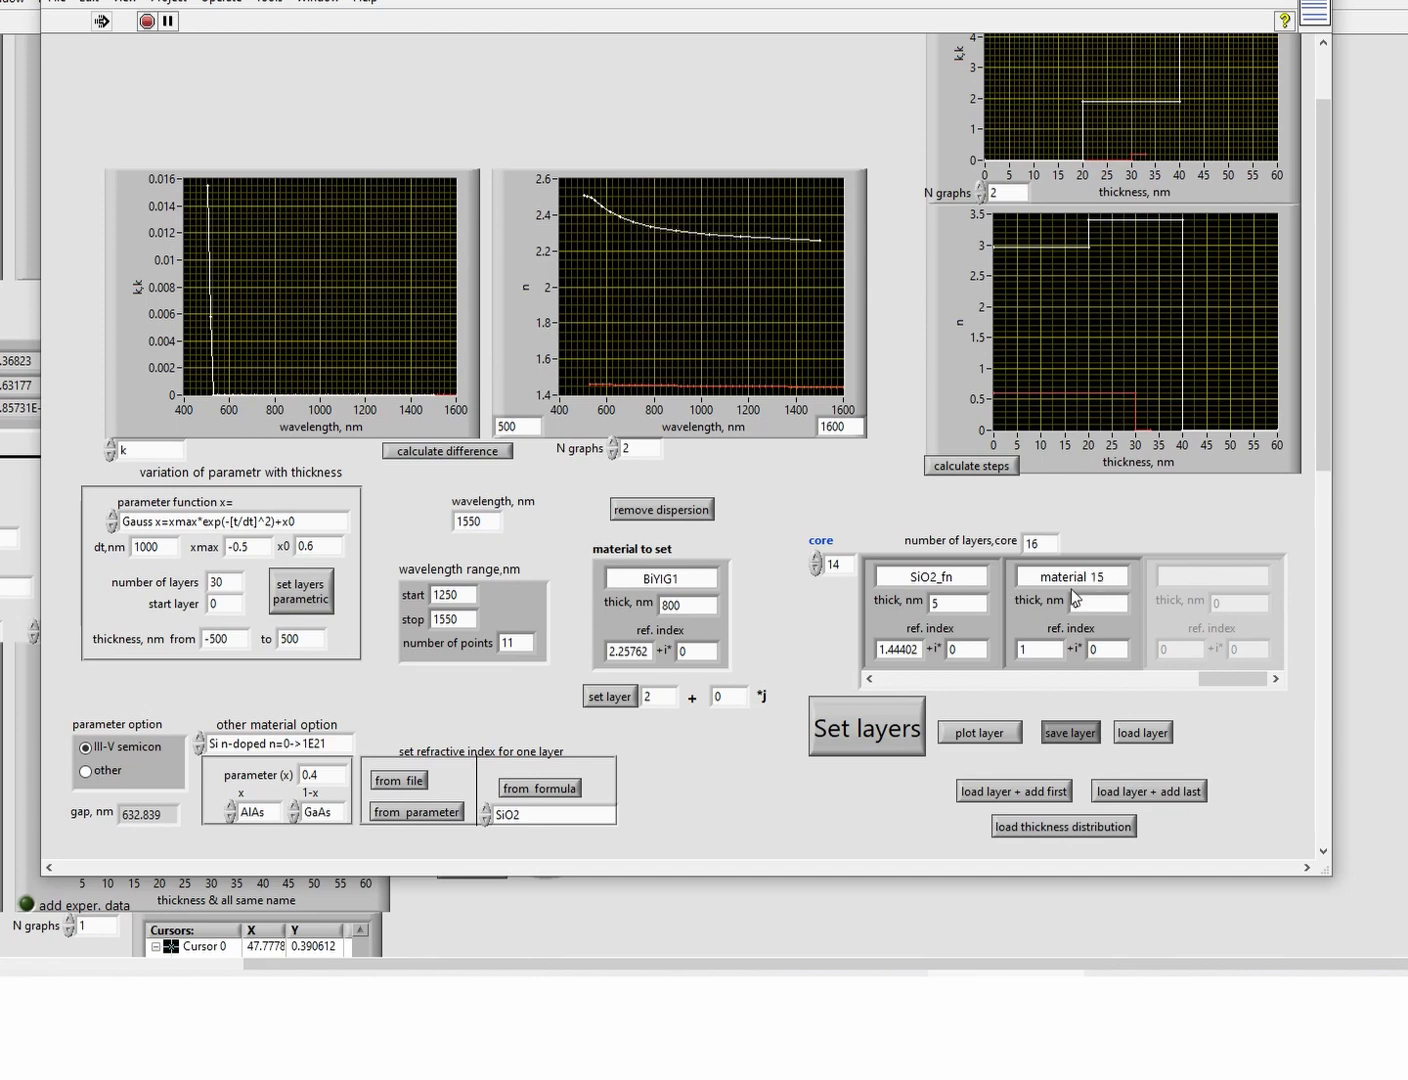
{"action": "mouse_move", "coordinate": [1241, 681]}
{"action": "left_mouse_down"}
{"action": "mouse_move", "coordinate": [929, 676]}
{"action": "mouse_move", "coordinate": [1236, 671]}
{"action": "left_mouse_up"}
{"action": "left_click", "coordinate": [647, 697]}
{"action": "key", "text": "BackSpace"}
{"action": "type", "text": "15"}
{"action": "left_click", "coordinate": [615, 699]}
- Consult the article's crystal sketch and increase the number of core layers to 30 for the upper part
{"action": "key", "text": "alt+Tab"}
{"action": "left_click_drag", "start_coordinate": [1041, 541], "coordinate": [1026, 540]}
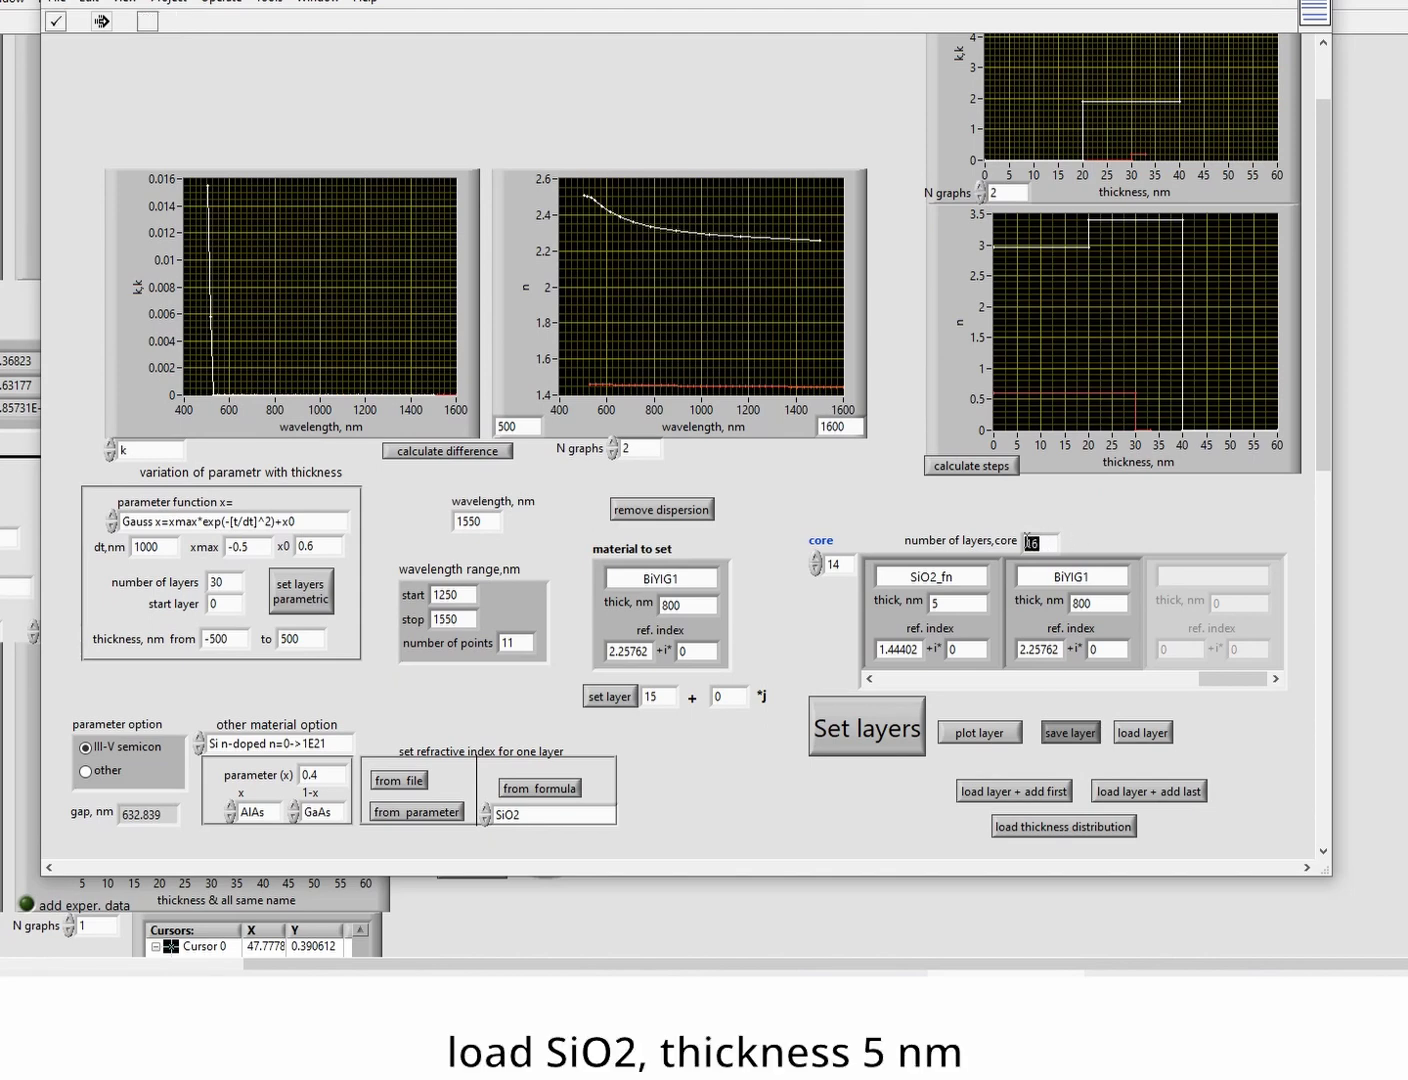
{"action": "type", "text": "30"}
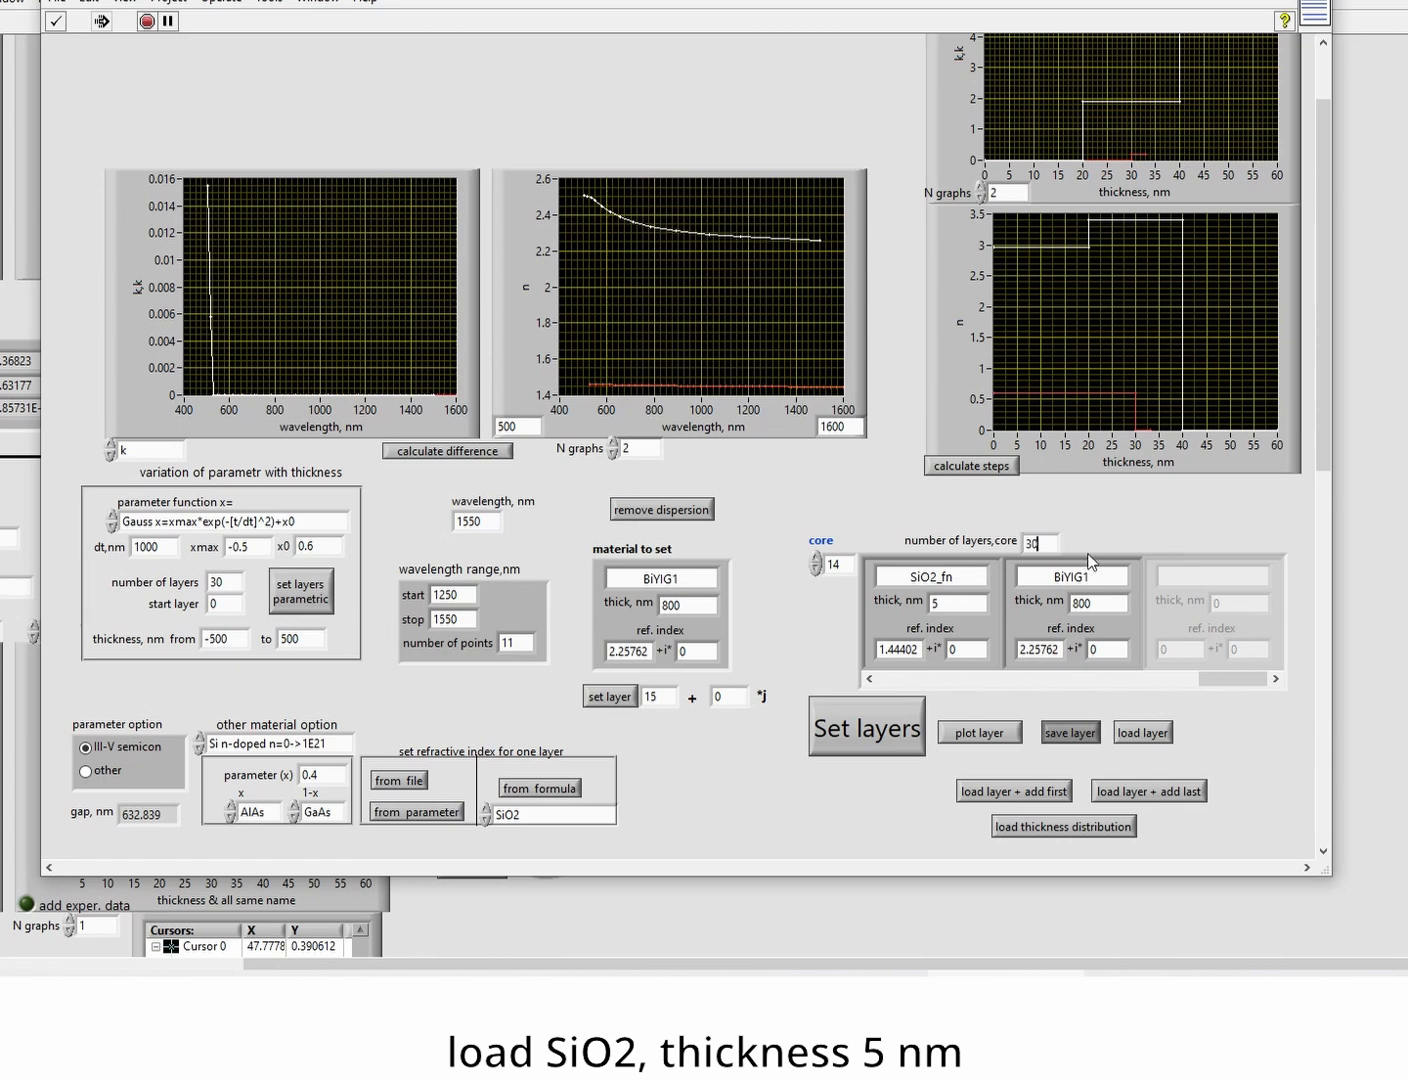
{"action": "key", "text": "Return"}
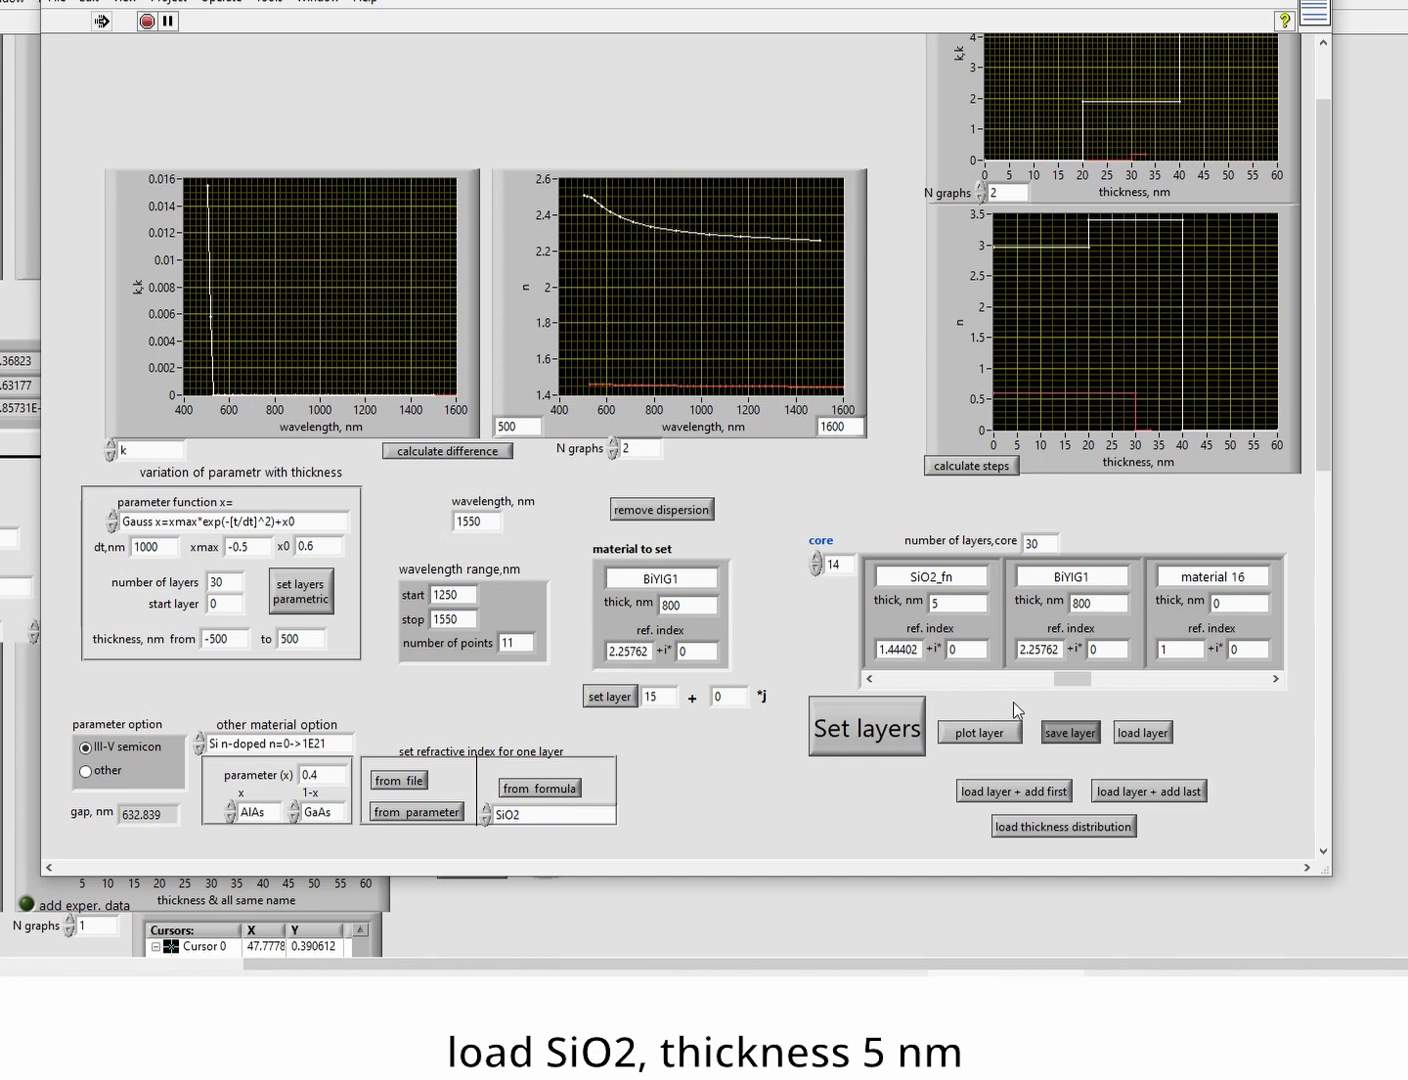
- Reload the SiO2 refractive index from the formula for the upper layers and set the material's thickness to 5 nm
{"action": "left_click_drag", "start_coordinate": [1059, 684], "coordinate": [1083, 686]}
{"action": "left_click", "coordinate": [524, 792]}
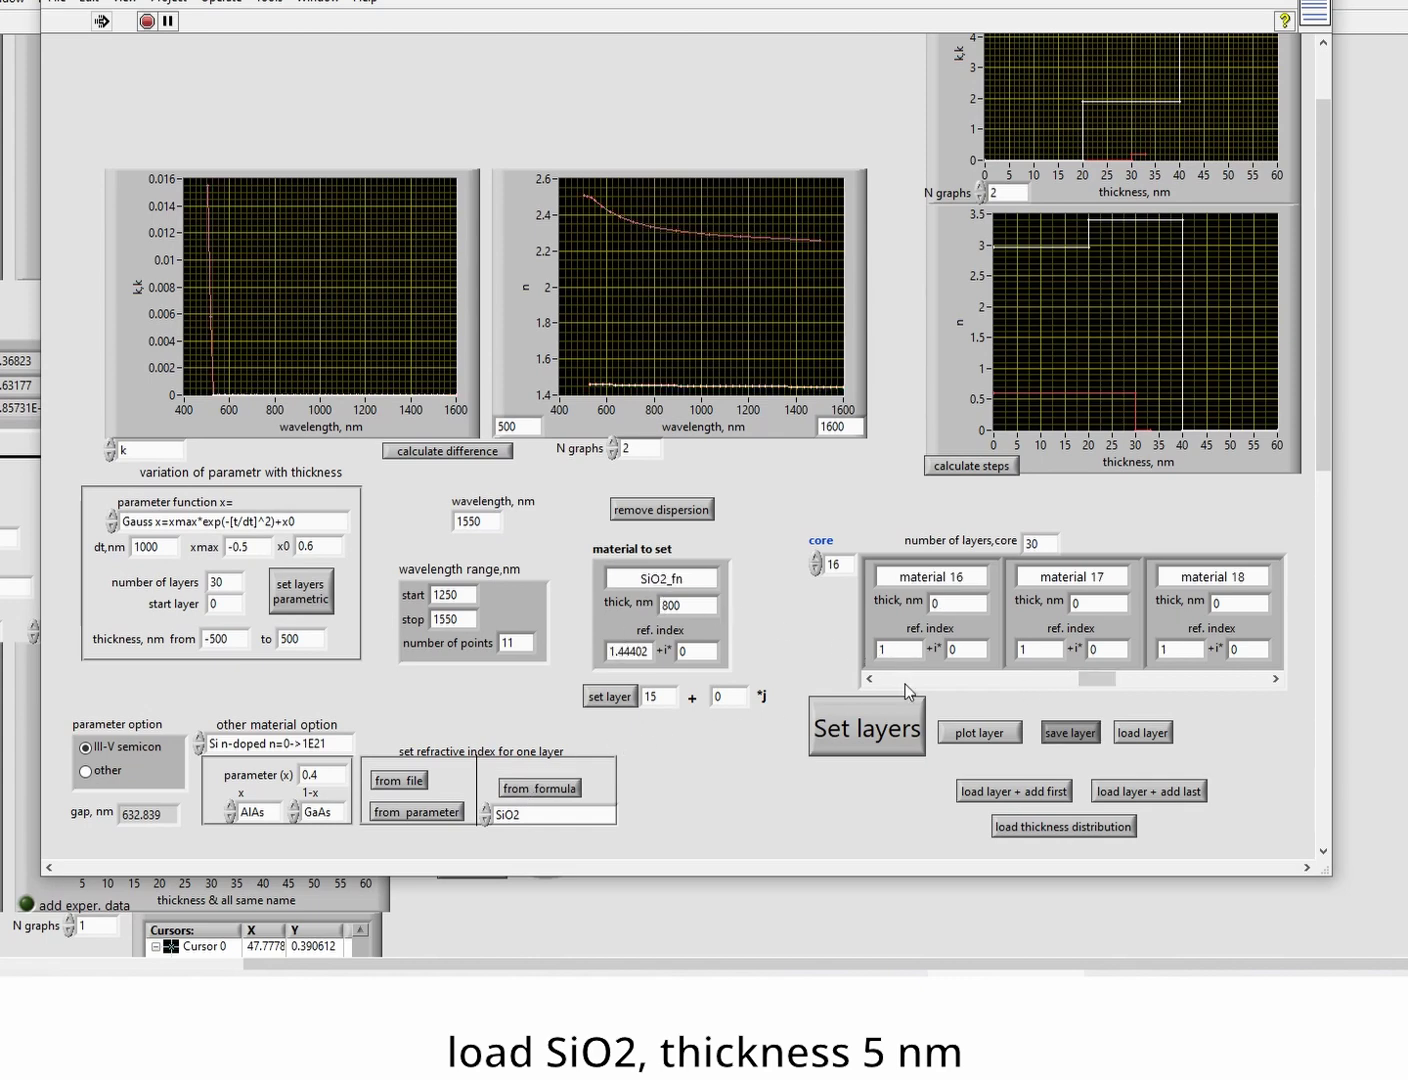
{"action": "left_click_drag", "start_coordinate": [1104, 684], "coordinate": [1076, 687]}
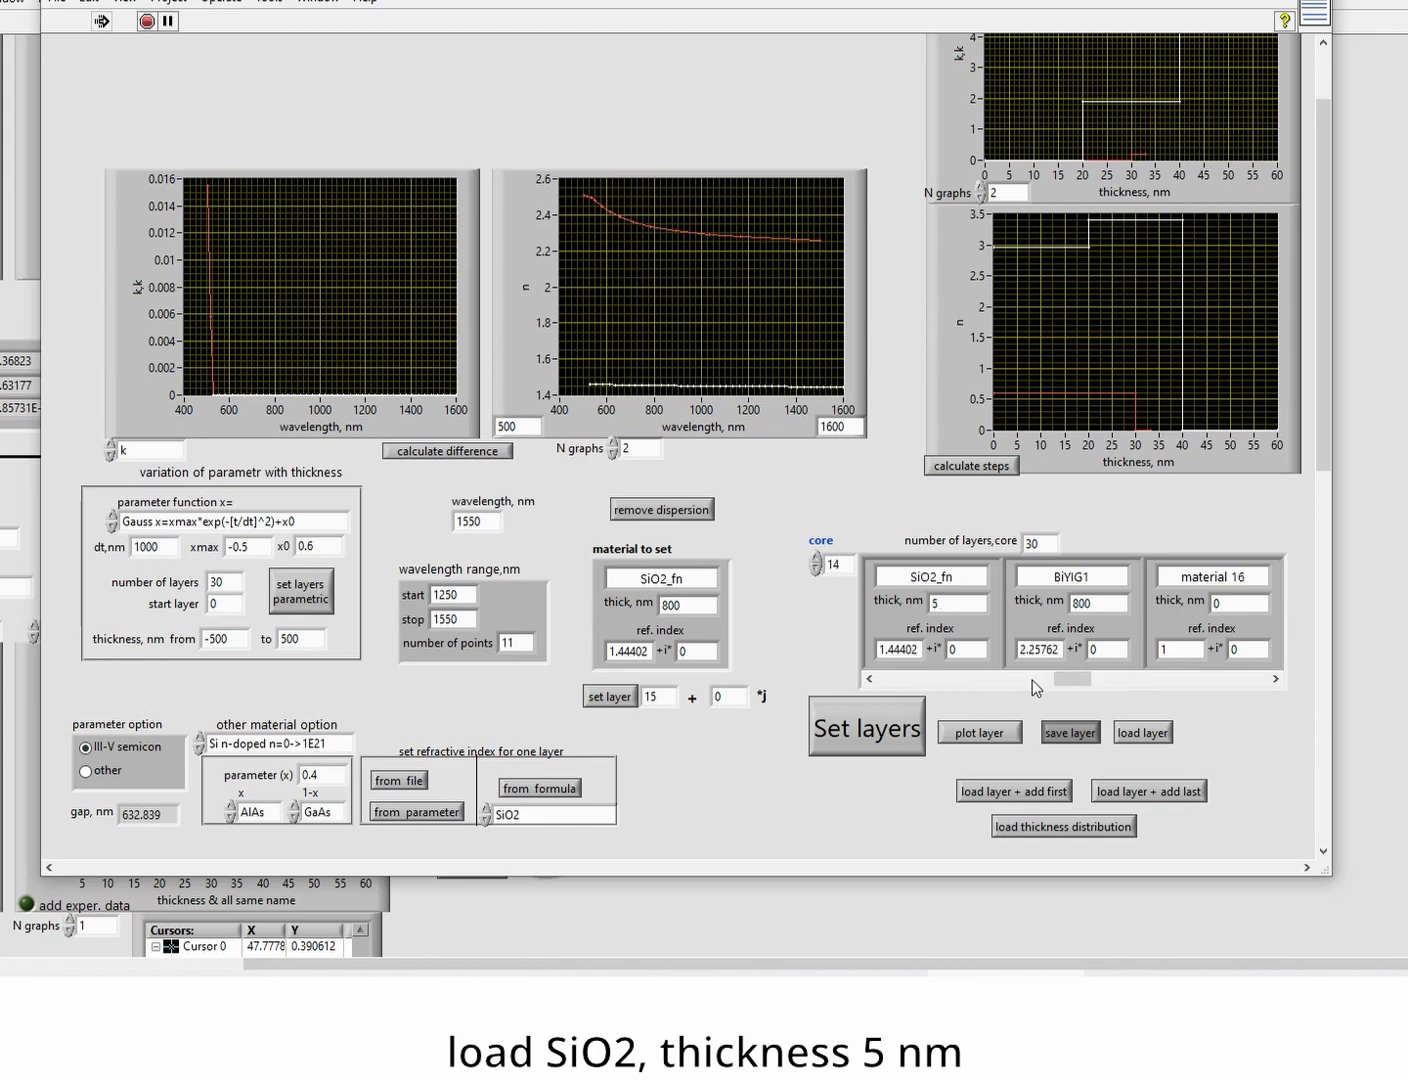
{"action": "left_click_drag", "start_coordinate": [688, 604], "coordinate": [657, 601]}
{"action": "type", "text": "5"}
- Assign the 5 nm SiO2 material to every second core layer above the garnet, using the layer rule 16 + 2*j
{"action": "left_click_drag", "start_coordinate": [1061, 678], "coordinate": [1073, 679]}
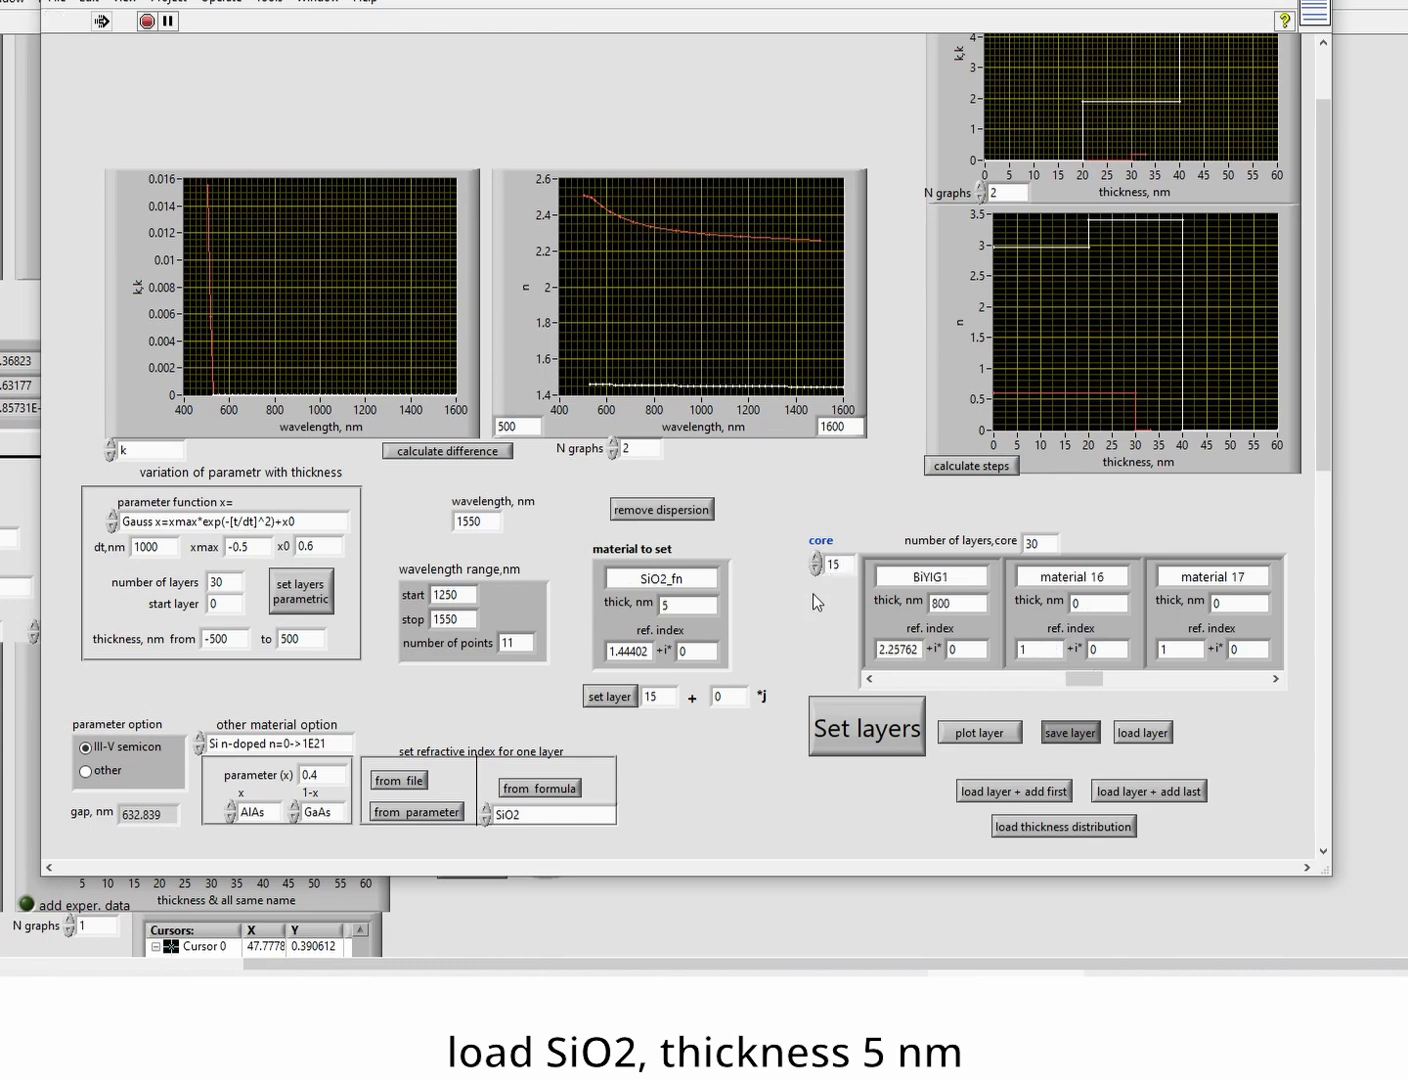
{"action": "left_click_drag", "start_coordinate": [1074, 685], "coordinate": [1093, 685]}
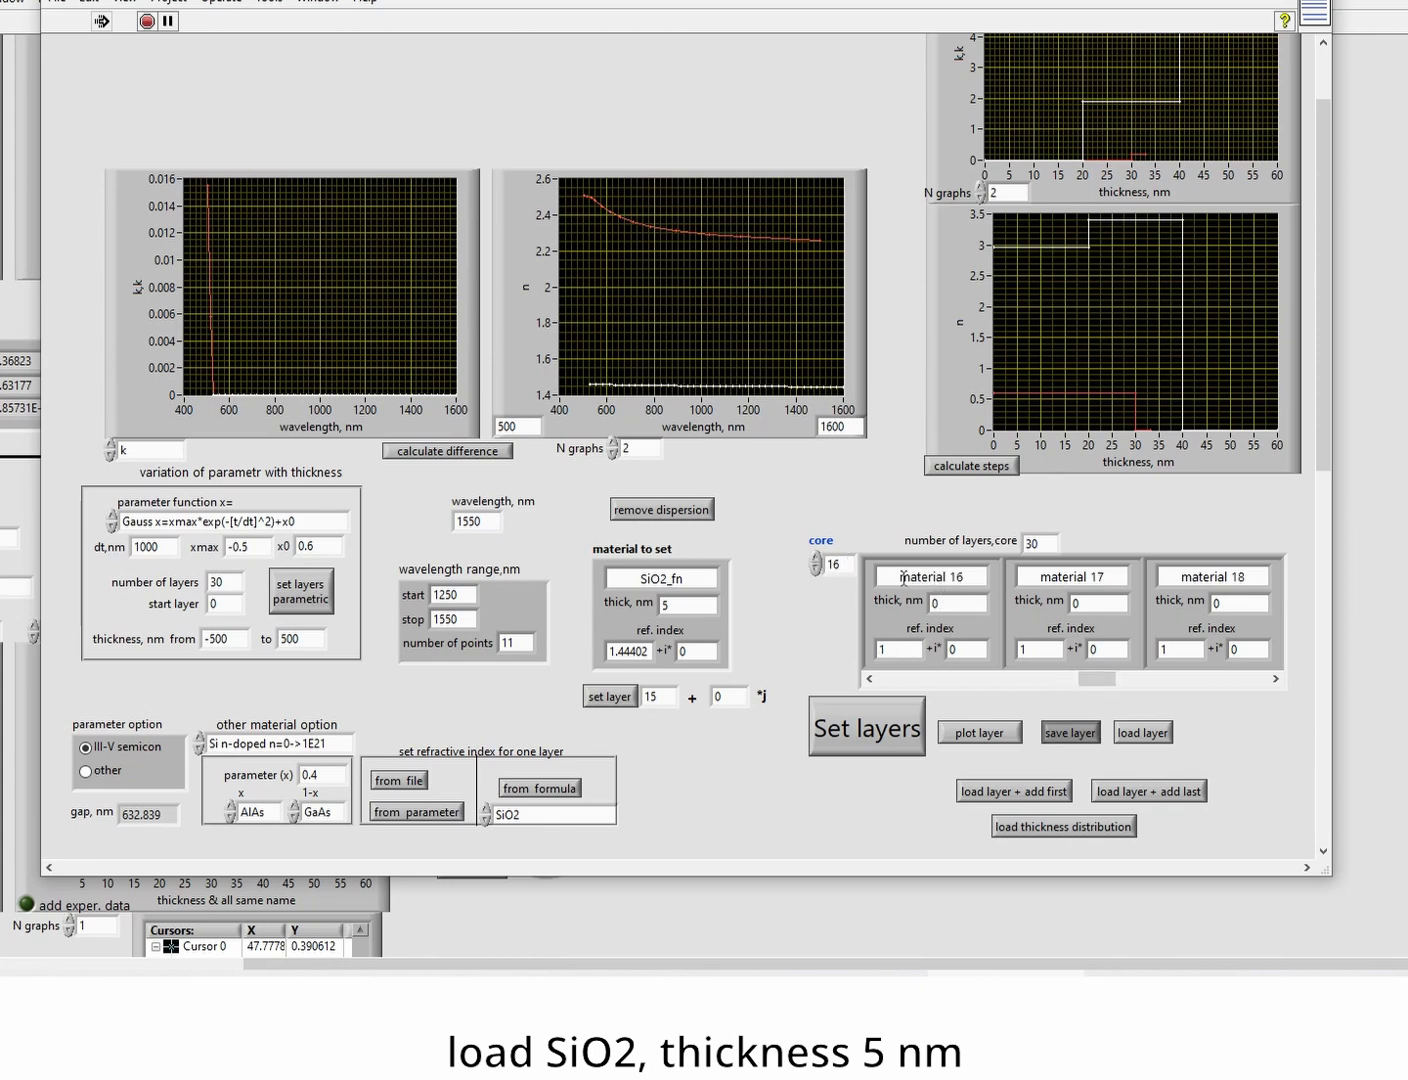
{"action": "left_click_drag", "start_coordinate": [1095, 686], "coordinate": [1083, 686]}
{"action": "left_click", "coordinate": [656, 692]}
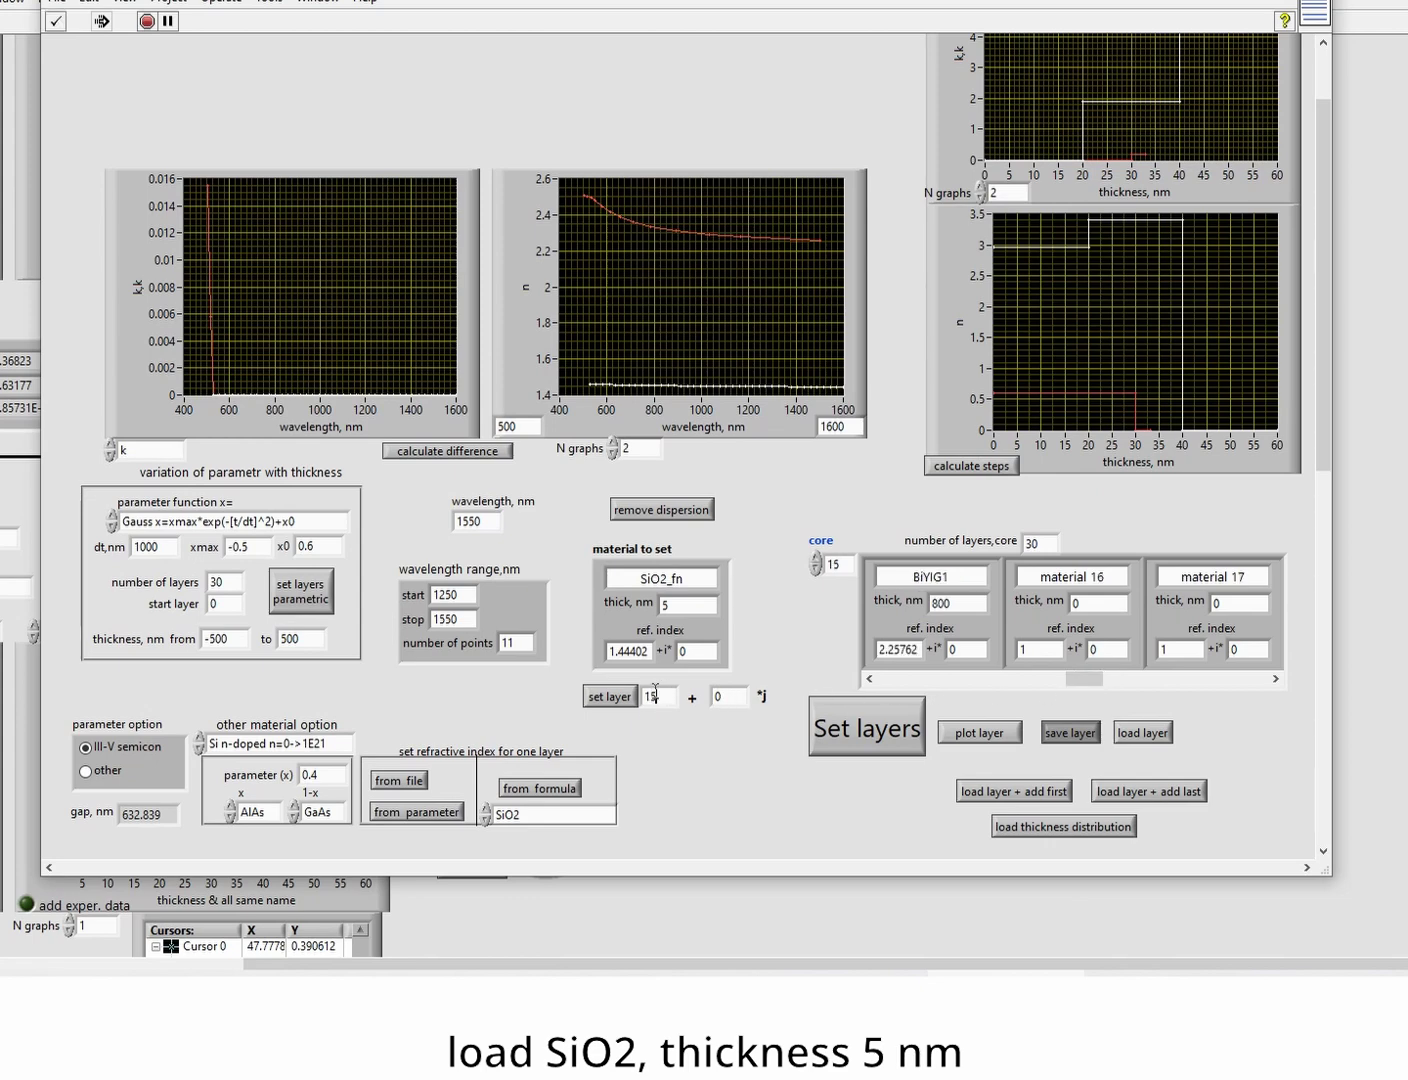
{"action": "key", "text": "BackSpace"}
{"action": "type", "text": "6"}
{"action": "key", "text": "alt+Tab"}
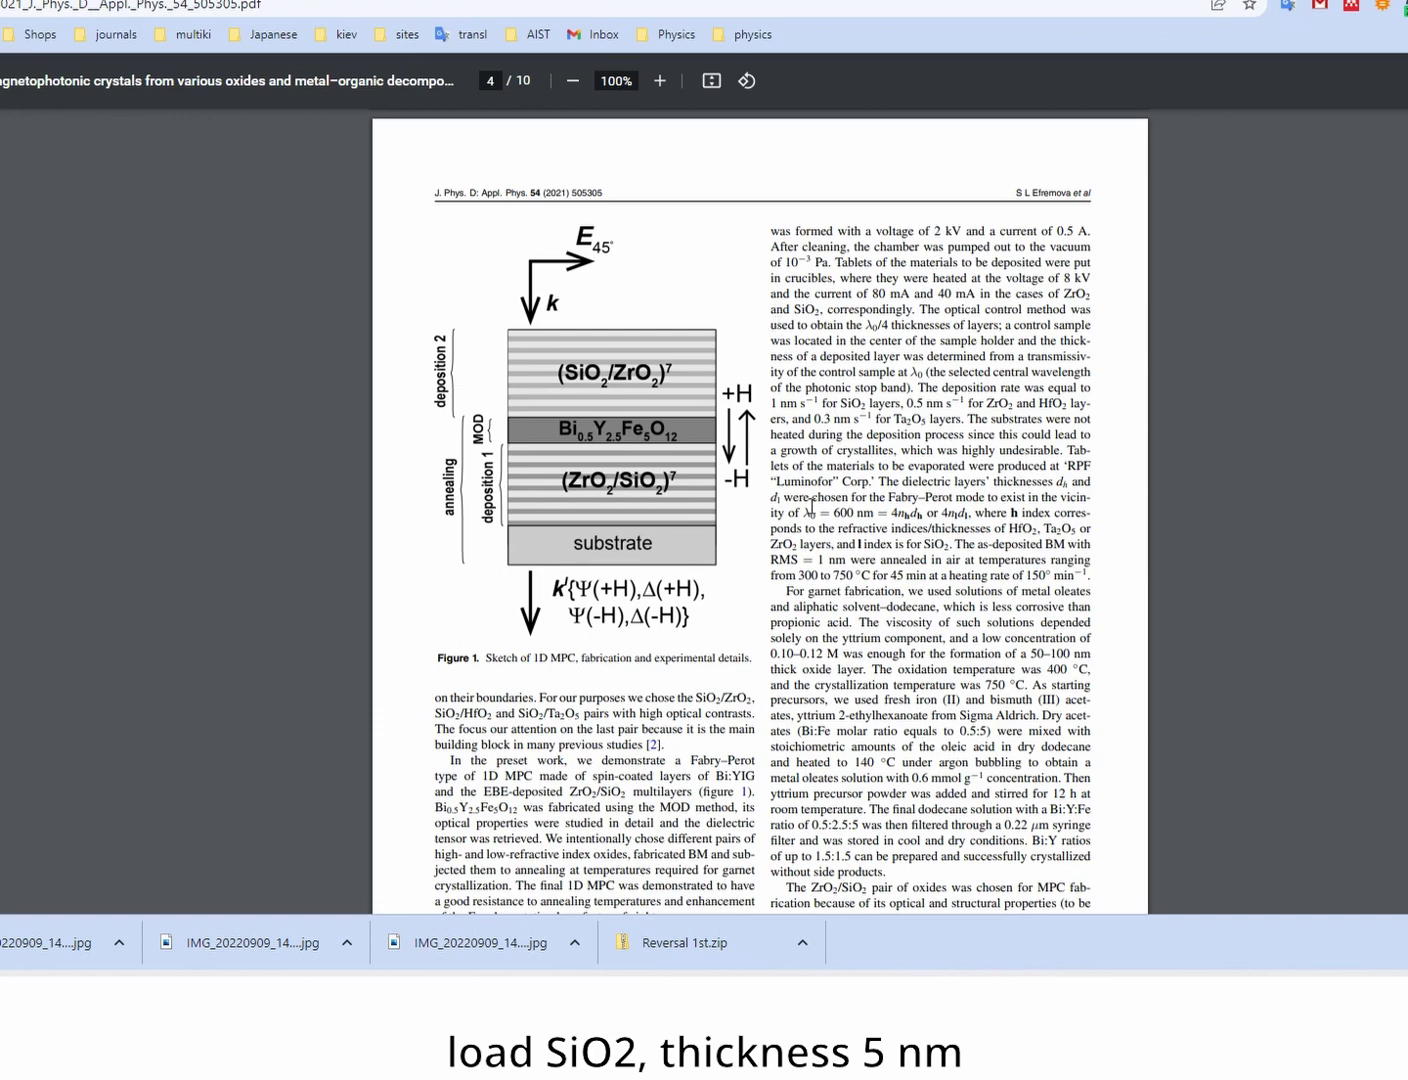
{"action": "key", "text": "alt+Tab"}
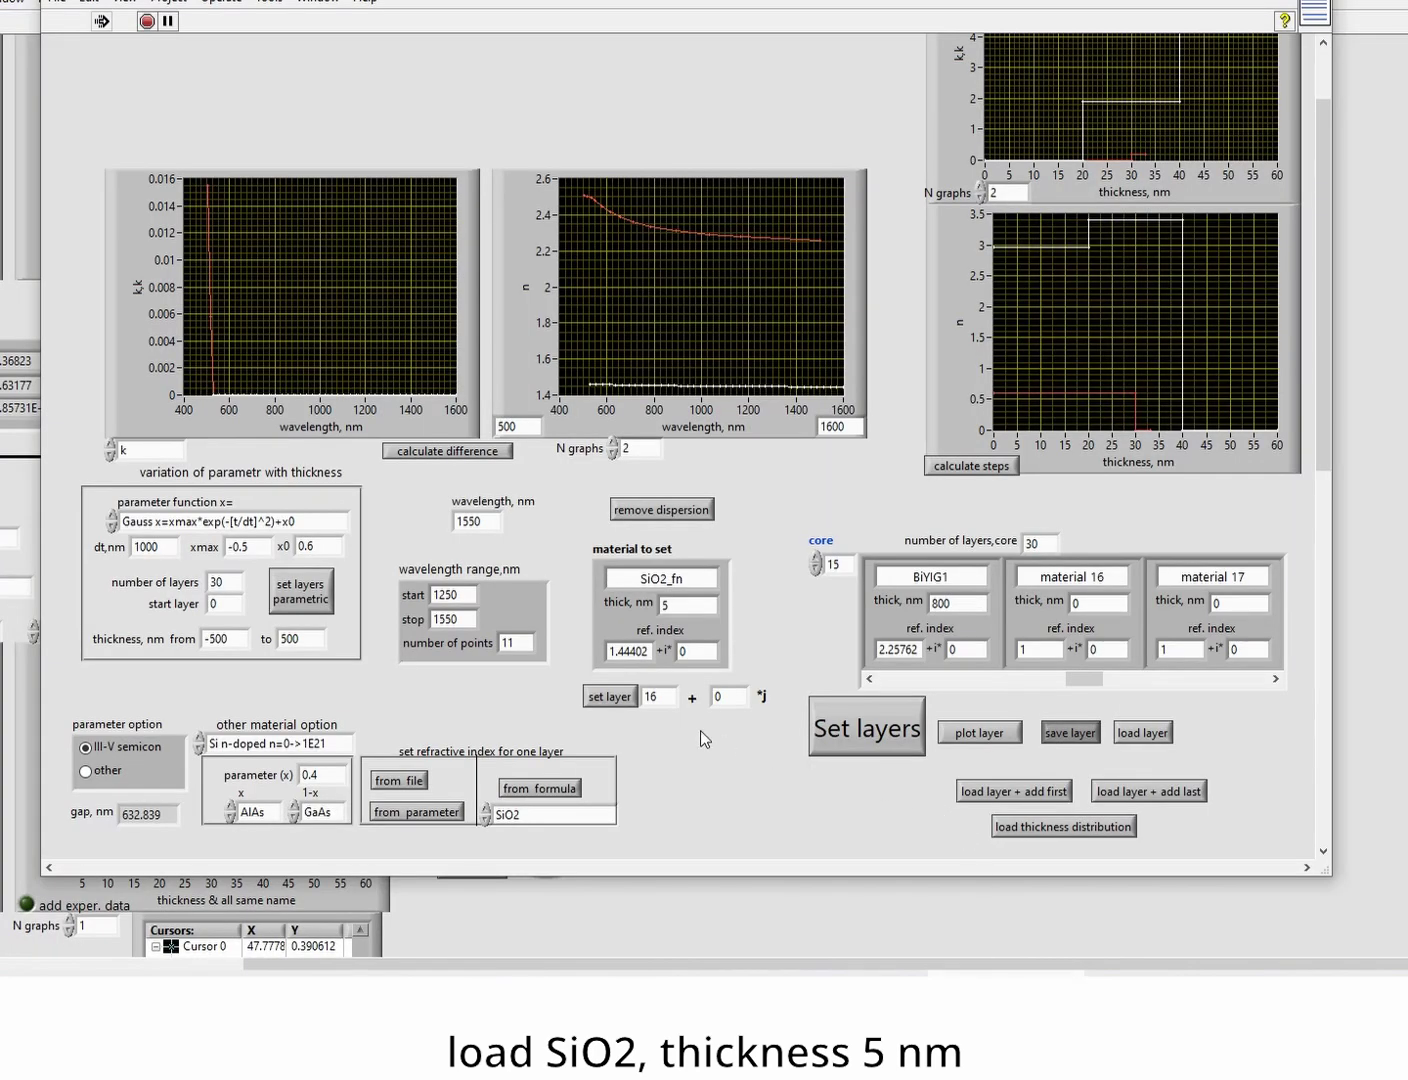
{"action": "left_click_drag", "start_coordinate": [737, 698], "coordinate": [706, 705]}
{"action": "type", "text": "2"}
{"action": "left_click", "coordinate": [610, 698]}
{"action": "mouse_move", "coordinate": [1081, 675]}
{"action": "left_mouse_down"}
{"action": "mouse_move", "coordinate": [1203, 670]}
{"action": "mouse_move", "coordinate": [1068, 676]}
{"action": "left_mouse_up"}
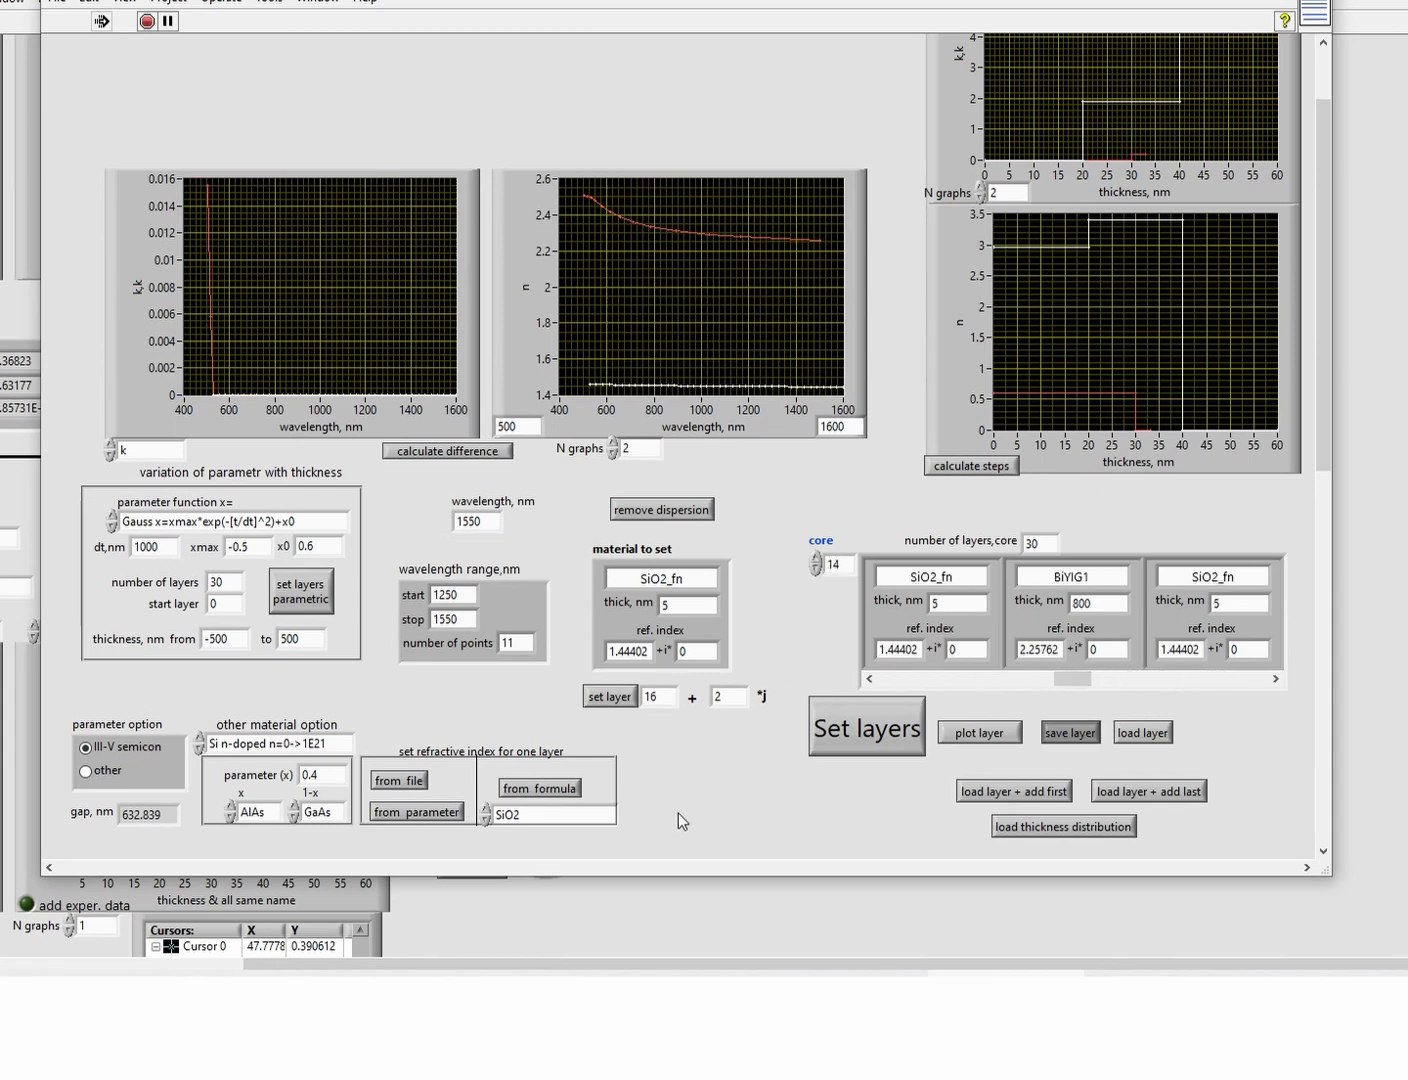
{"action": "key", "text": "alt+Tab"}
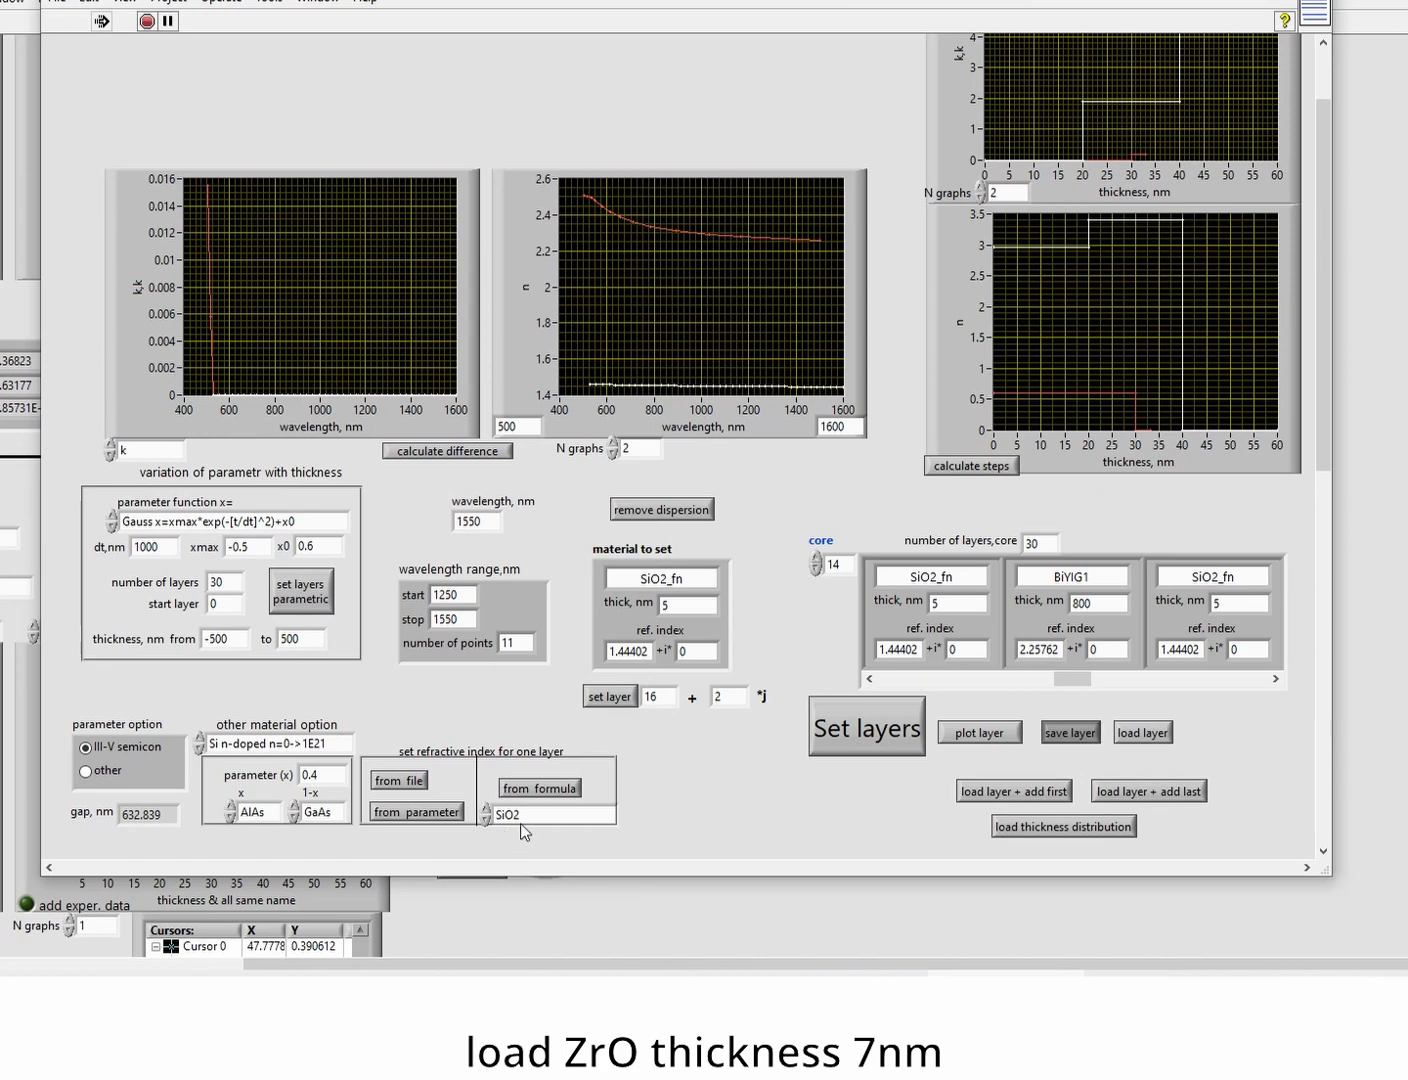
- Load the ZrO2 refractive index from the formula for the upper layers and set the material's thickness to 7 nm
{"action": "left_click", "coordinate": [521, 823]}
{"action": "left_click", "coordinate": [545, 935]}
{"action": "left_click", "coordinate": [563, 791]}
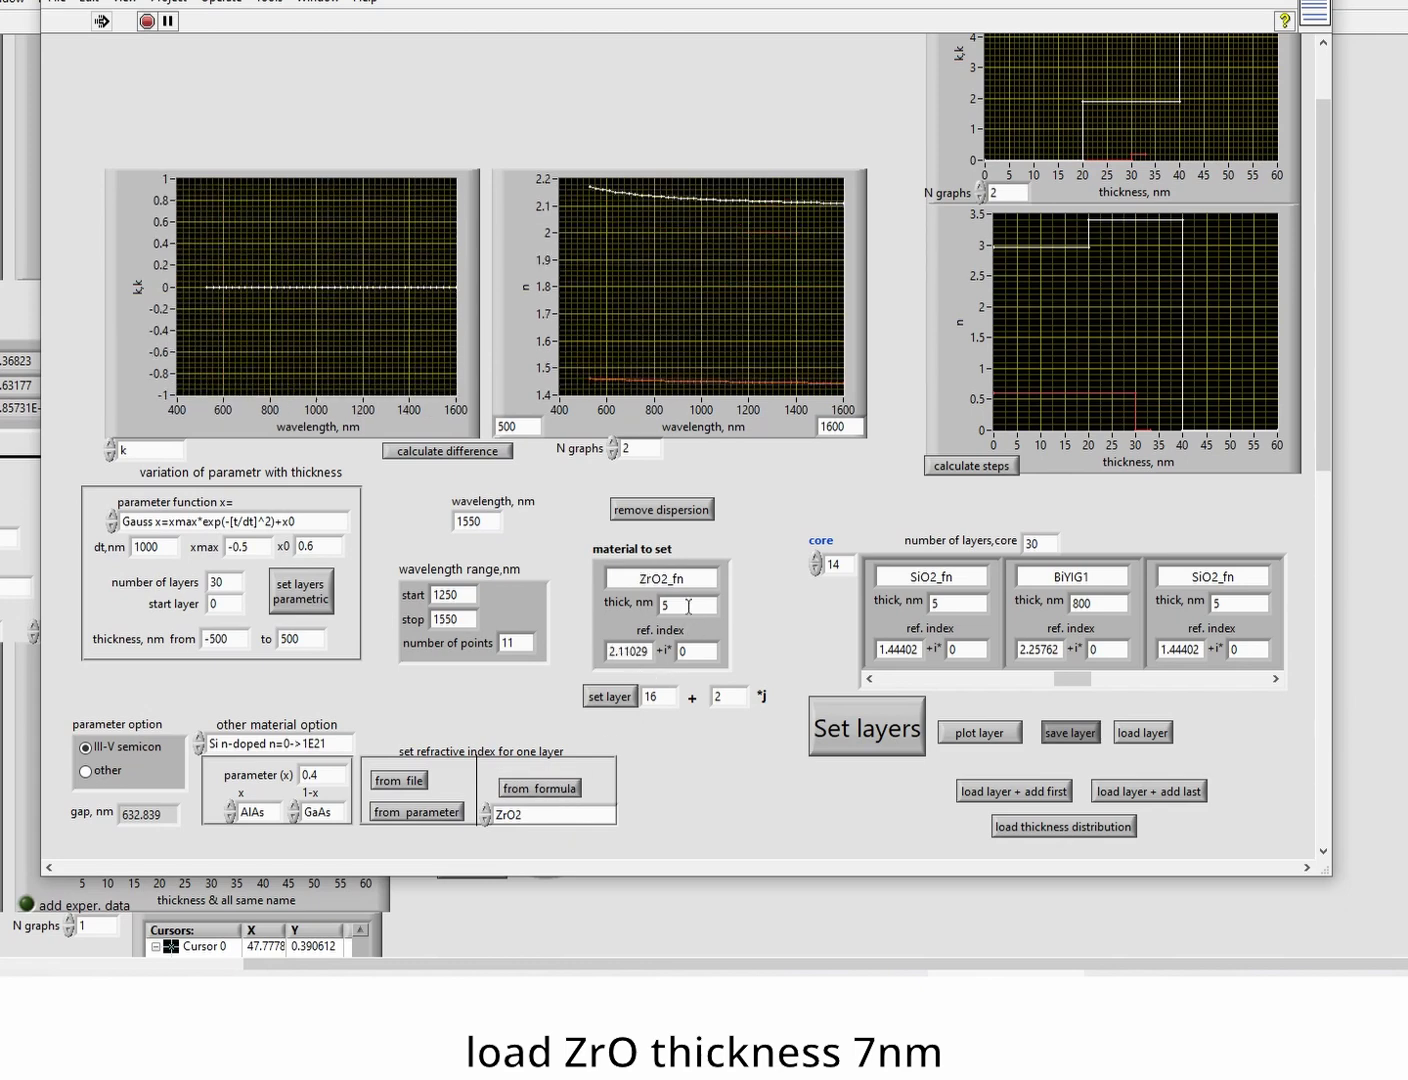
{"action": "left_click", "coordinate": [664, 604]}
{"action": "double_click", "coordinate": [665, 604]}
{"action": "type", "text": "7"}
- Assign the 7 nm ZrO2 material to every second core layer above the garnet, using the layer rule 17 + 2*j
{"action": "left_click_drag", "start_coordinate": [1056, 677], "coordinate": [1076, 683]}
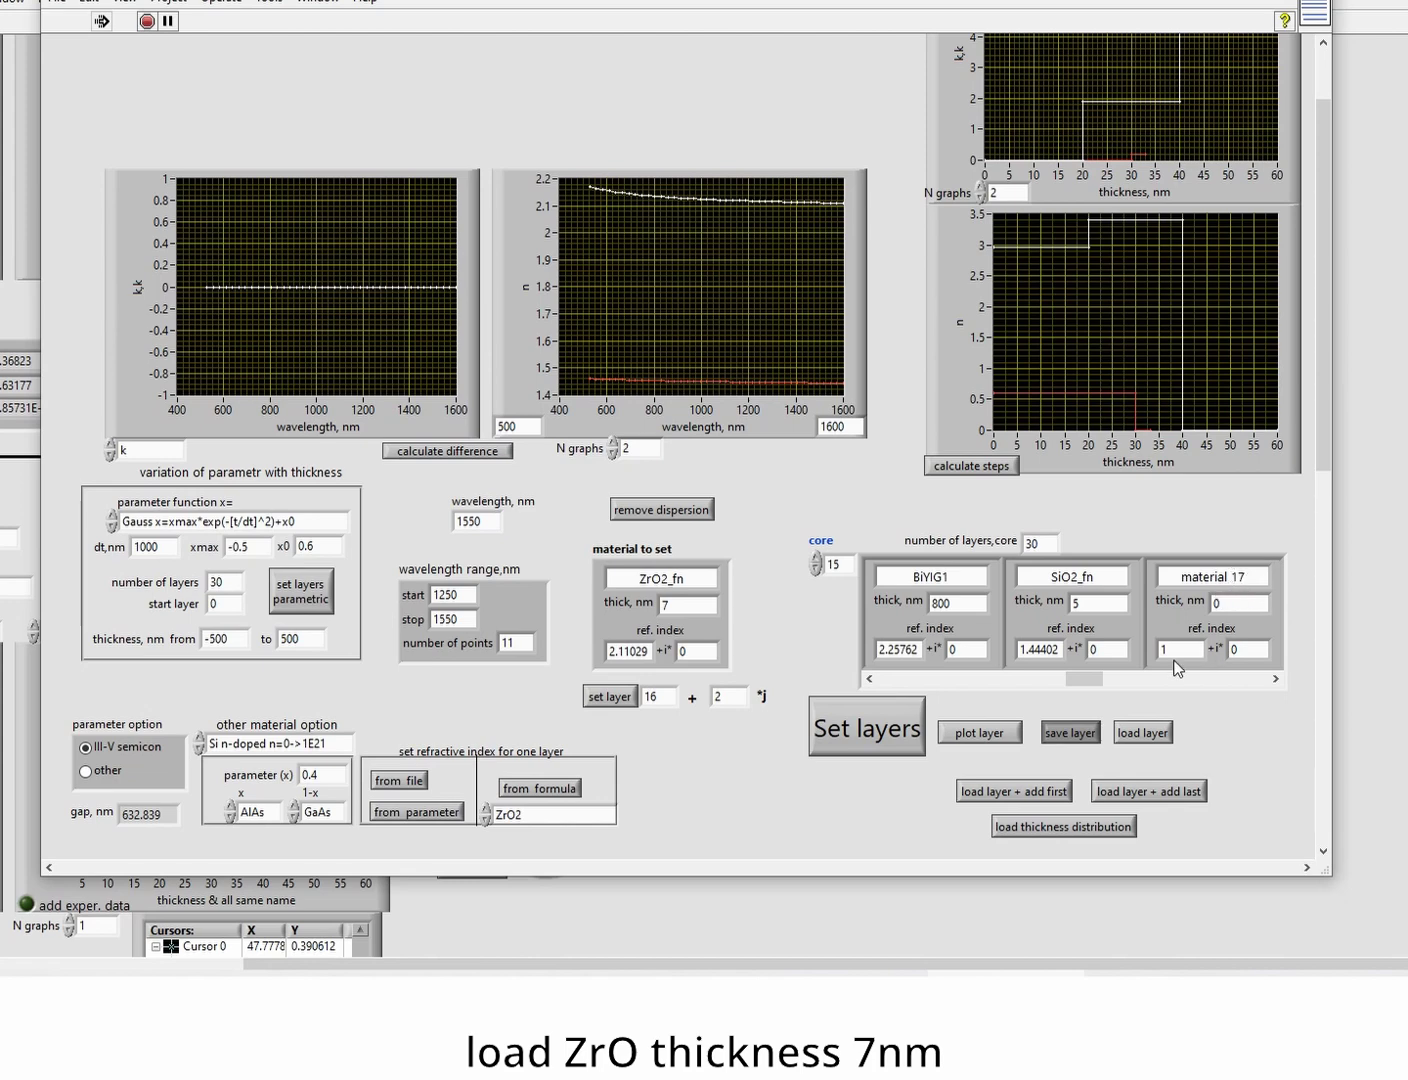
{"action": "left_click_drag", "start_coordinate": [1083, 684], "coordinate": [1118, 692]}
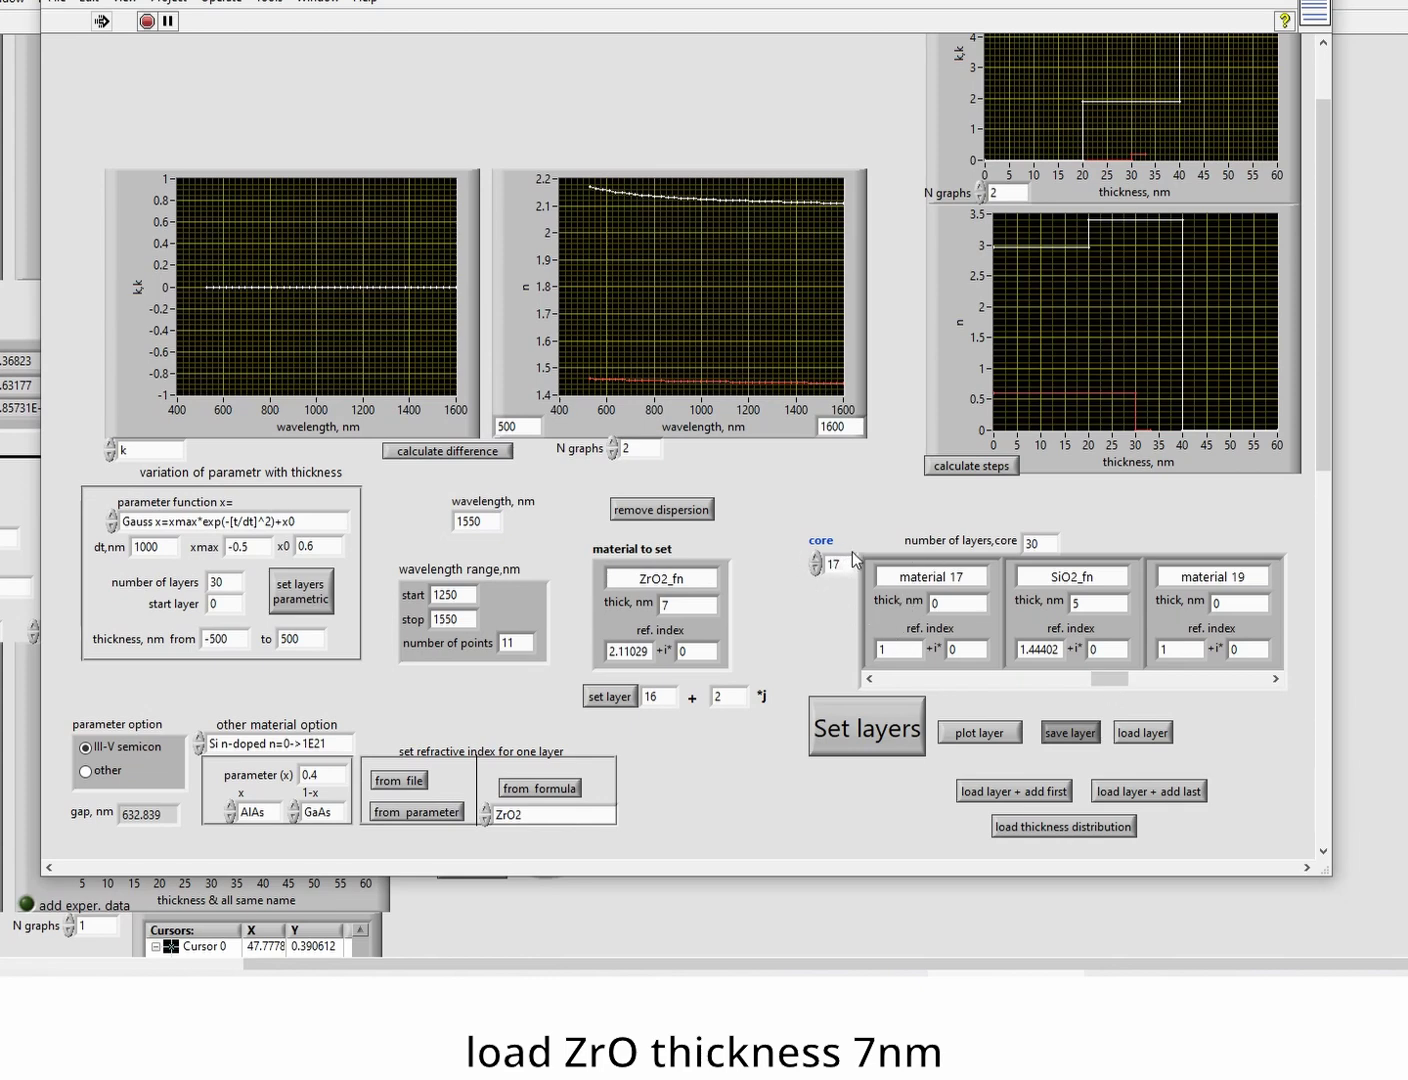
{"action": "left_click", "coordinate": [653, 697]}
{"action": "key", "text": "BackSpace"}
{"action": "type", "text": "7"}
{"action": "left_click", "coordinate": [609, 699]}
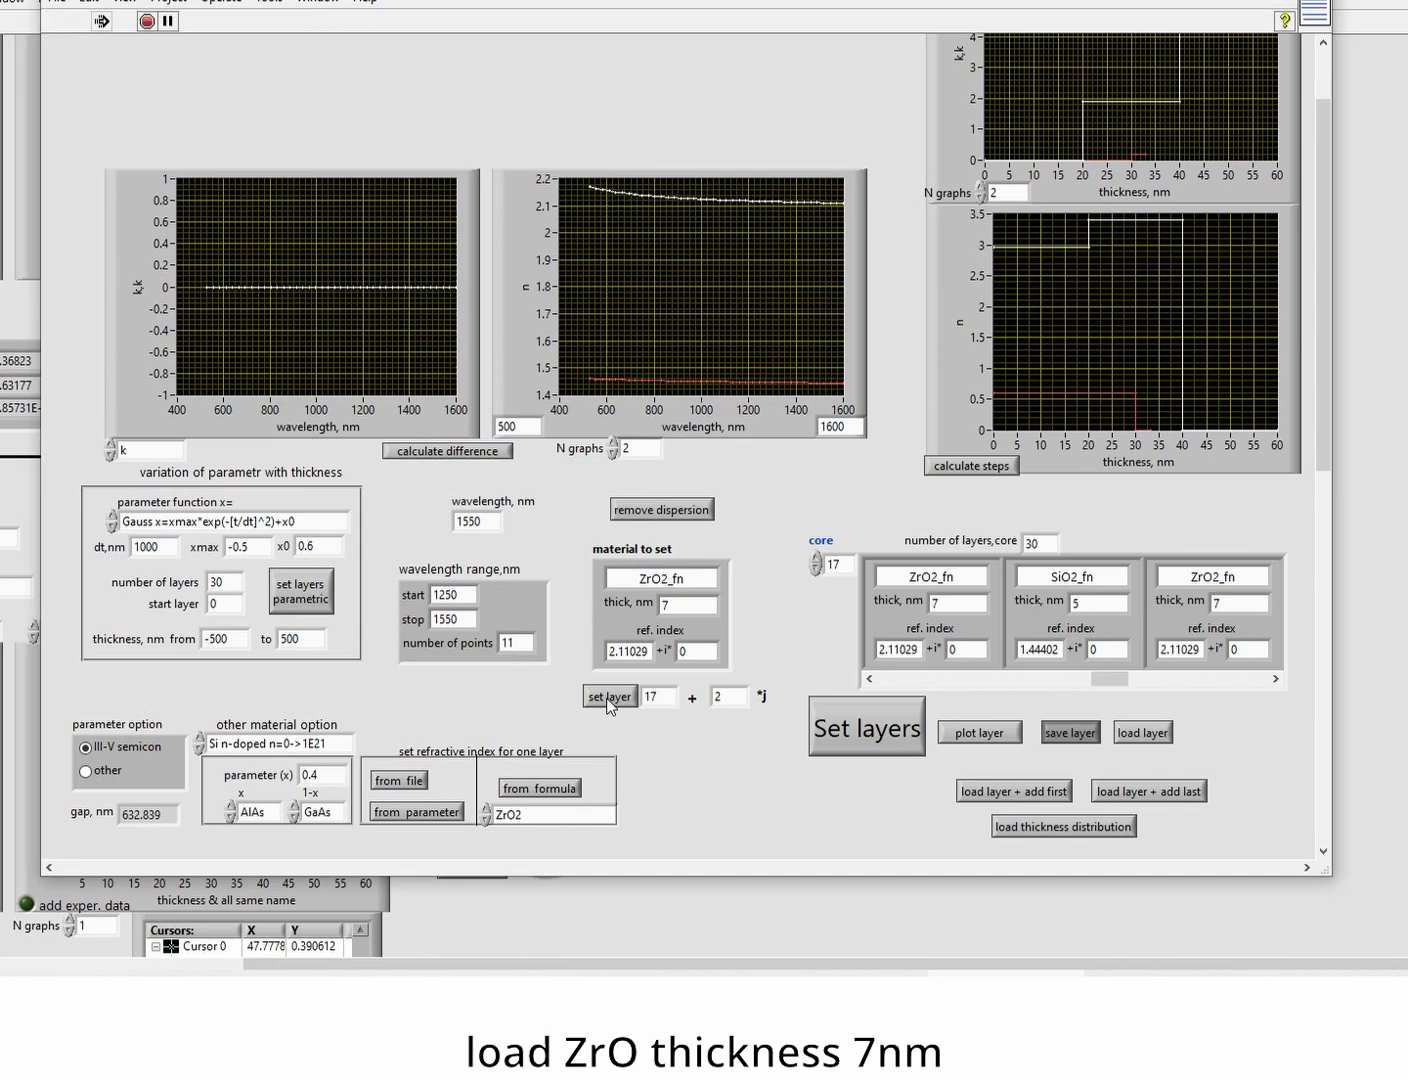
- Check the core layers around the garnet and plot the structure's refractive index distribution across the thickness
{"action": "left_click_drag", "start_coordinate": [1105, 683], "coordinate": [1064, 679]}
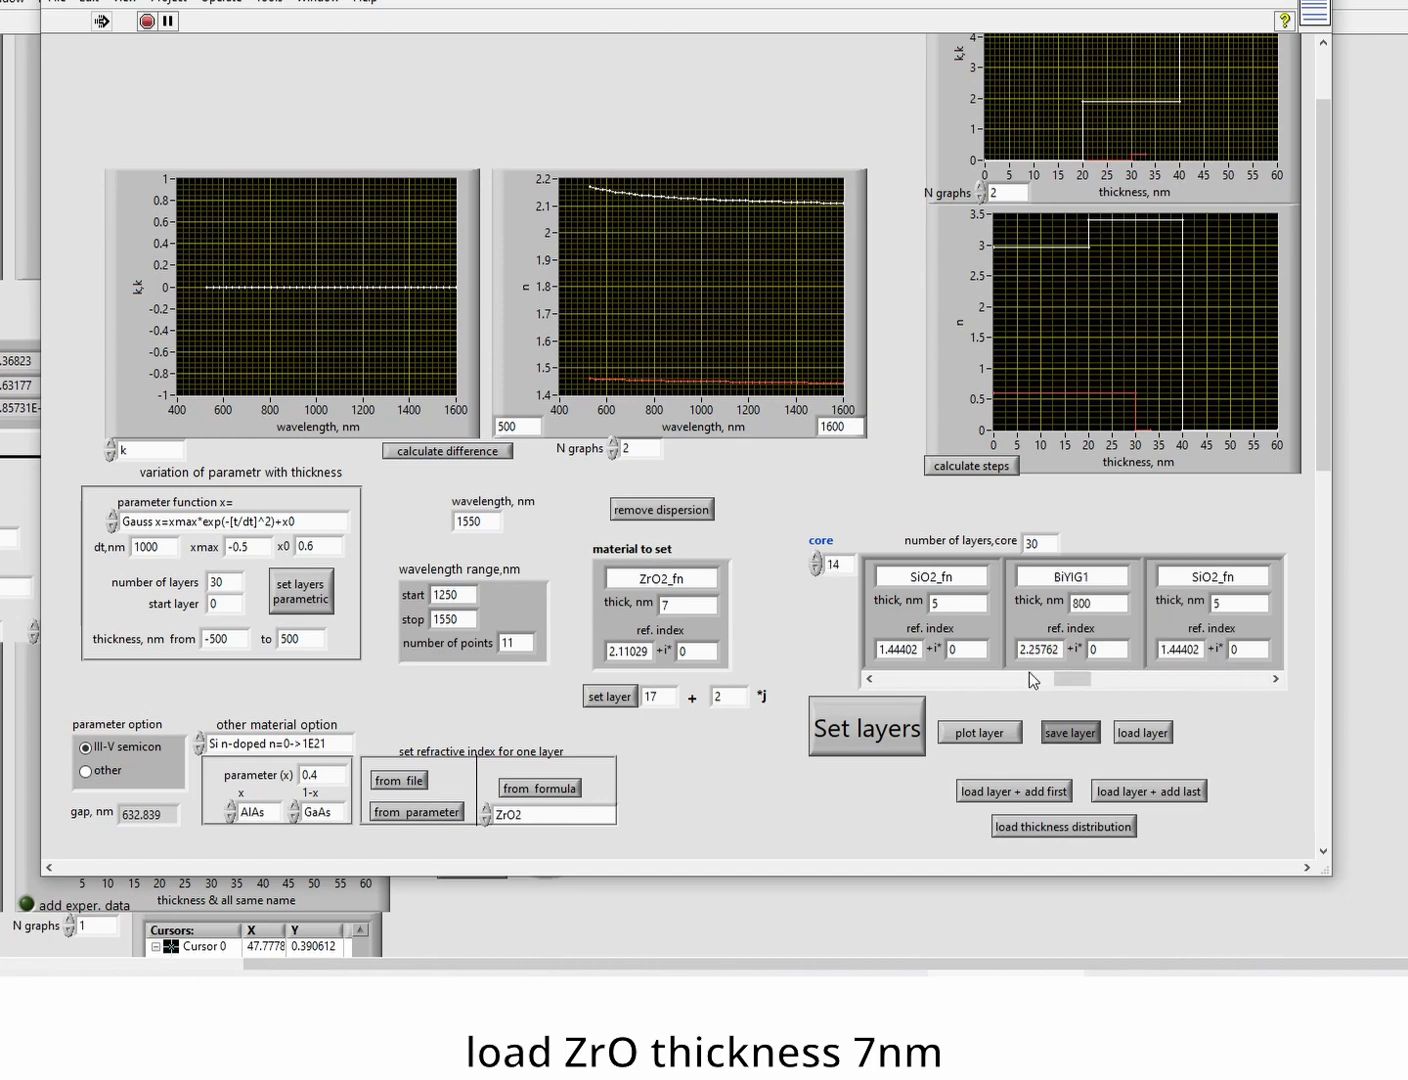
{"action": "left_click_drag", "start_coordinate": [1071, 679], "coordinate": [1048, 679]}
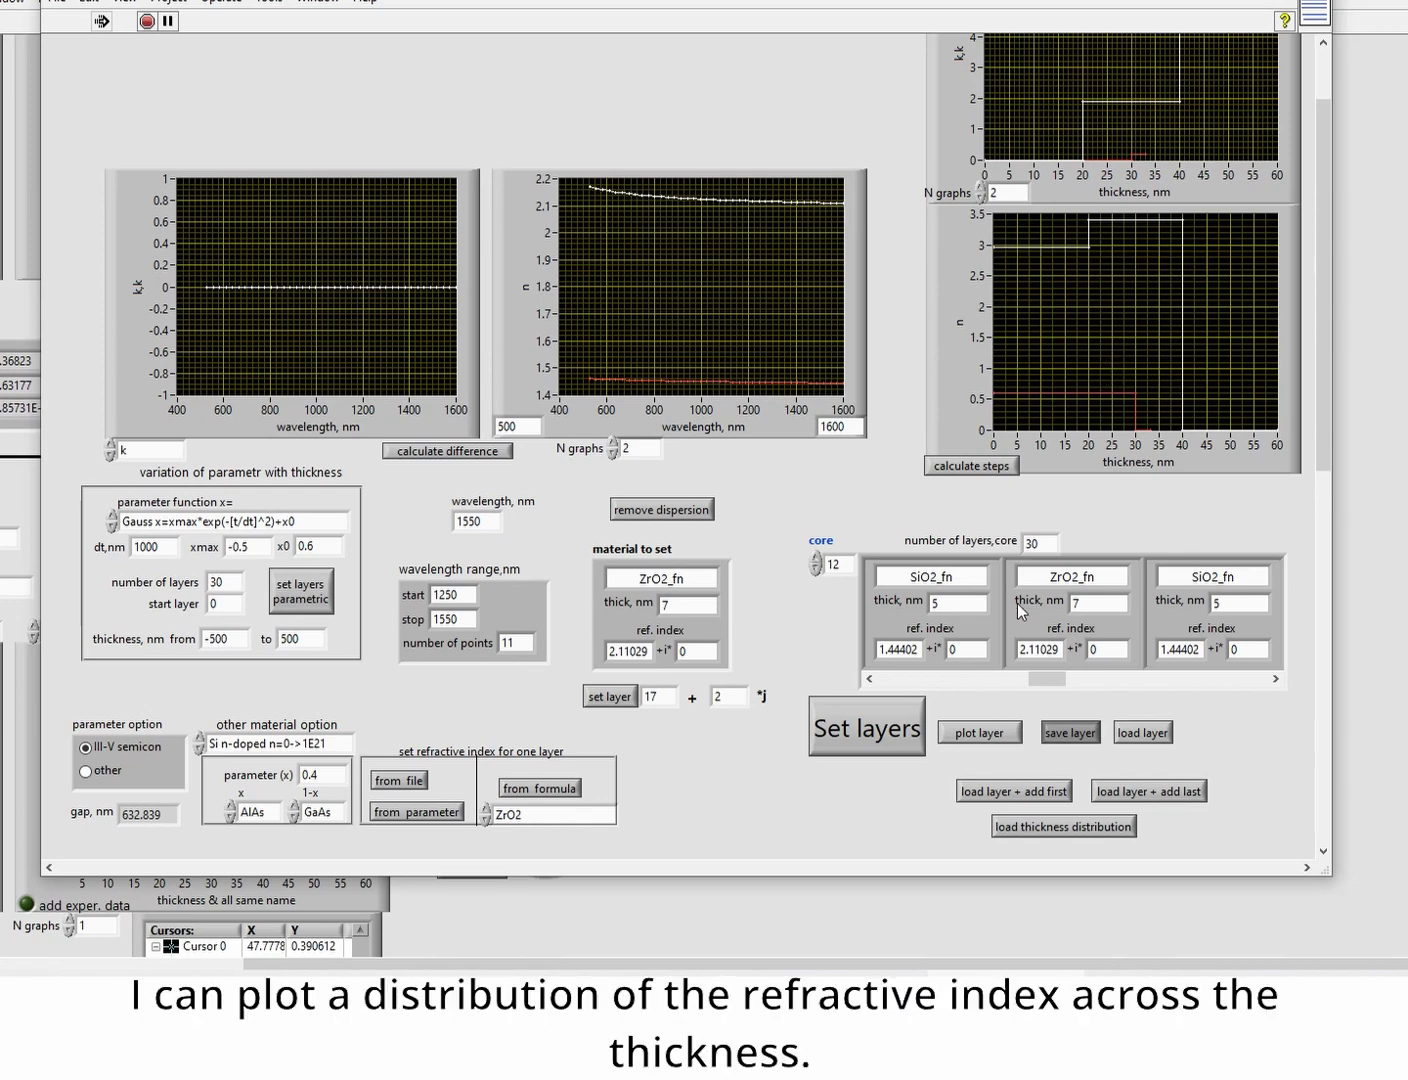
{"action": "left_click", "coordinate": [976, 732]}
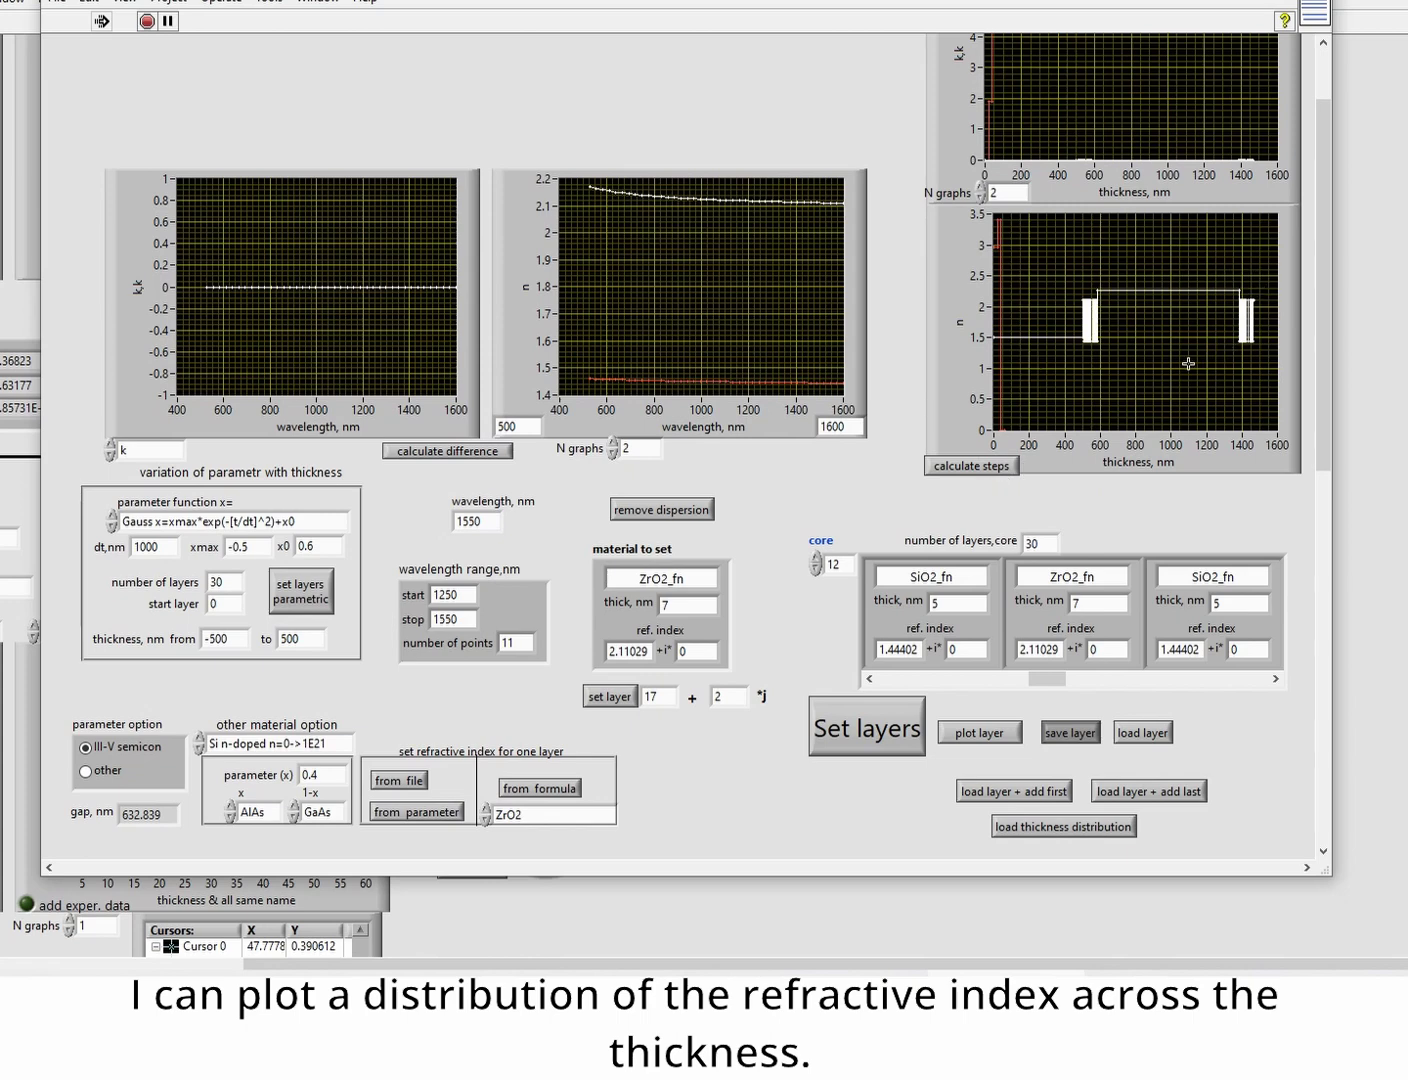
- Set the BK7 glass layer's thickness to 400 nm and replot the index distribution as a single graph
{"action": "left_click_drag", "start_coordinate": [1045, 686], "coordinate": [889, 685]}
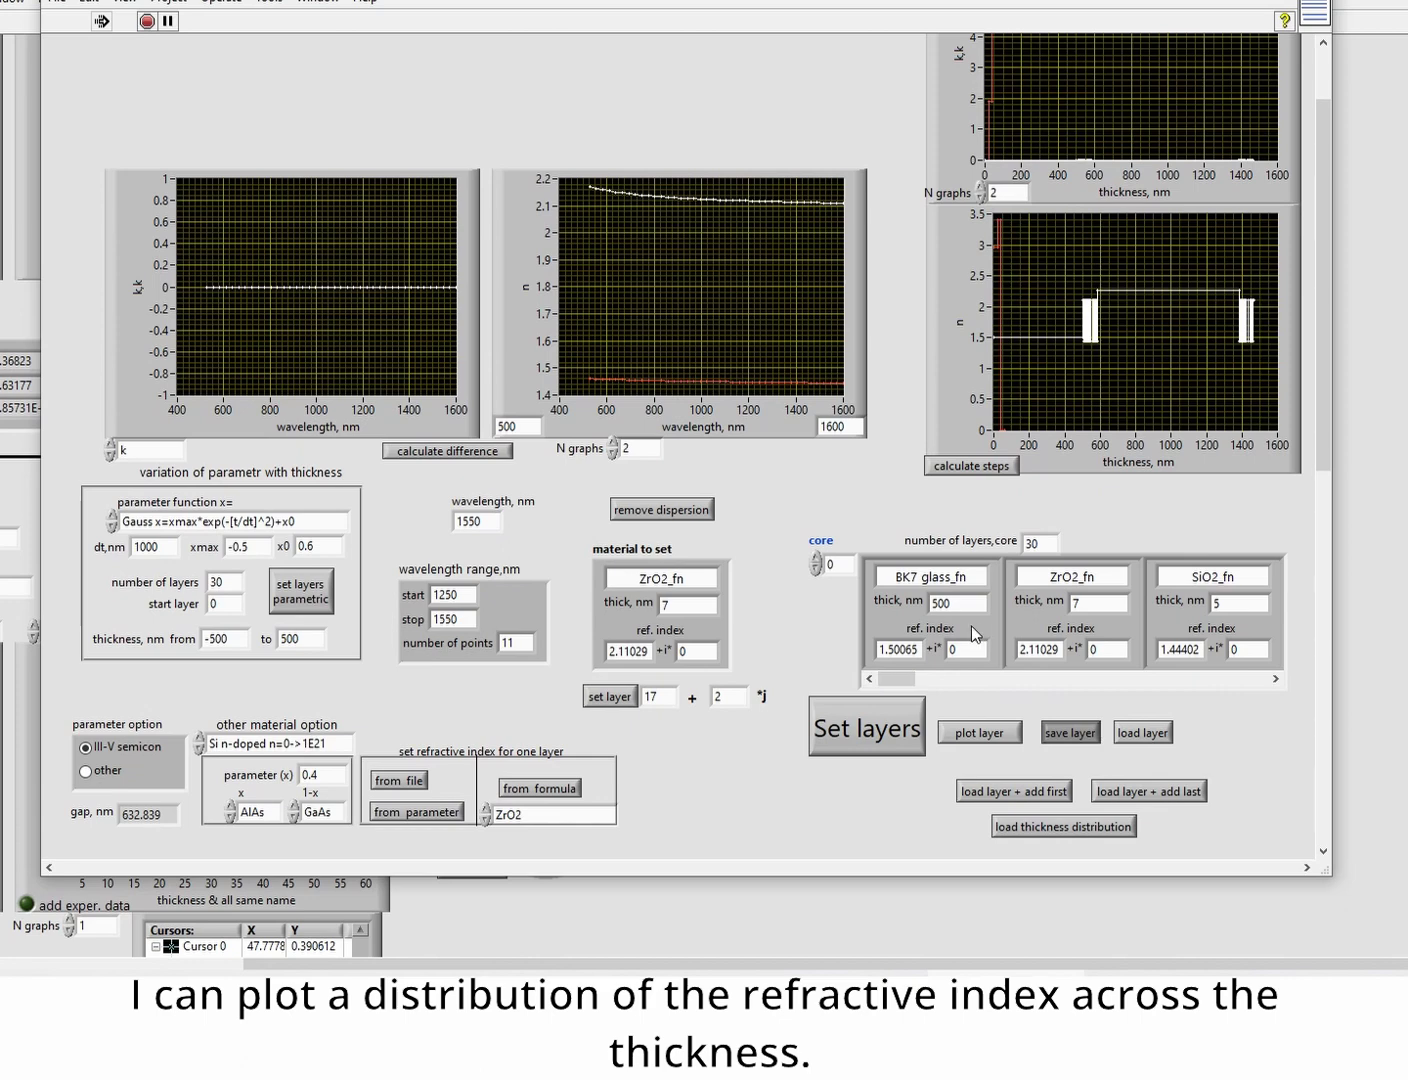
{"action": "left_click_drag", "start_coordinate": [930, 602], "coordinate": [948, 605]}
{"action": "type", "text": "4"}
{"action": "left_click", "coordinate": [971, 733]}
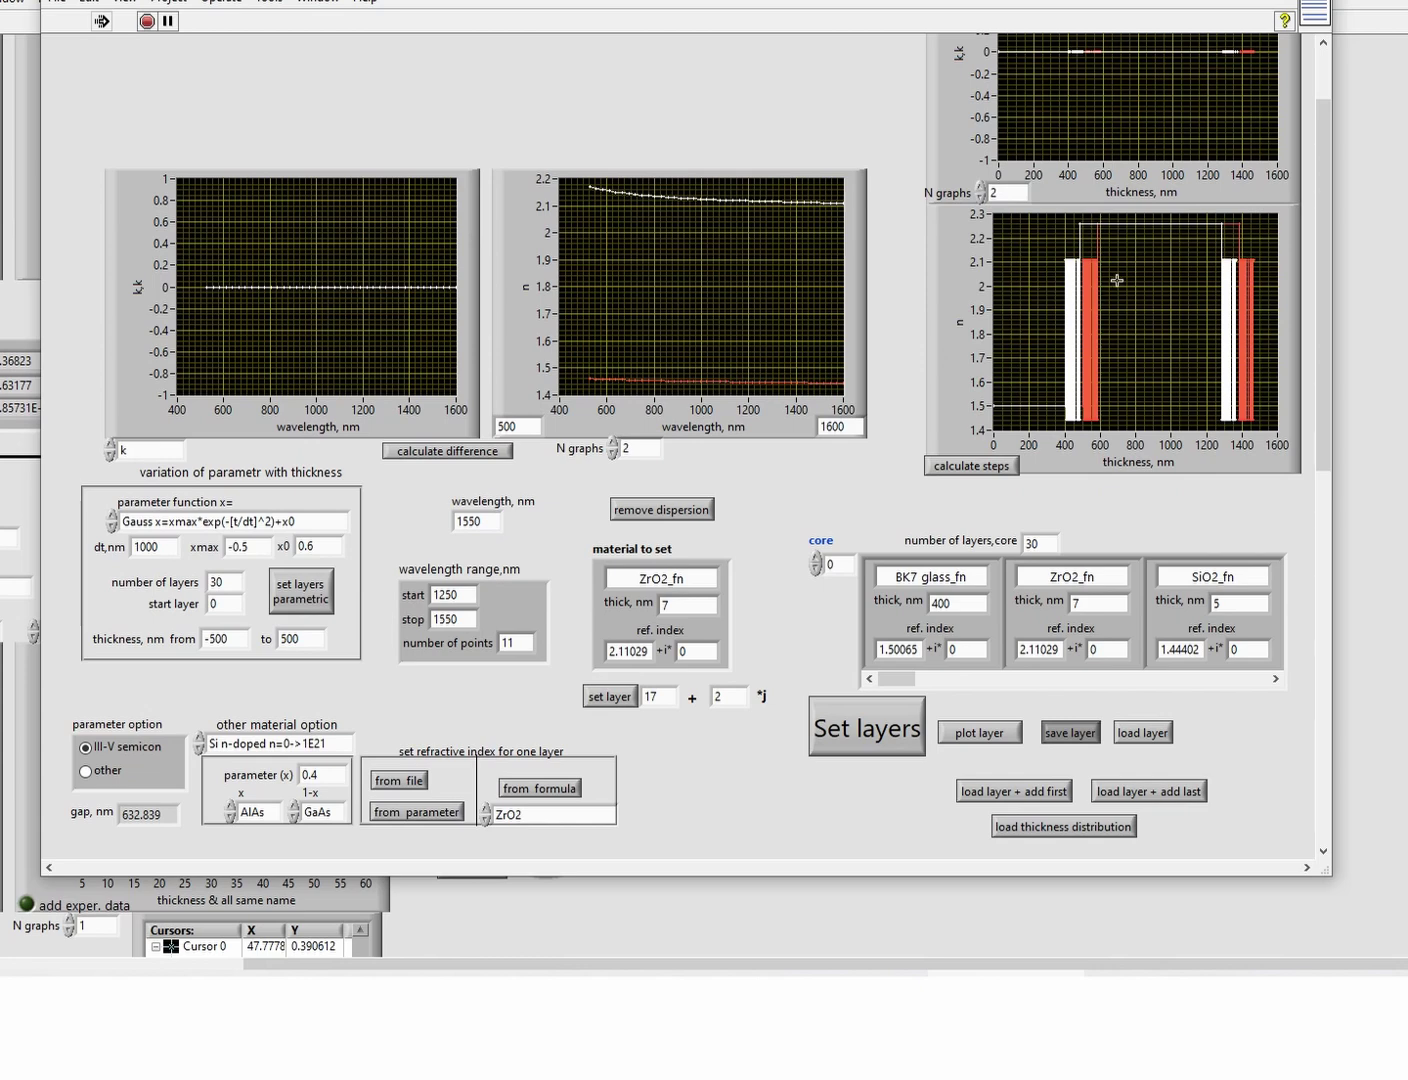
{"action": "left_click", "coordinate": [981, 197]}
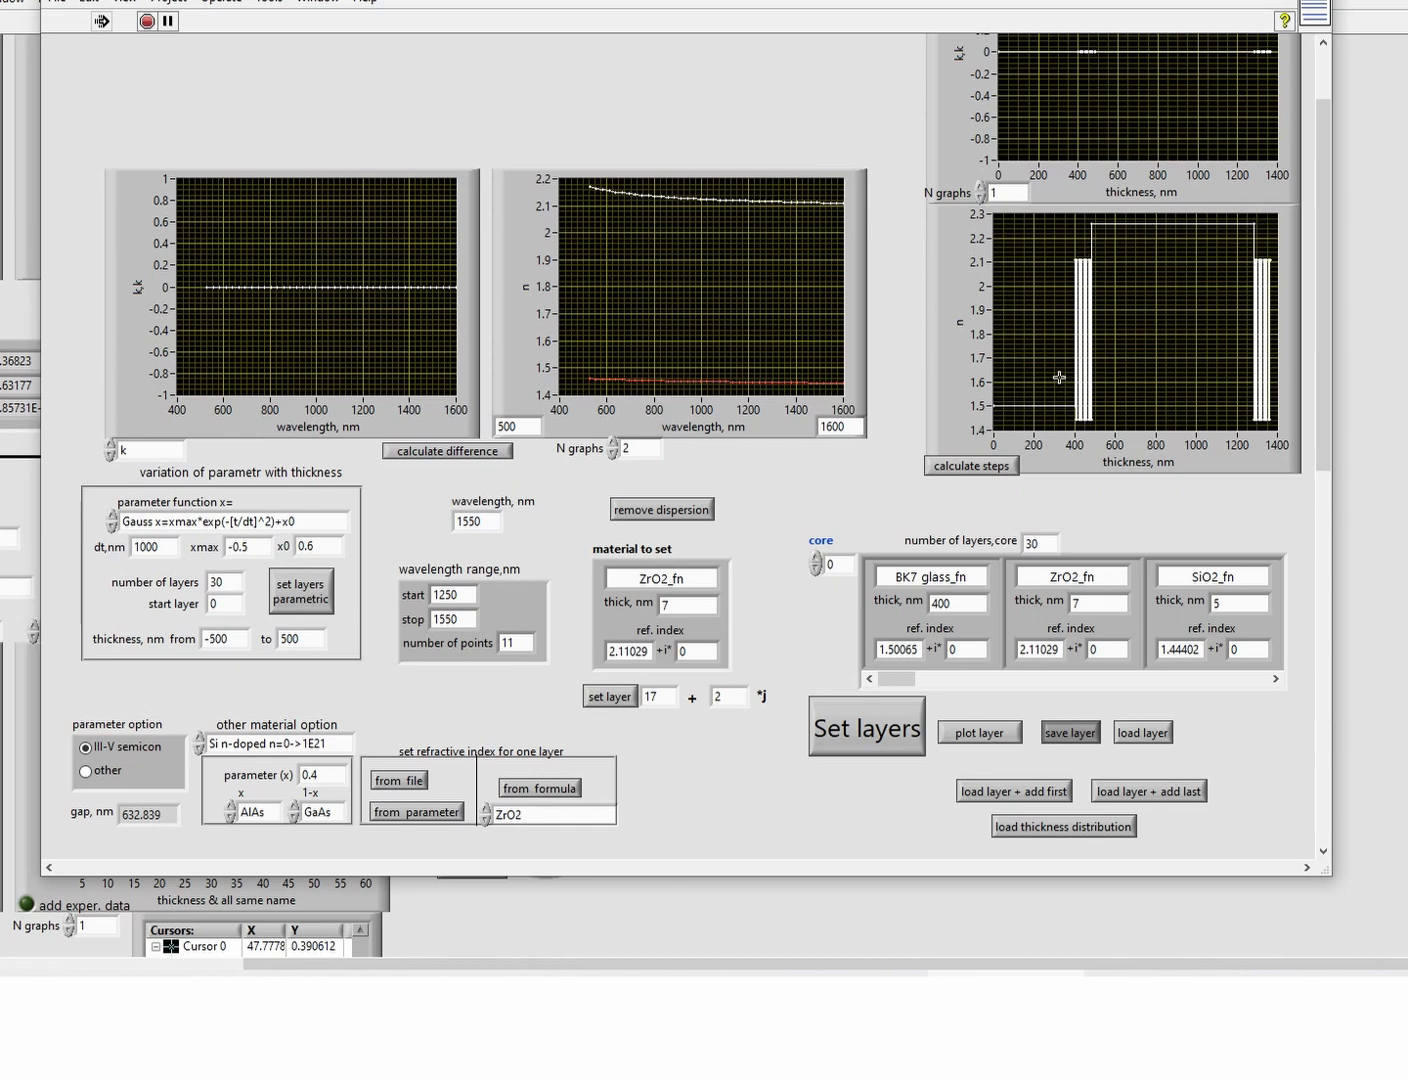
- Compare the core layers with the article's crystal sketch and apply them to the reflection and transmission calculation
{"action": "scroll", "coordinate": [881, 682], "scroll_direction": "down", "scroll_amount": 2}
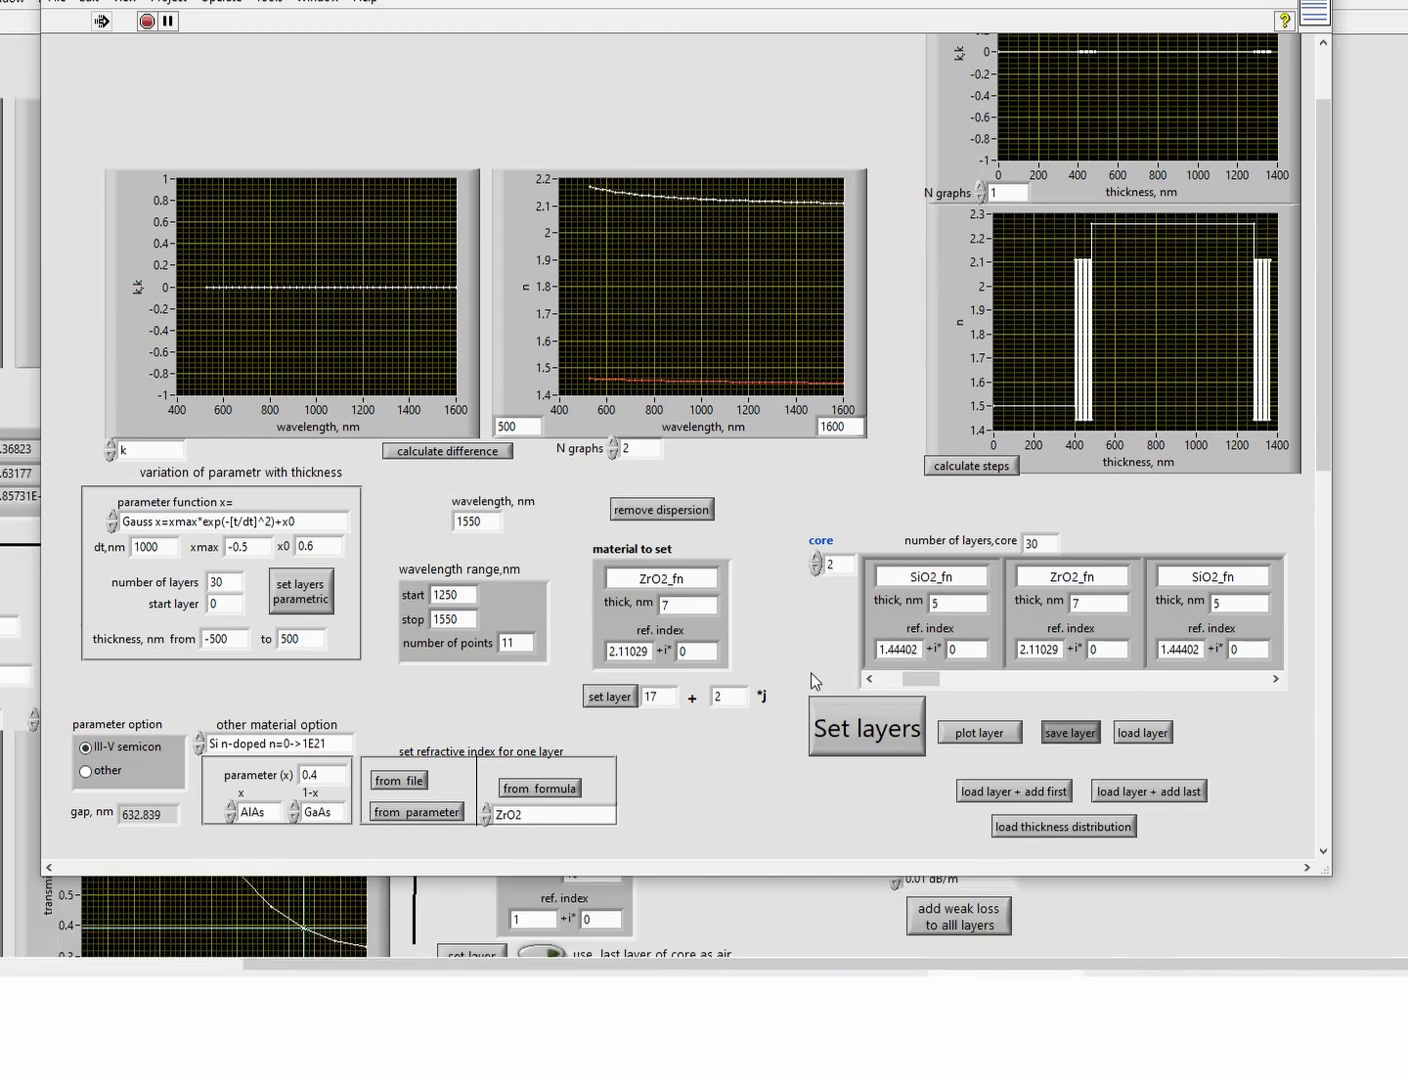
{"action": "left_click_drag", "start_coordinate": [919, 676], "coordinate": [1212, 677]}
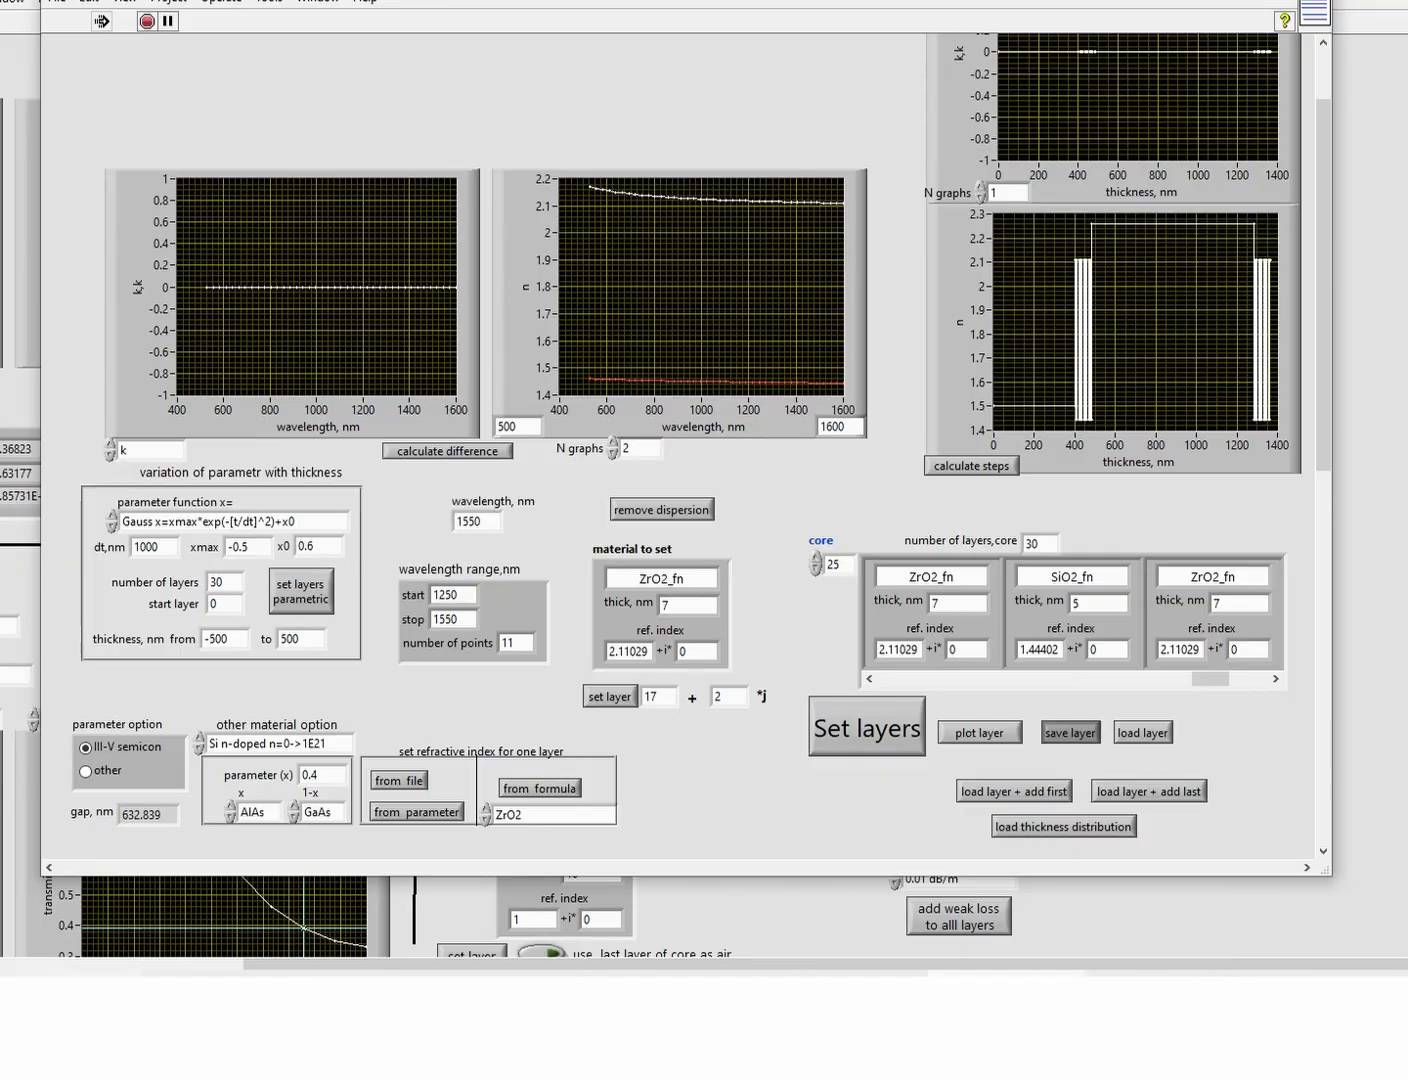
{"action": "key", "text": "alt+Tab"}
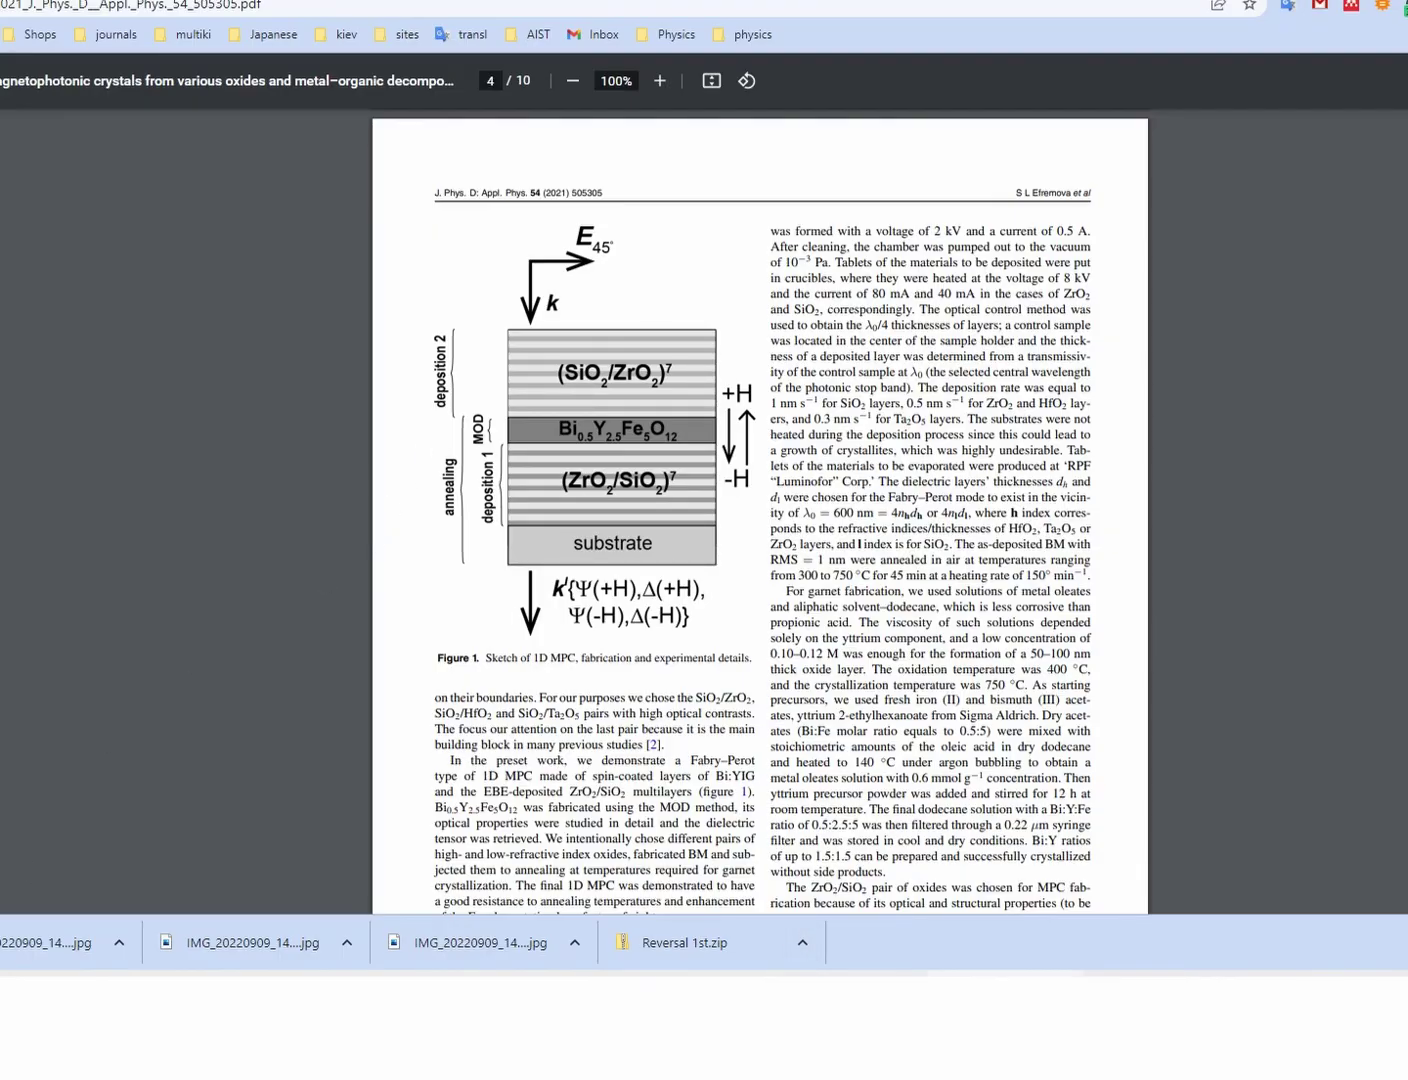
{"action": "key", "text": "alt+Tab"}
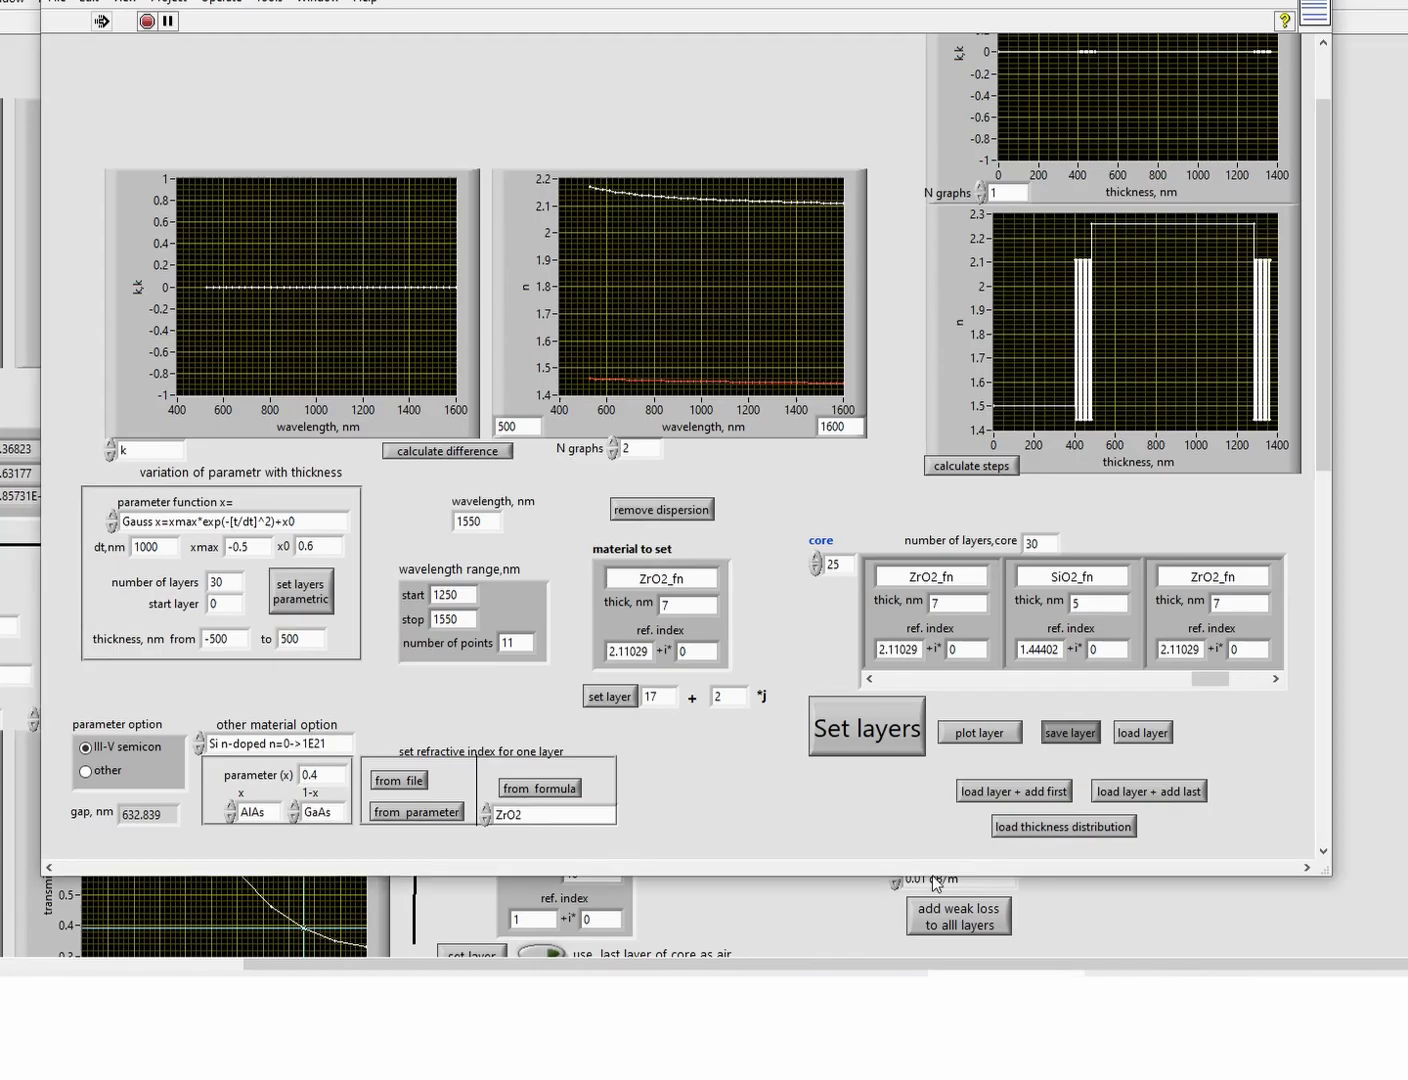
{"action": "left_click", "coordinate": [858, 732]}
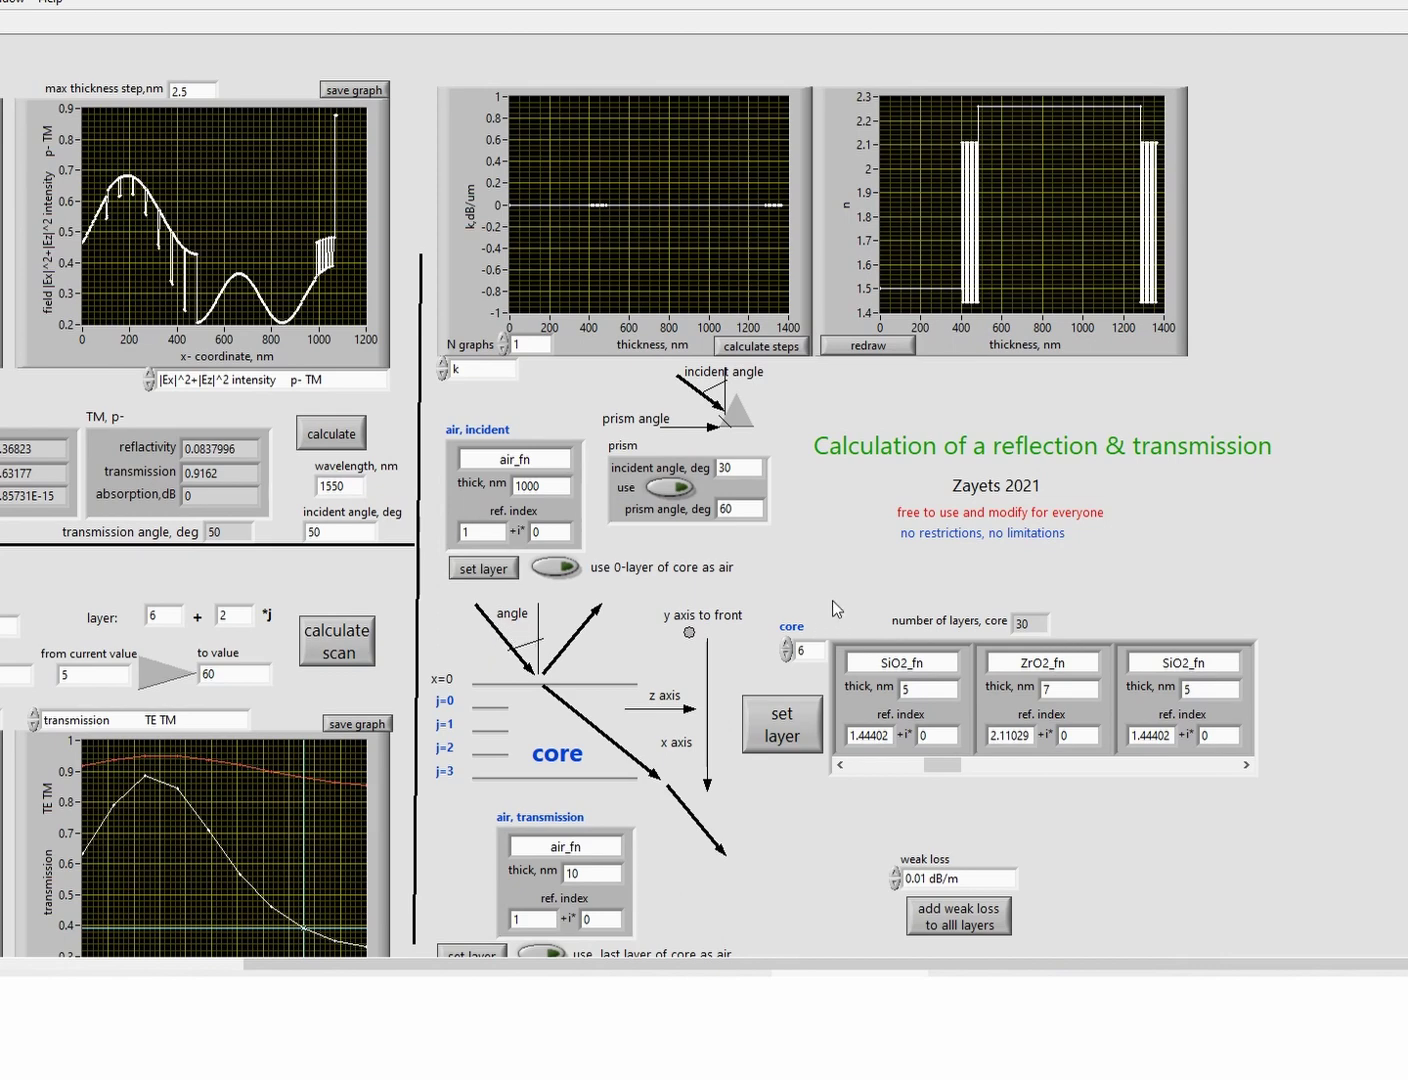
- Reopen the core layer editor and save the structure in the Layers folder as ZrO SiO2 YIG b2
{"action": "left_click", "coordinate": [781, 728]}
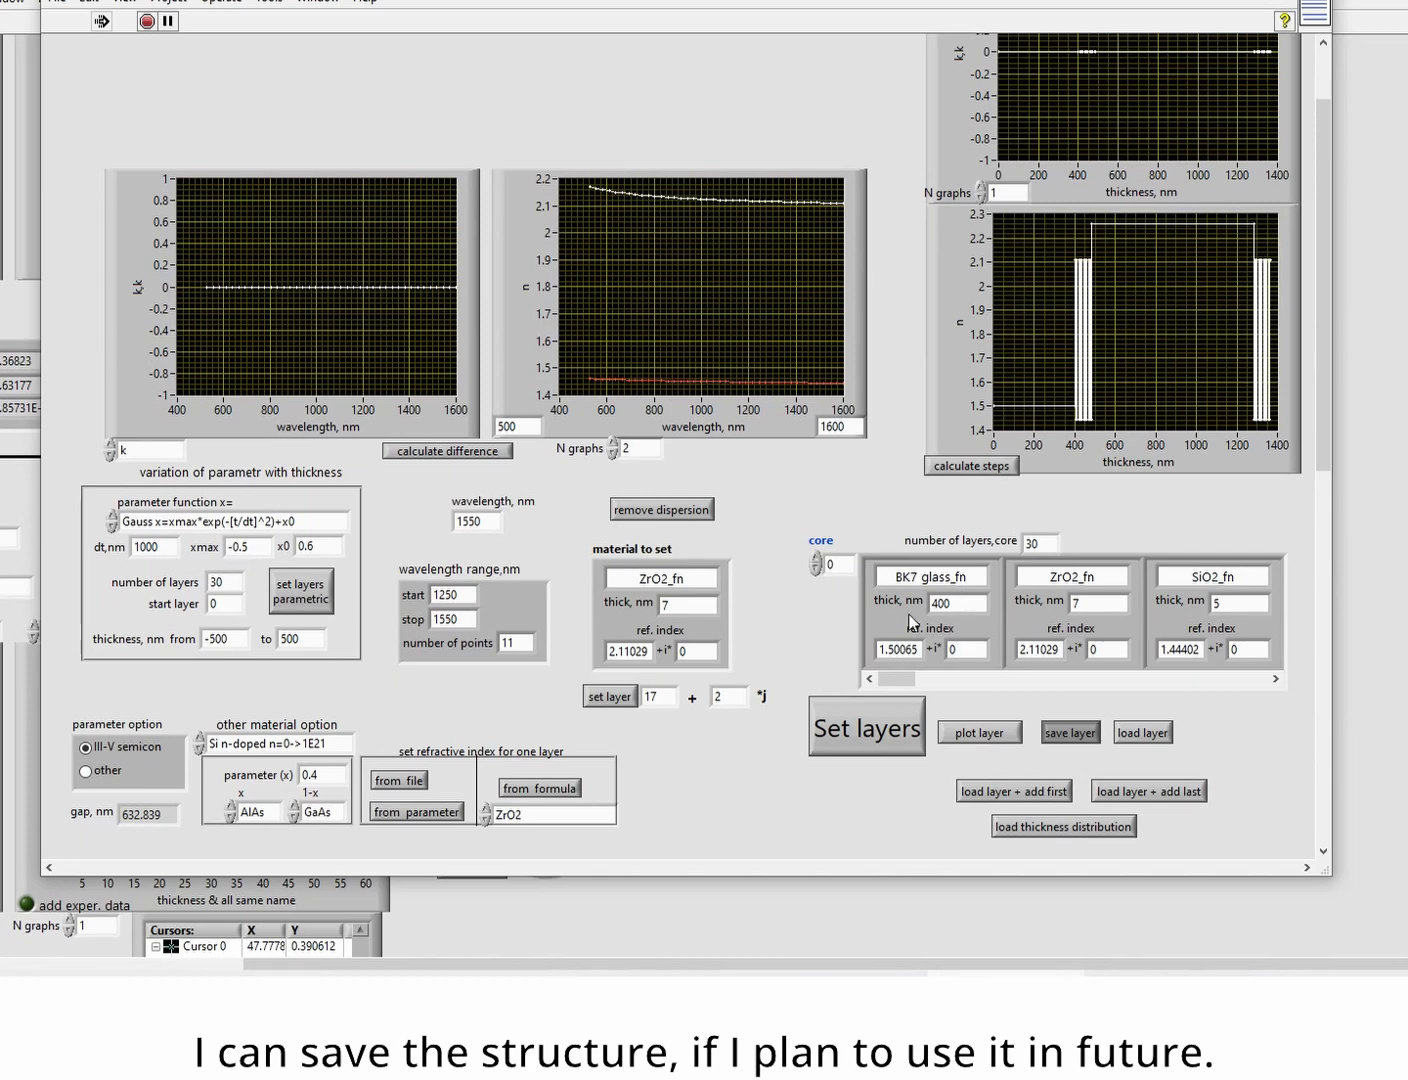
{"action": "left_click", "coordinate": [1066, 732]}
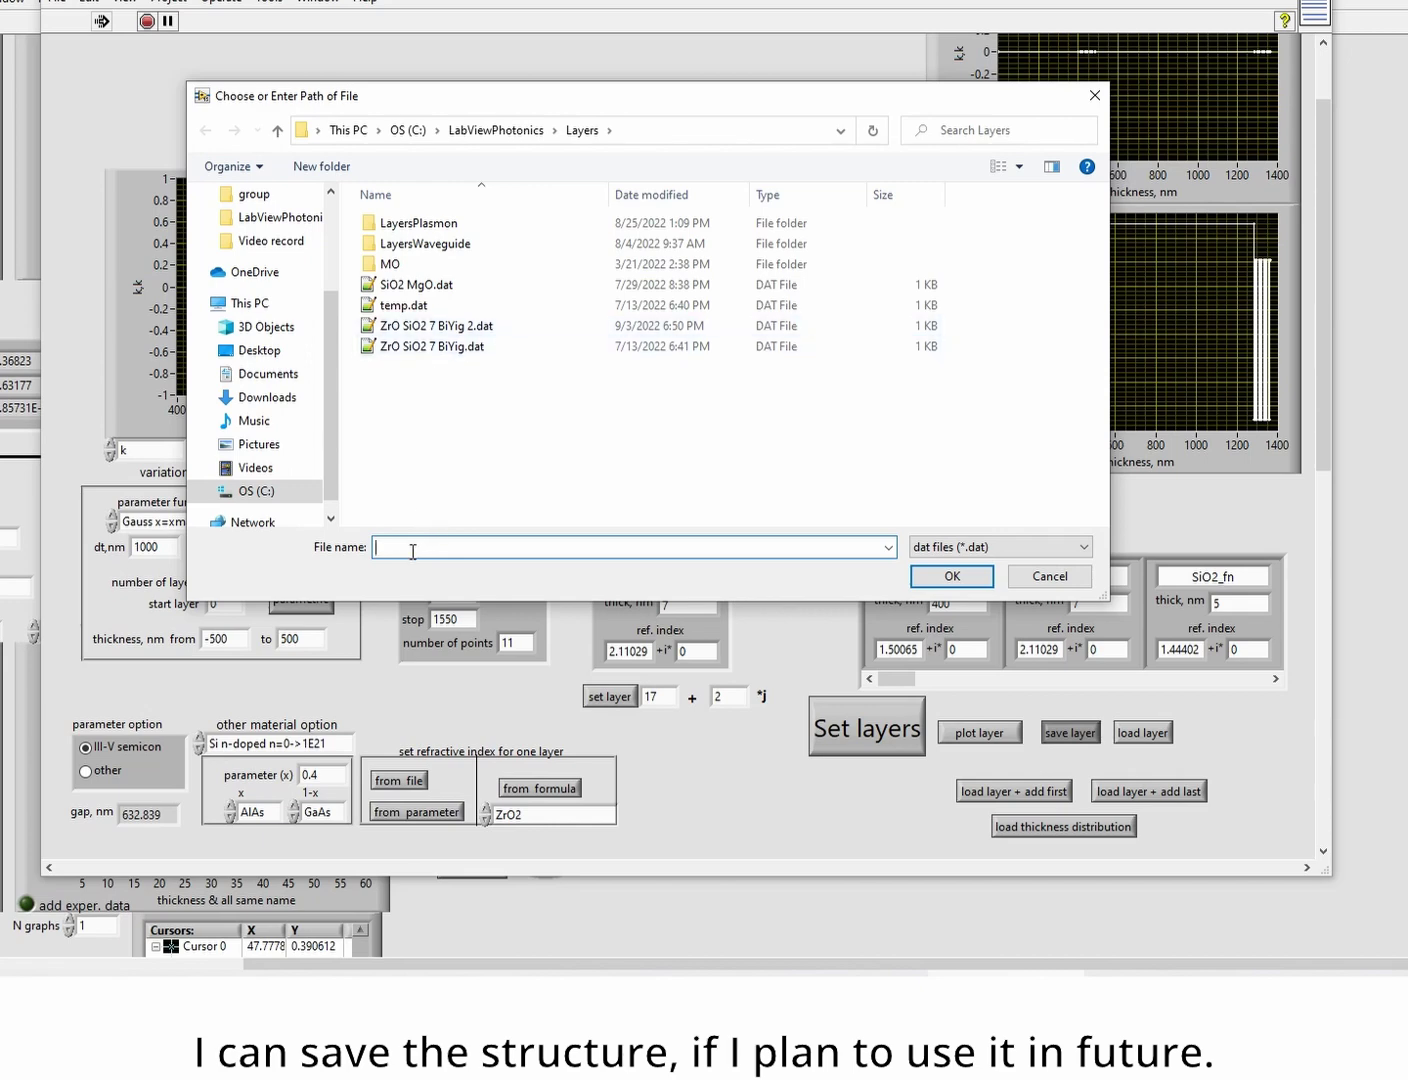
{"action": "type", "text": "ZrO SiO2 YIG b"}
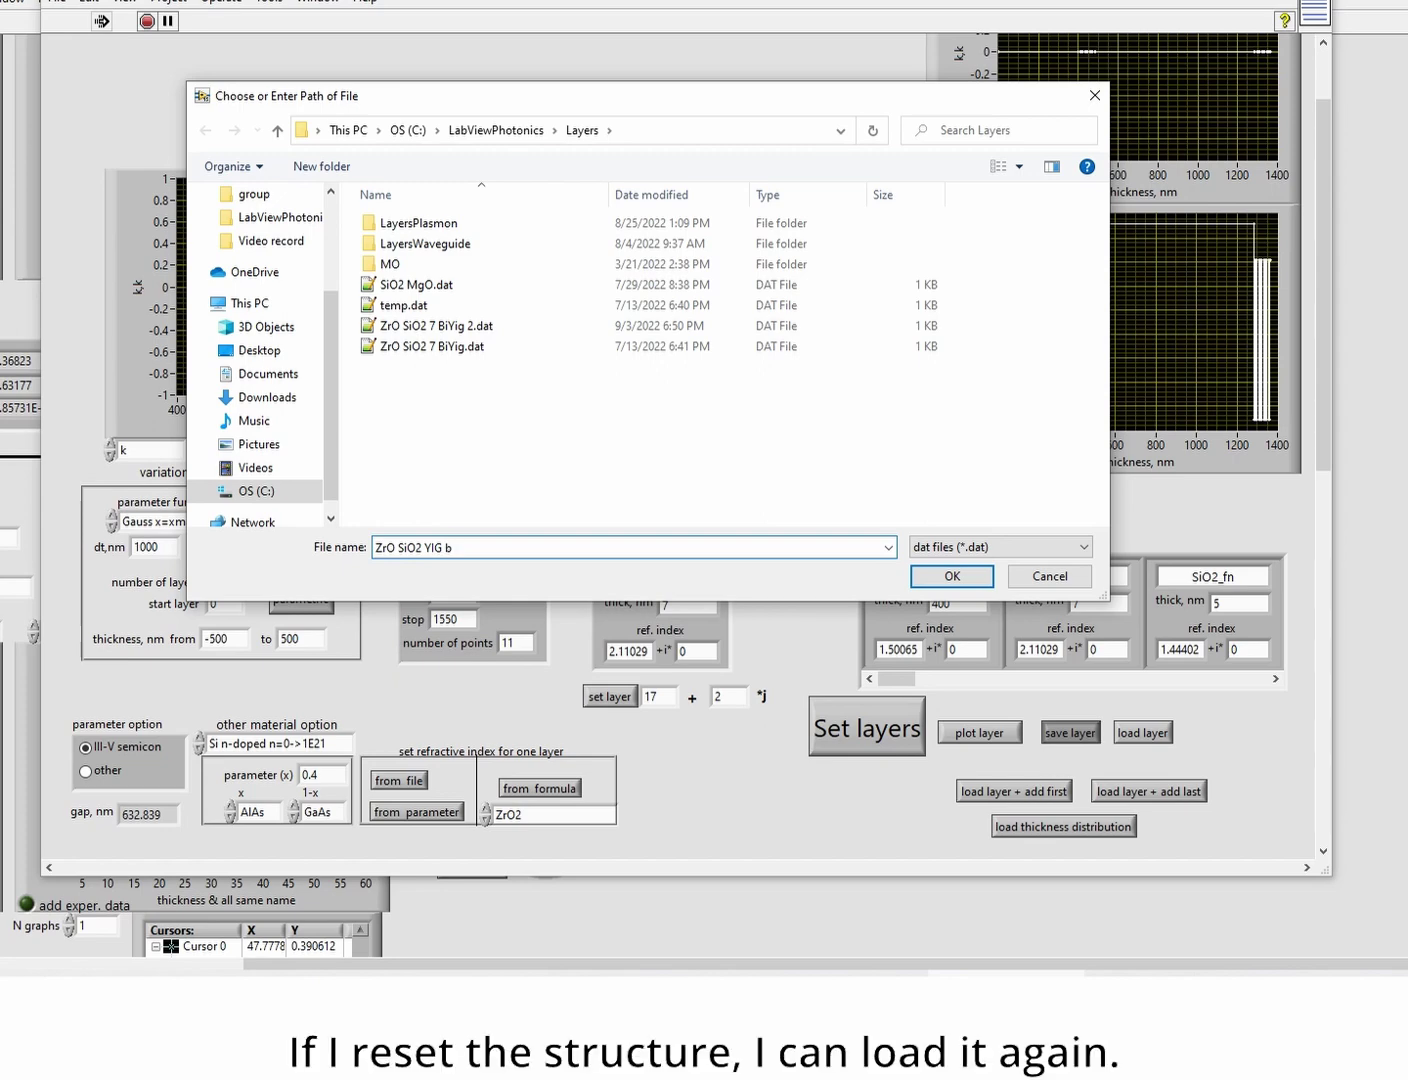
{"action": "type", "text": "2"}
{"action": "left_click", "coordinate": [969, 586]}
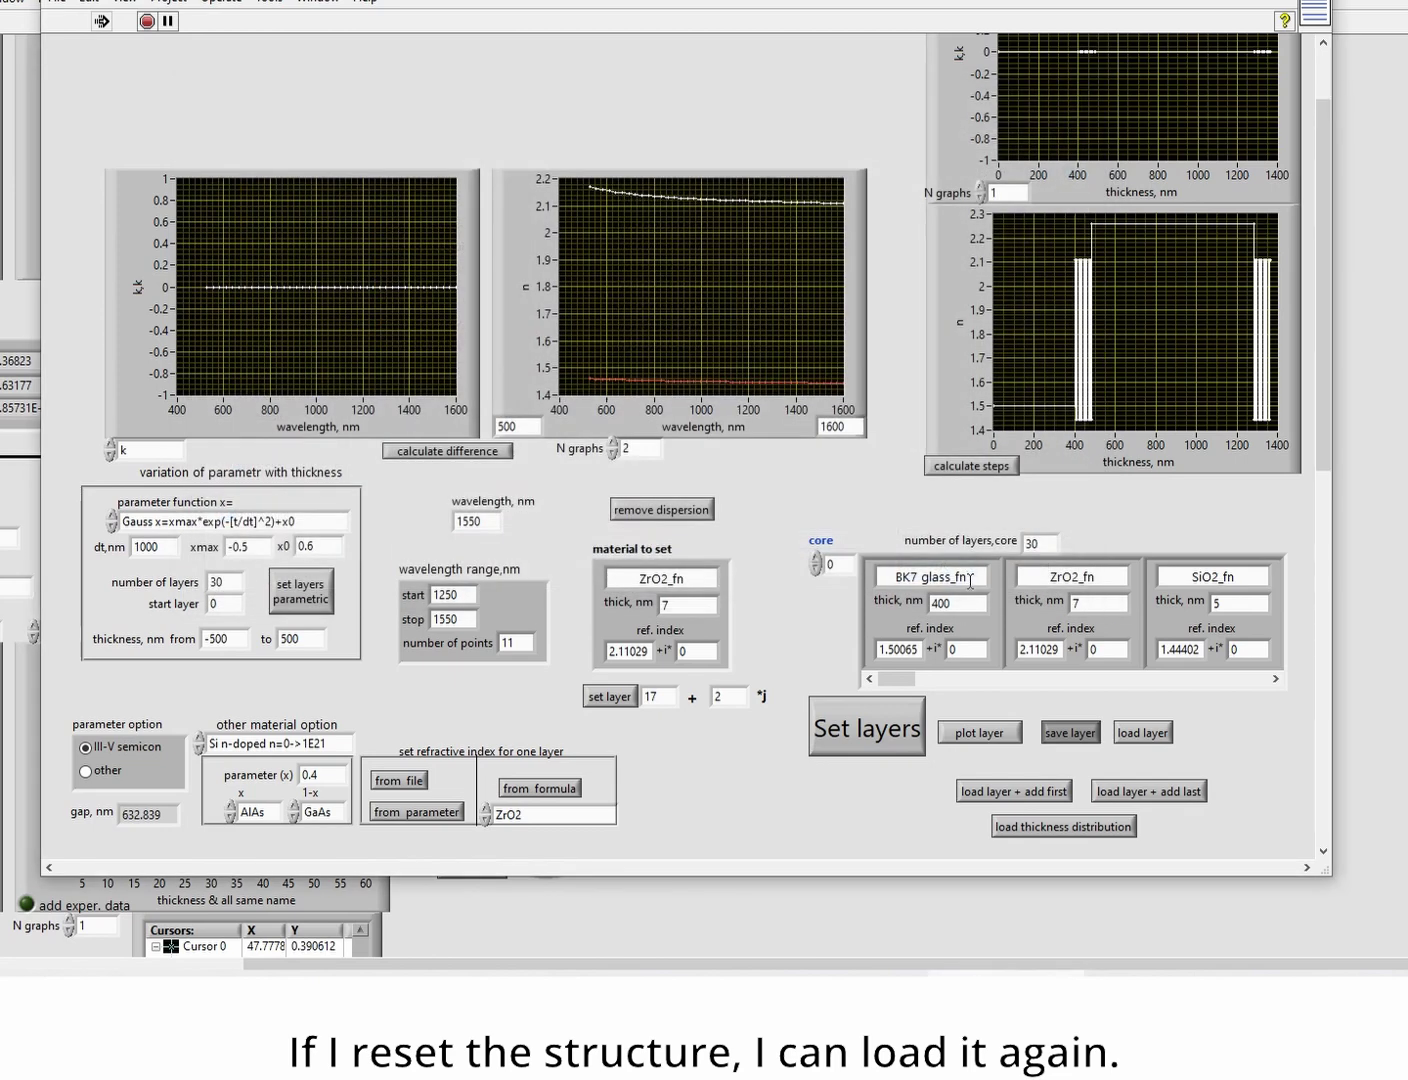
- Reset the core to 1 layer and reload the saved structure from ZrO SiO2 YIG b2.dat
{"action": "double_click", "coordinate": [1040, 544]}
{"action": "type", "text": "1"}
{"action": "key", "text": "Return"}
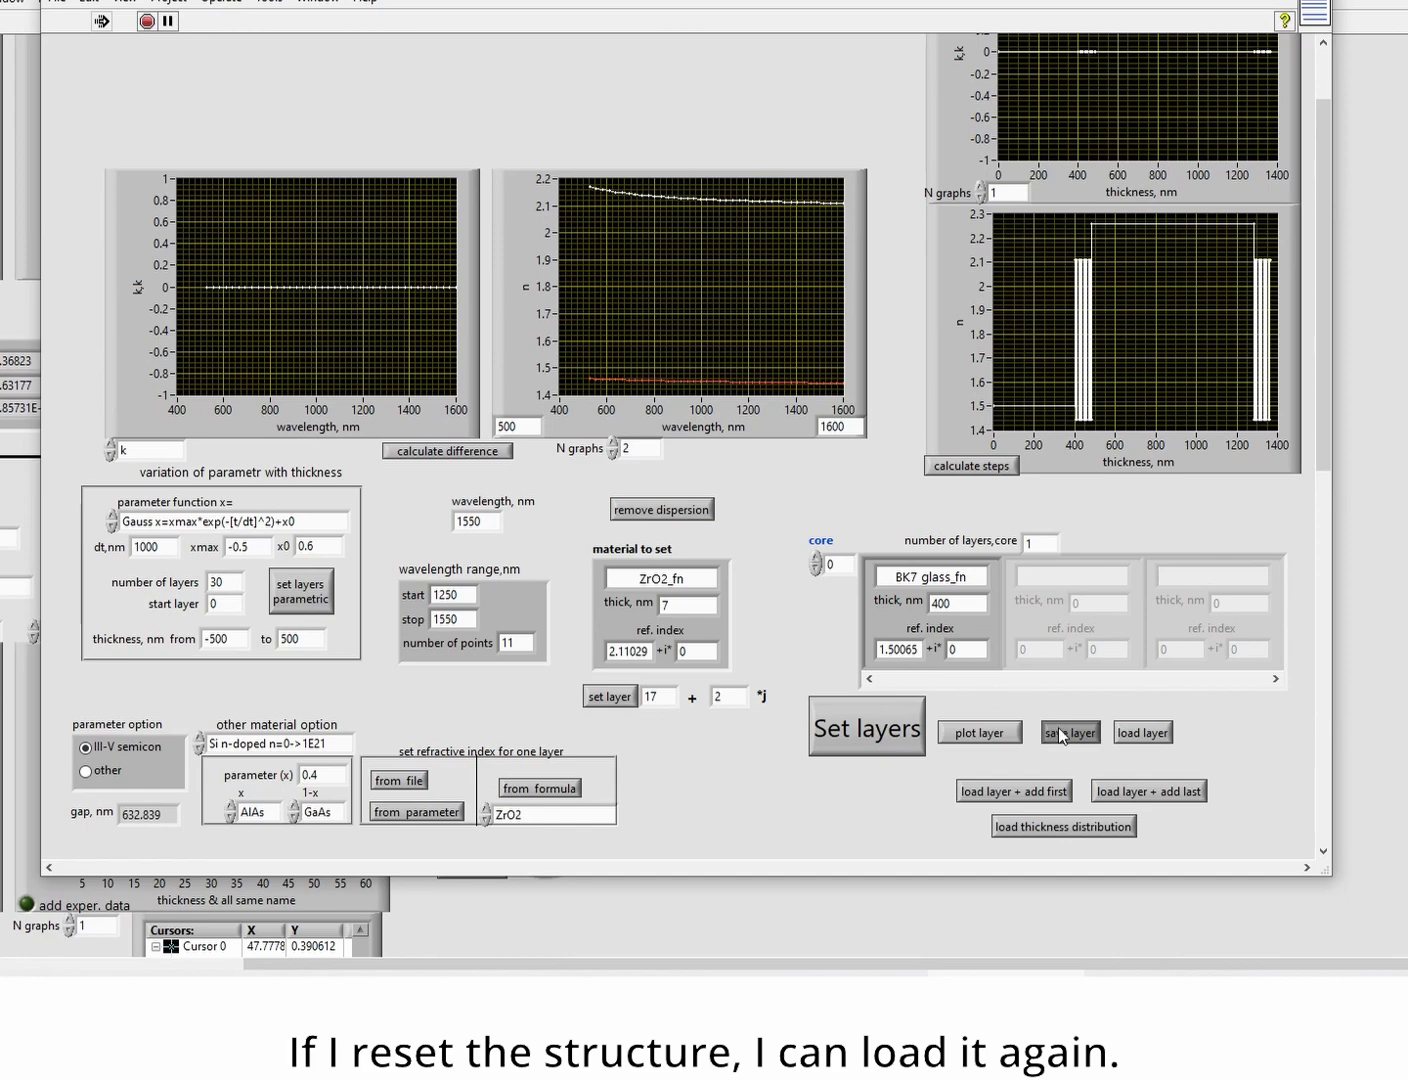
{"action": "left_click", "coordinate": [1143, 733]}
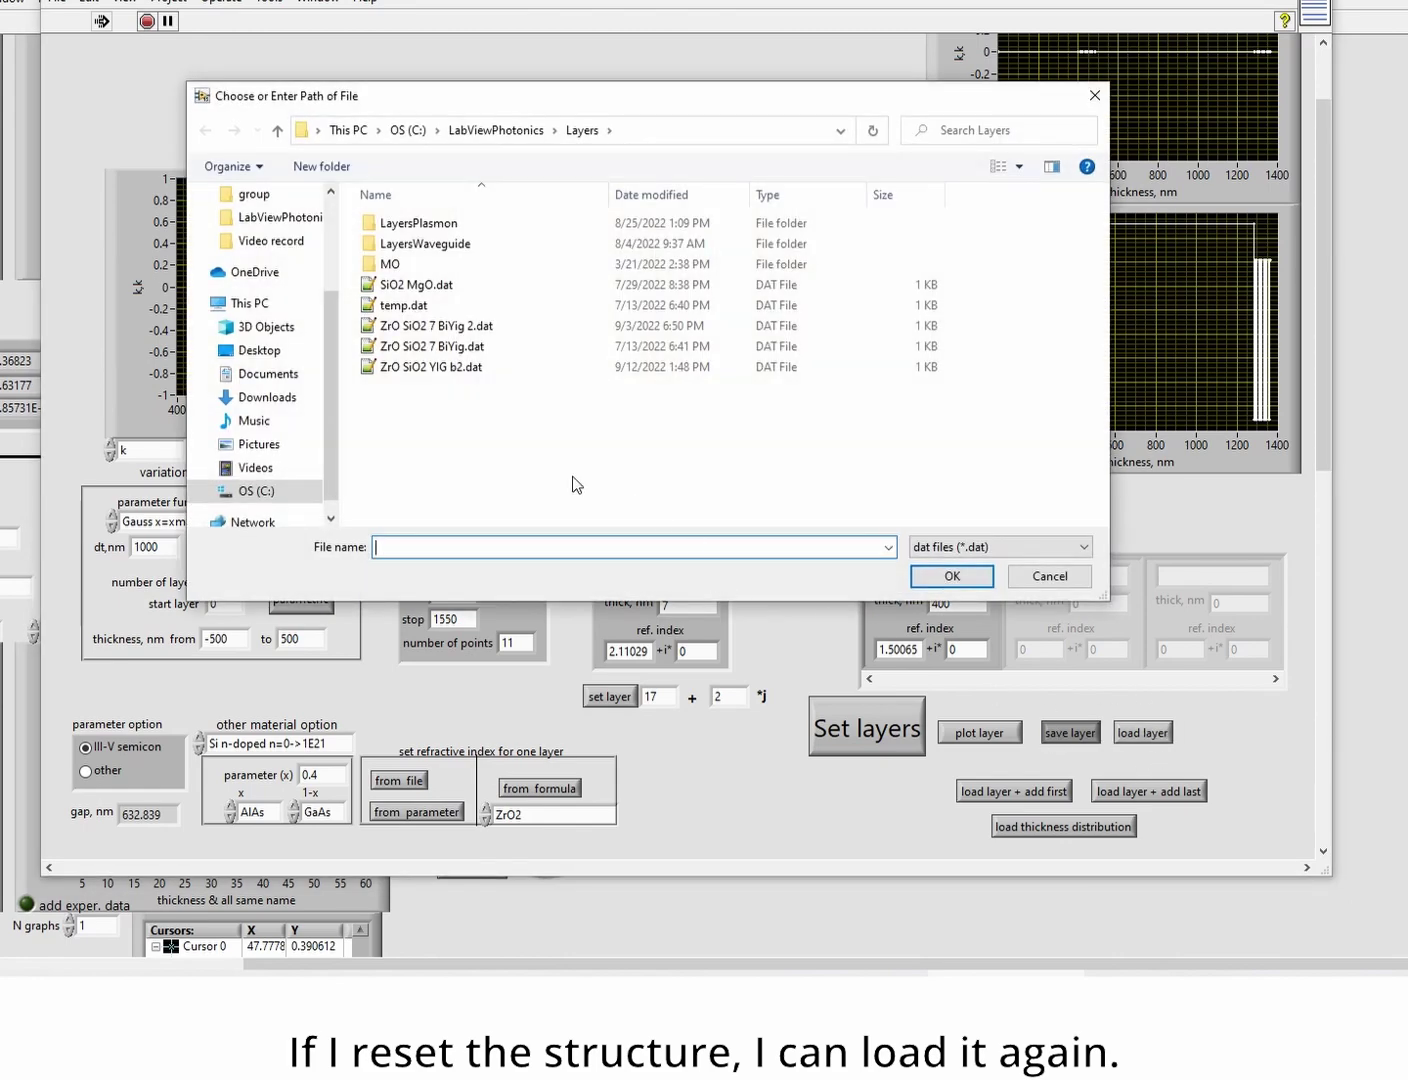
{"action": "double_click", "coordinate": [442, 368]}
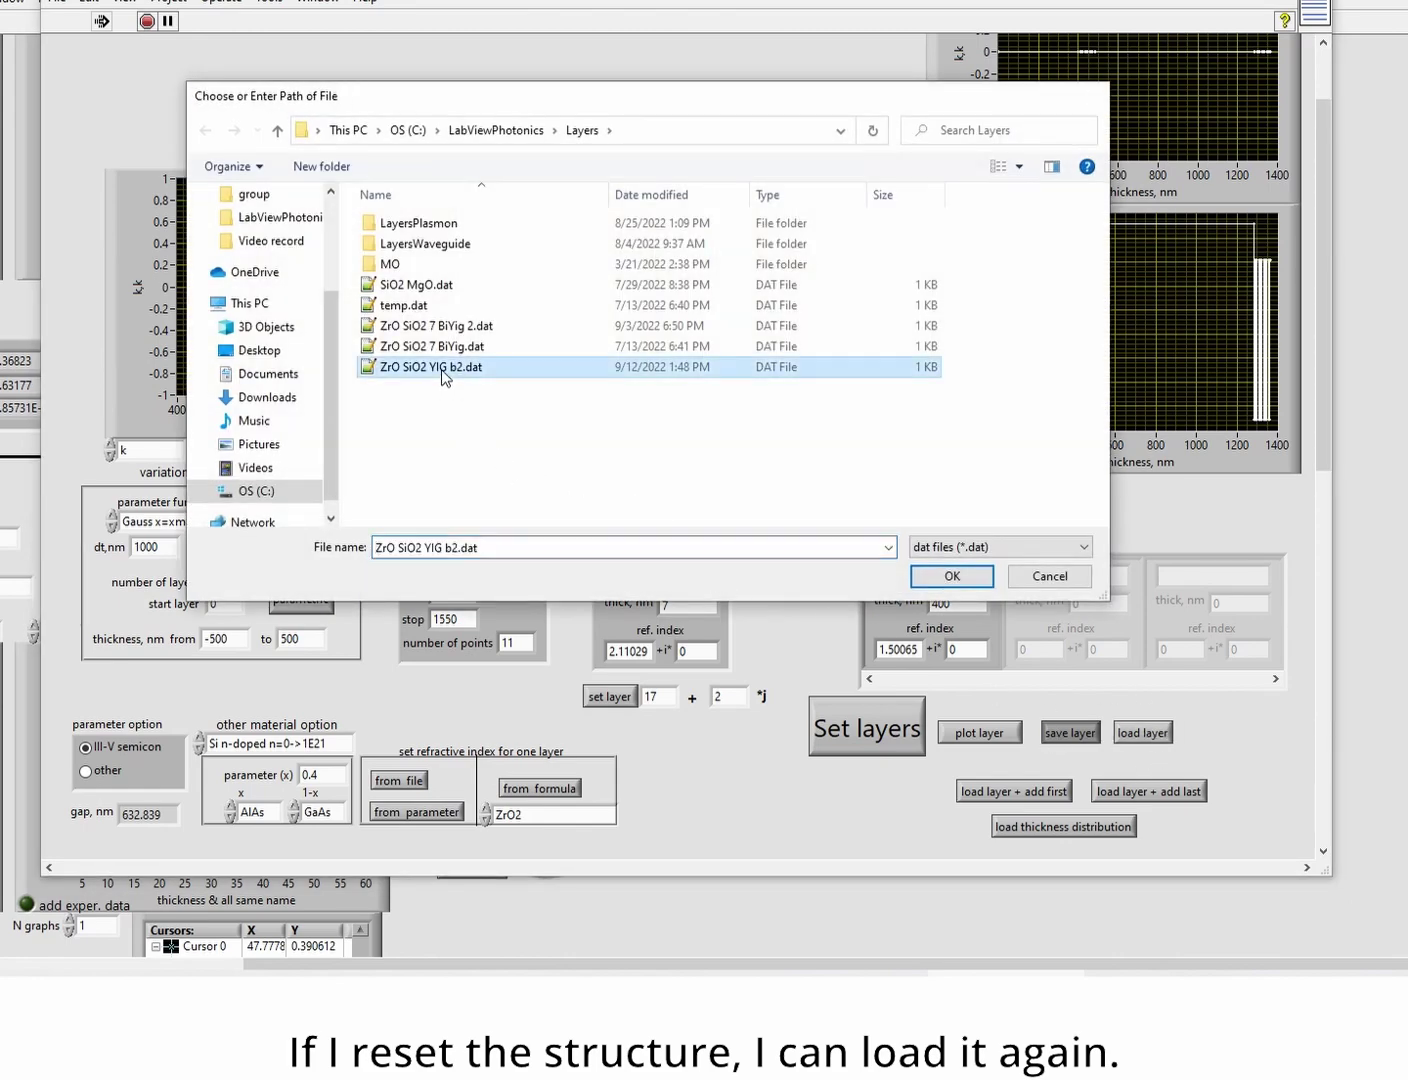
- Apply the reloaded core layers to the reflection and transmission calculation and check the stack from layer 0
{"action": "mouse_move", "coordinate": [895, 676]}
{"action": "left_mouse_down"}
{"action": "mouse_move", "coordinate": [1186, 680]}
{"action": "mouse_move", "coordinate": [908, 676]}
{"action": "left_mouse_up"}
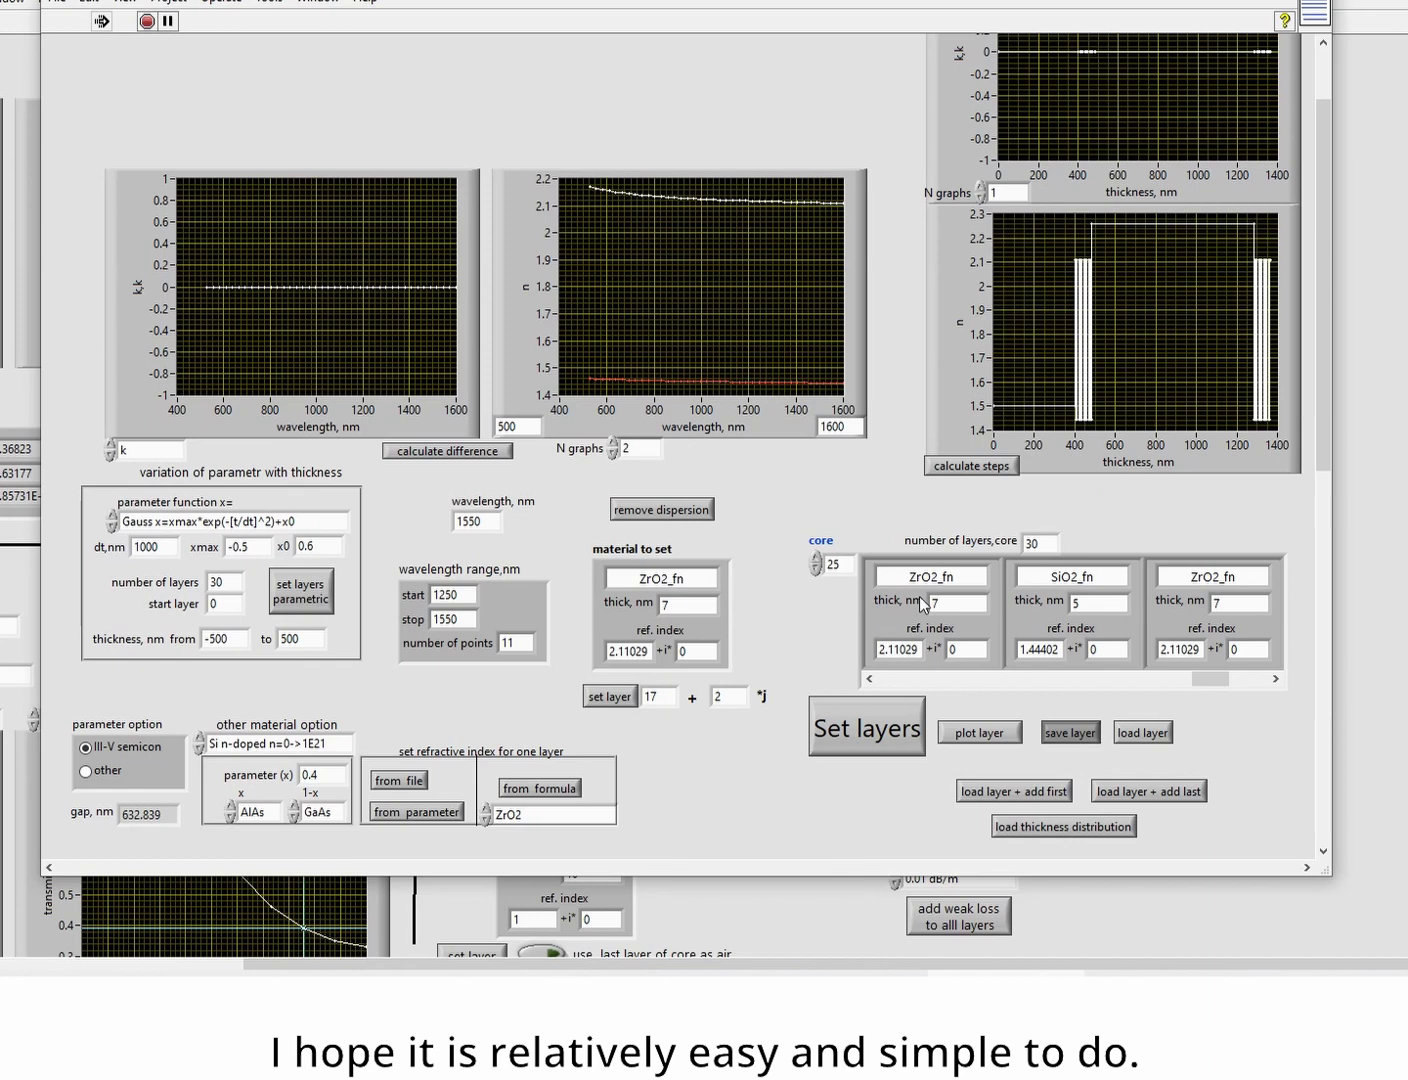
{"action": "left_click", "coordinate": [843, 734]}
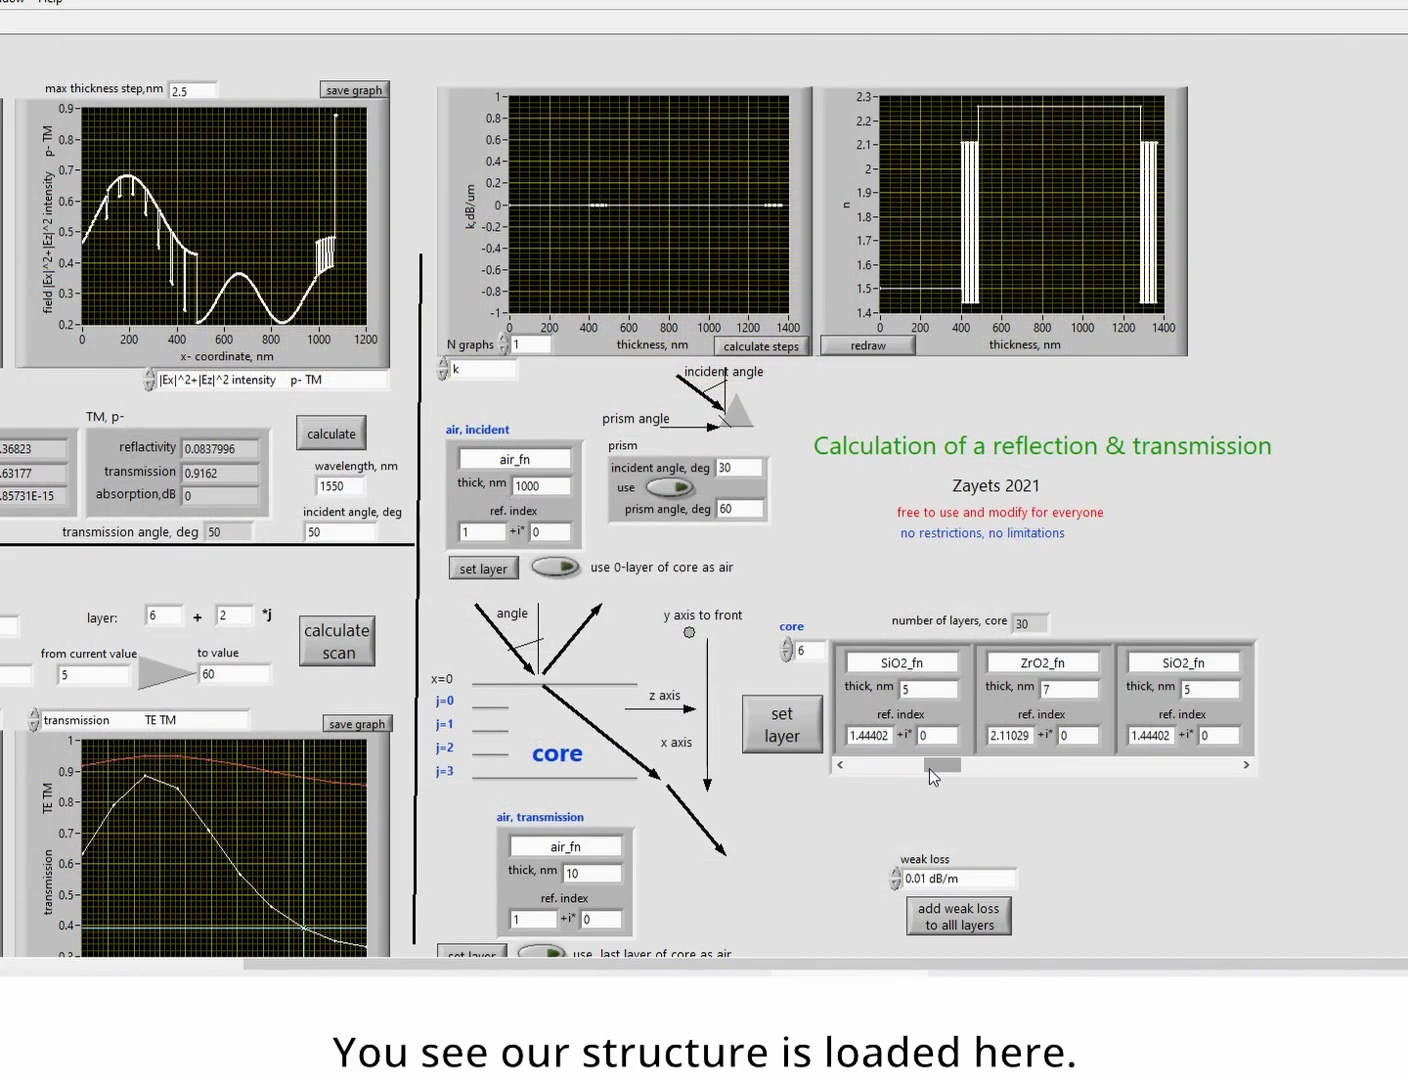
{"action": "left_click_drag", "start_coordinate": [934, 767], "coordinate": [857, 770]}
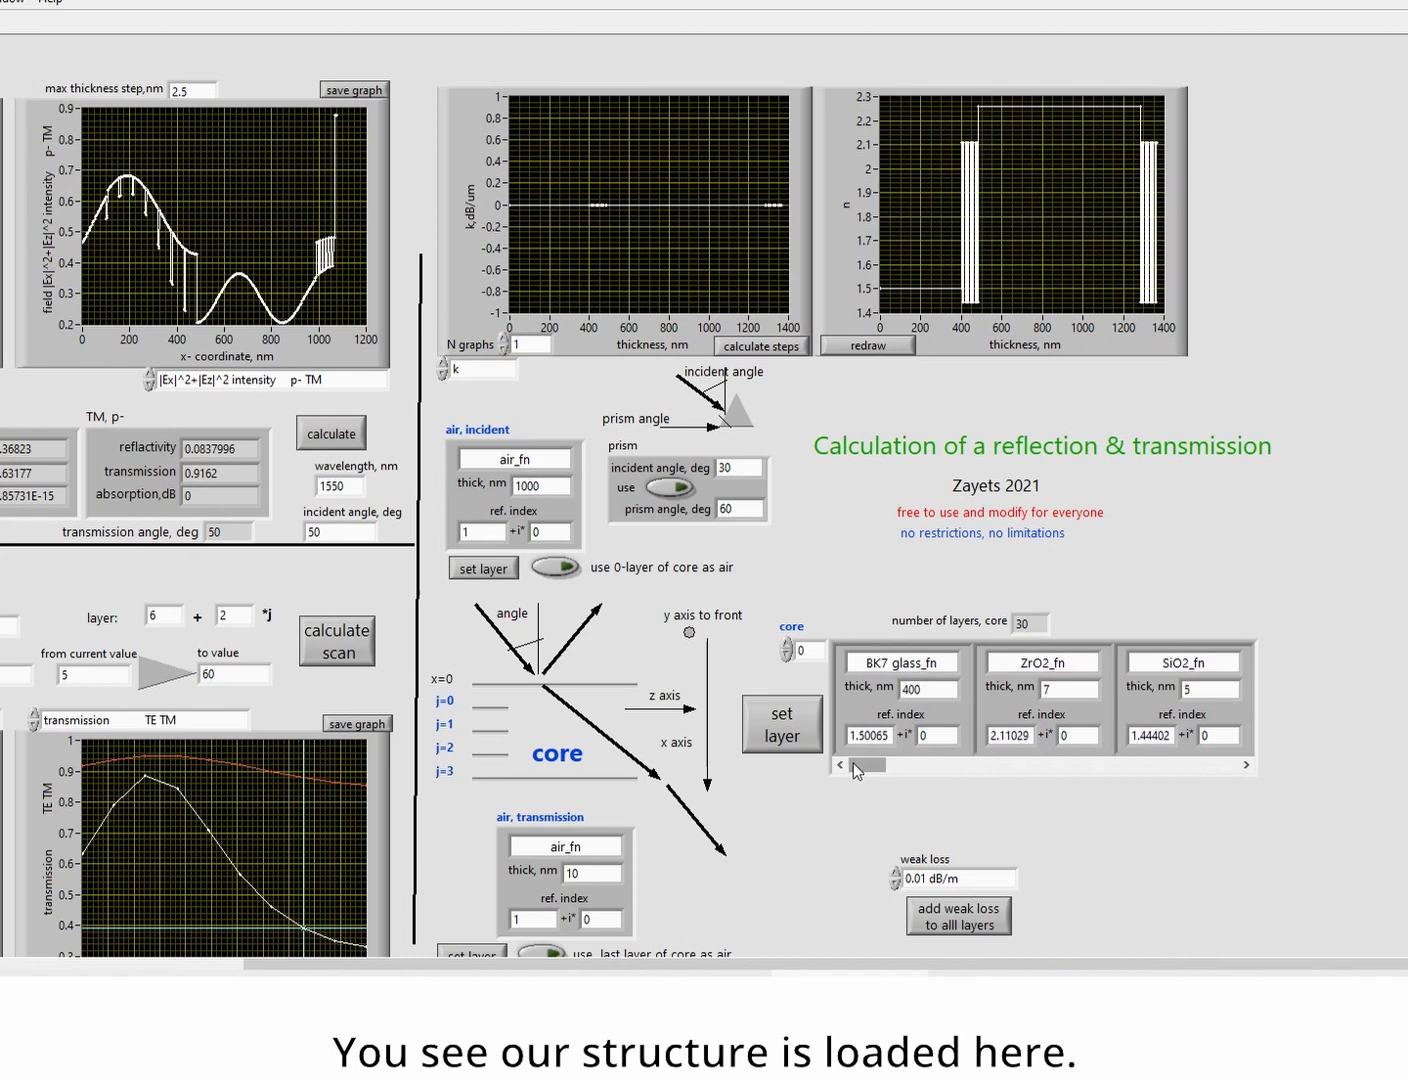